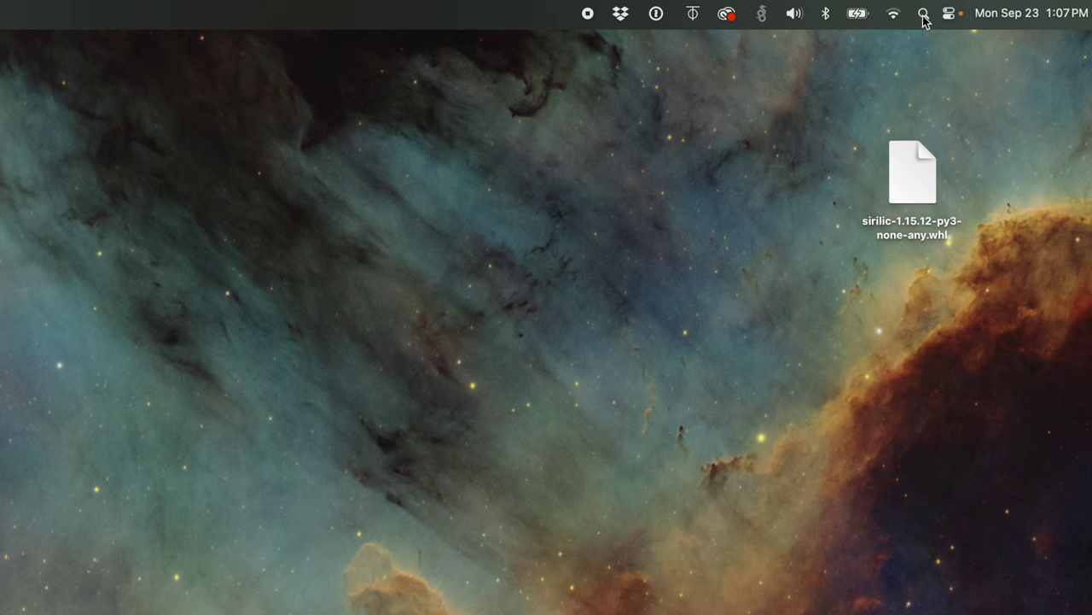
Open Terminal through a system search and change the working directory to the desktop
click(922, 15)
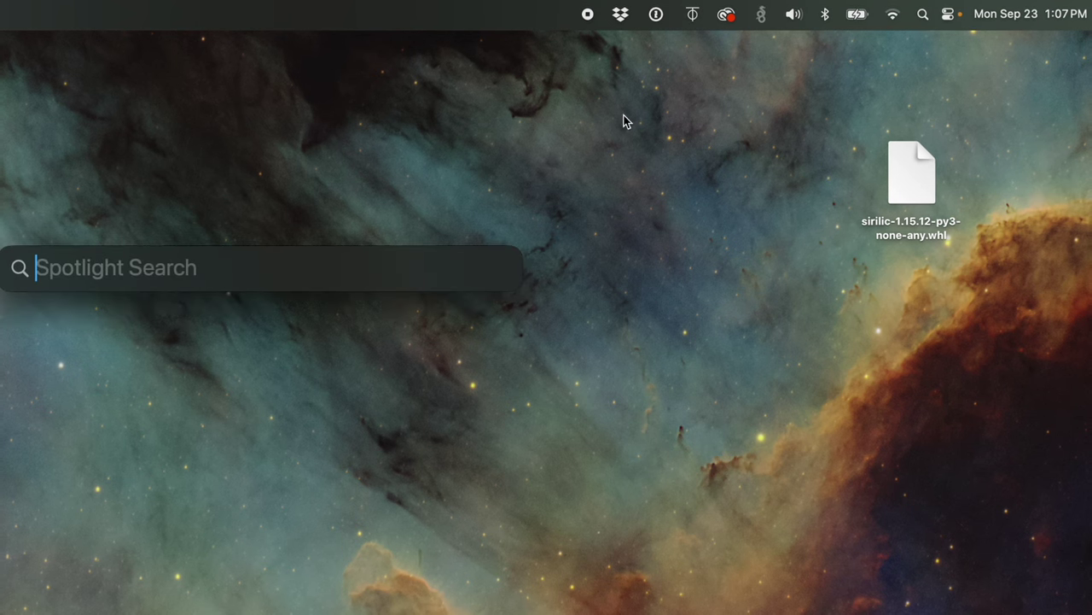
text(terminal)
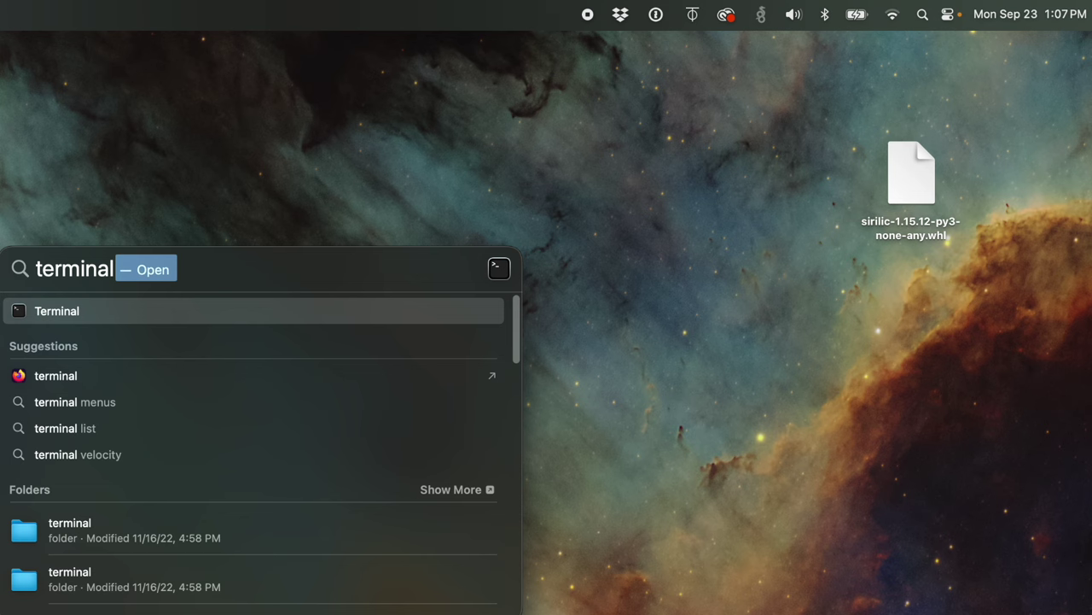
key(Return)
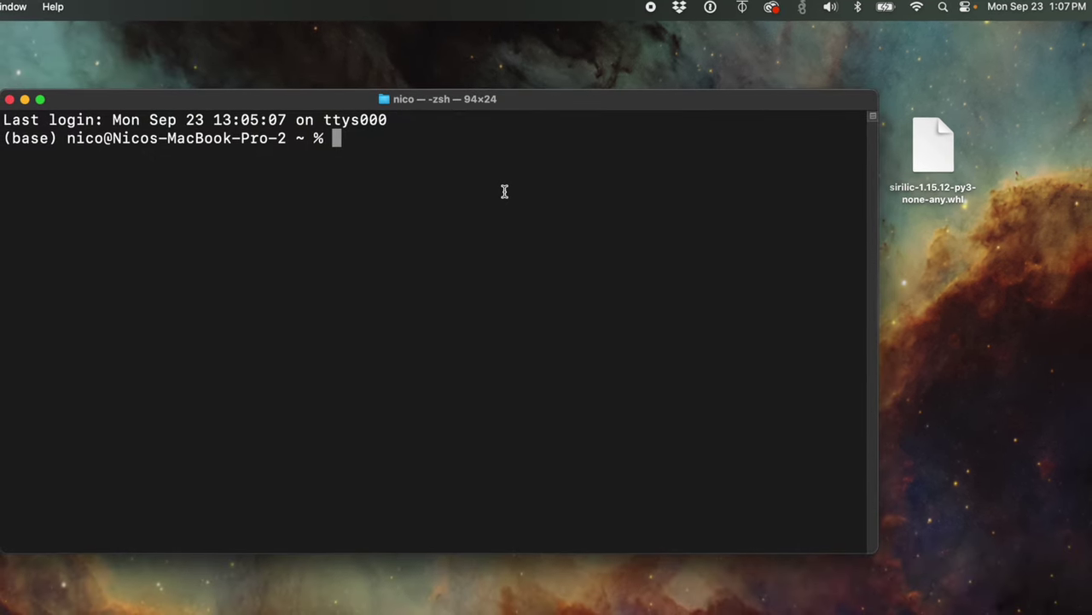
text(cd)
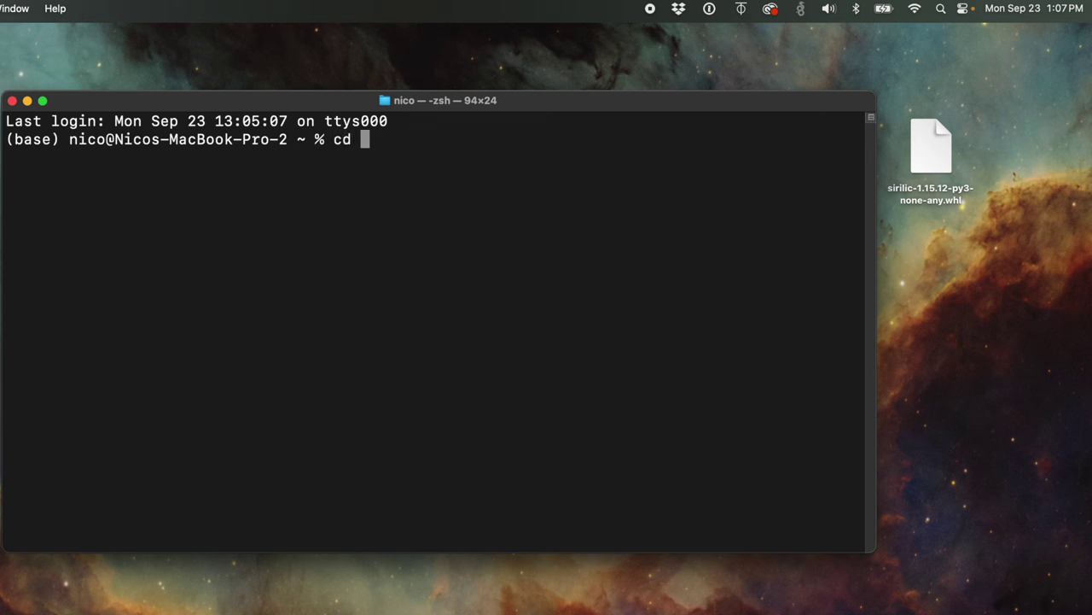
text( desktop)
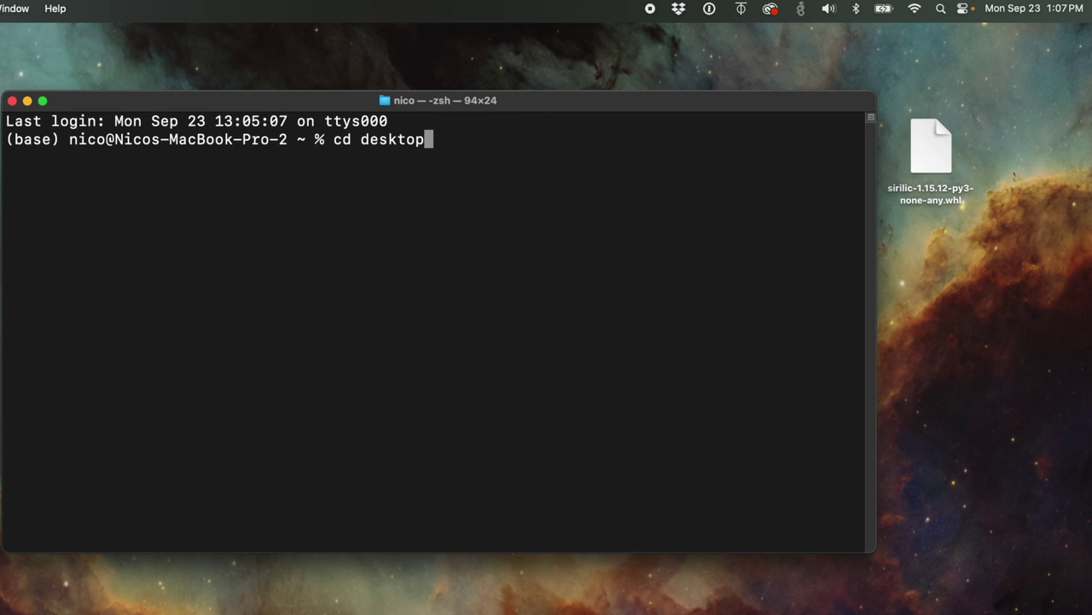
key(Return)
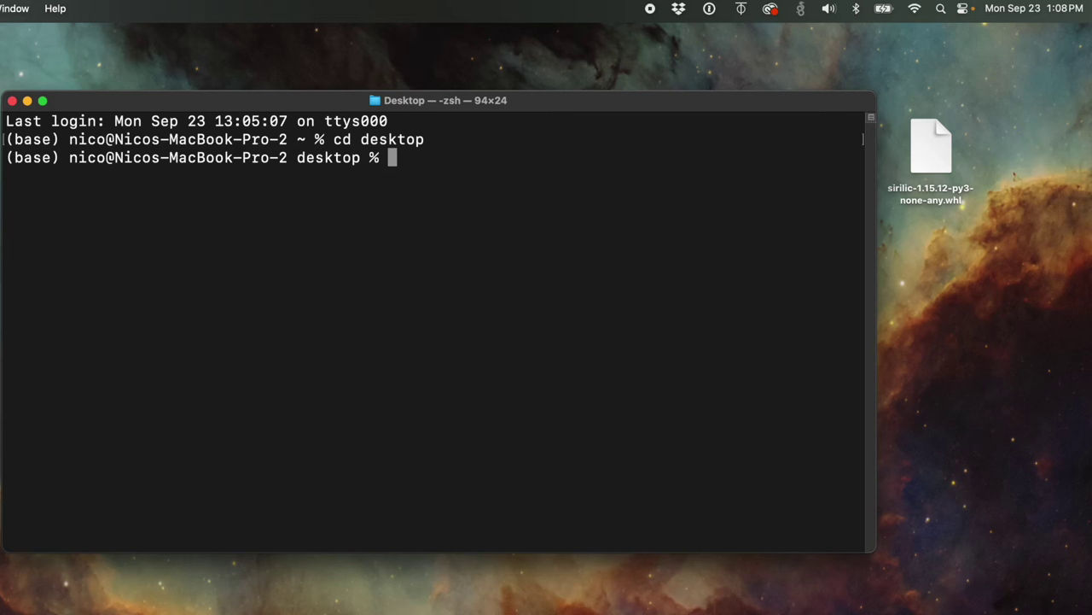
Install the package sirilic-1.15.12-py3-none-any.whl with pip install
text(pip install)
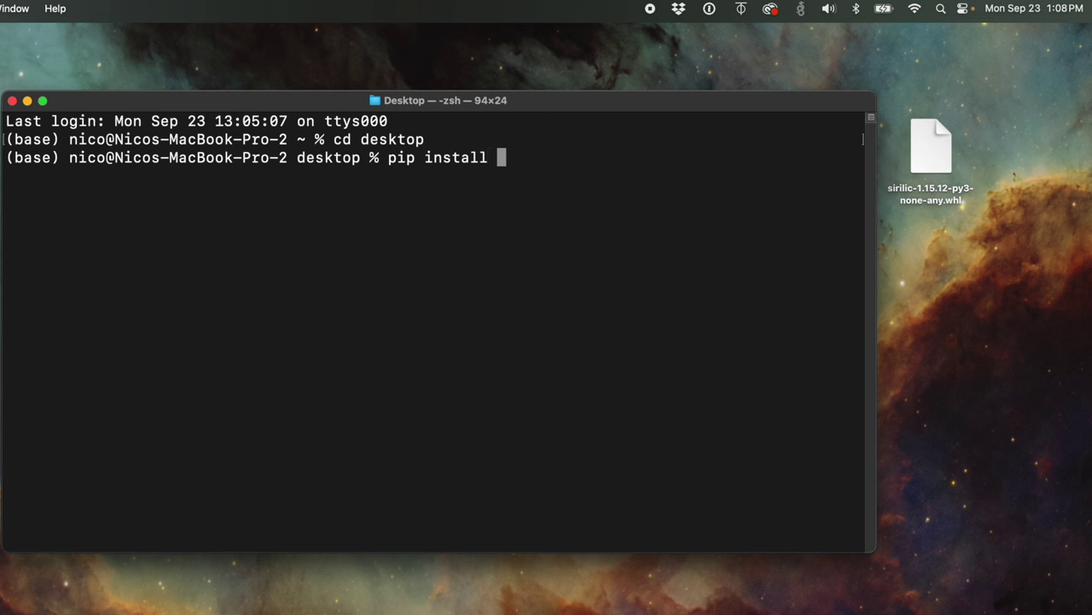
text( sirili)
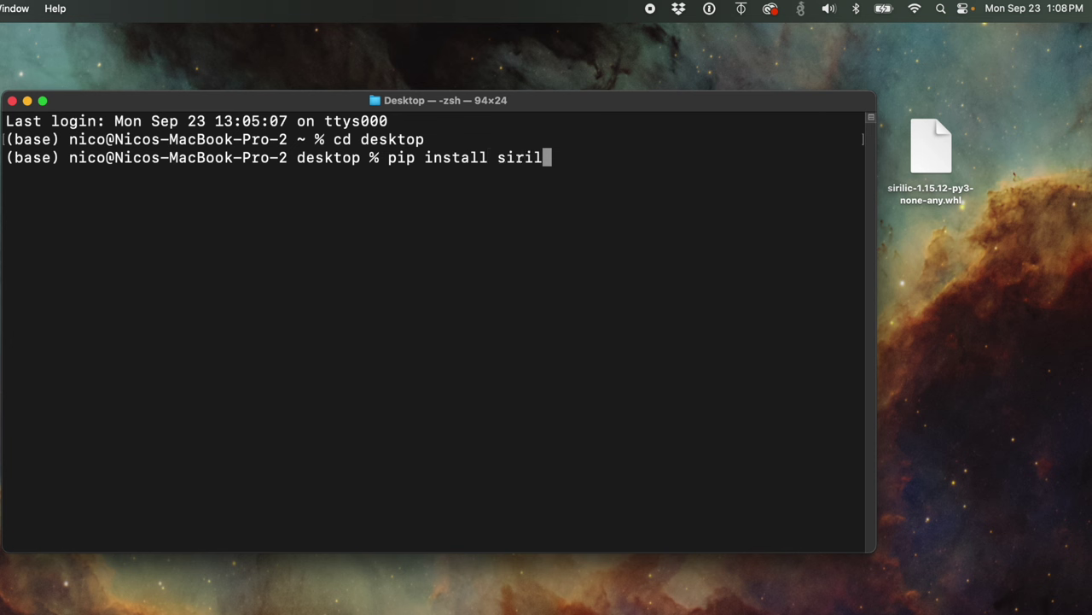
text(c)
key(Tab)
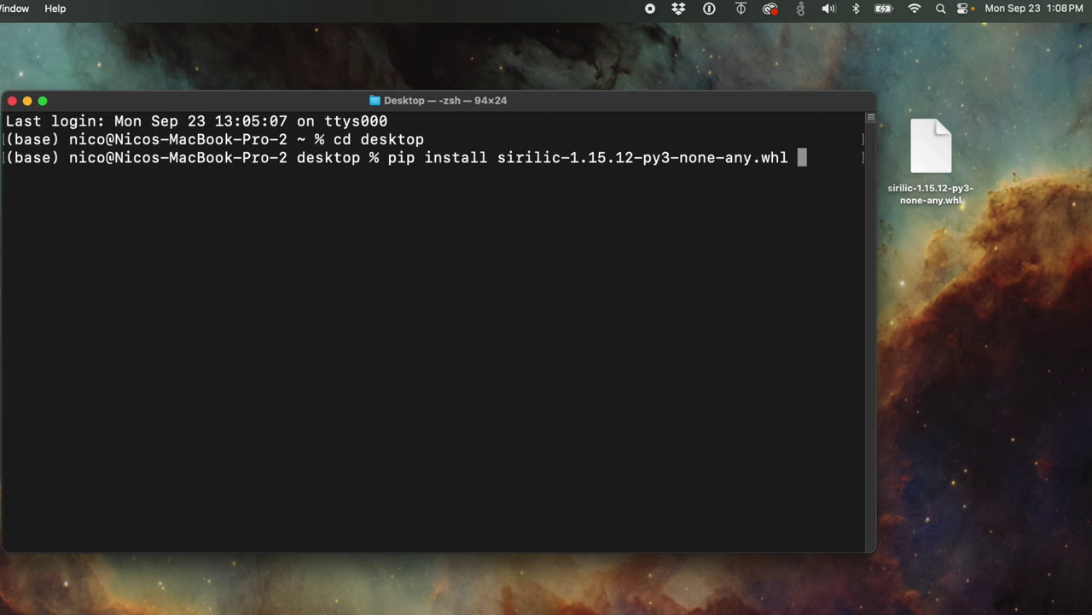
key(Return)
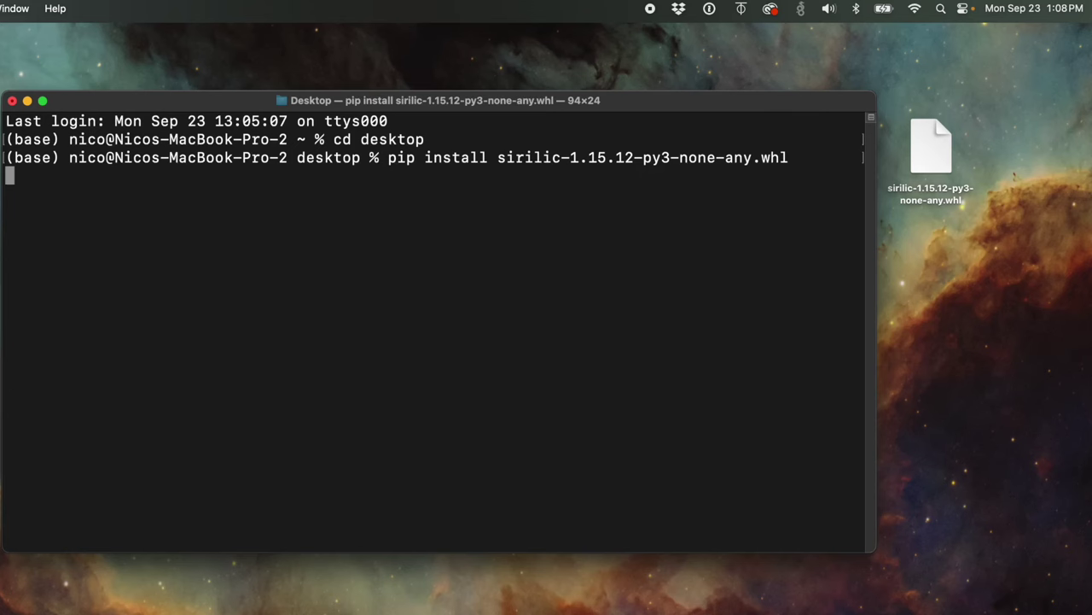
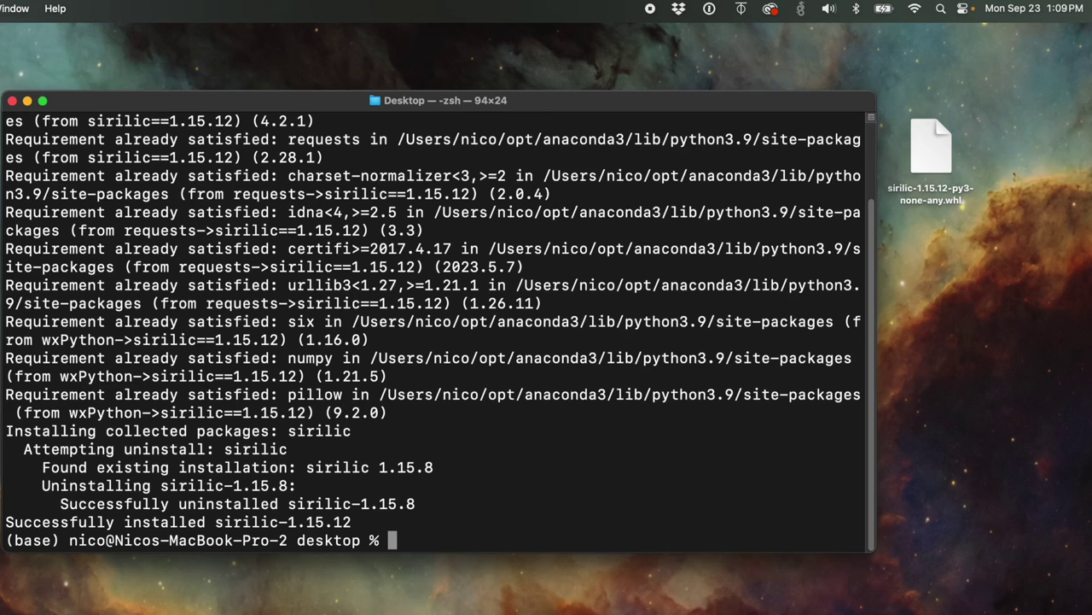
Launch Sirilic from the command line and move its window higher on the desktop
text(sirilic)
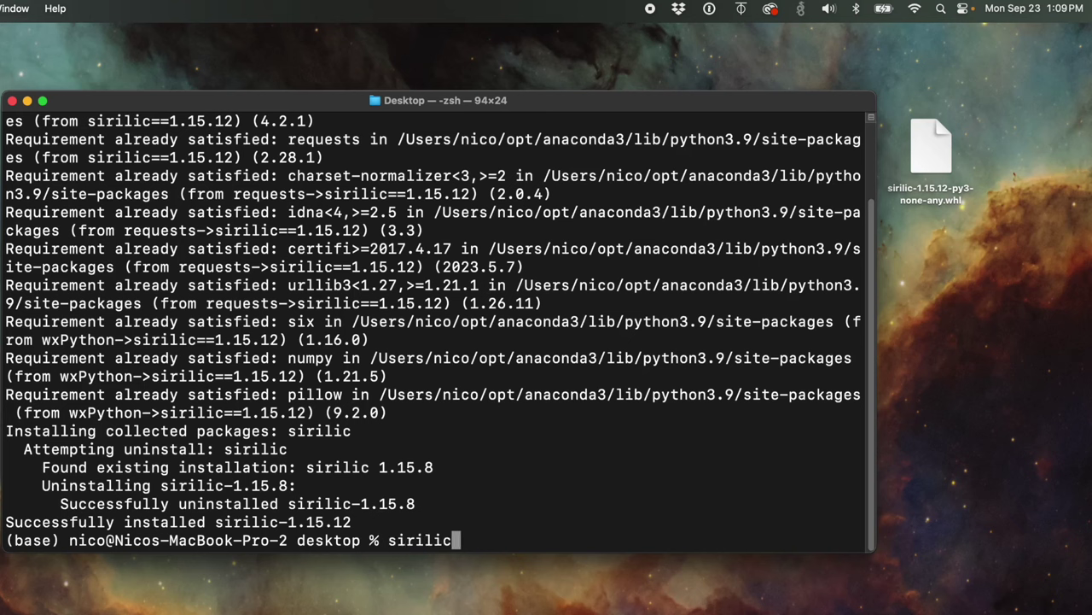
key(Return)
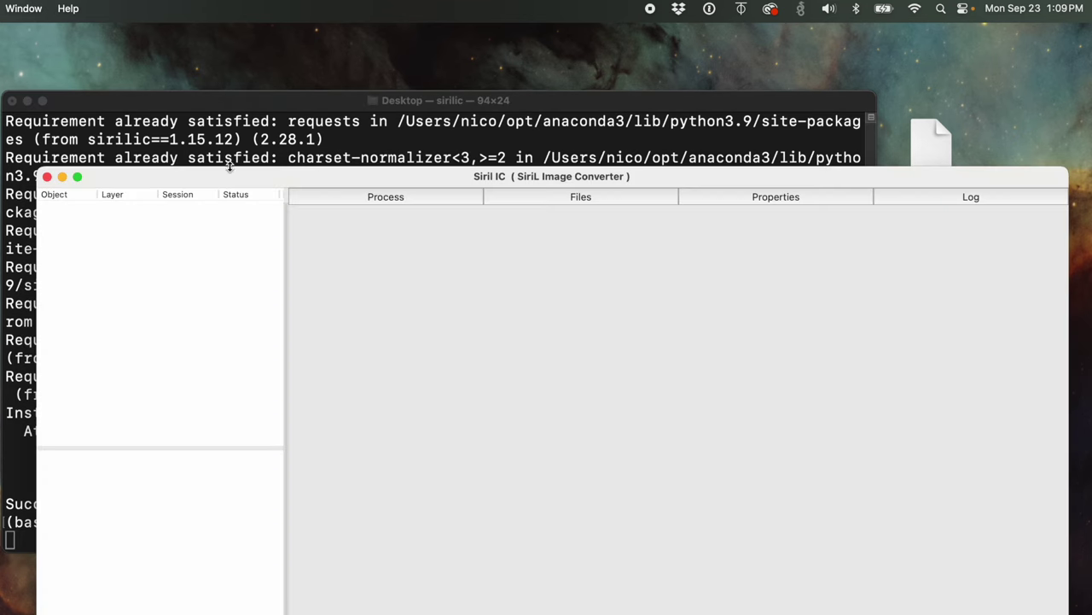
drag(239, 176, 109, 46)
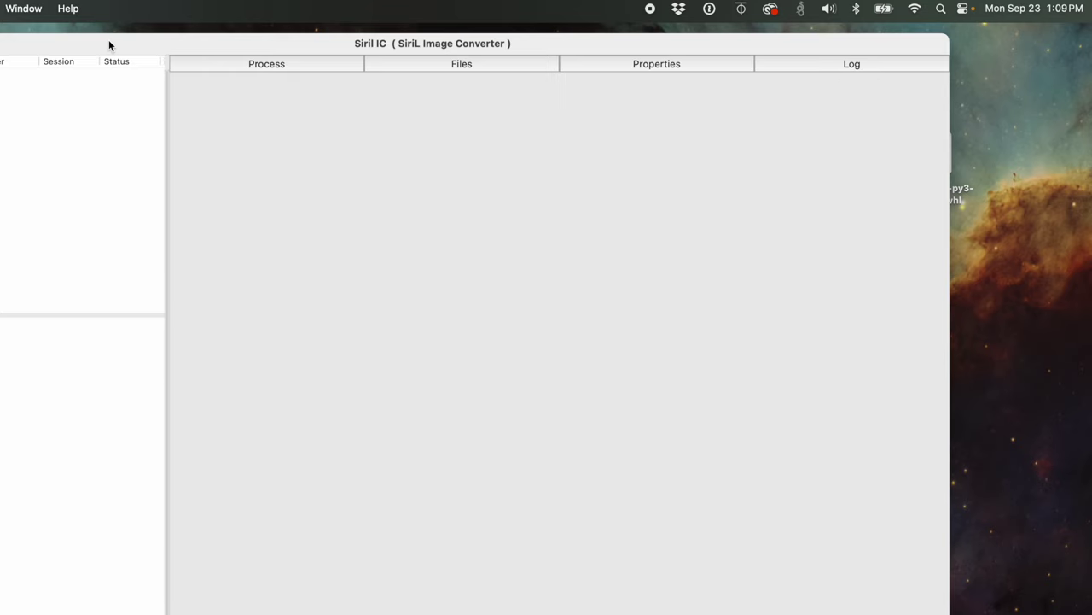
Clear the Siril IC window from the desktop and launch Sirilic through a Spotlight search instead
key(super+m)
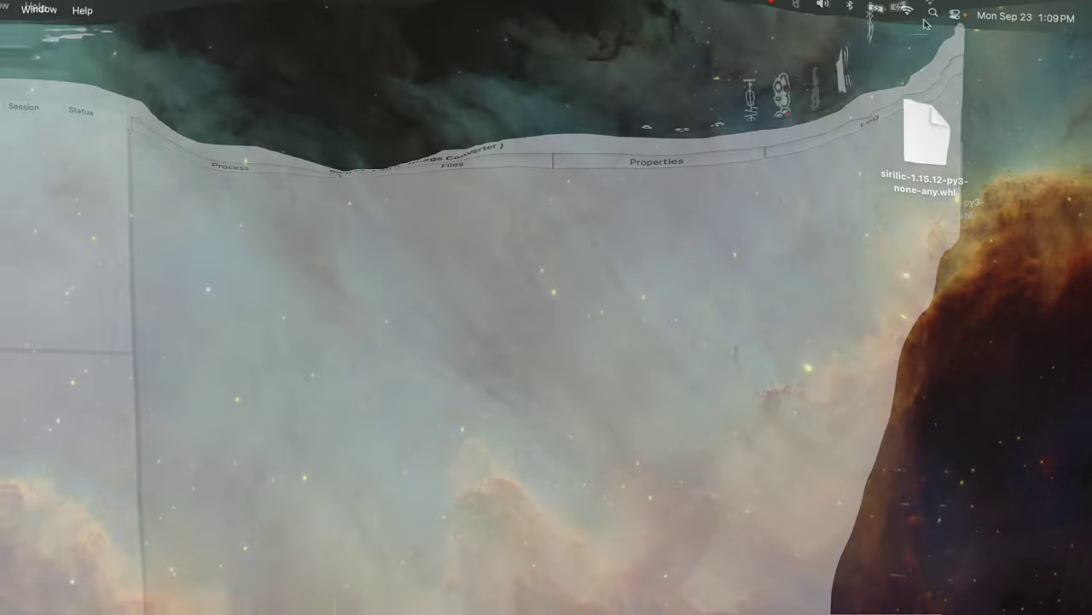
key(super+space)
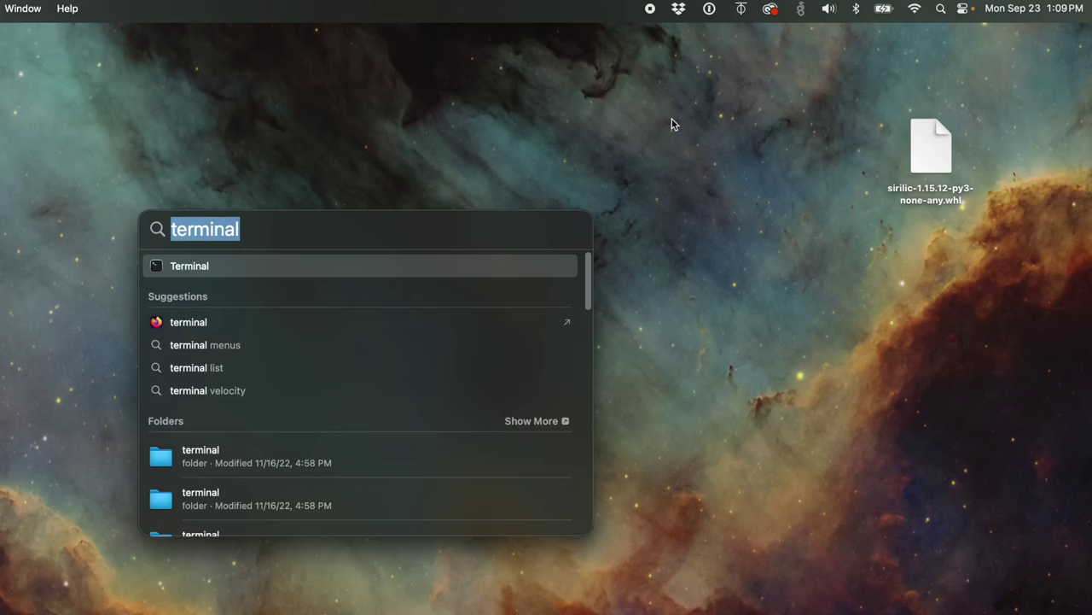
key(BackSpace)
text(sirilic)
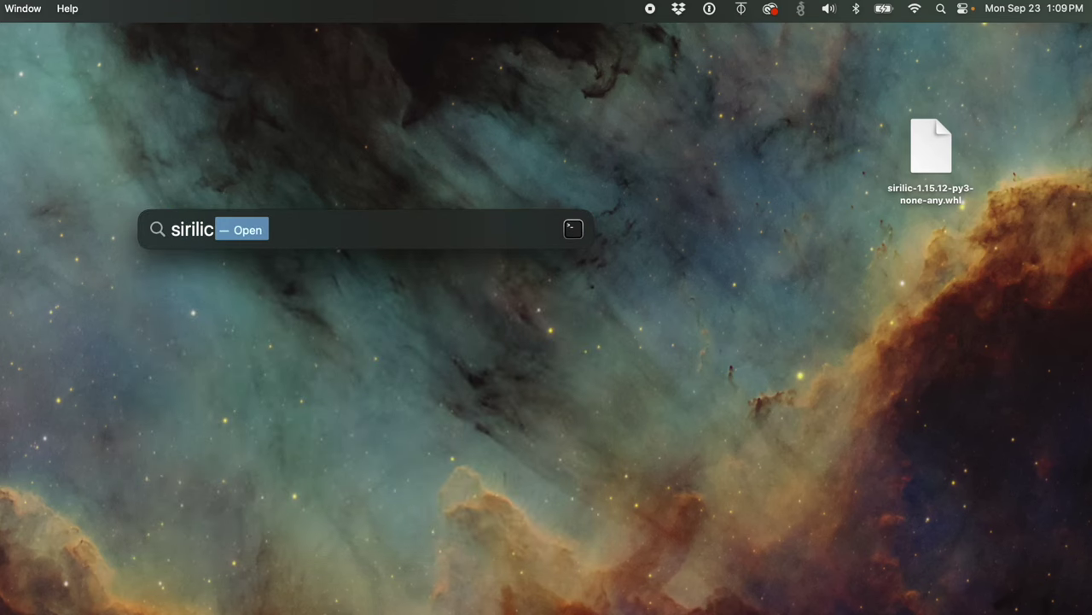
key(Return)
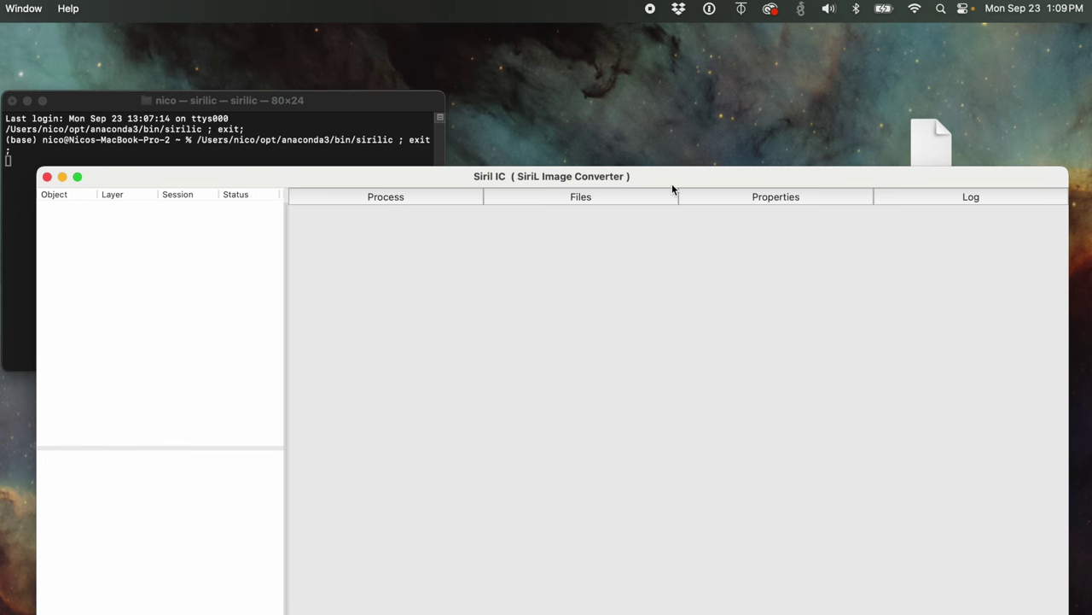
drag(672, 183, 627, 85)
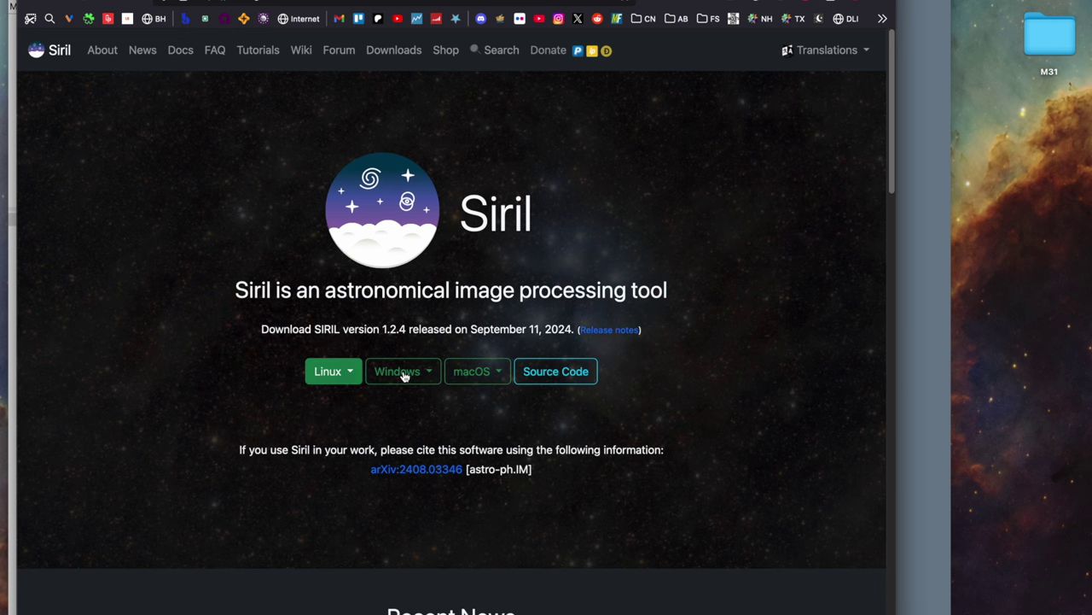
Download the Apple Silicon macOS version of Siril from its website and copy the app into Applications
click(489, 376)
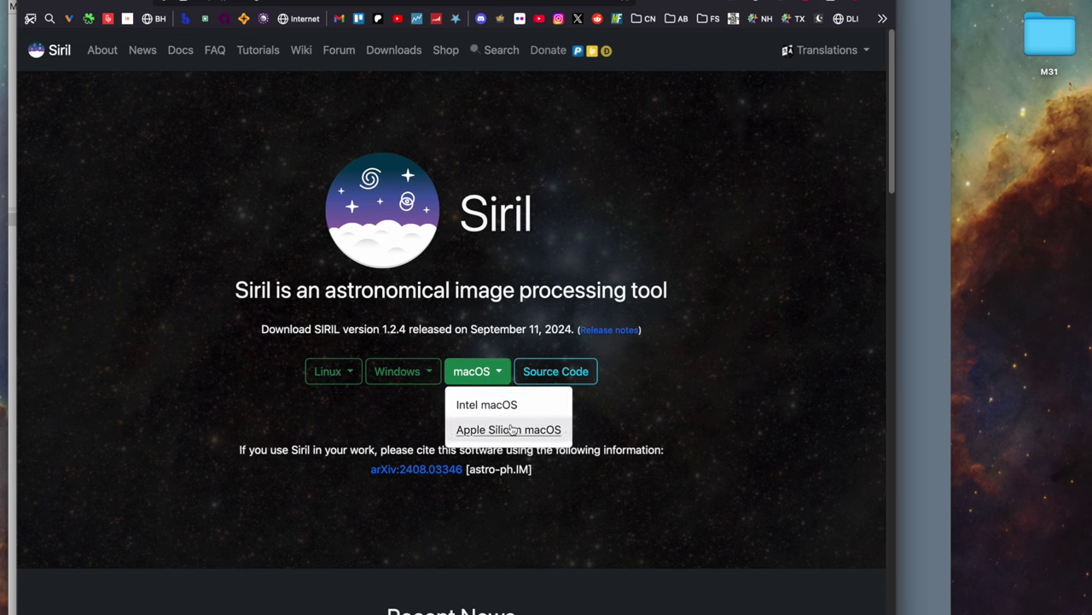
click(509, 425)
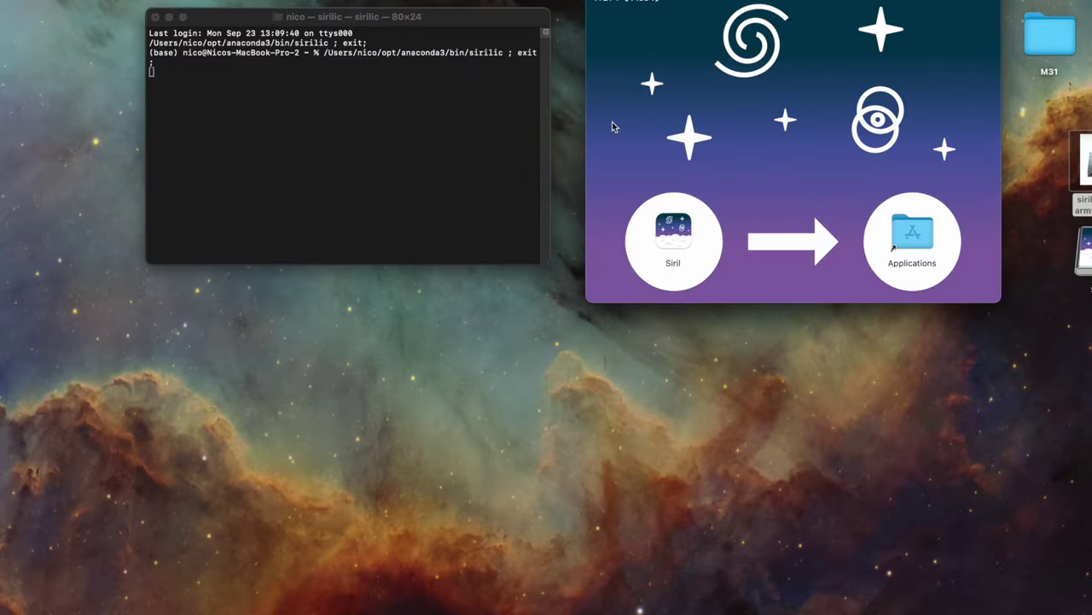
drag(674, 237, 919, 243)
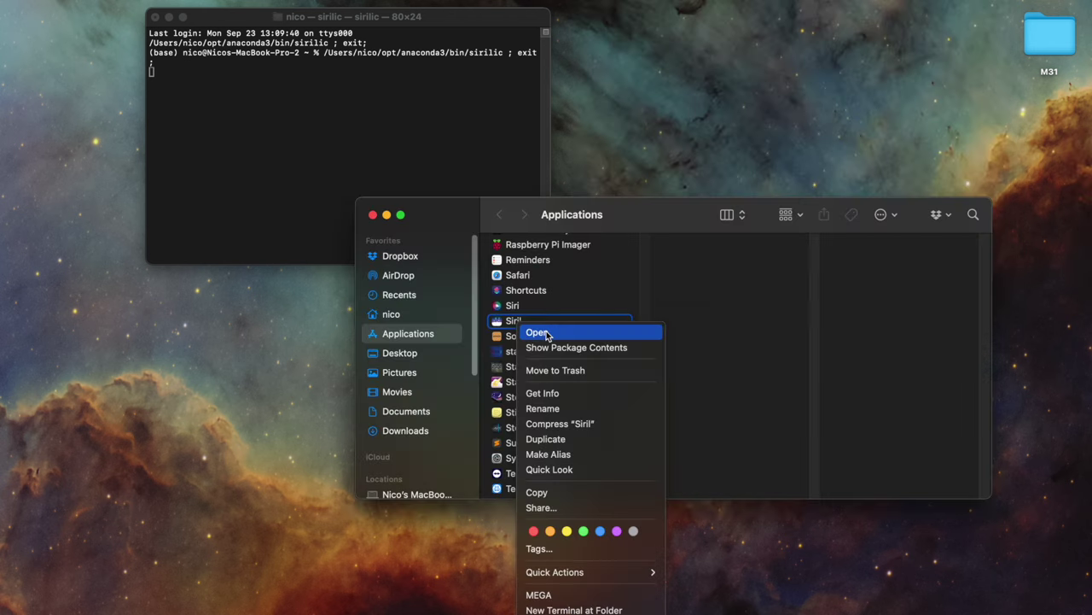
Open Siril from the Applications folder and approve running the app downloaded from the internet
click(548, 334)
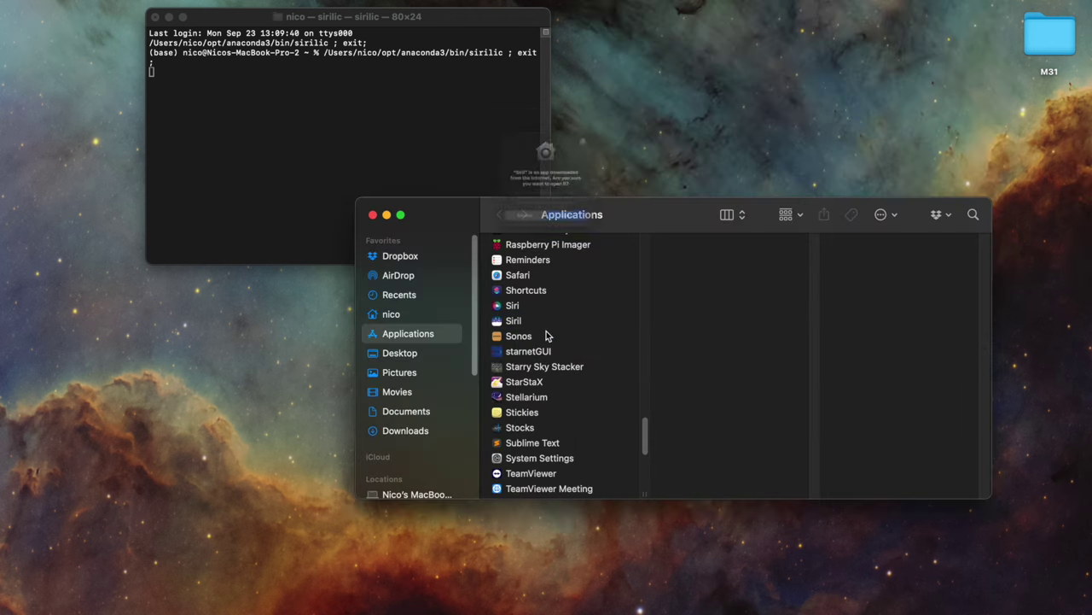
click(588, 249)
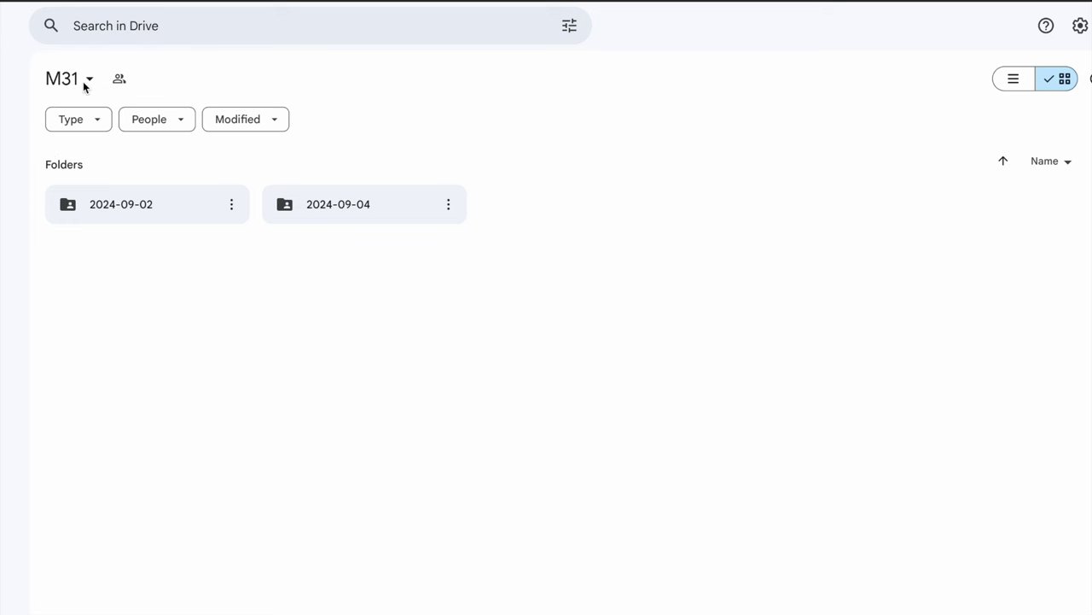
Download the entire shared M31 folder from Google Drive
click(91, 79)
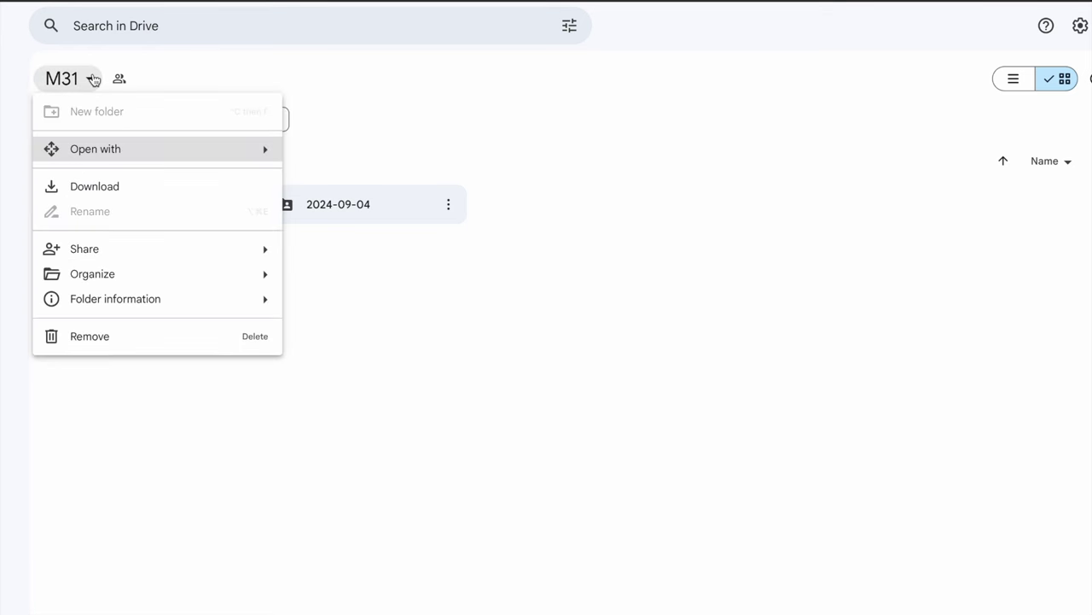
click(142, 197)
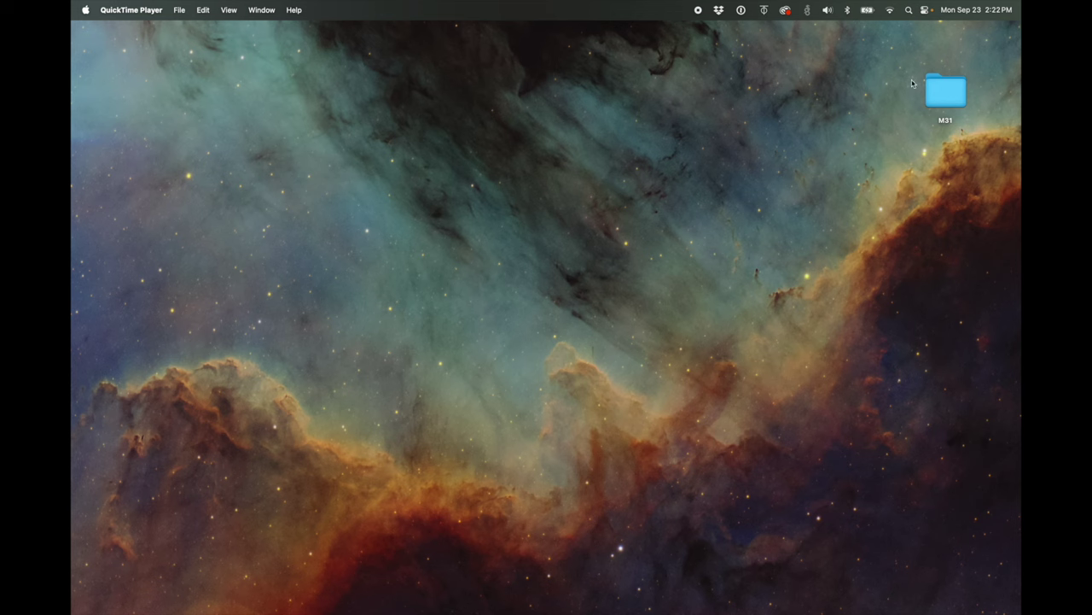
Open the M31 folder on the desktop in Finder and compare the subfolders of 2024-09-02 and 2024-09-04
double_click(954, 90)
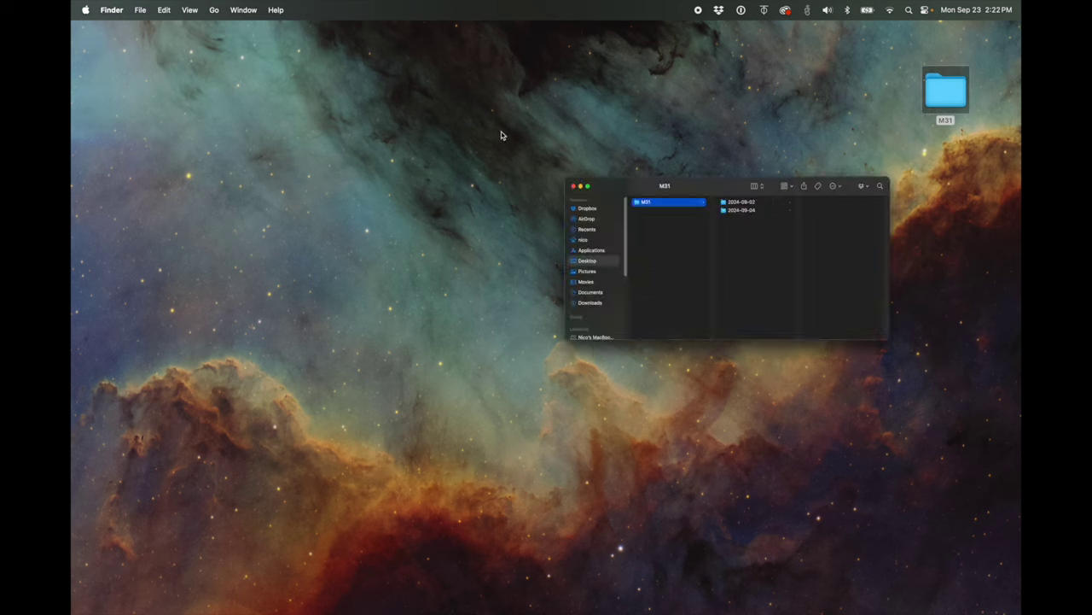
click(619, 289)
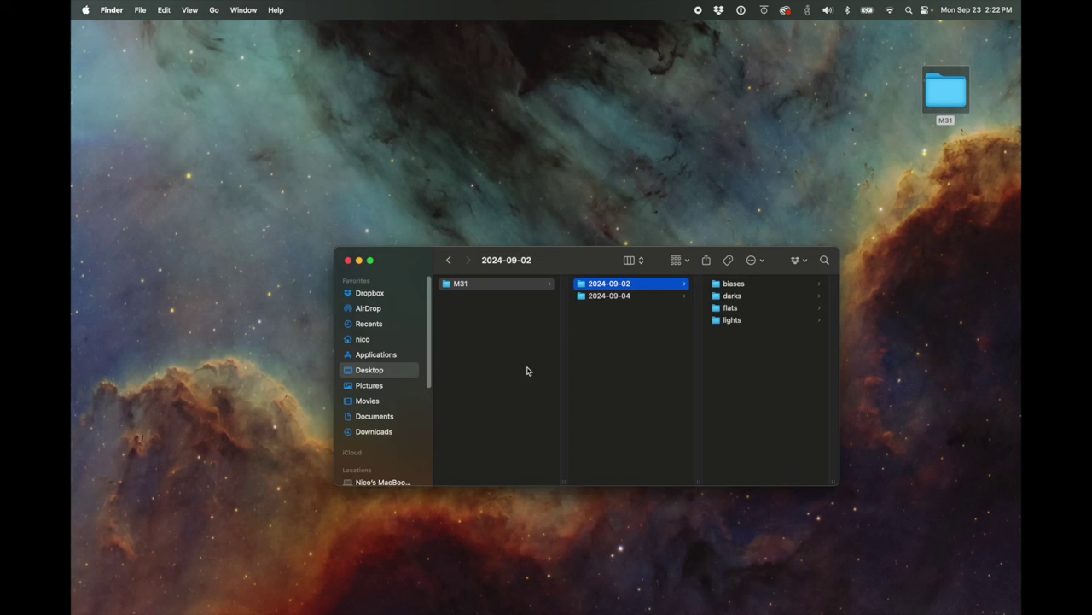
click(633, 298)
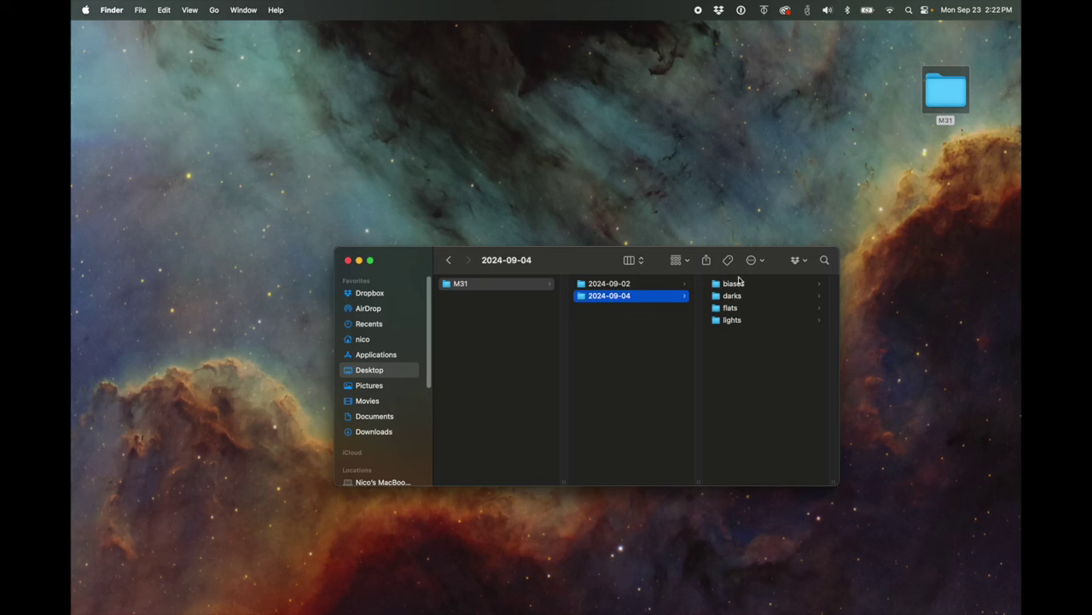
click(636, 285)
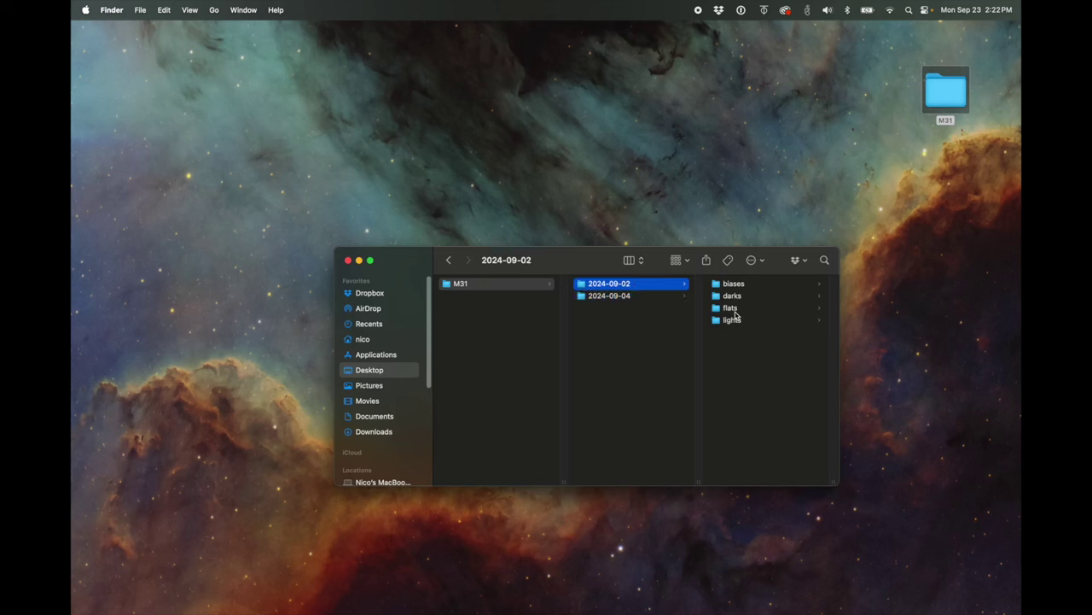
click(603, 296)
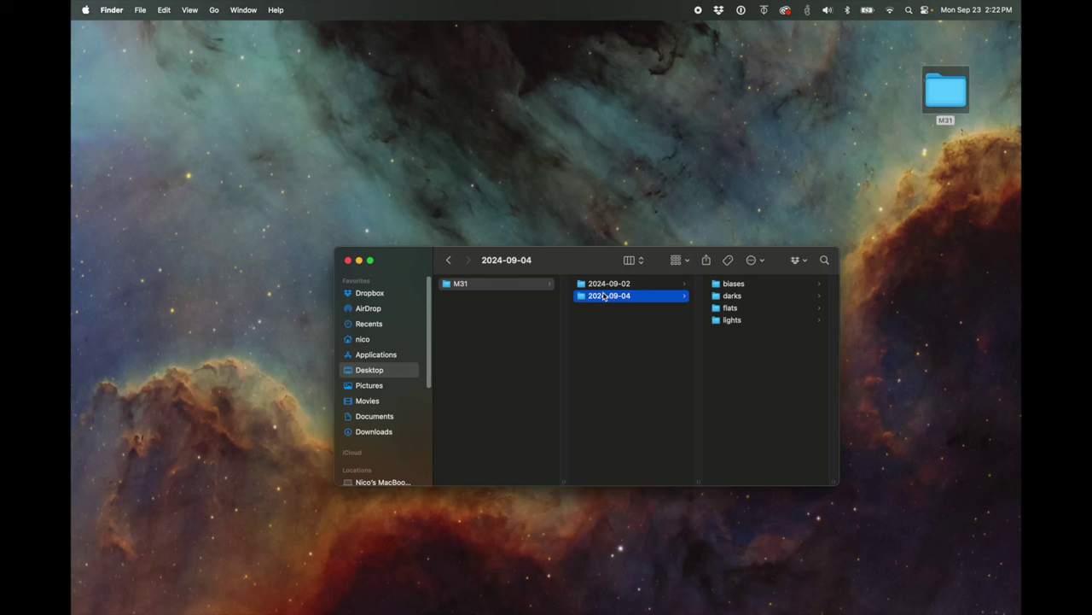
Examine the files in the biases, darks and flats folders of 2024-09-04 and compare its flats with those of 2024-09-02
click(733, 287)
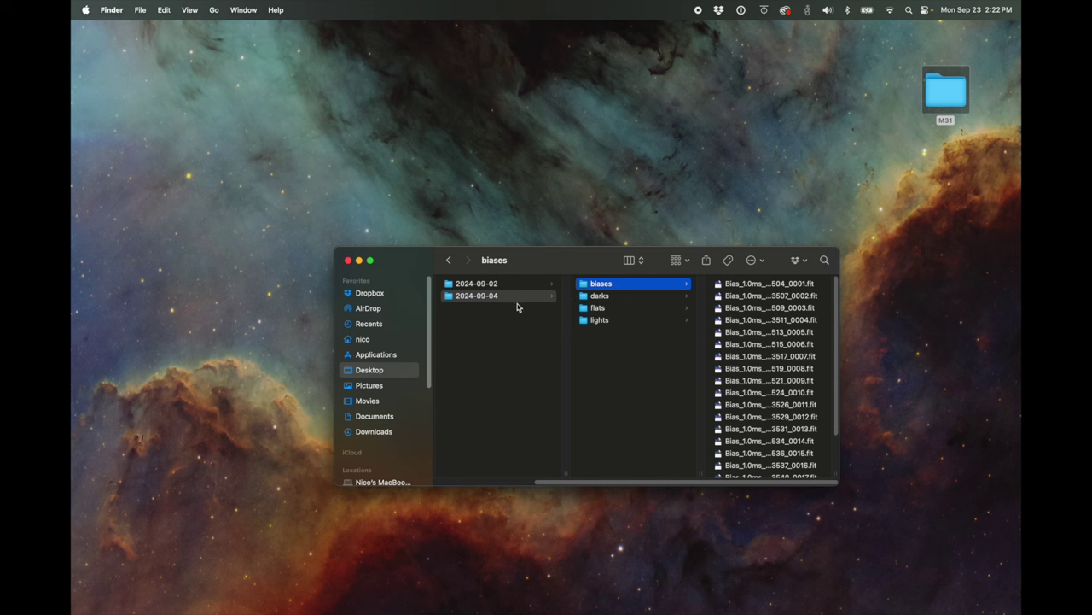
drag(612, 482, 483, 495)
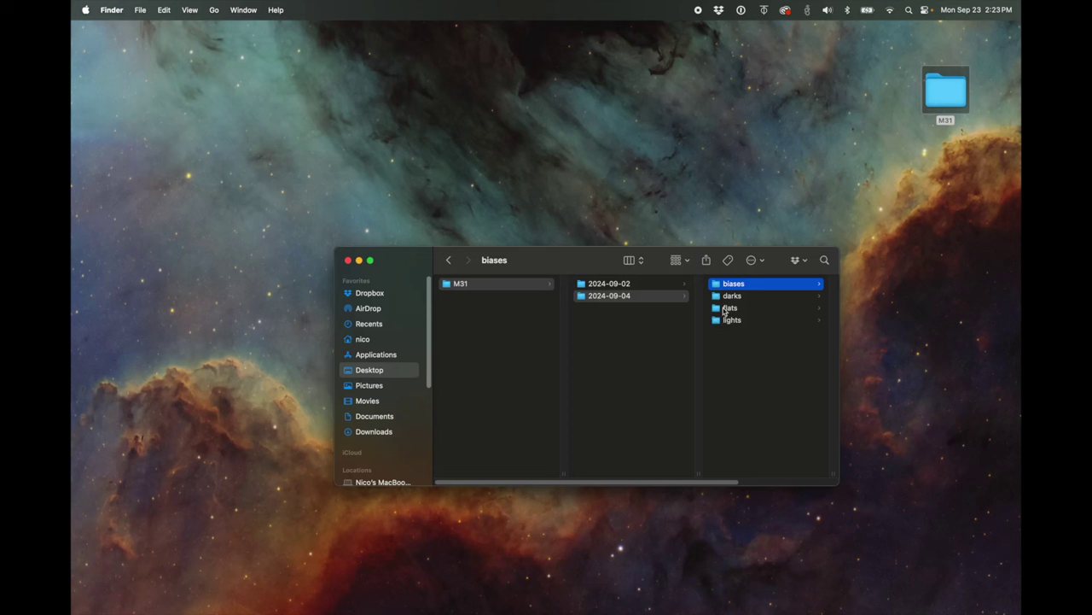
click(756, 297)
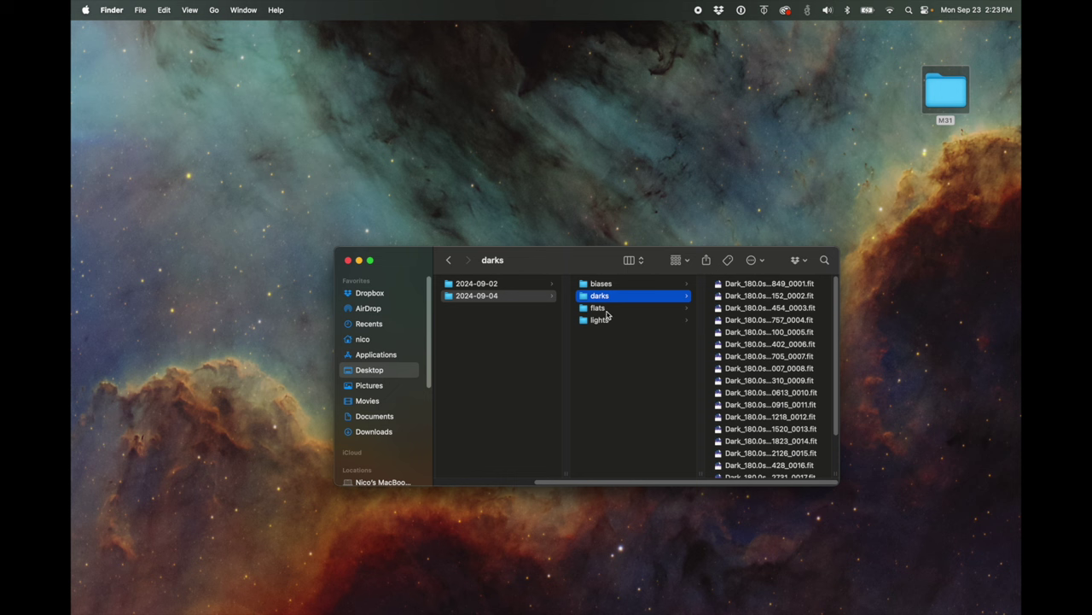
click(608, 311)
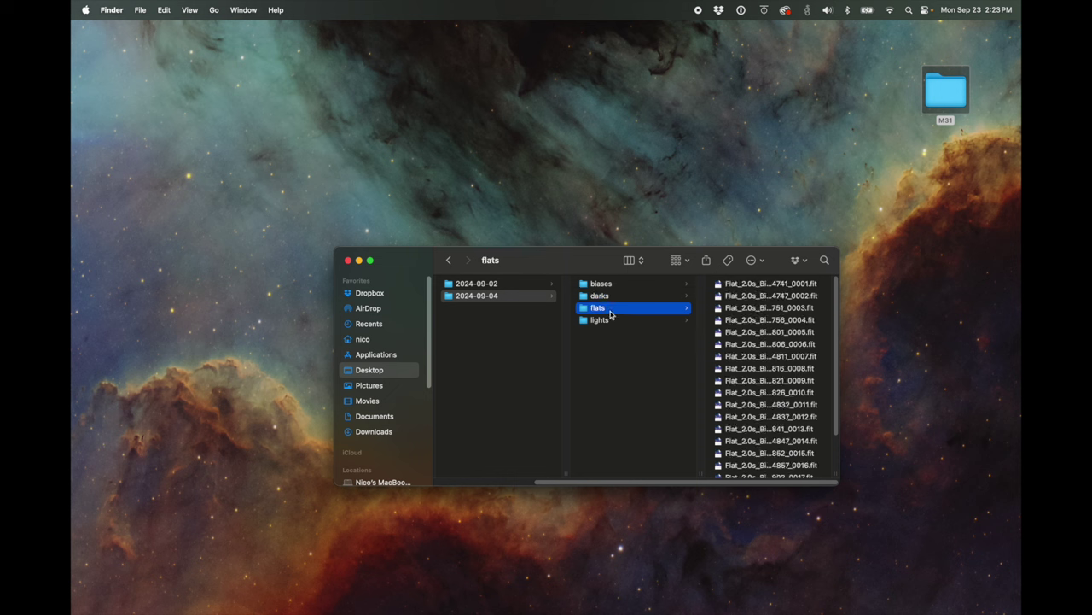
click(517, 291)
click(598, 308)
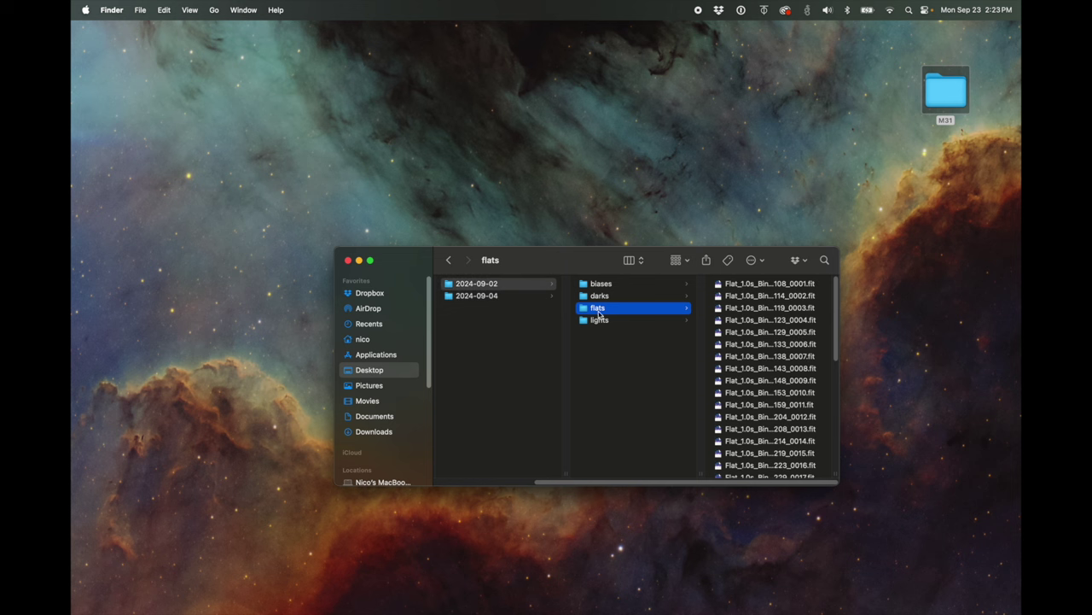
click(500, 297)
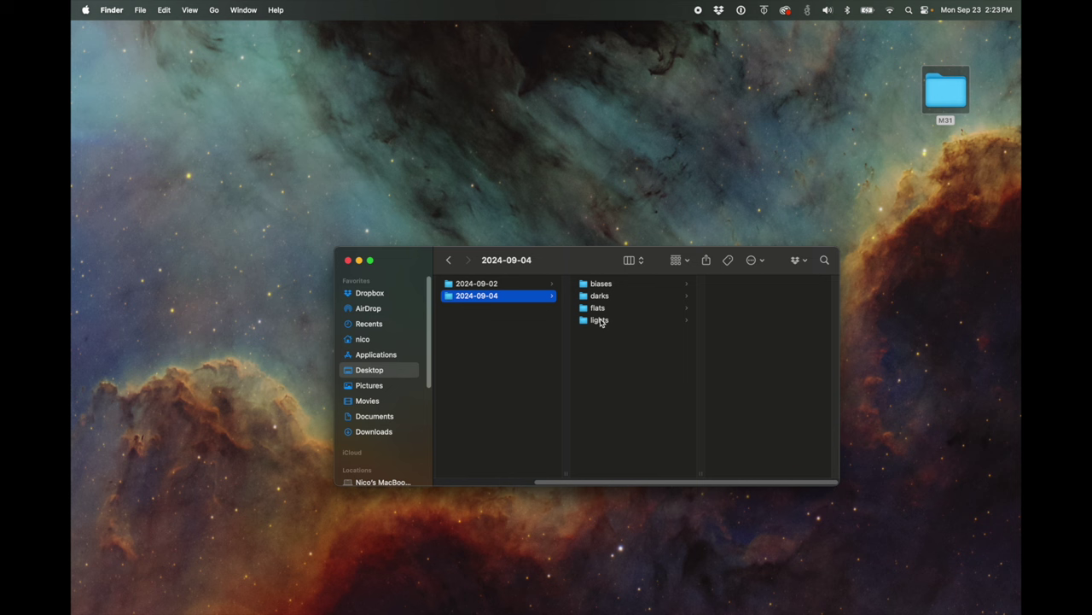
double_click(603, 270)
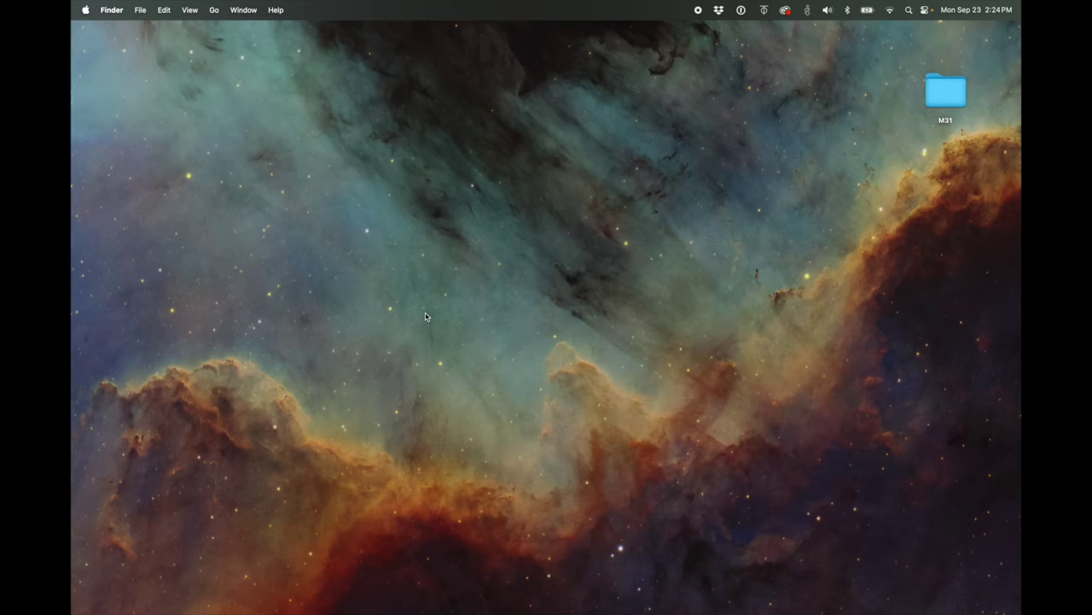
Open Sirilic and reposition its window on the desktop so the M31 folder stays accessible
key(super+space)
text(sirilic)
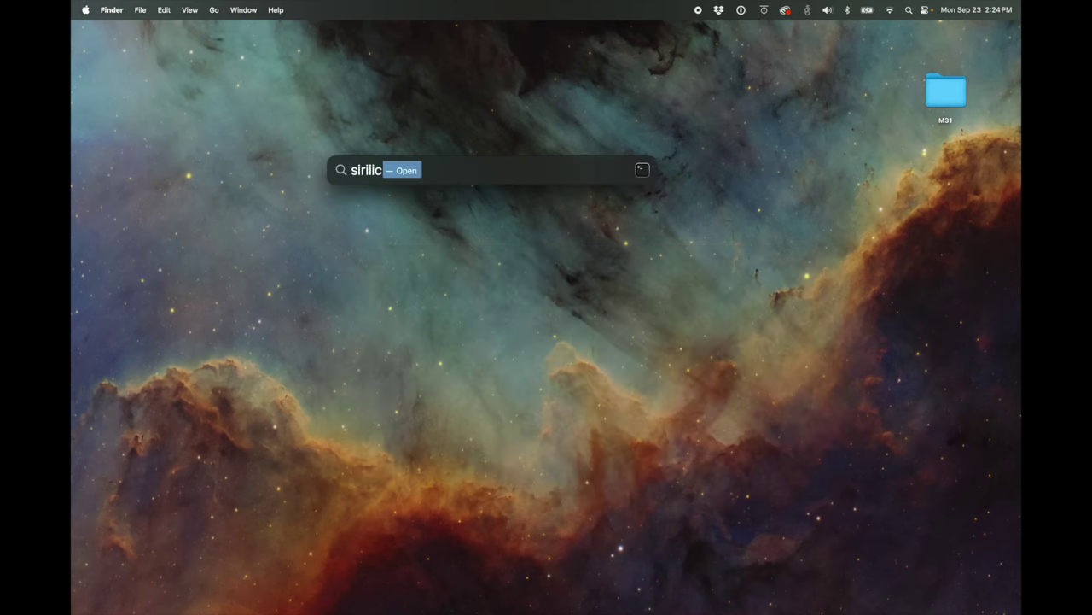
key(Return)
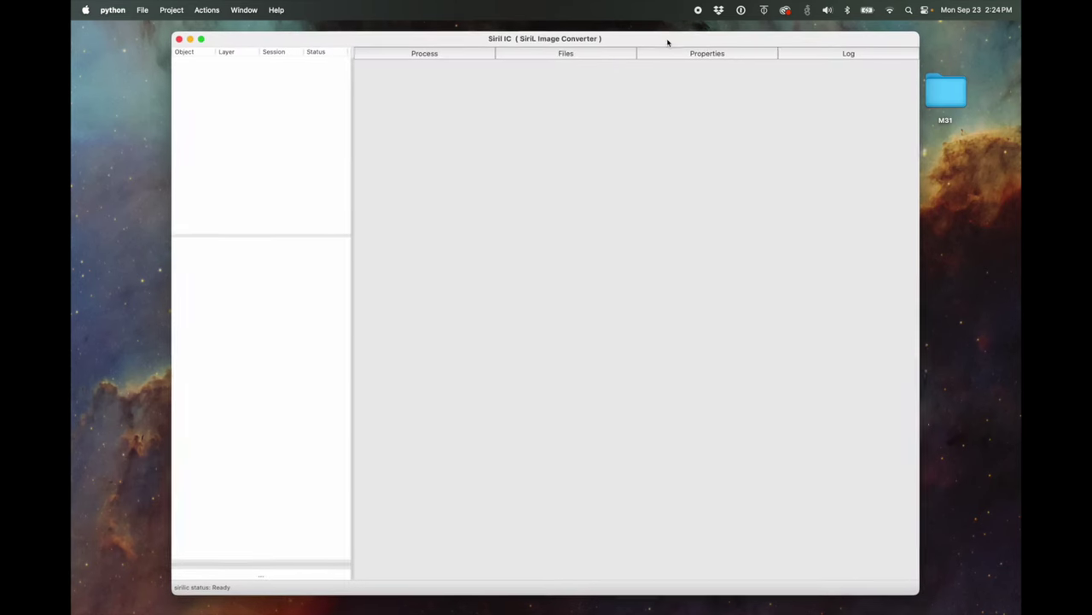
drag(668, 43, 670, 46)
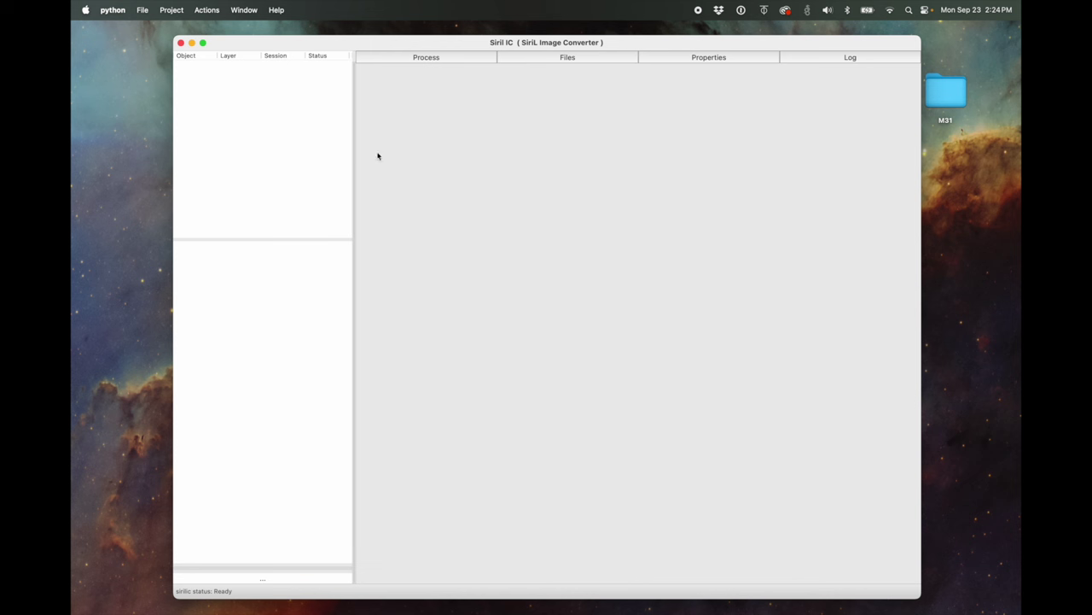
click(150, 11)
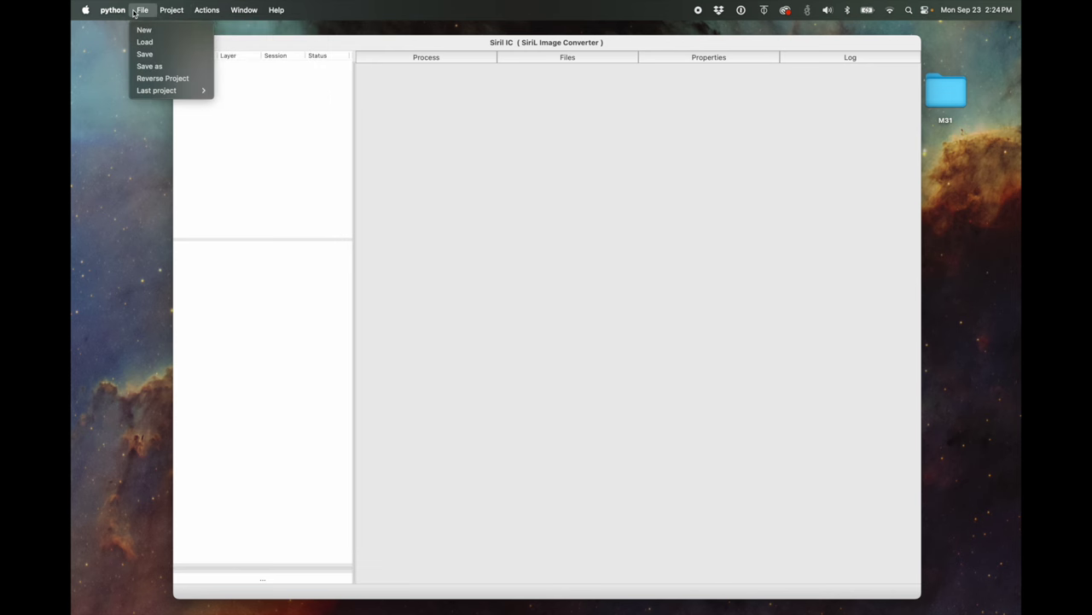
click(137, 12)
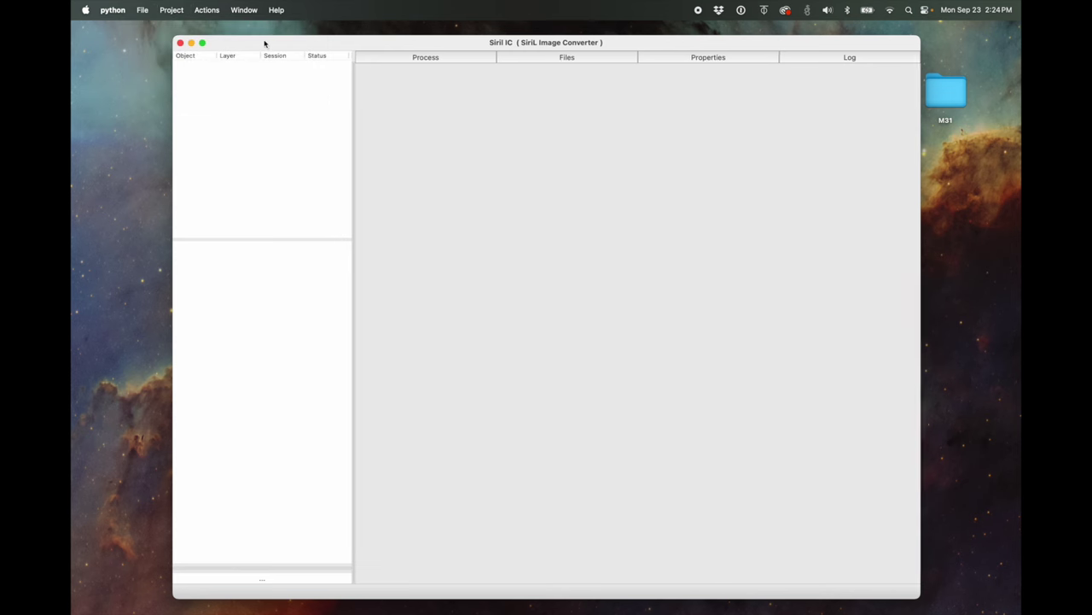
drag(265, 42, 211, 33)
Create a new project for object M31 with 2 sessions, using the color OSC/CCD layer instead of the mono Light layer
click(143, 10)
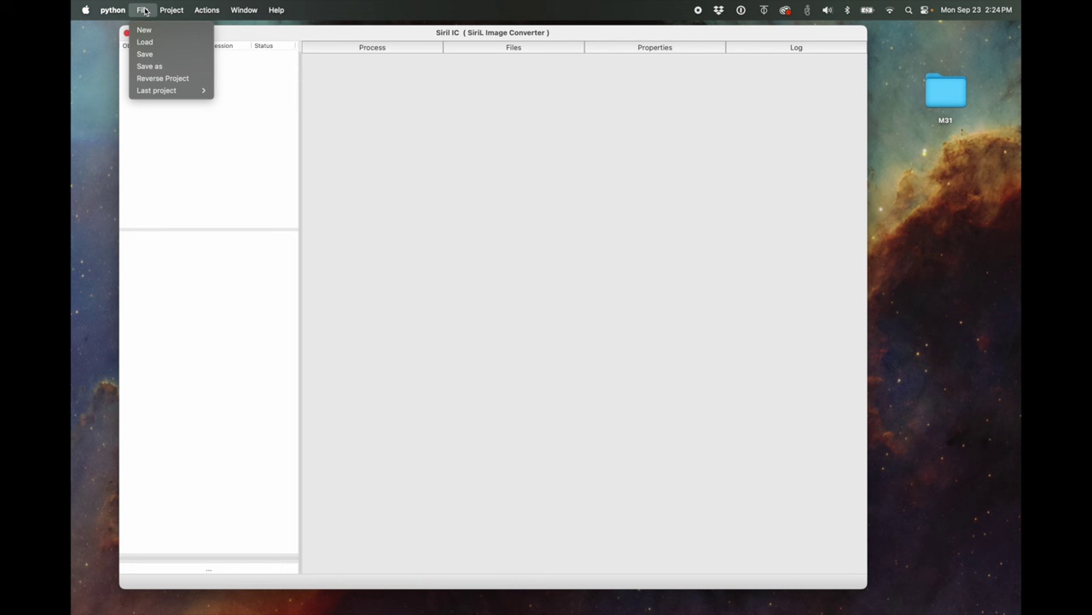
click(144, 30)
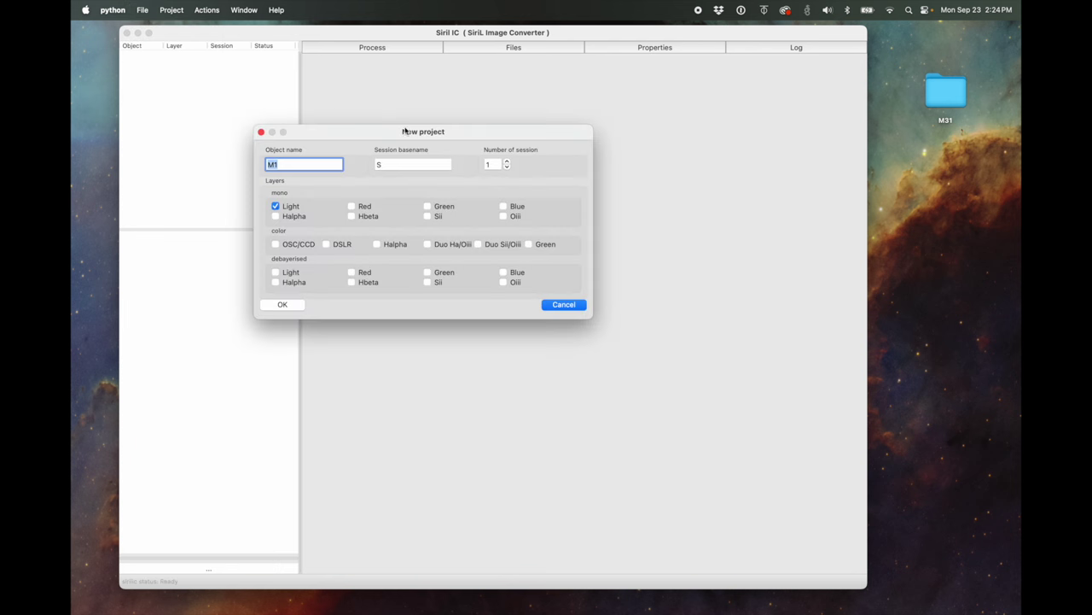
text(M)
click(507, 161)
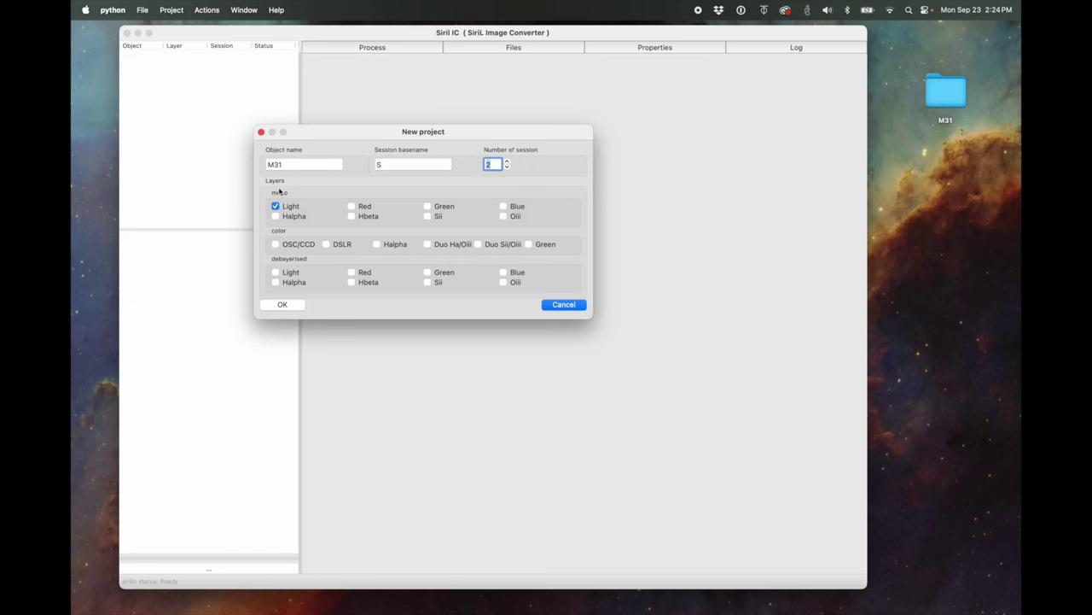
click(274, 244)
click(276, 208)
click(295, 307)
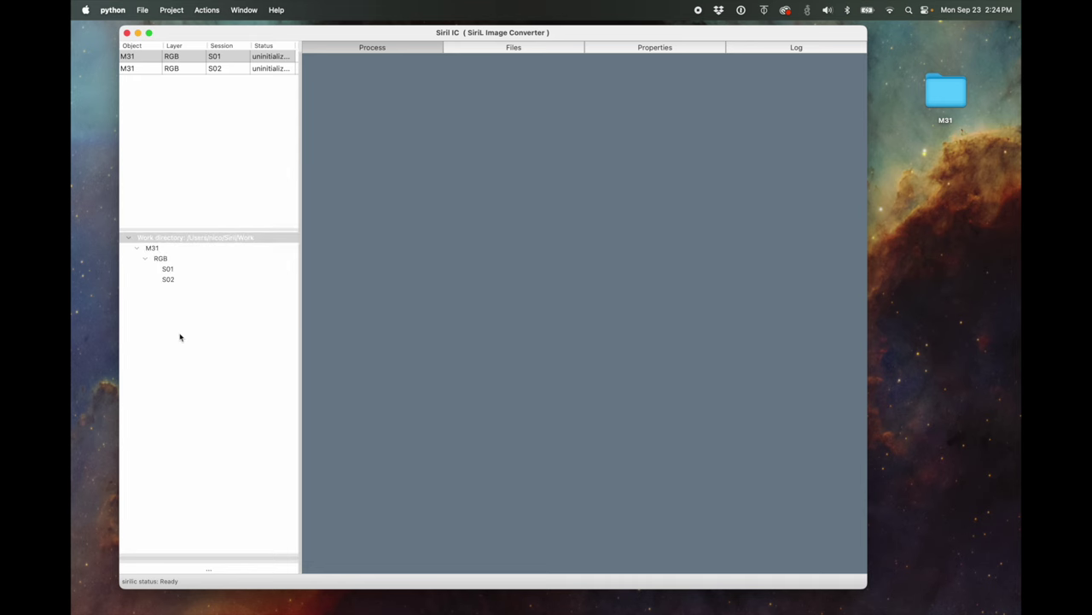
Review the S01 and S02 session entries of the M31 project by selecting them in turn
click(146, 58)
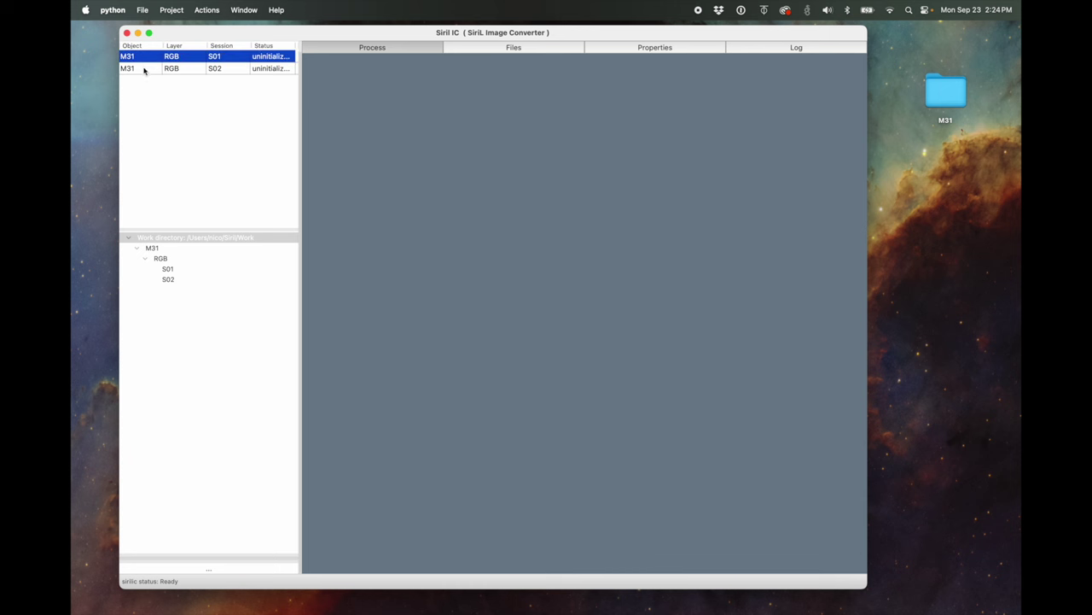
click(145, 71)
click(147, 58)
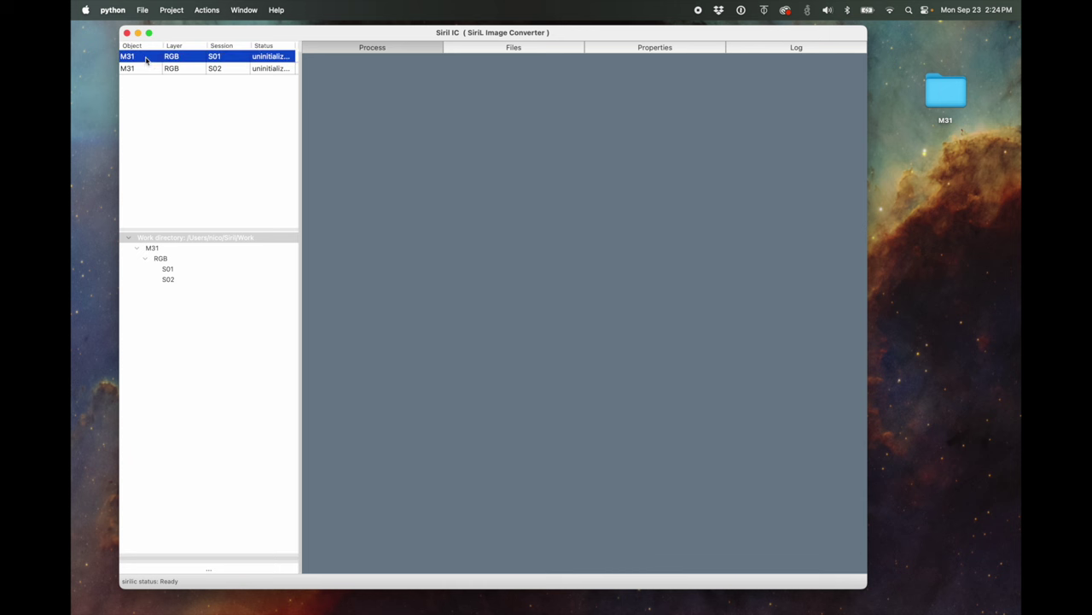
click(216, 68)
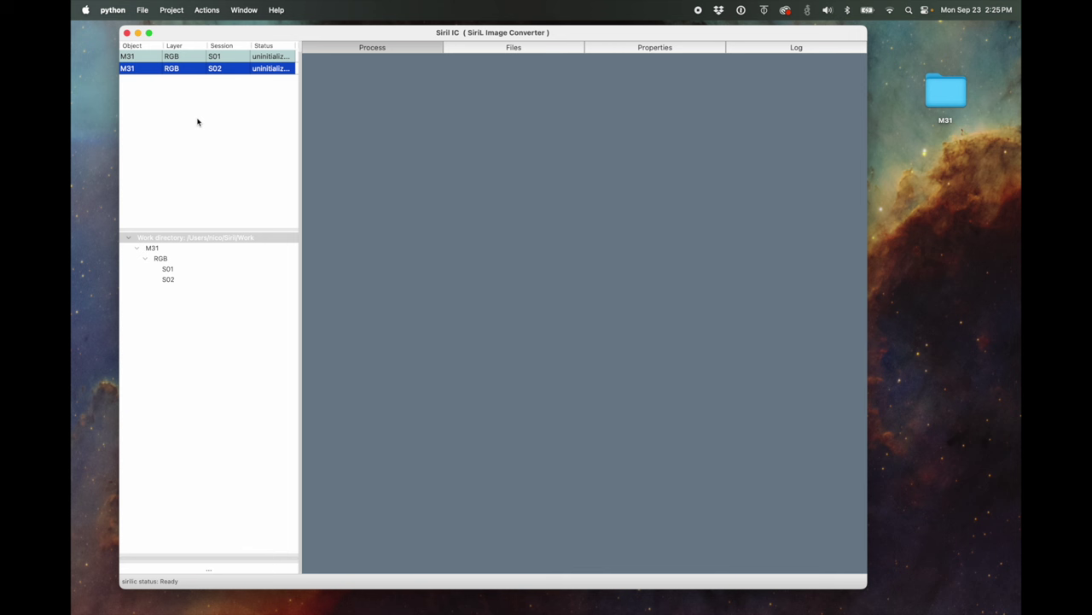
click(225, 58)
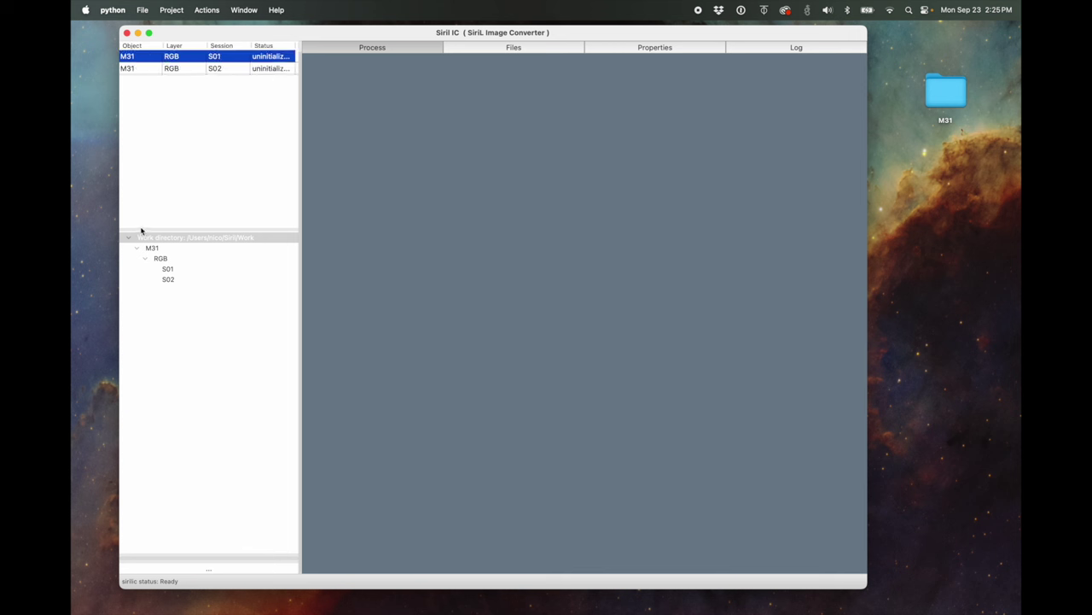
click(143, 9)
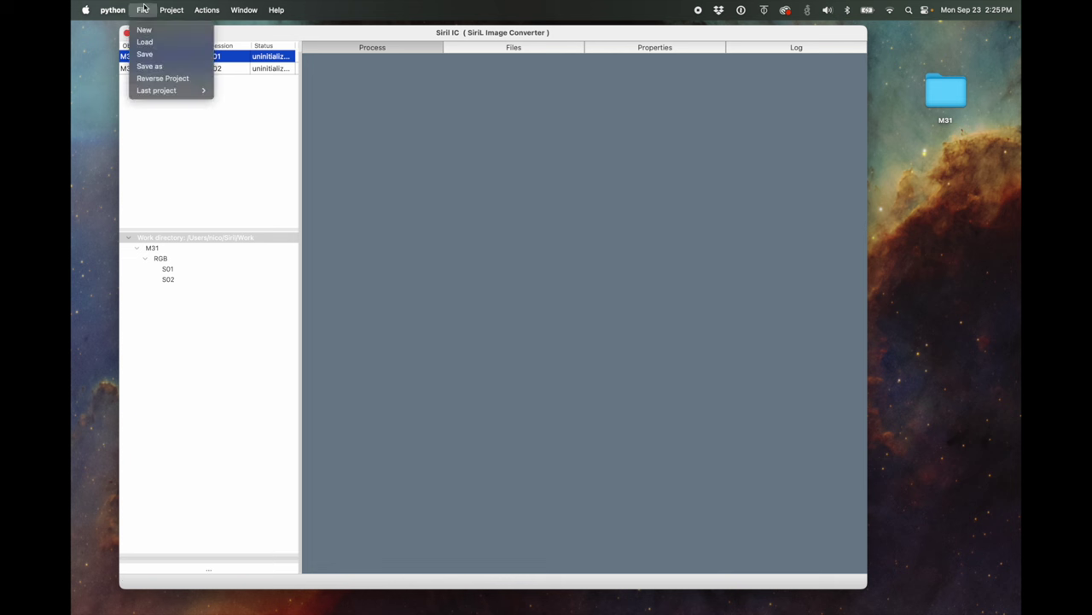
click(152, 31)
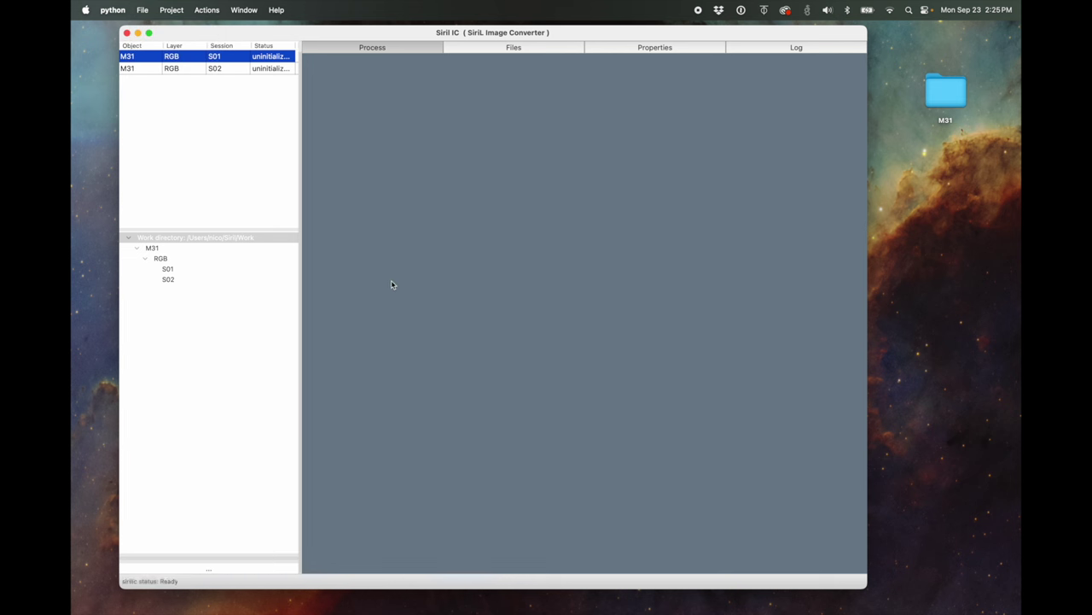
click(689, 337)
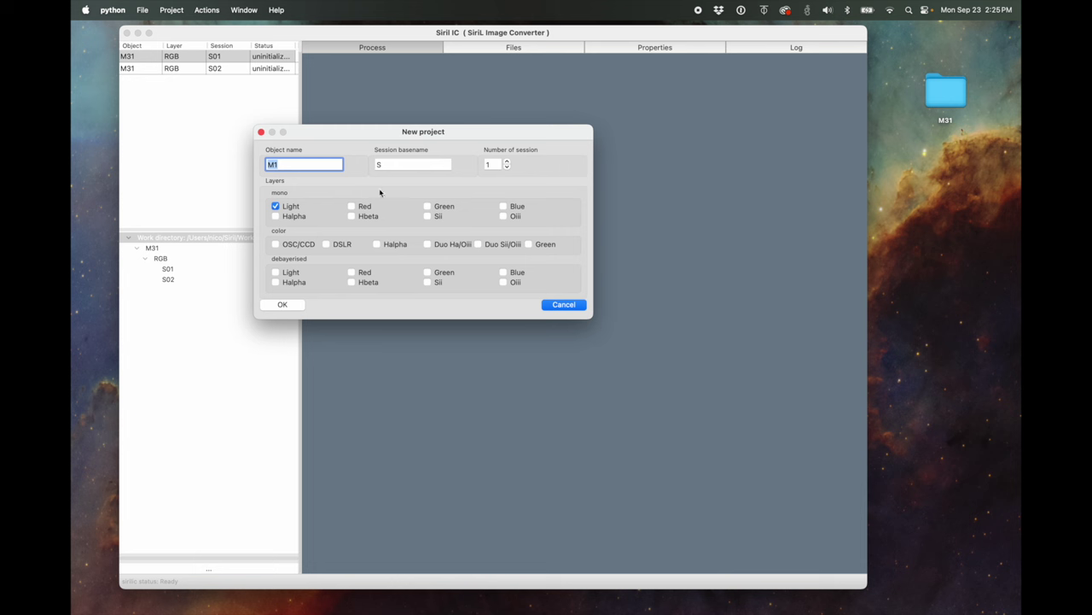
click(560, 308)
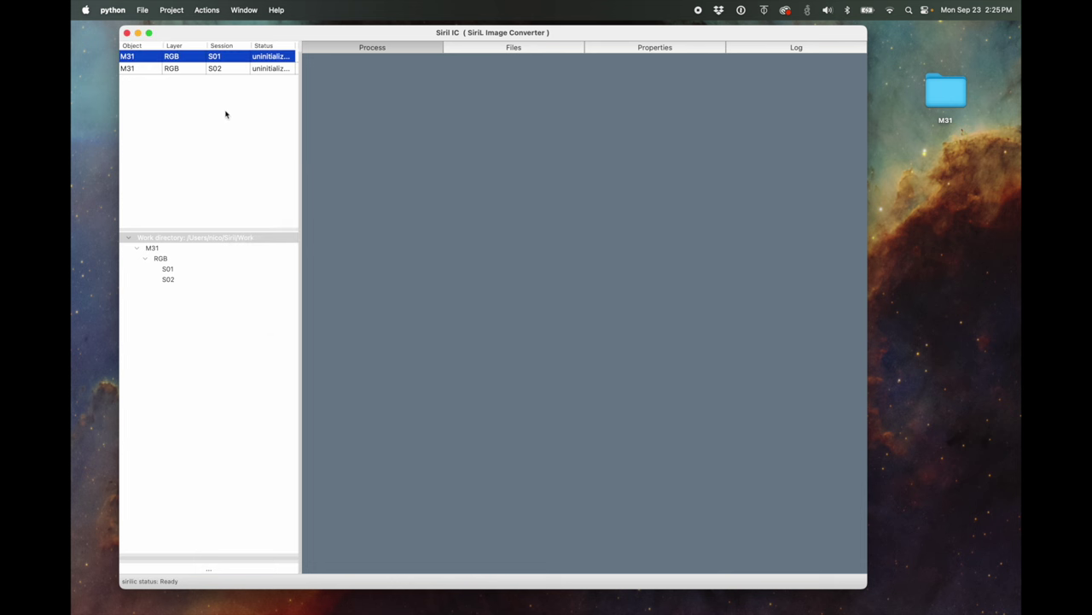
Add all light frames from the 2024-09-02 lights folder to the Image file list of session S01
click(218, 68)
click(221, 57)
click(494, 50)
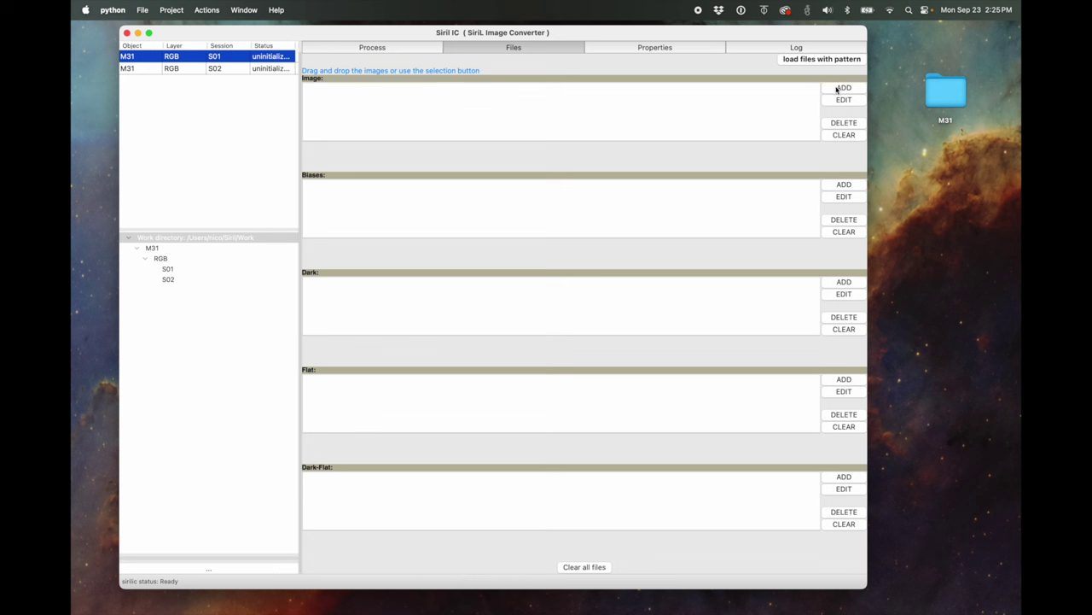
double_click(947, 93)
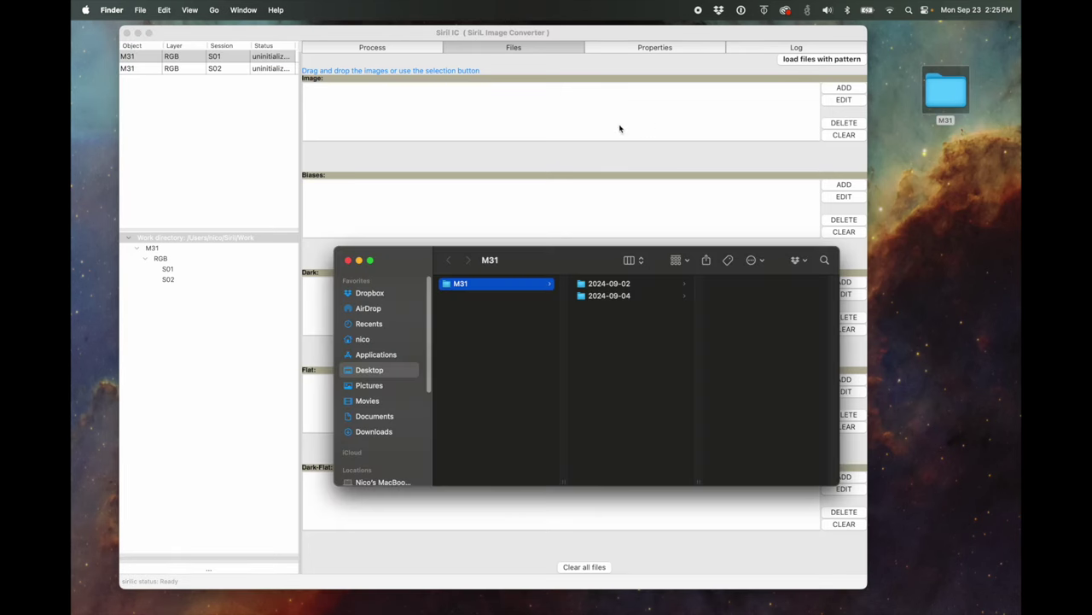
click(632, 285)
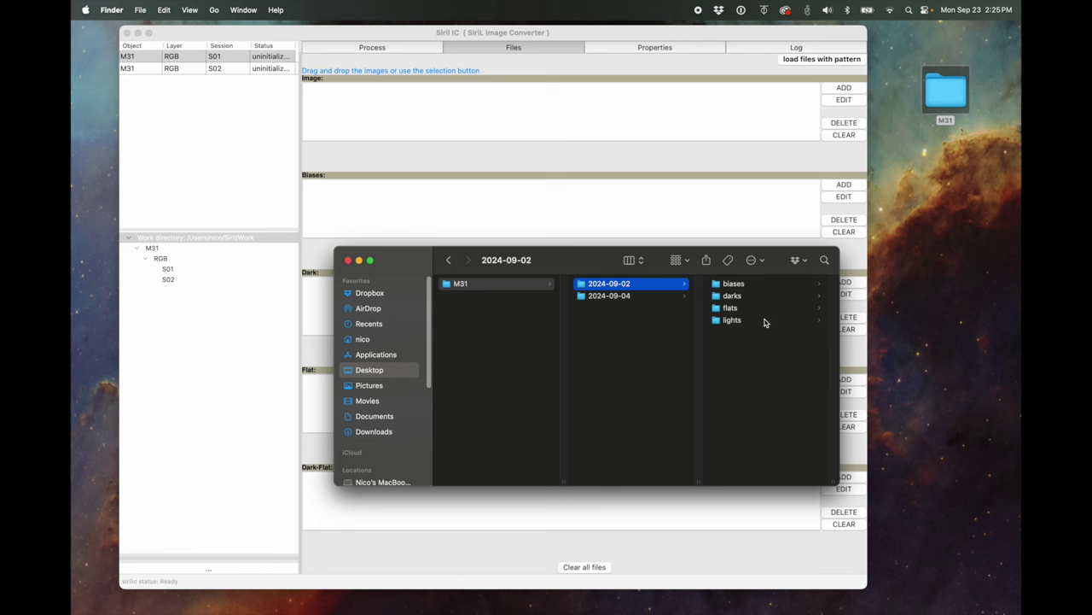
click(732, 323)
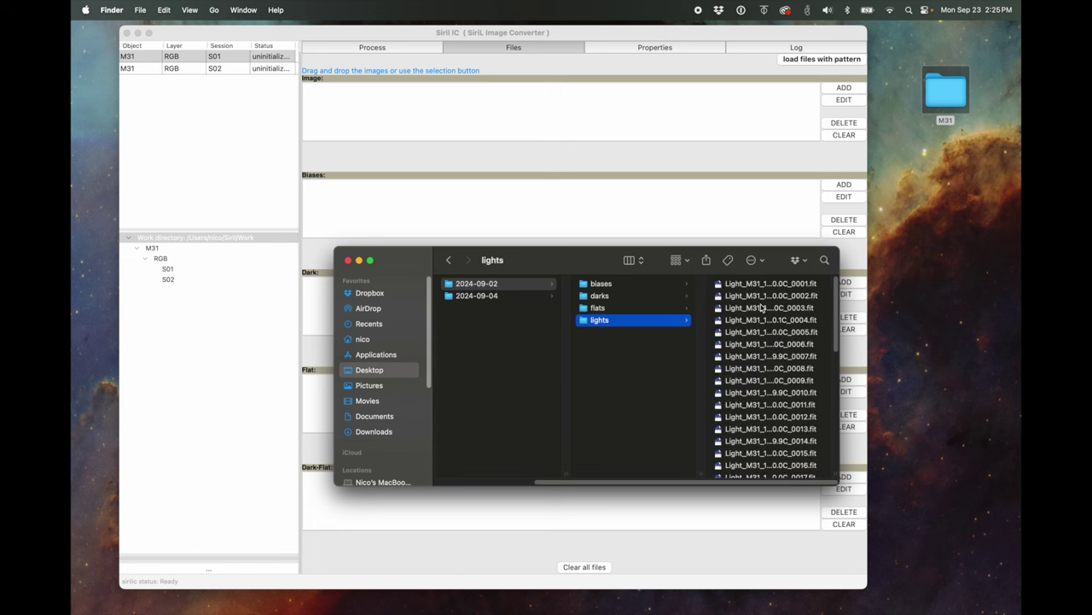
key(Right)
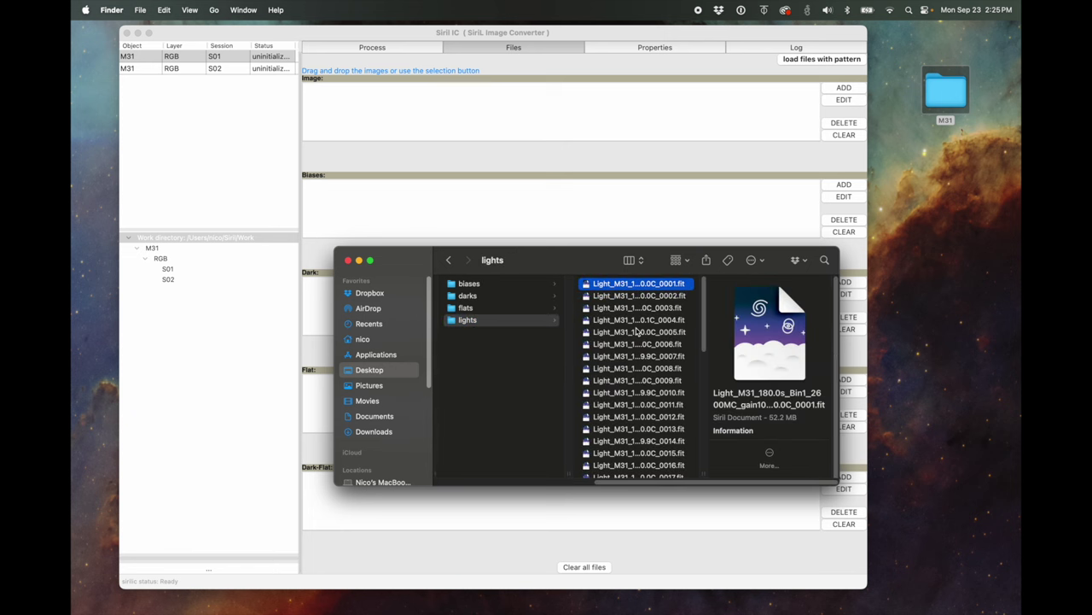
key(super+a)
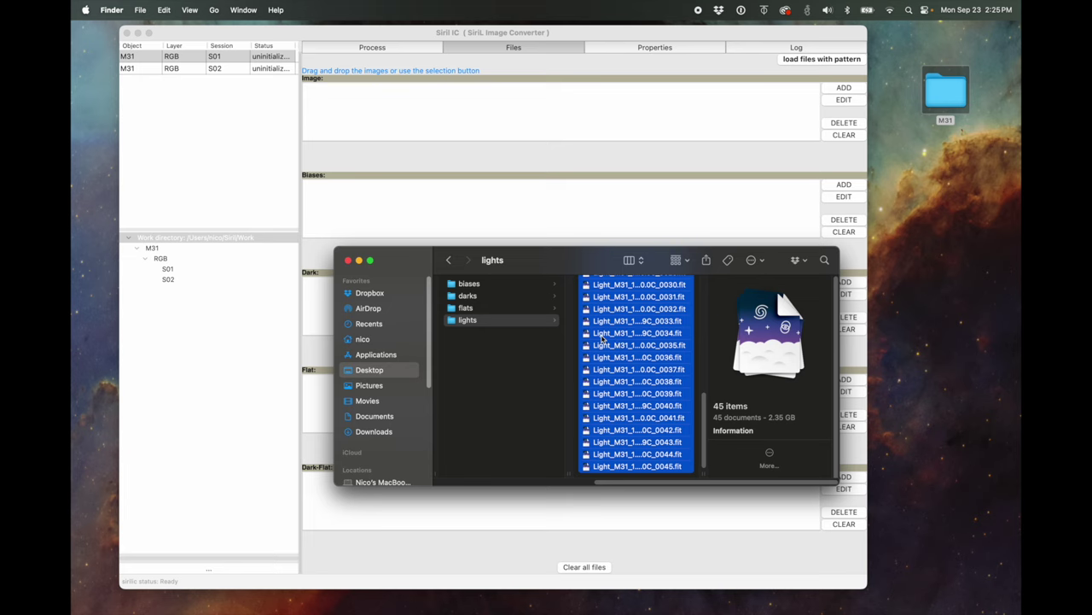
drag(603, 339, 446, 112)
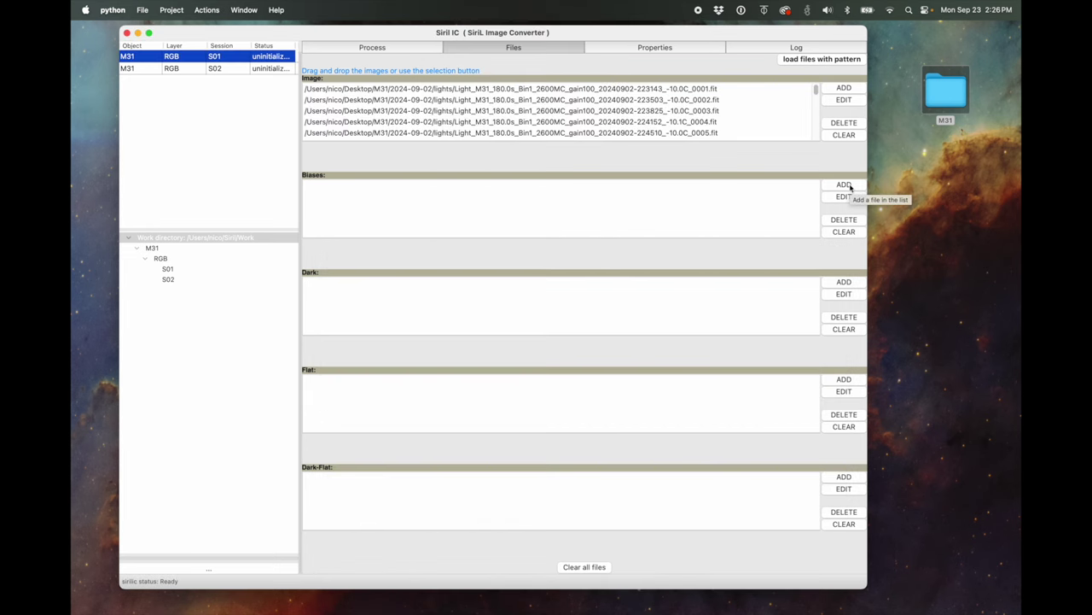
Add all bias frames from the 2024-09-02 biases folder to the Biases file list of session S01
key(super+Tab)
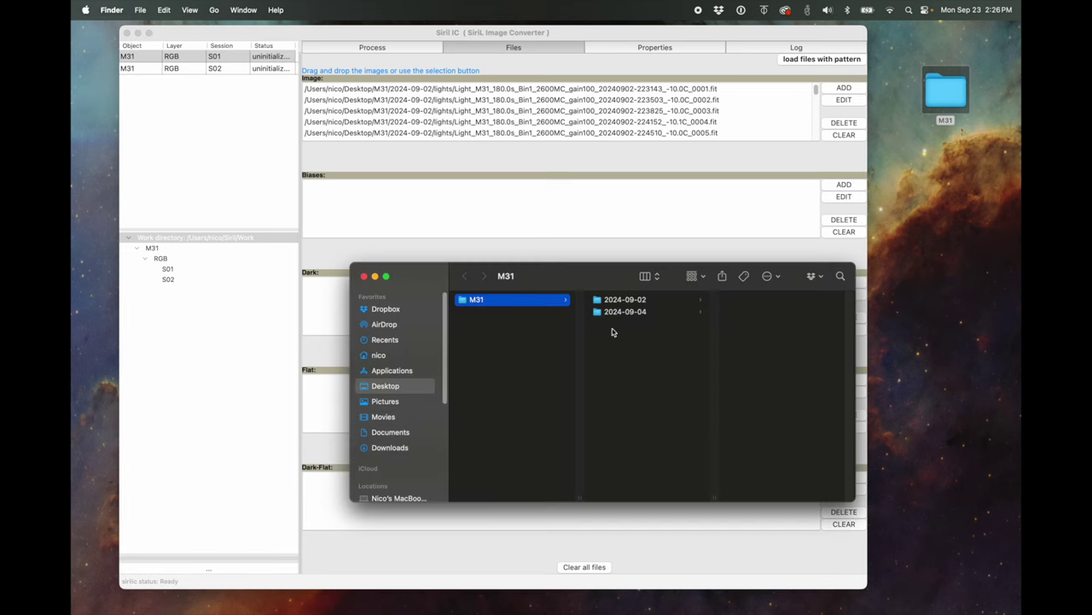
click(641, 300)
drag(572, 284, 181, 341)
click(353, 365)
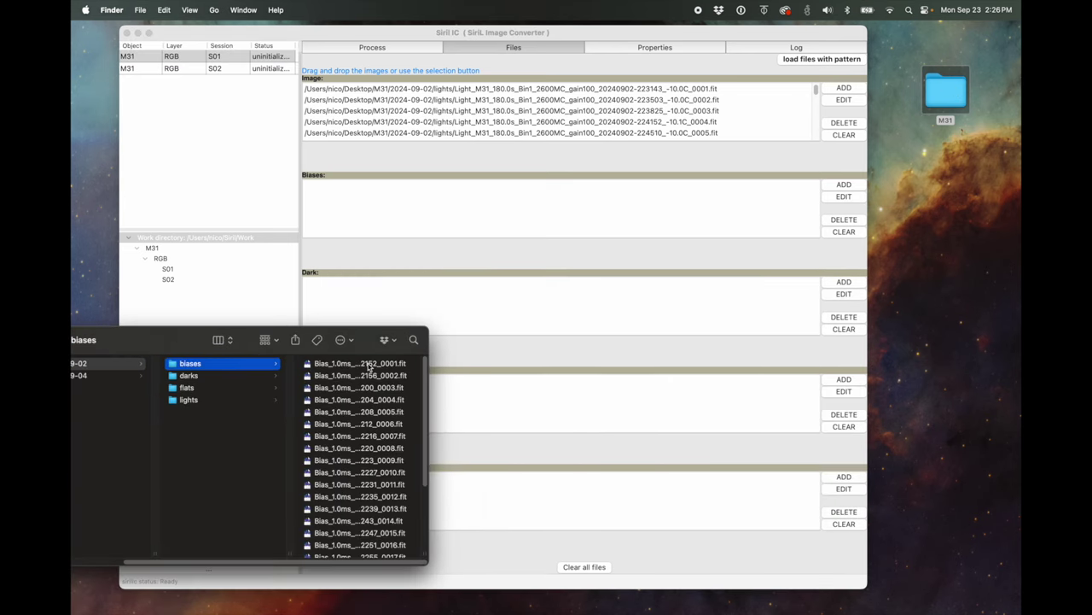
click(370, 367)
key(super+a)
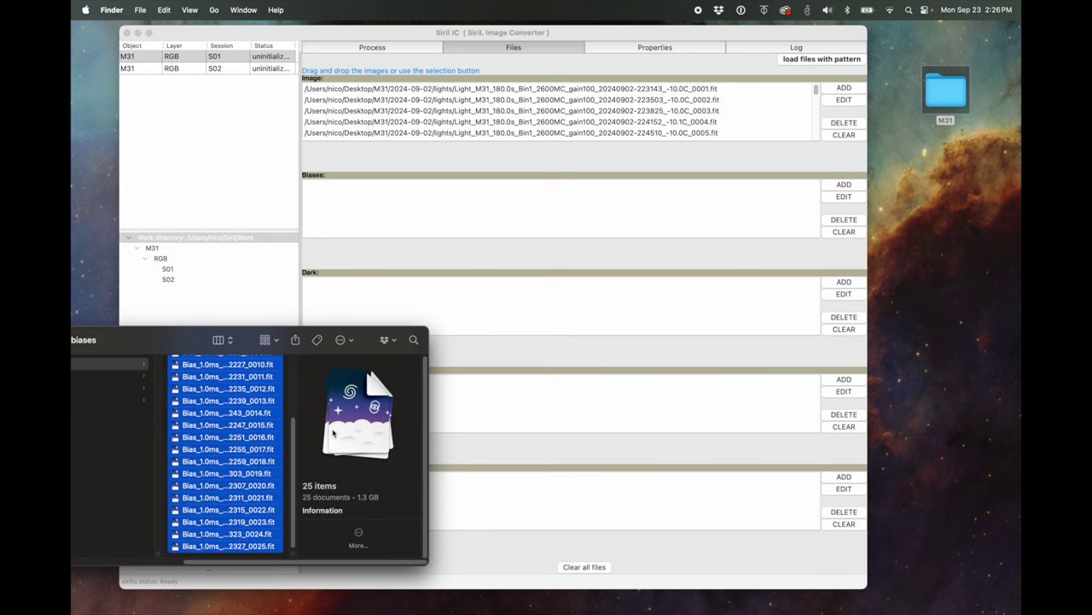
drag(188, 405, 390, 215)
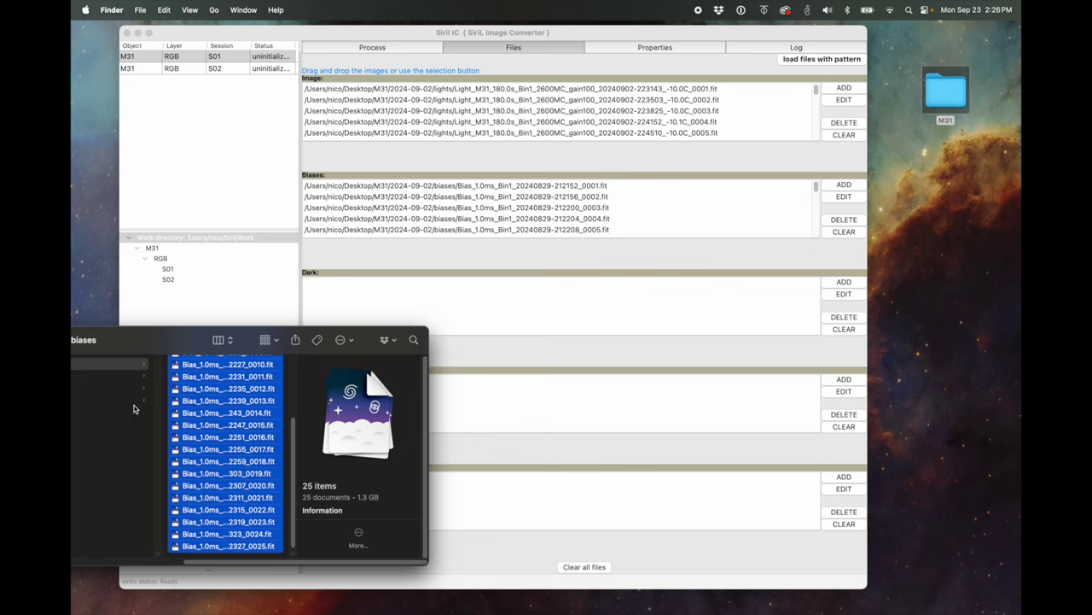
Add all dark frames from the 2024-09-02 darks folder to the Dark file list of session S01
drag(142, 340, 207, 352)
click(287, 360)
click(256, 381)
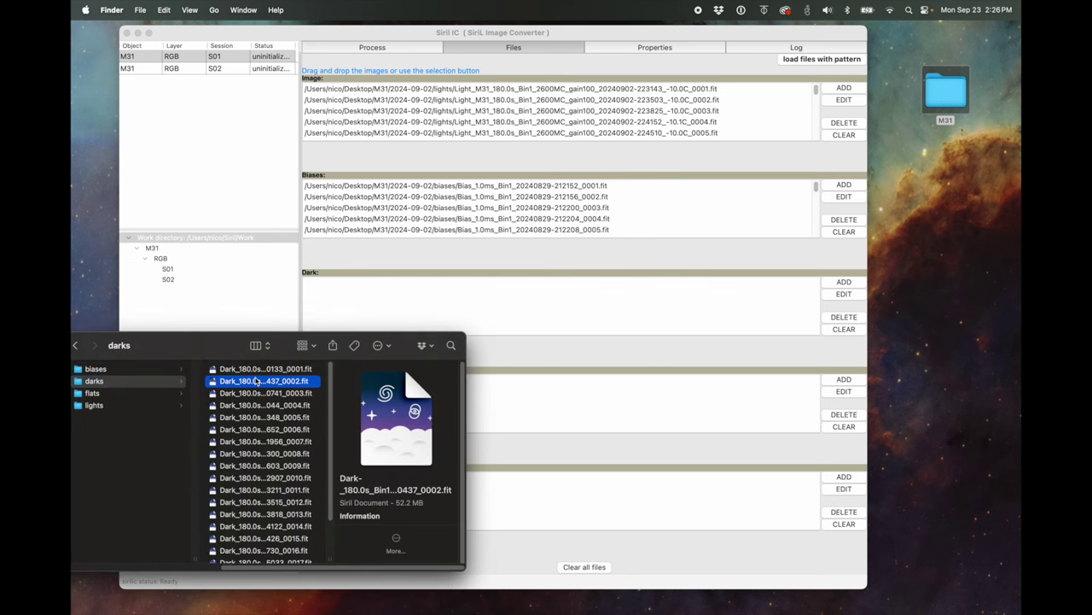
key(super+a)
drag(253, 376, 396, 441)
Add all flat frames from the 2024-09-02 flats folder to the Flat file list of session S01
click(297, 488)
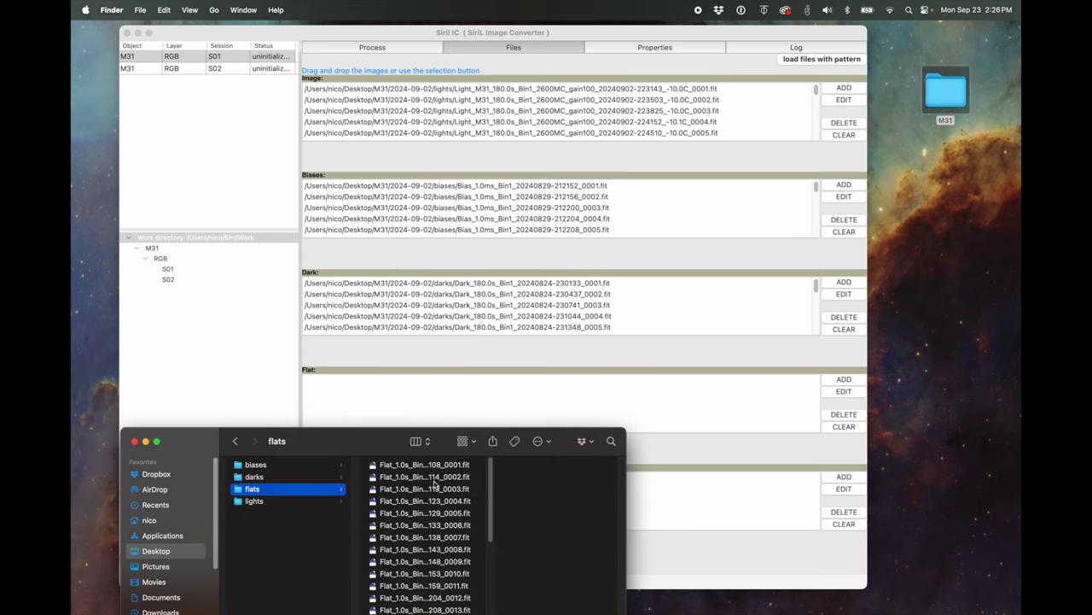
click(425, 477)
key(super+a)
scroll(418, 491, down, 10)
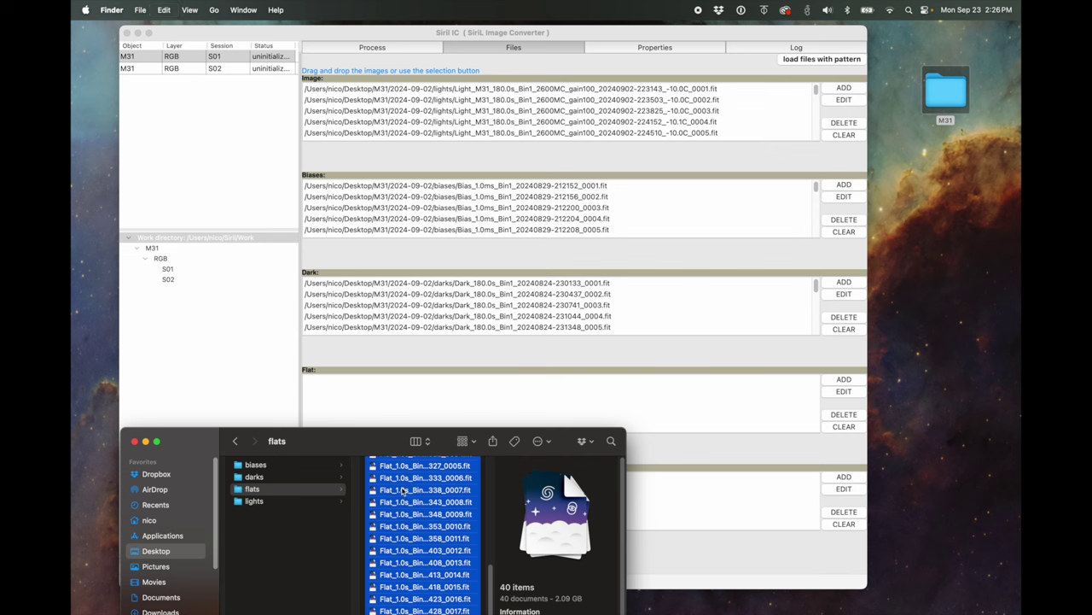
drag(403, 491, 415, 397)
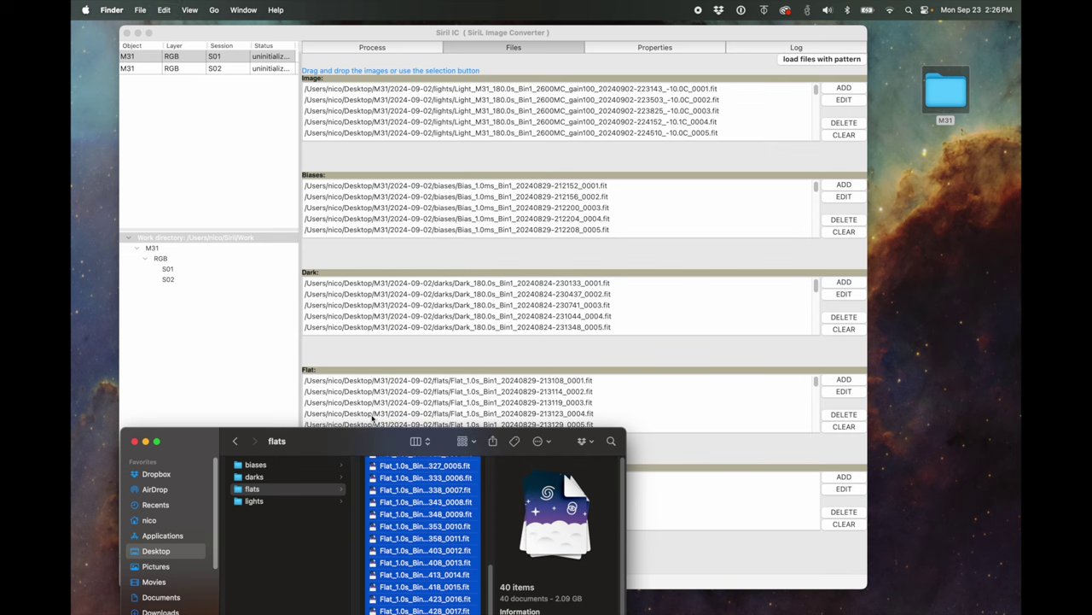
drag(317, 437, 312, 550)
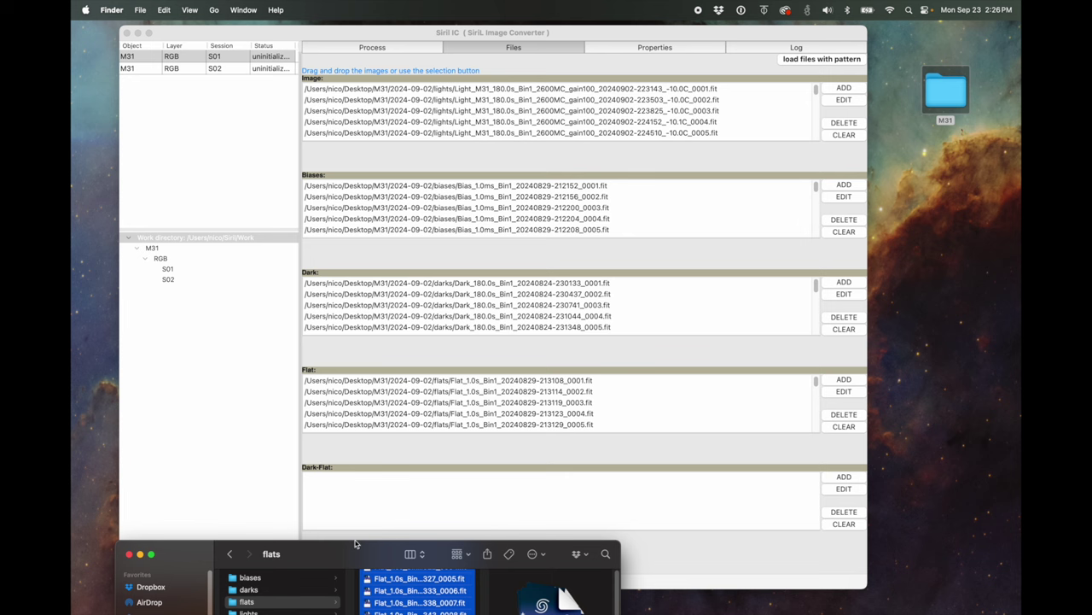
drag(358, 553, 374, 458)
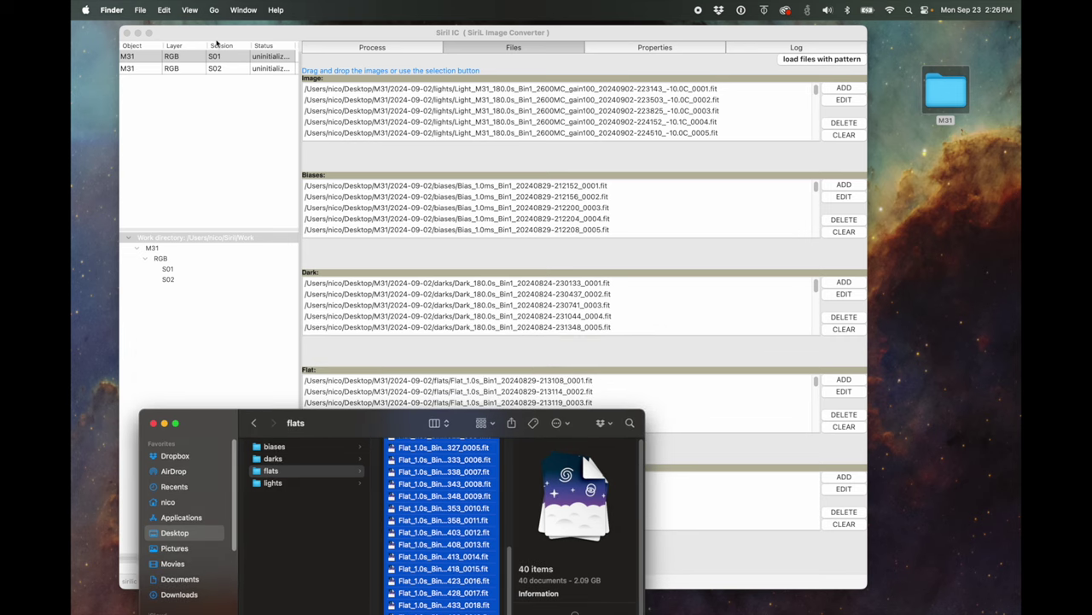
Add all light frames from the 2024-09-04 lights folder to the Image file list of session S02
click(184, 68)
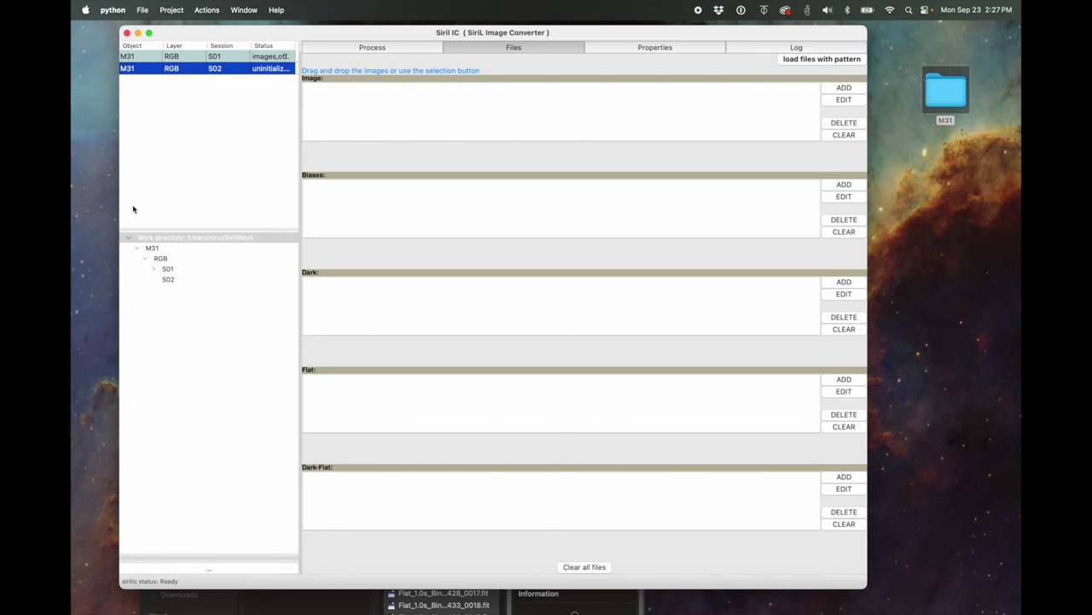
click(307, 607)
drag(324, 434, 416, 369)
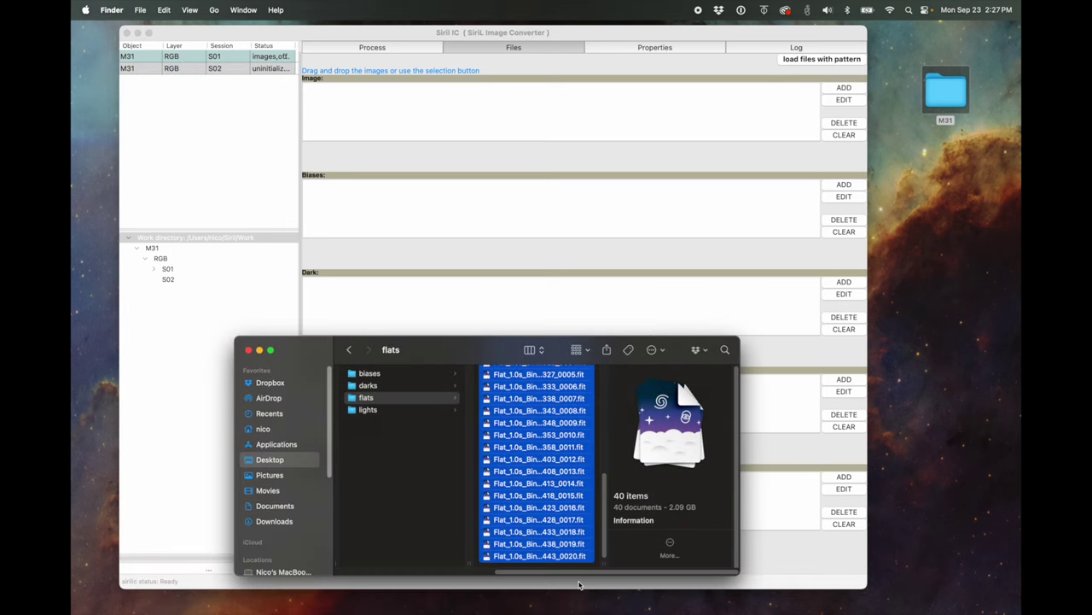
scroll(515, 394, left, 5)
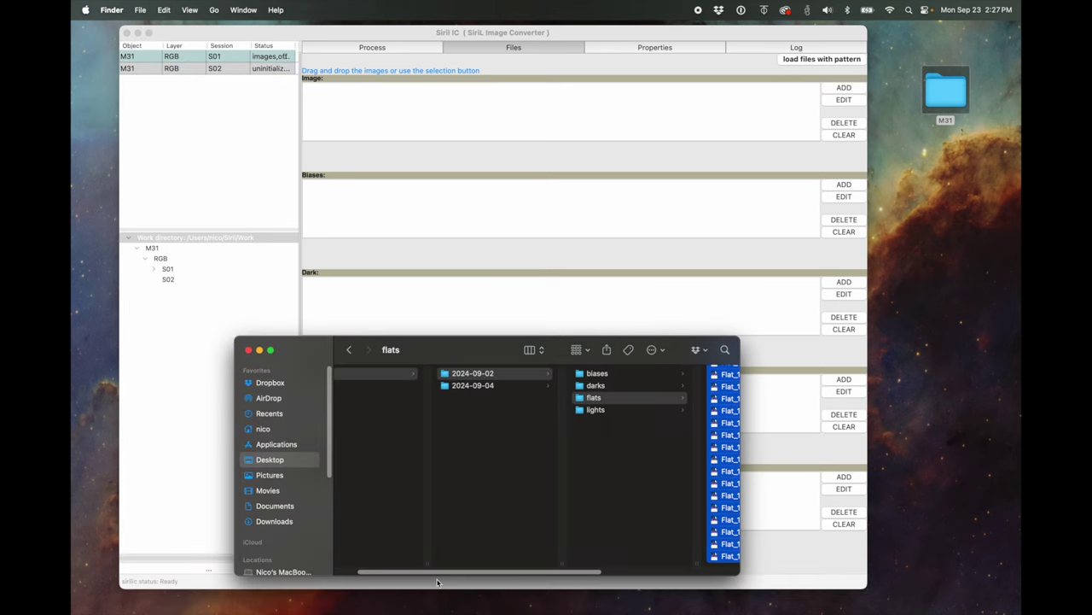
click(516, 393)
click(618, 411)
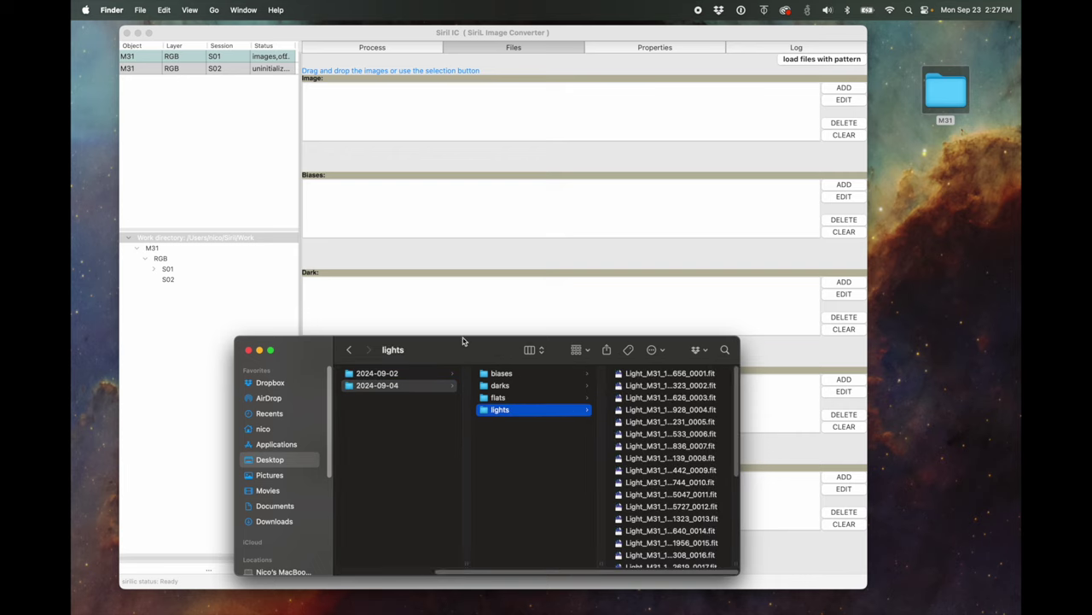
drag(463, 341, 273, 349)
click(491, 381)
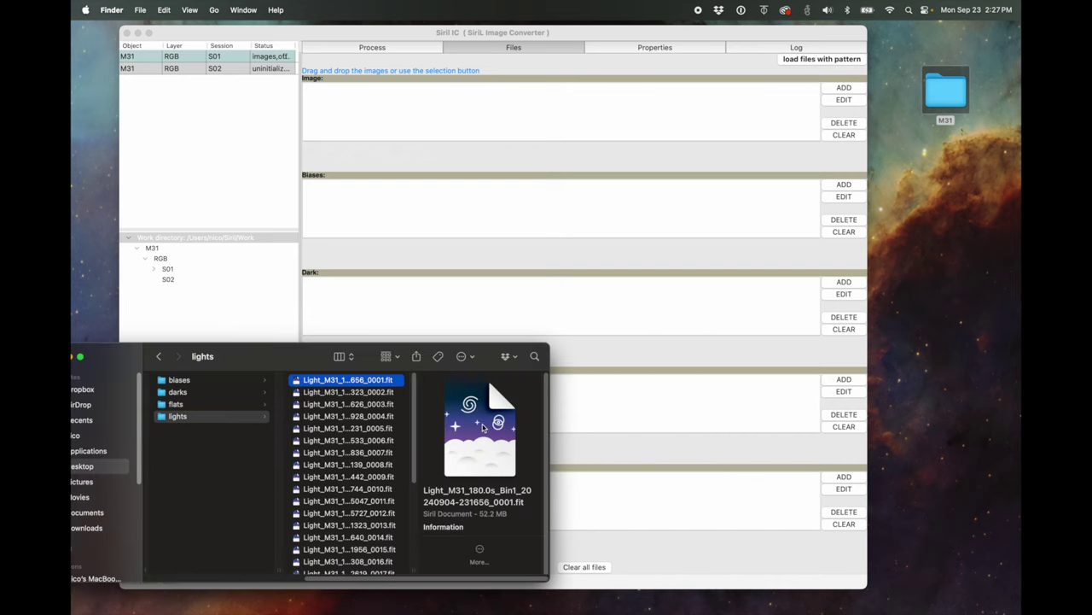
scroll(350, 469, down, 3)
key(super+a)
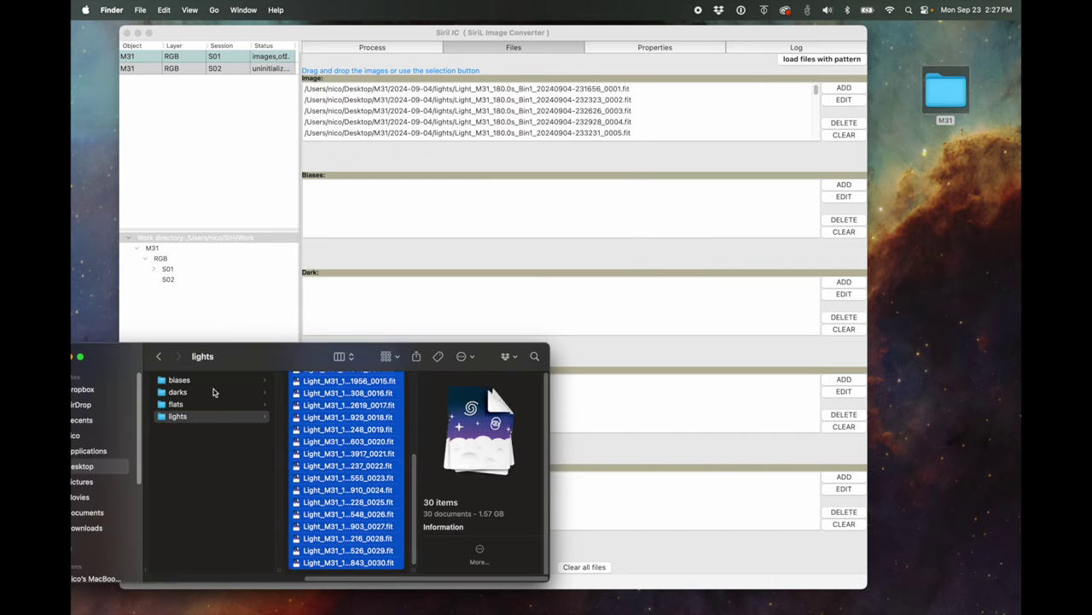
Add the 2024-09-04 bias, dark and flat frames to the matching file lists of session S02 and close the file browser window
click(179, 380)
click(178, 392)
click(175, 404)
key(super+w)
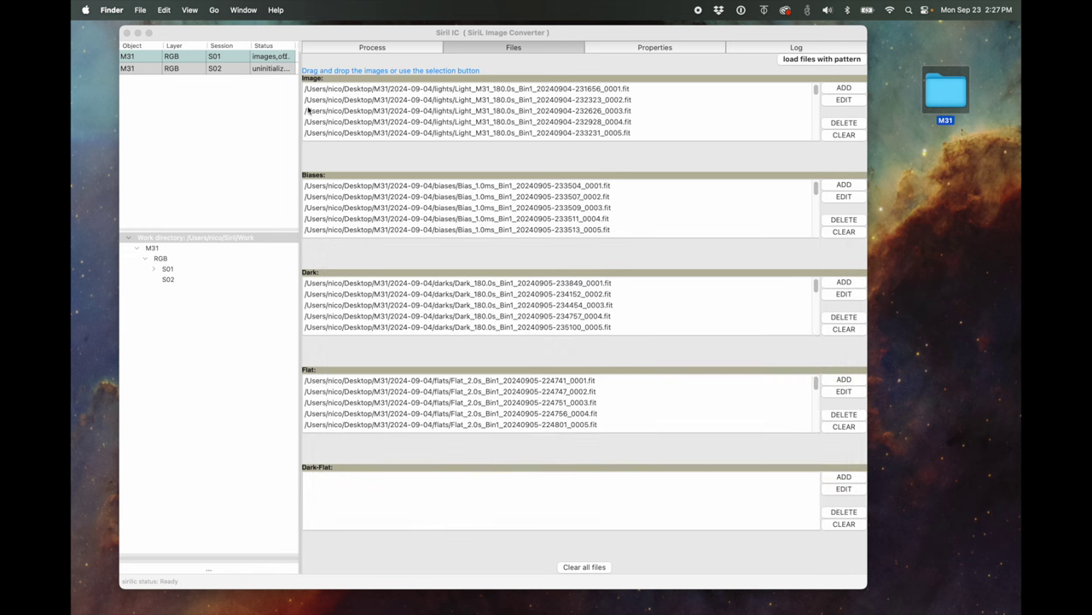
Check the file lists of sessions S01 and S02 and view the processing diagram for S01
click(219, 58)
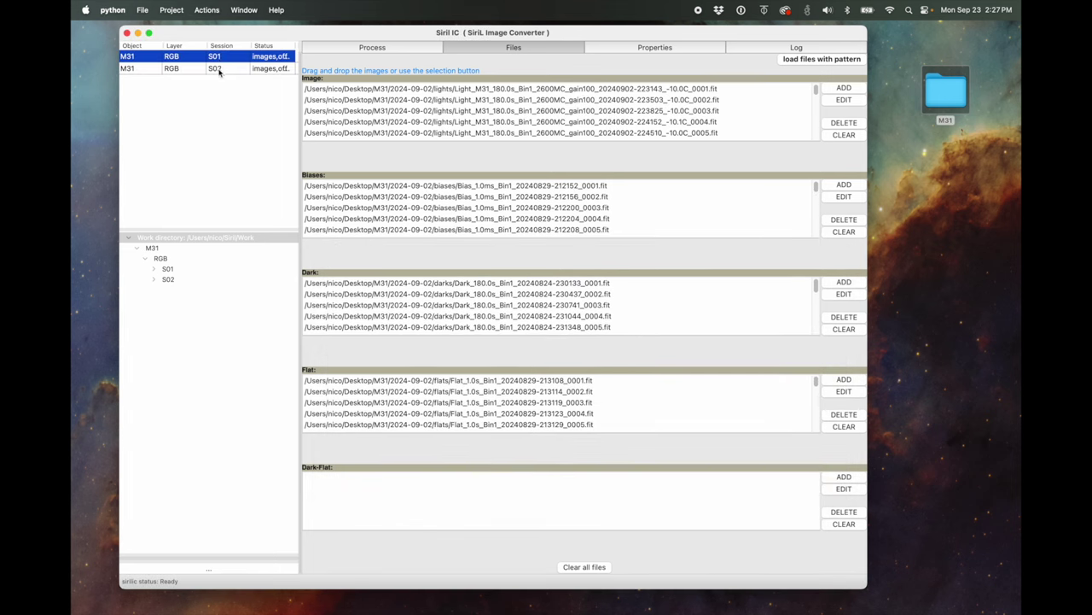
click(219, 70)
click(221, 58)
click(380, 48)
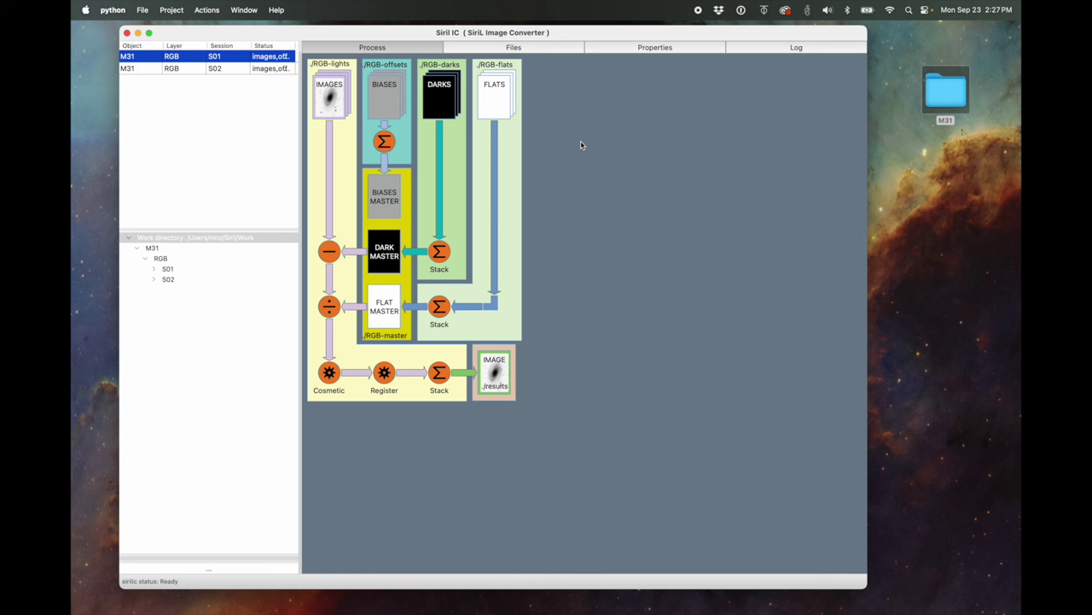
Confirm the project's global properties with Multi-session, equalize (CFA) and identical parameters for all layers enabled
click(171, 10)
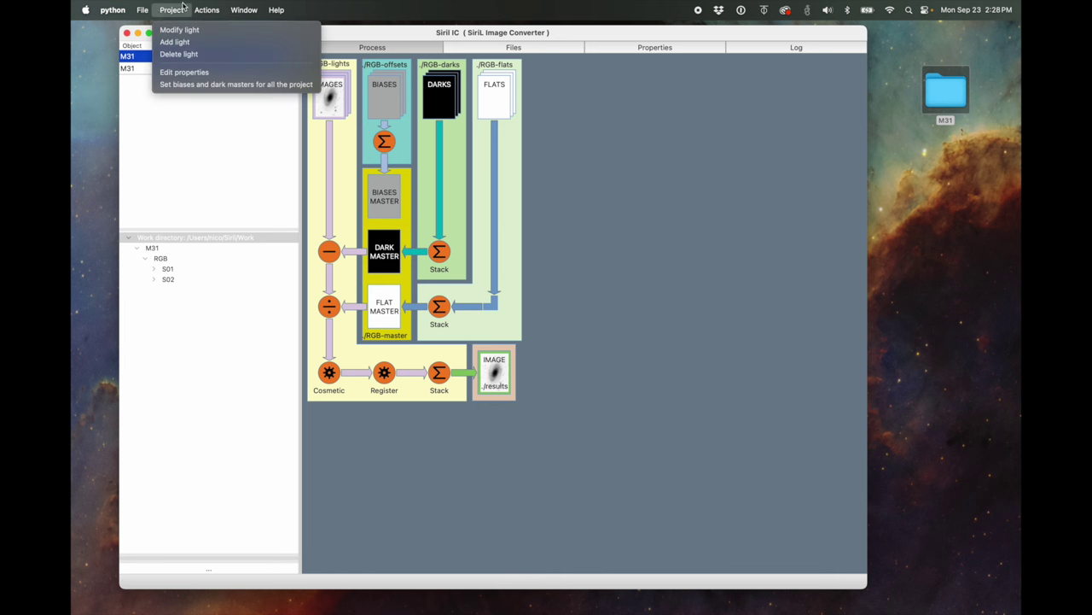
click(178, 72)
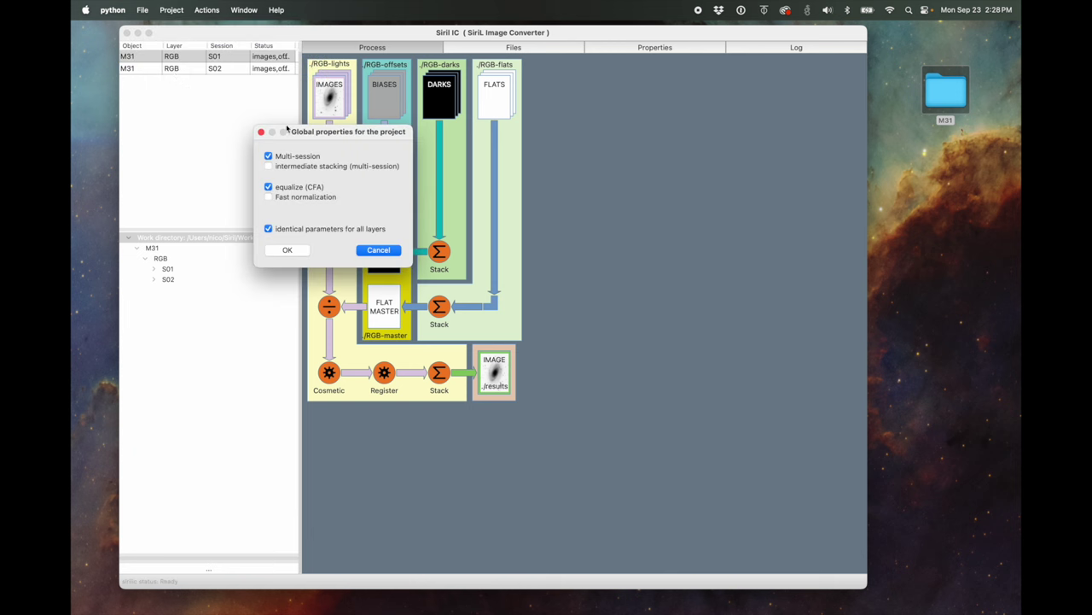
drag(316, 132, 606, 214)
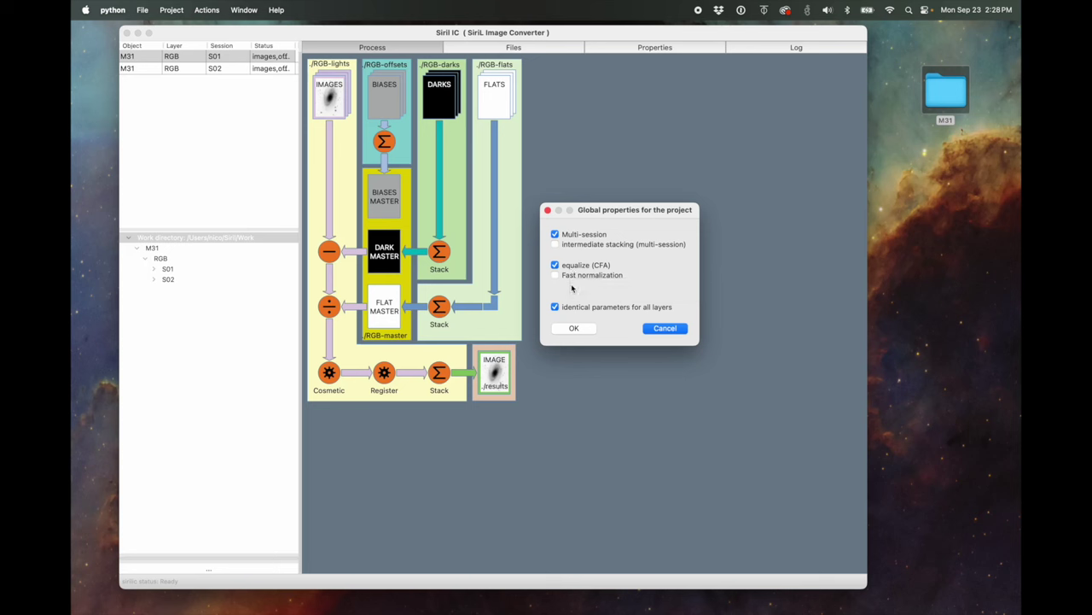
mouse_move(589, 276)
click(574, 328)
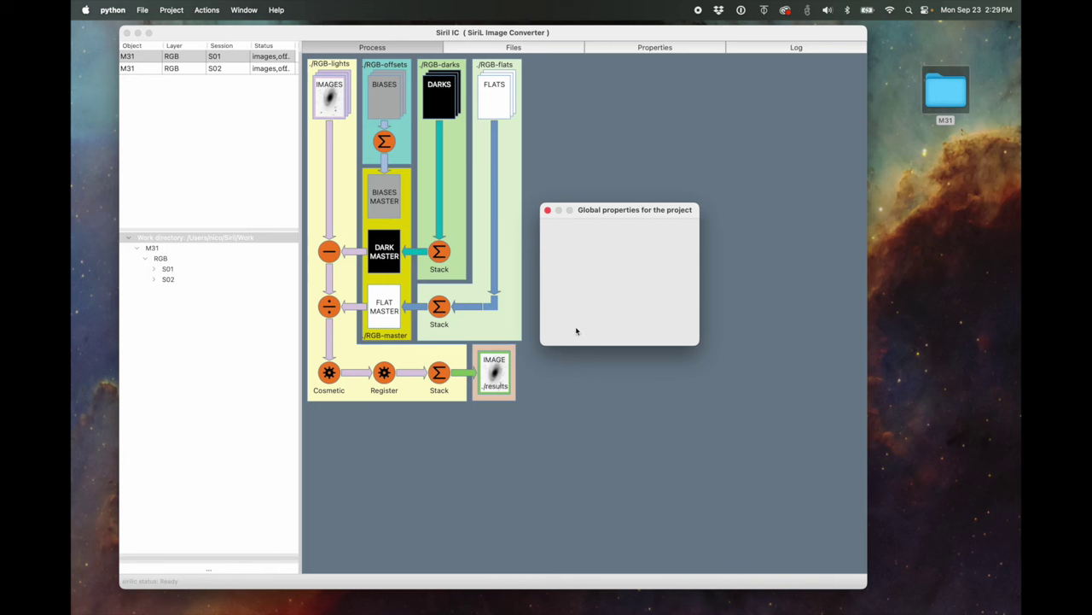
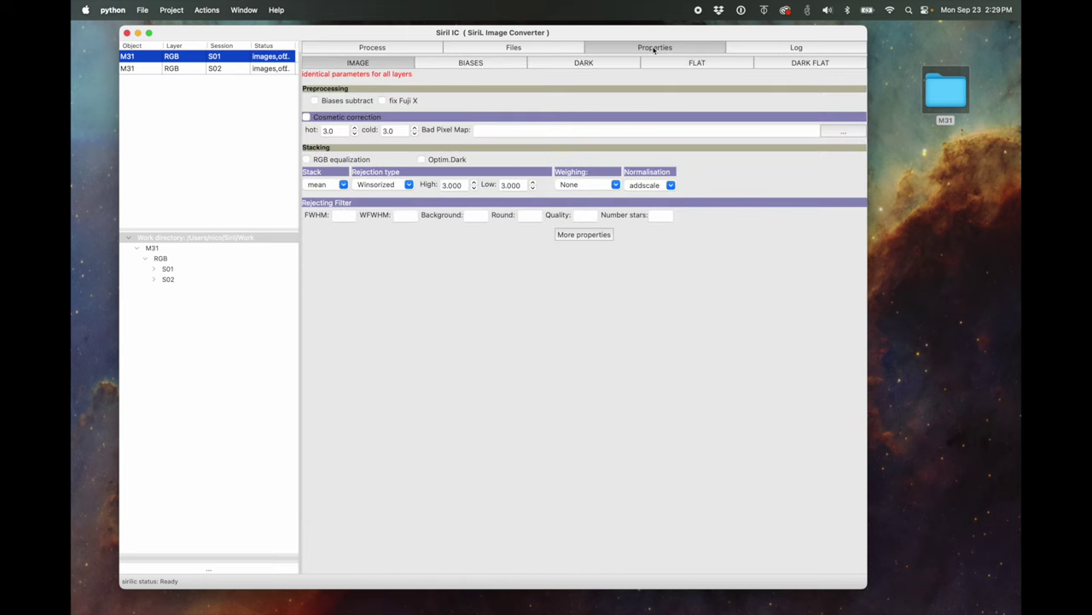
Review the biases, dark, flat and image processing properties, including the additional image properties
click(498, 64)
click(581, 64)
click(691, 65)
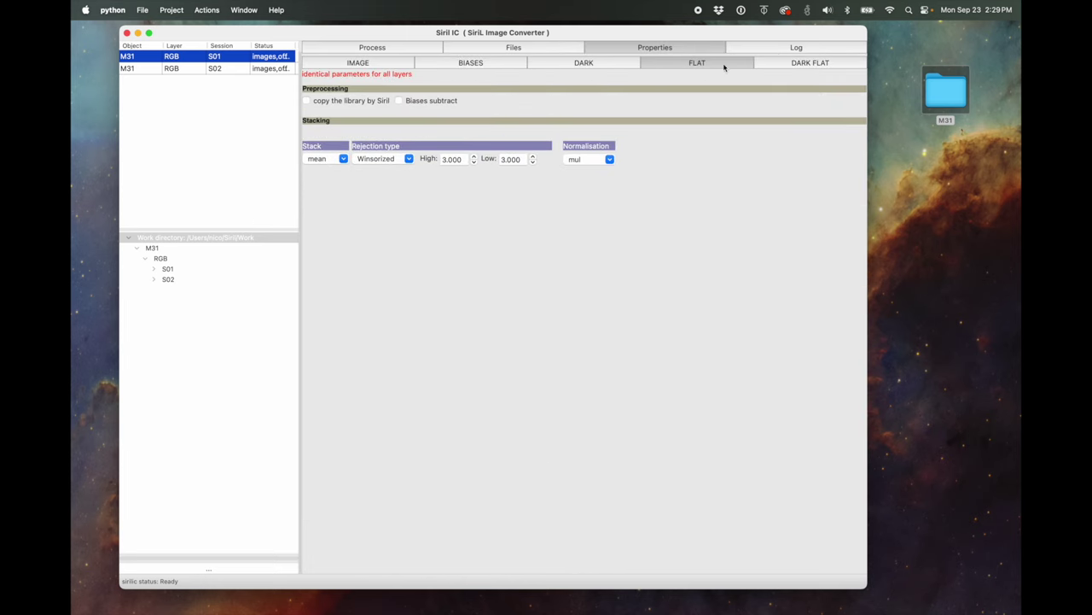
click(450, 68)
click(358, 65)
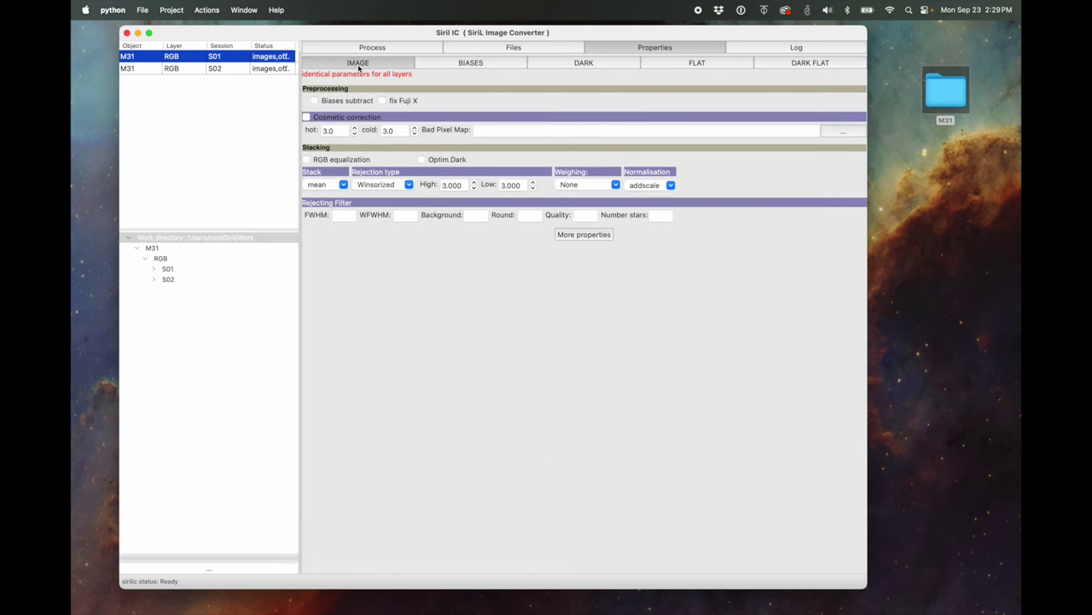
click(584, 235)
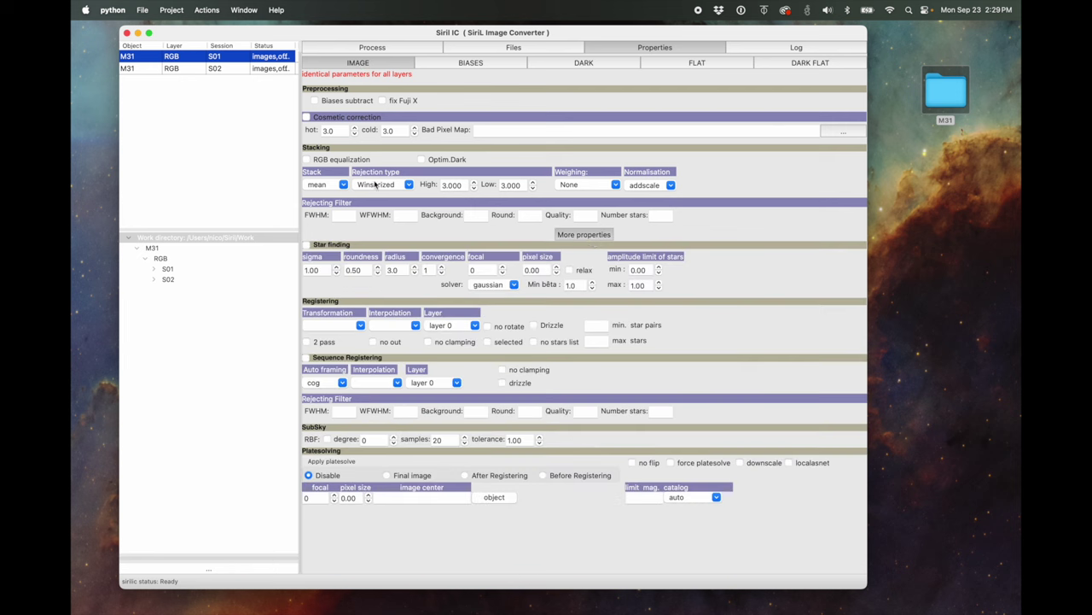
Examine the rejection type and weighing options available for stacking the images, without changing them
mouse_move(374, 183)
click(409, 185)
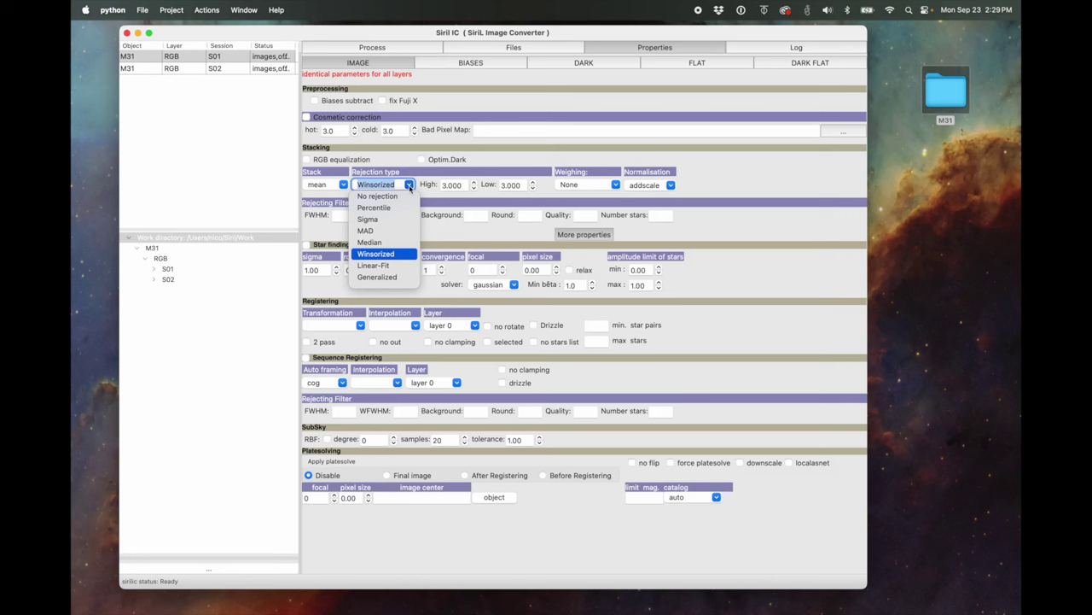
click(410, 186)
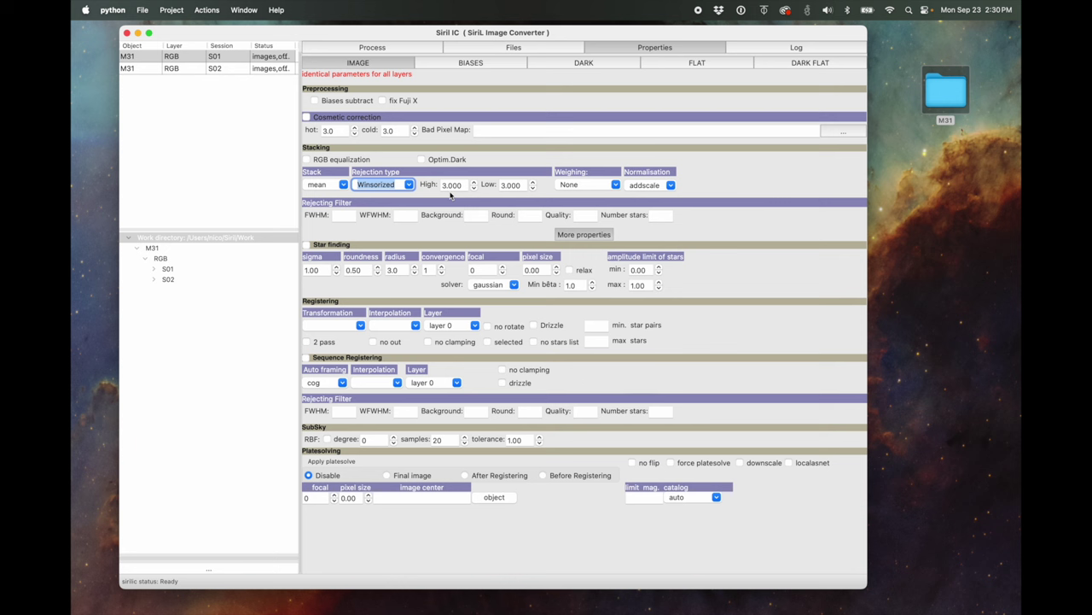
click(615, 184)
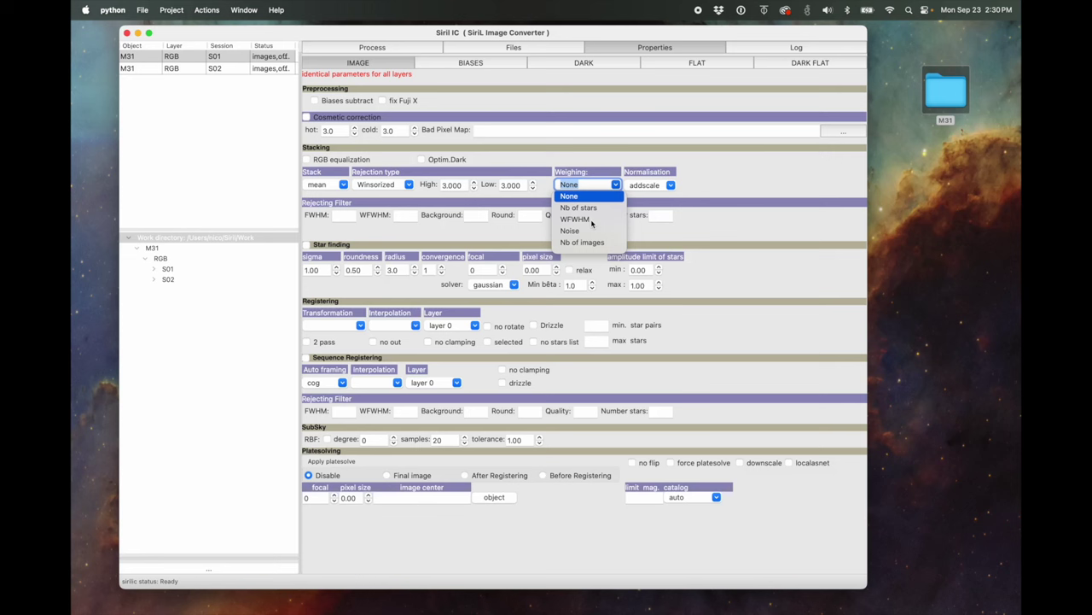
click(600, 166)
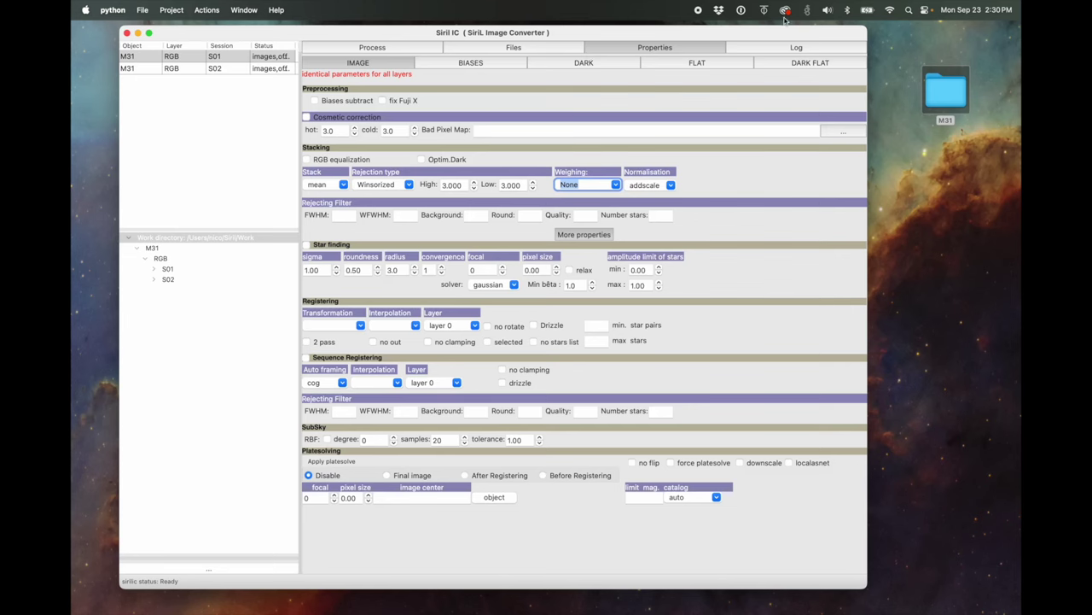
Recheck the sessions' loaded files, the processing diagram and the work directory, ending with session S01 selected
click(520, 49)
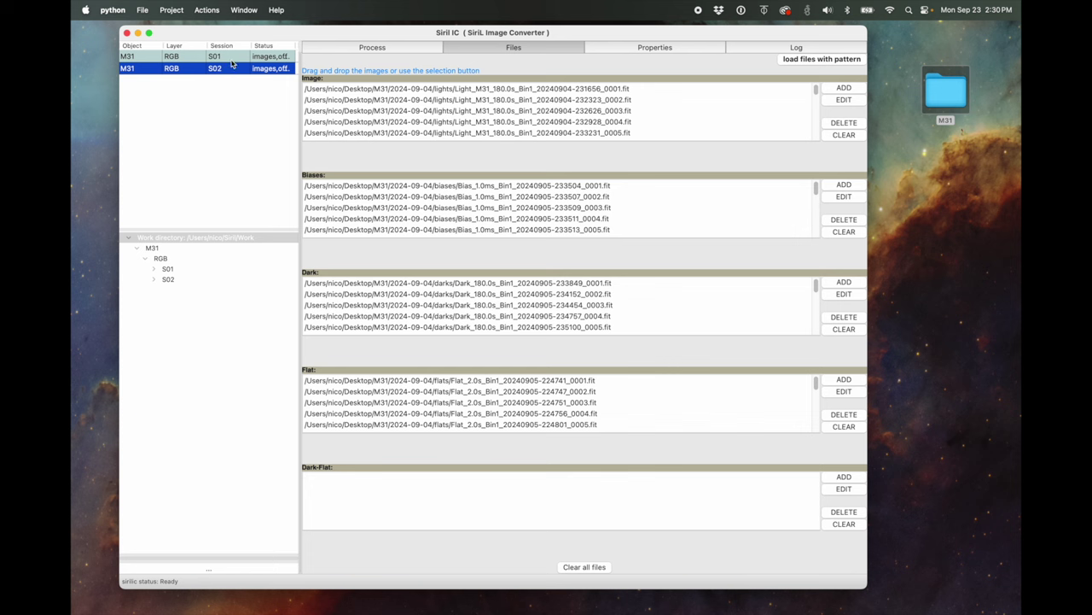
click(362, 50)
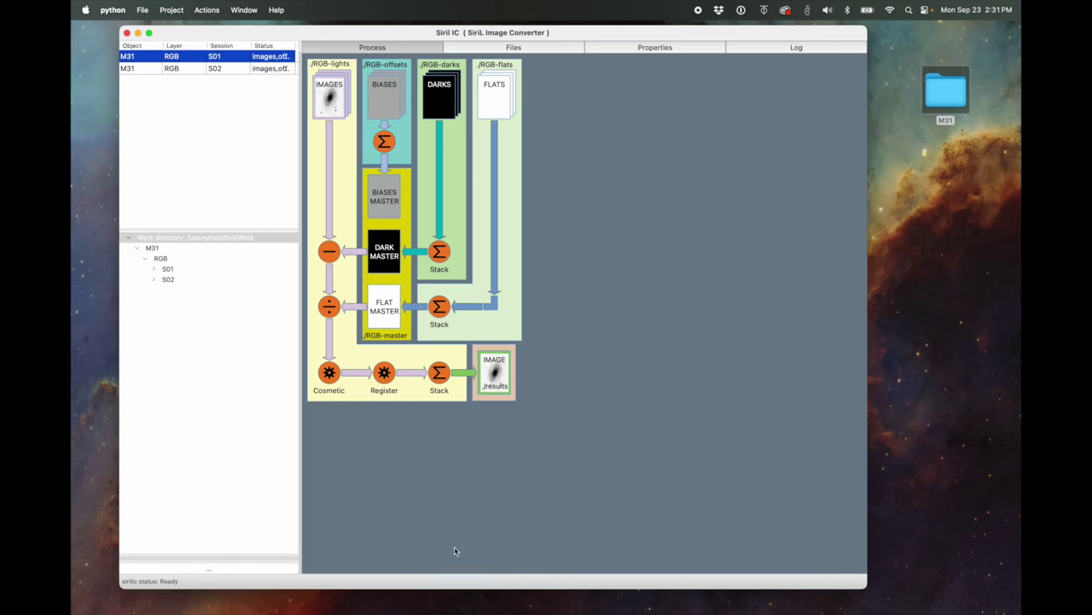
click(169, 237)
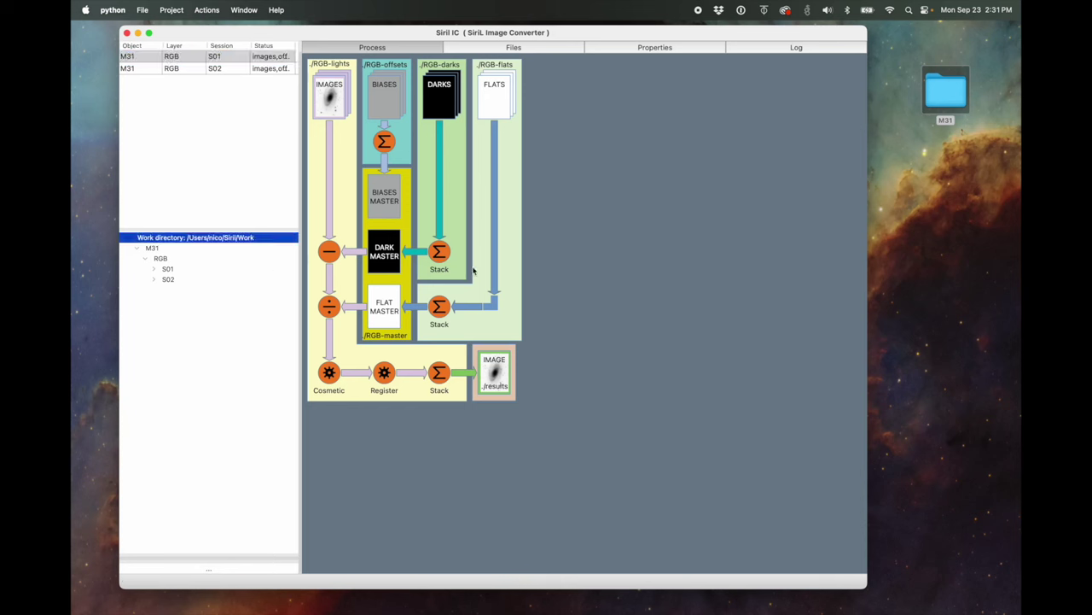
click(226, 59)
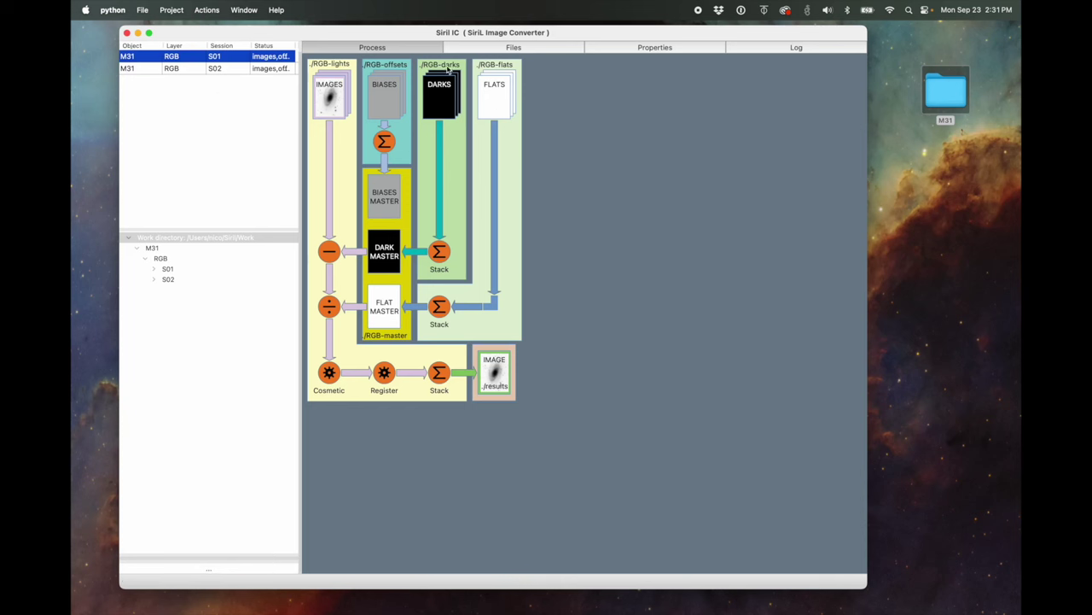
Build the project directories with the linked images, and build and run the Siril script
click(206, 10)
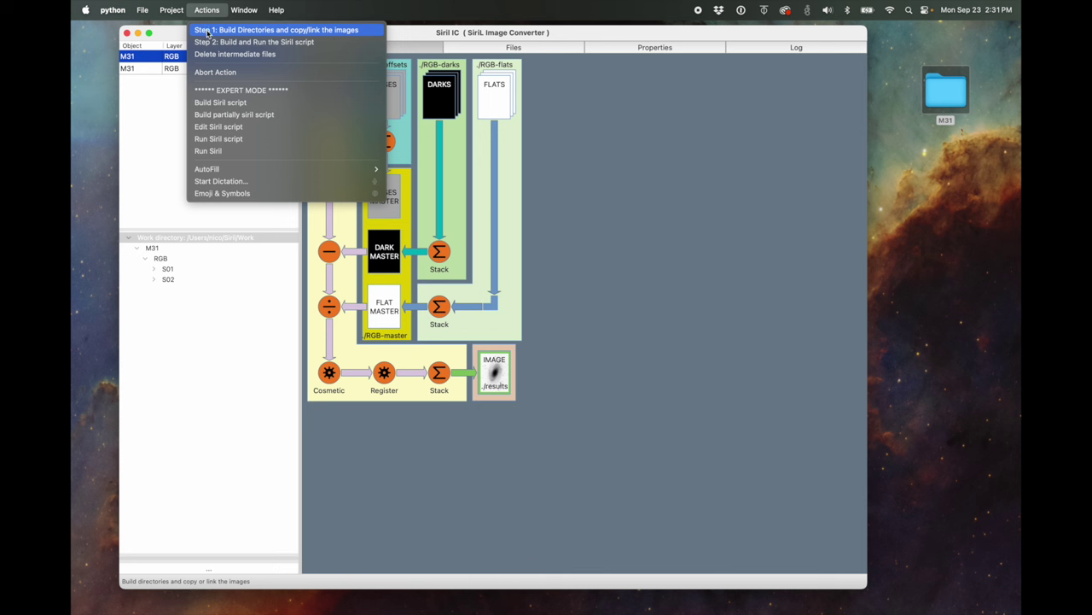
click(231, 31)
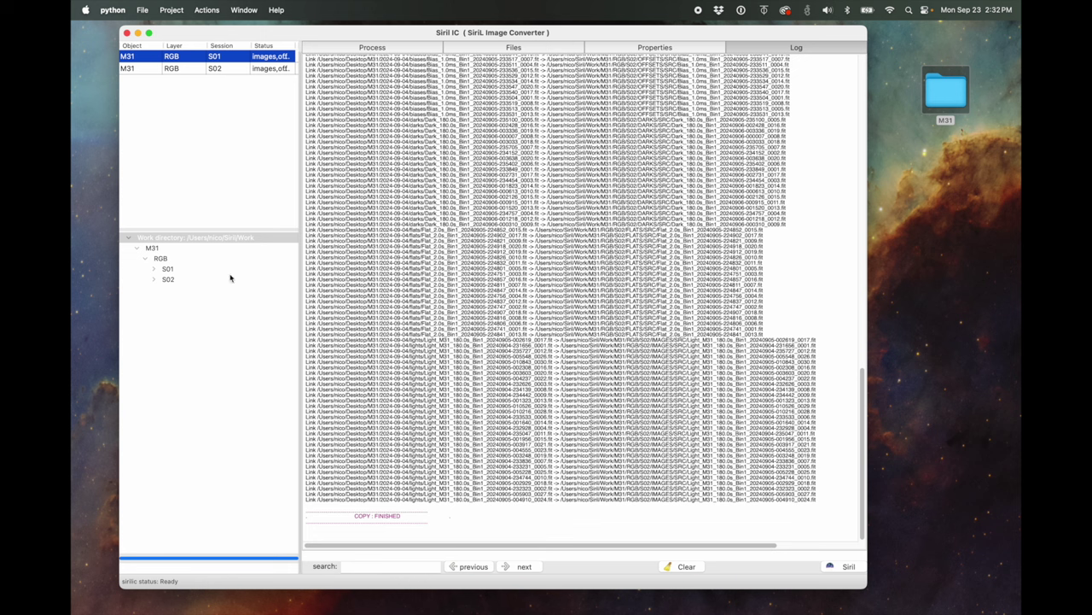
click(199, 11)
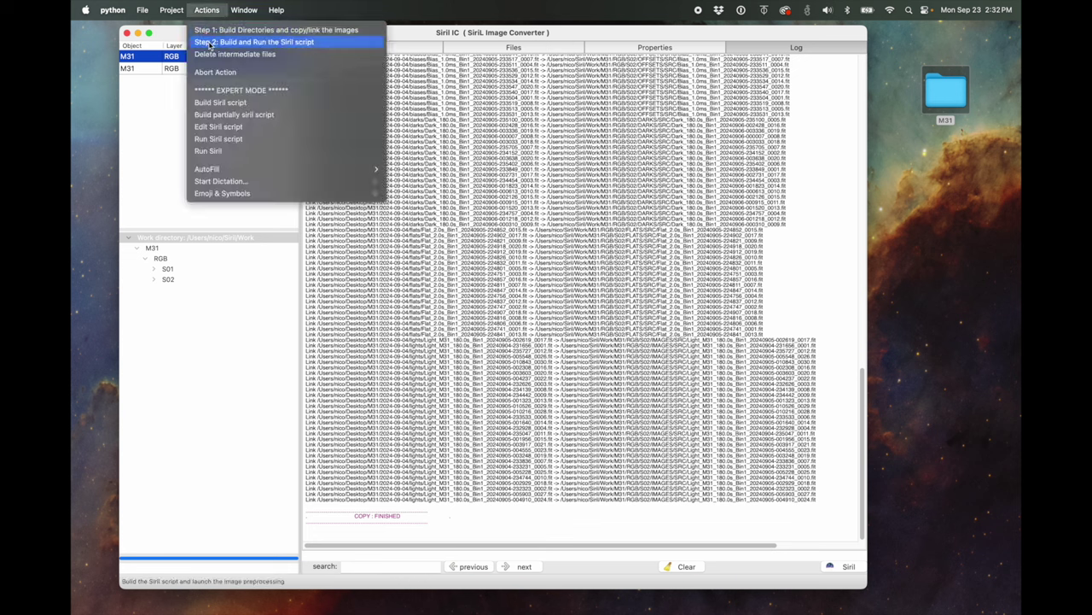
click(210, 42)
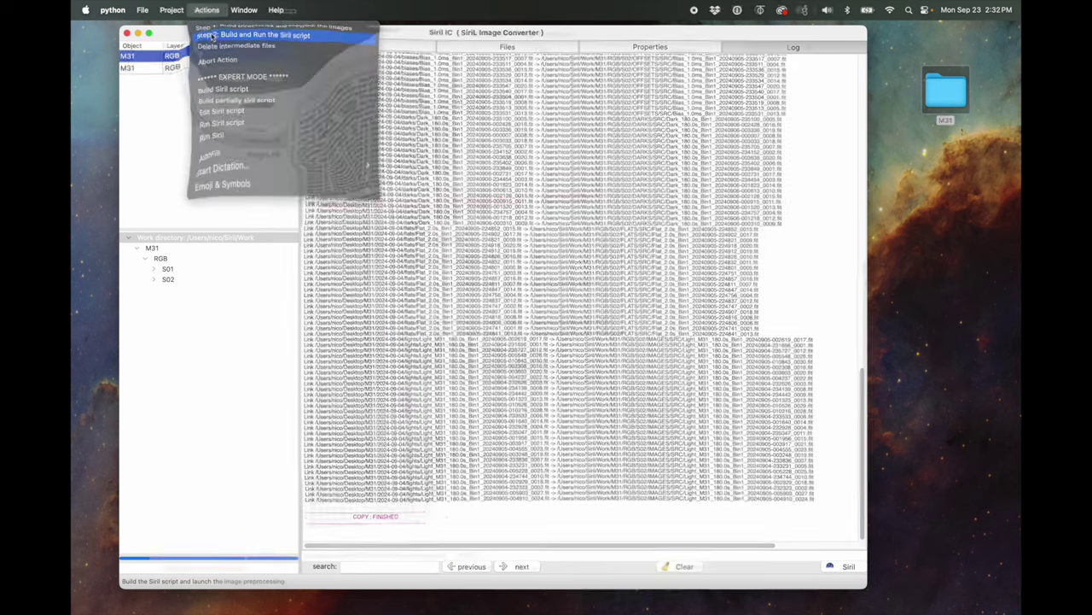
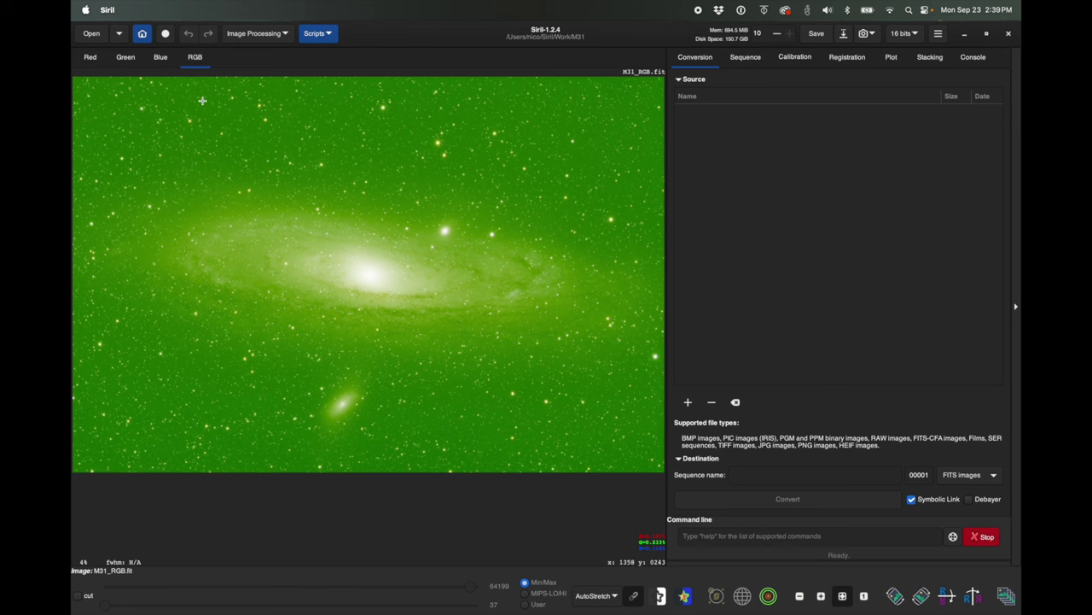
Run Photometric Color Calibration on the stacked image with m31 as the object and the NOMAD star catalogue, and close the dialog
click(270, 35)
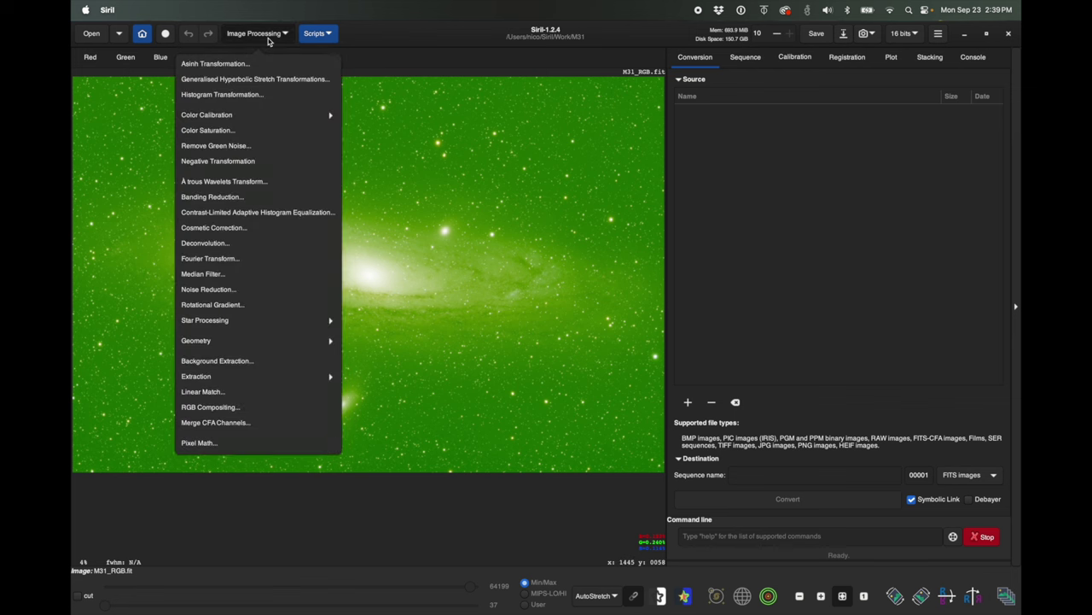
click(257, 115)
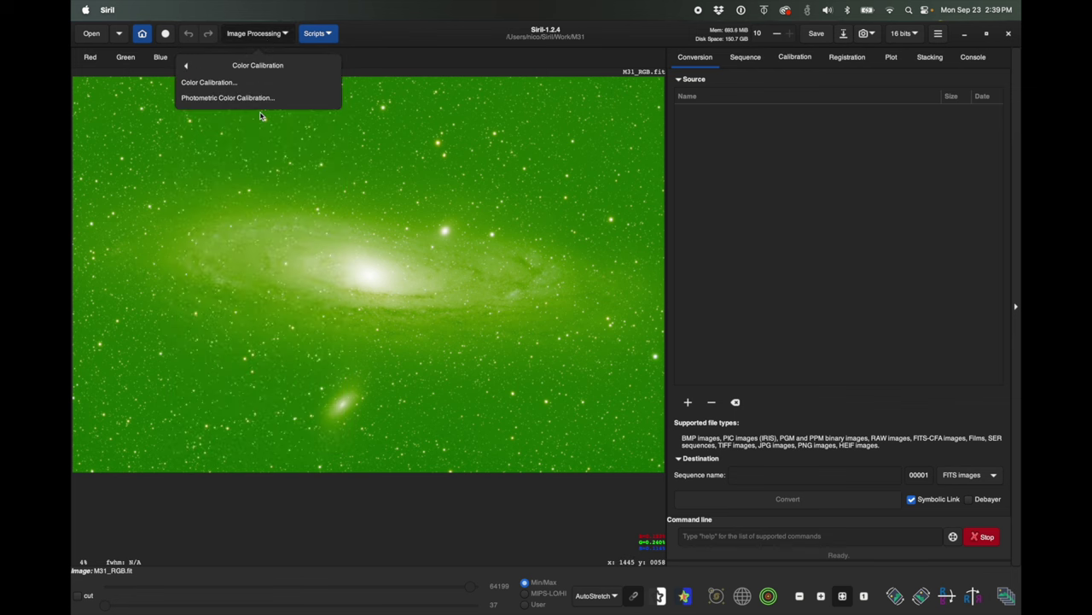
click(206, 99)
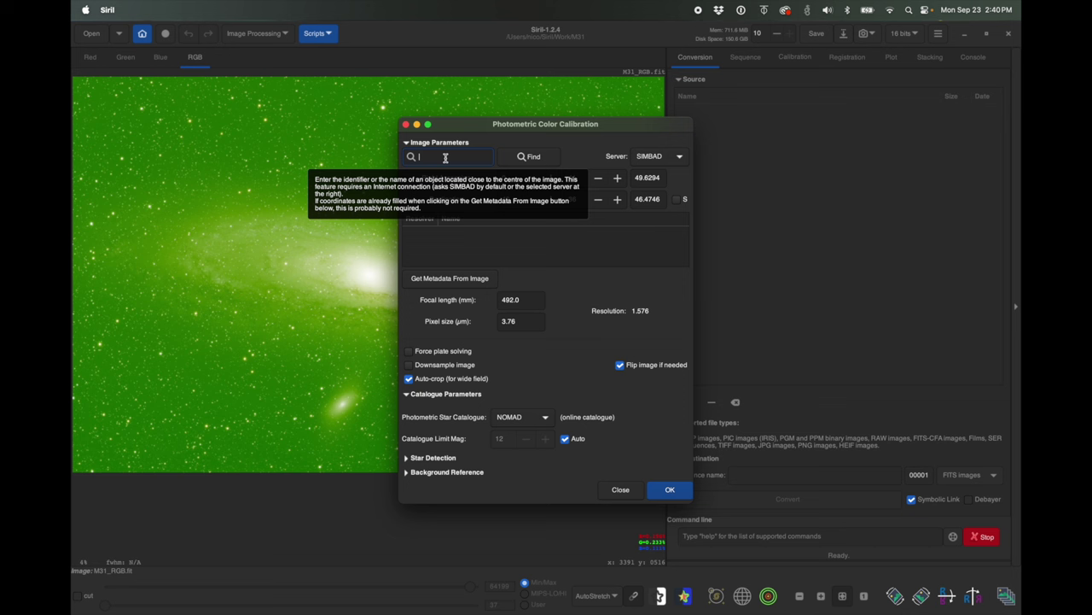
text(m31)
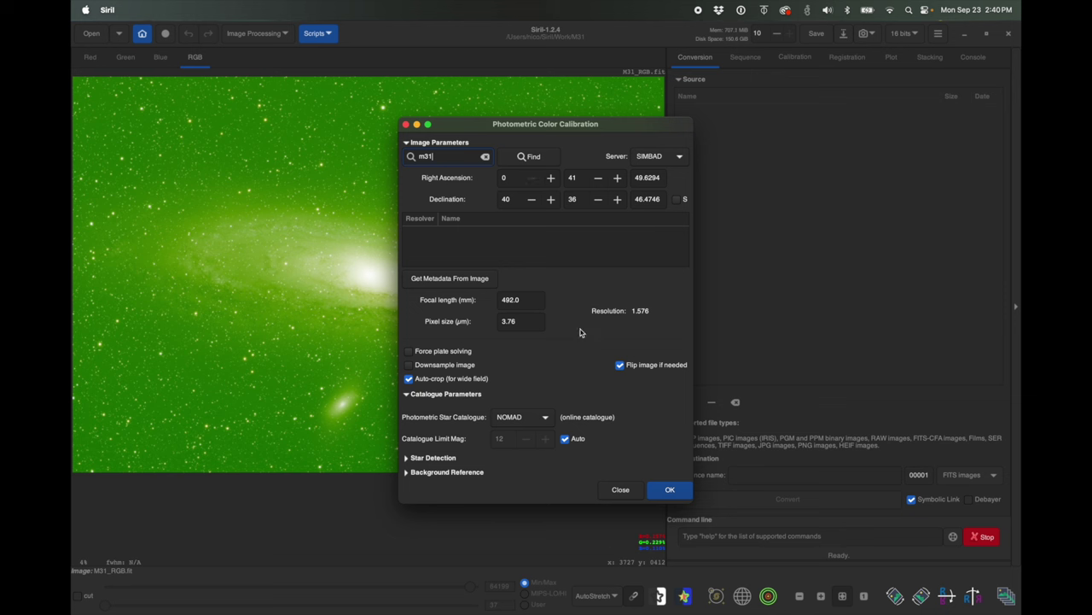
click(677, 489)
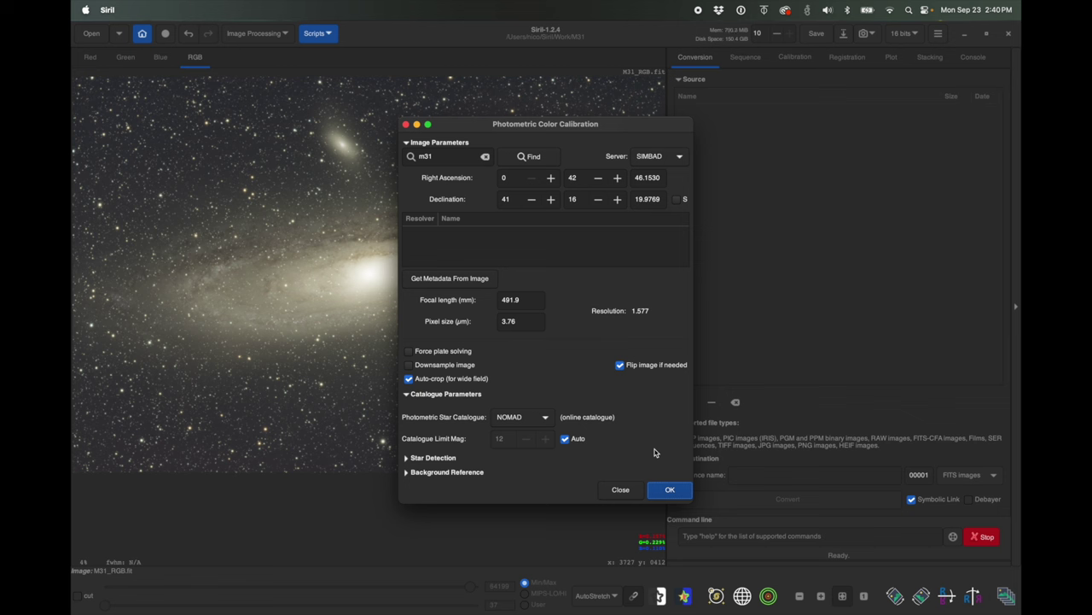
click(407, 125)
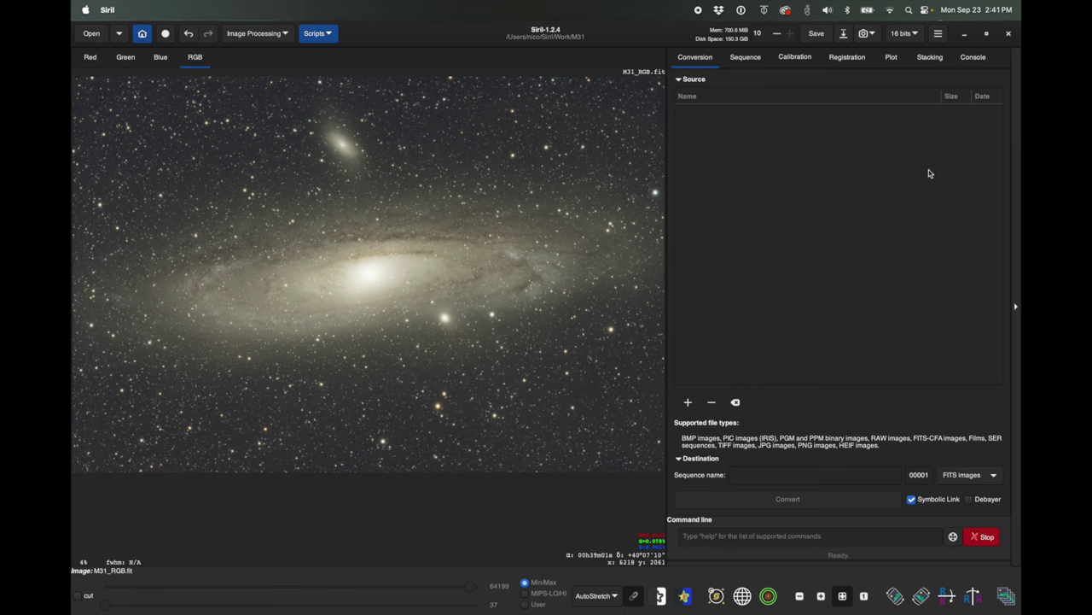
Examine the white balance factors and background reference in the calibration log, and inspect the color-calibrated image fitted to the view
click(975, 57)
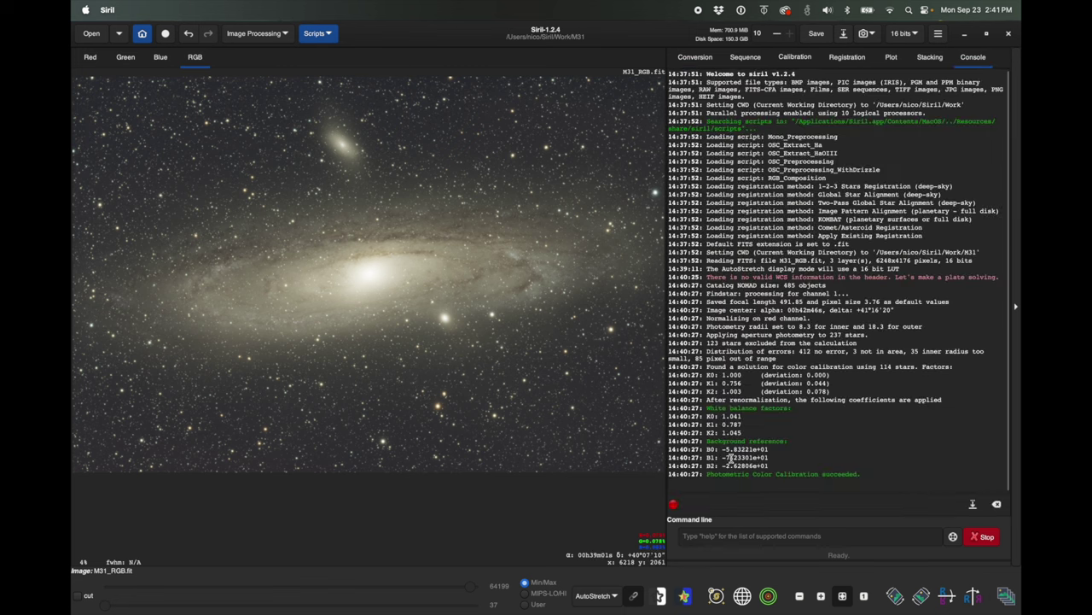
drag(782, 461, 668, 407)
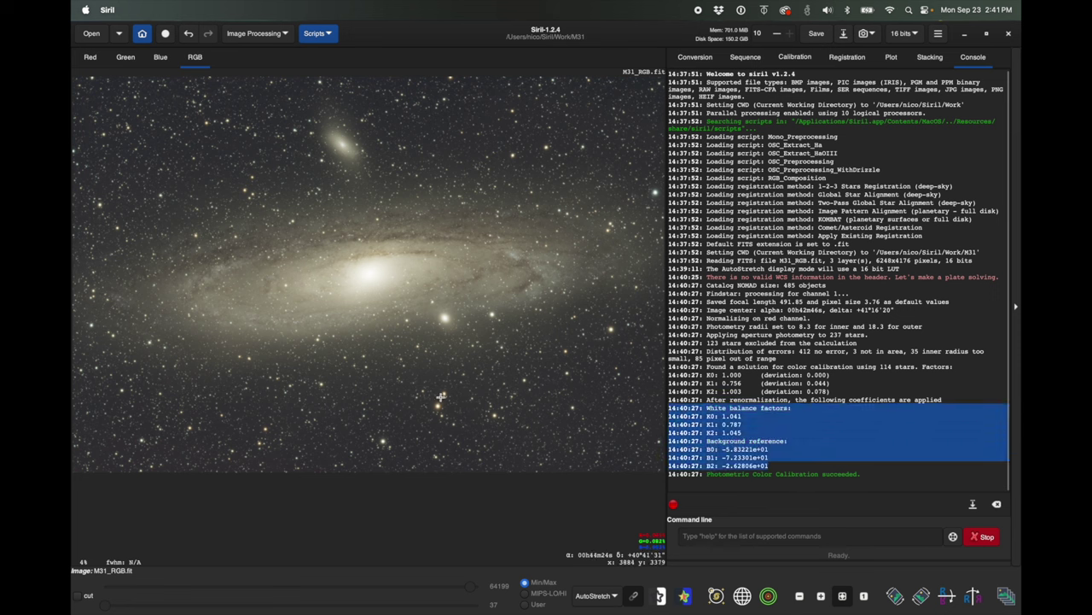
click(799, 456)
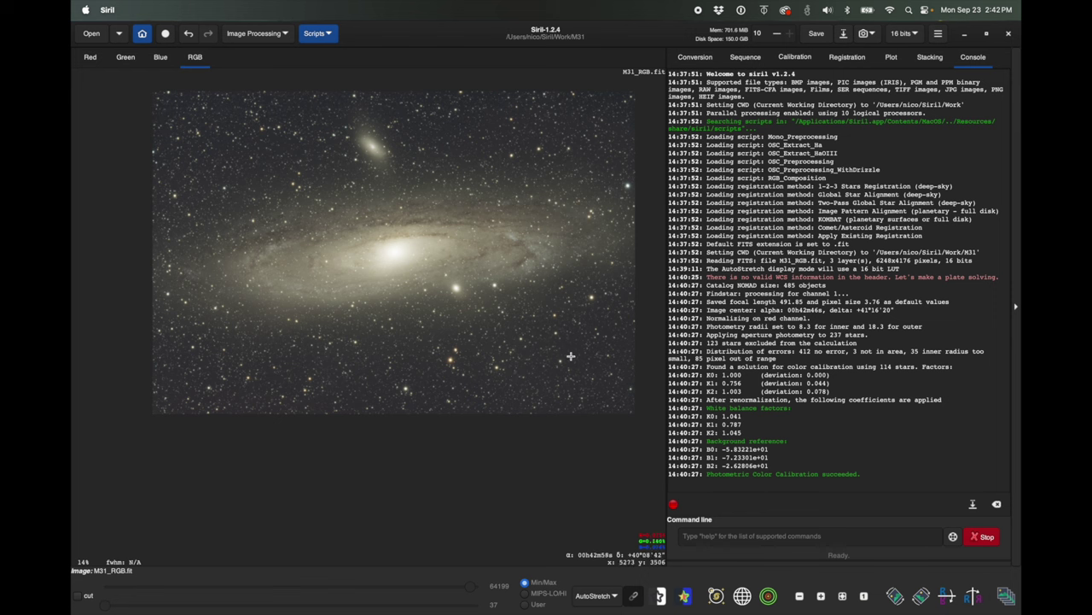
click(842, 594)
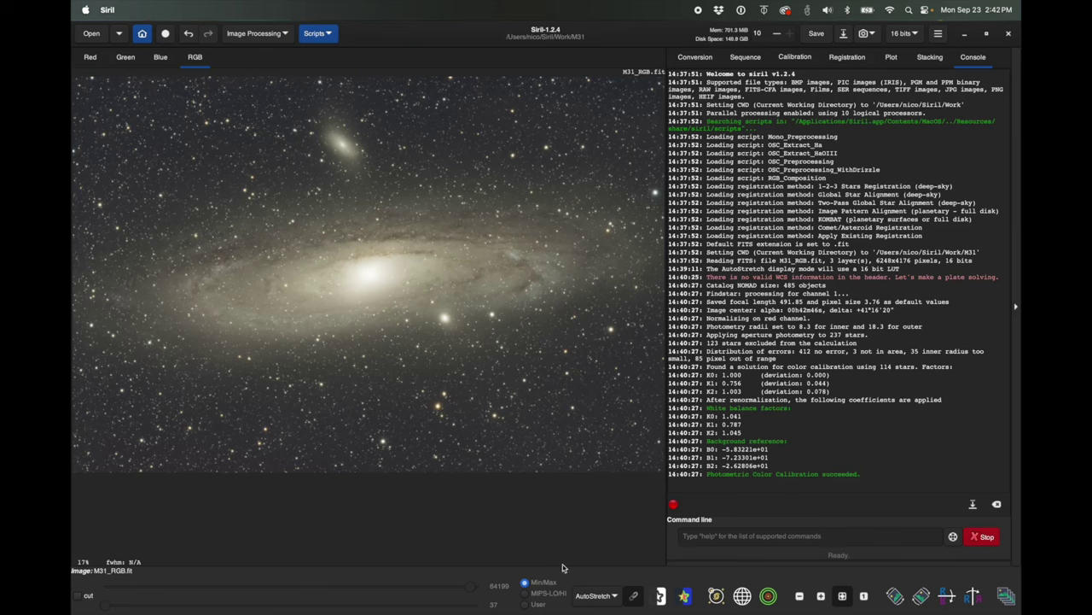
click(282, 34)
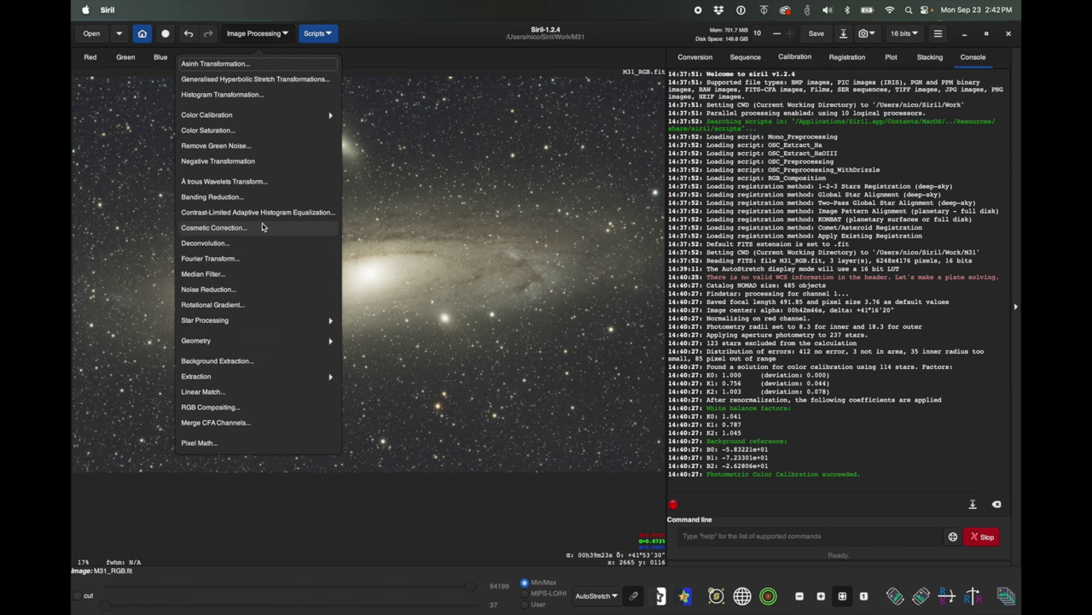
click(256, 361)
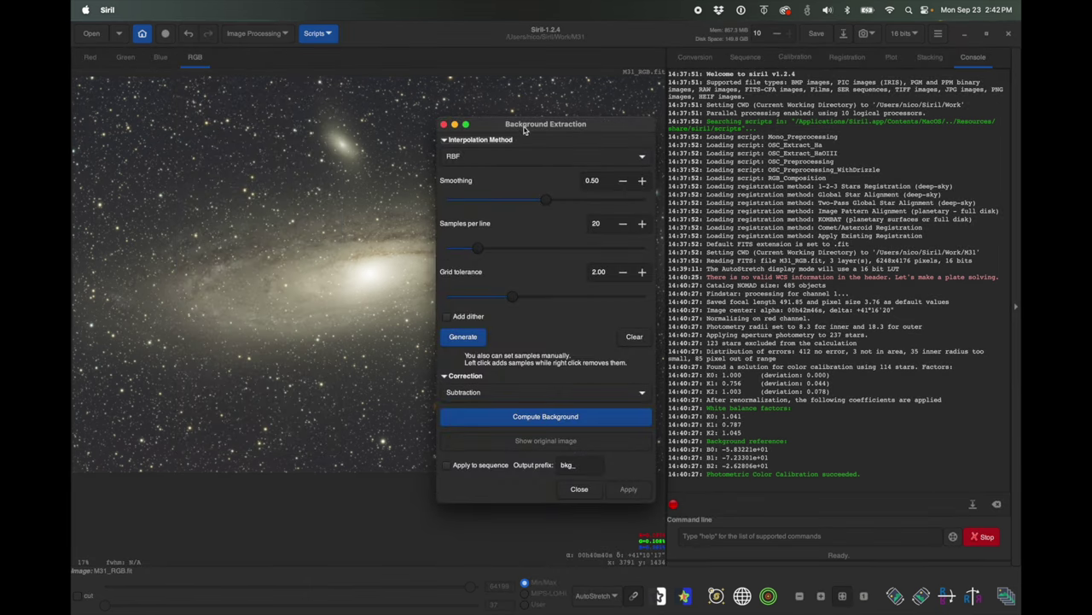
drag(510, 129, 739, 136)
click(673, 132)
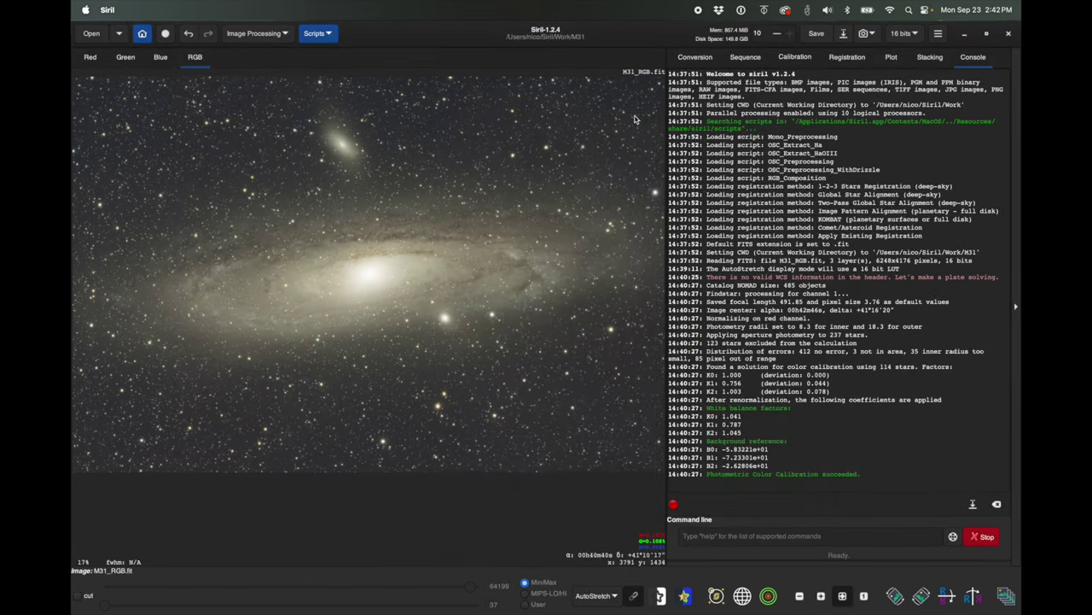
Start Background Extraction with RBF as the interpolation method and the smoothing set to 0.86
click(273, 34)
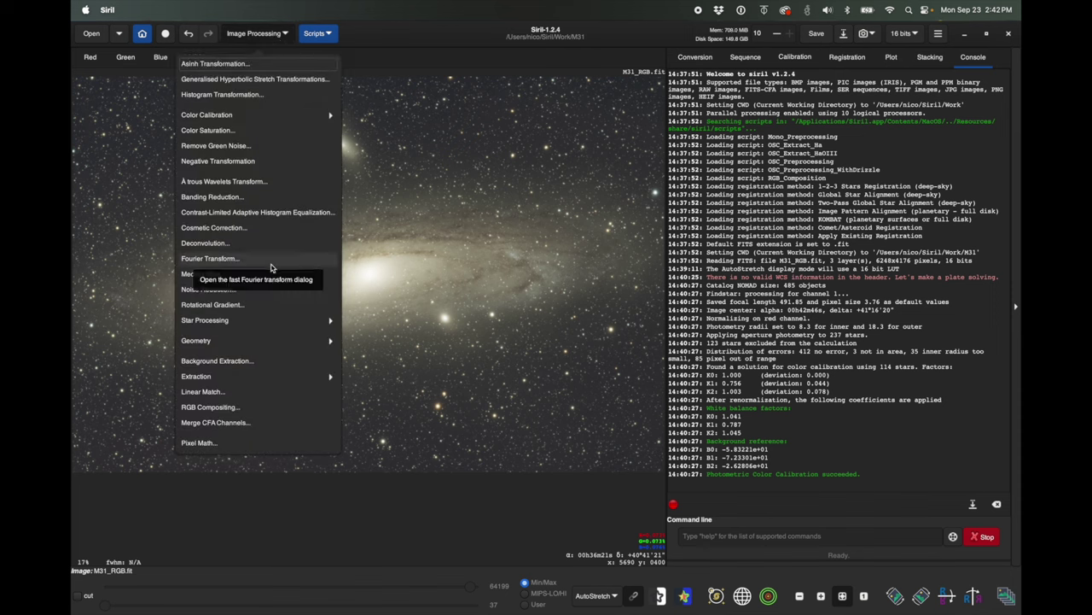
click(236, 362)
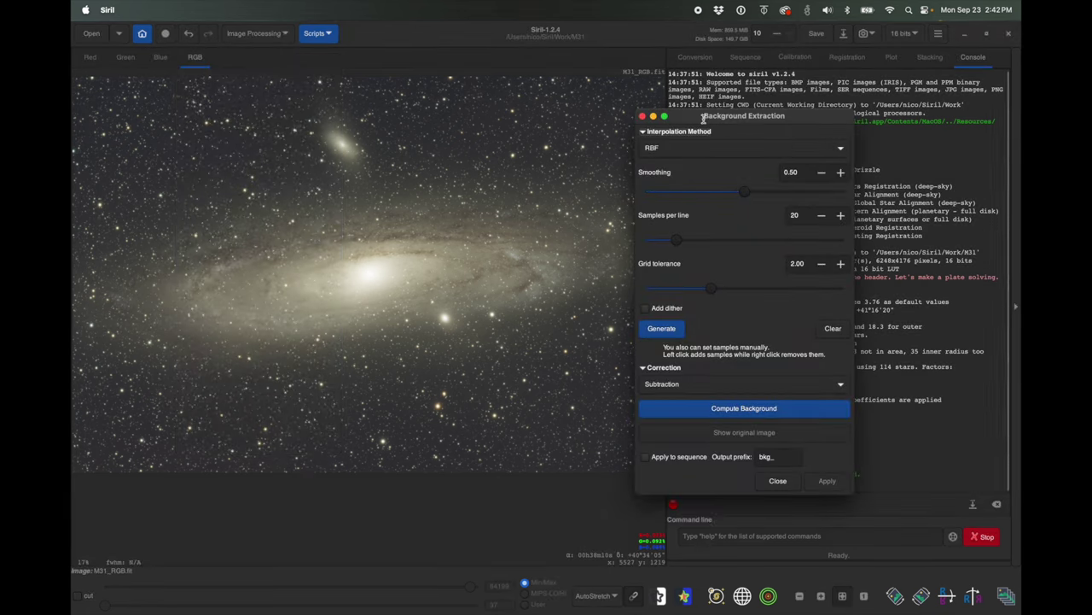
drag(704, 117, 730, 111)
click(730, 147)
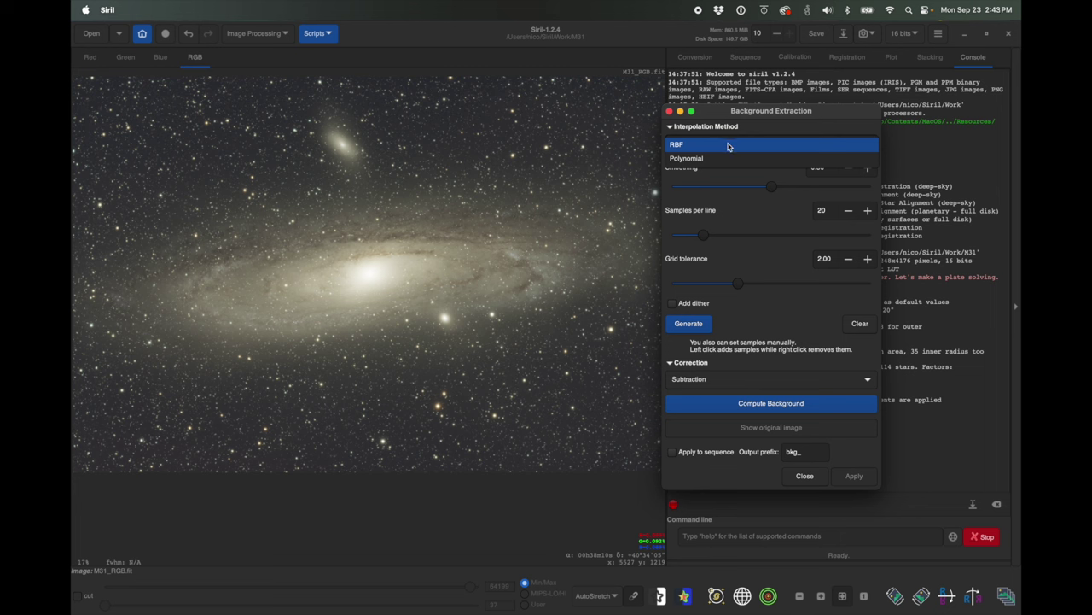
click(731, 145)
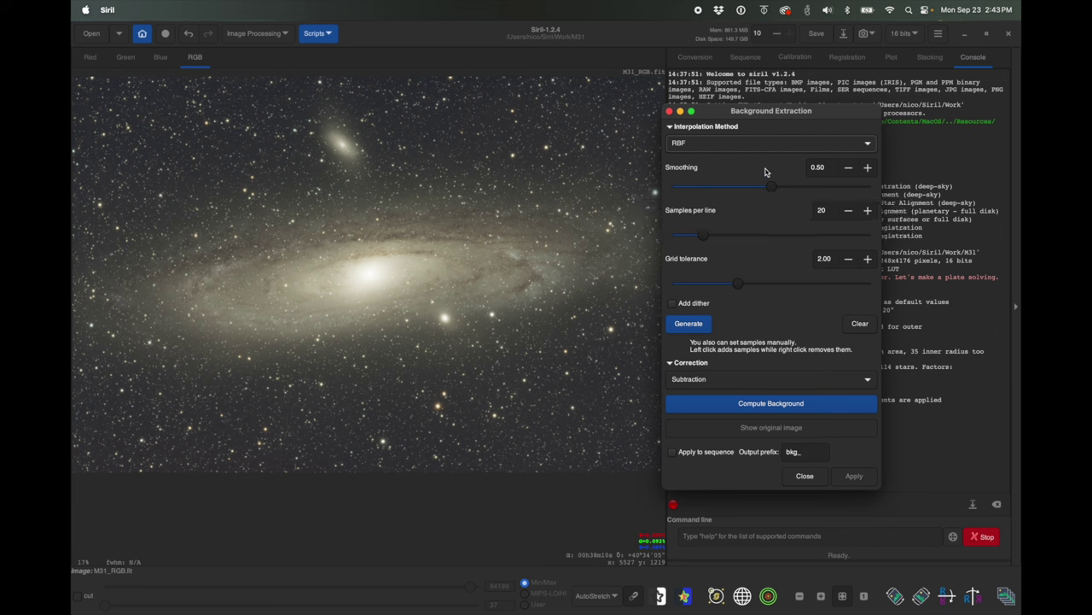
drag(773, 189, 838, 197)
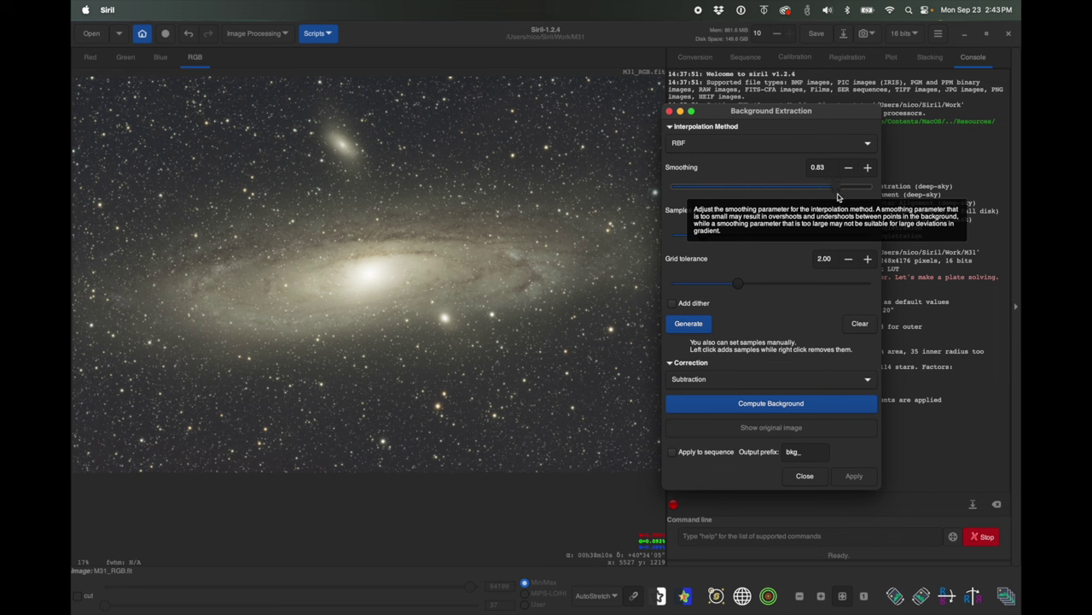
Try the Polynomial interpolation method with a degree order of 2, and return the method to RBF
click(766, 147)
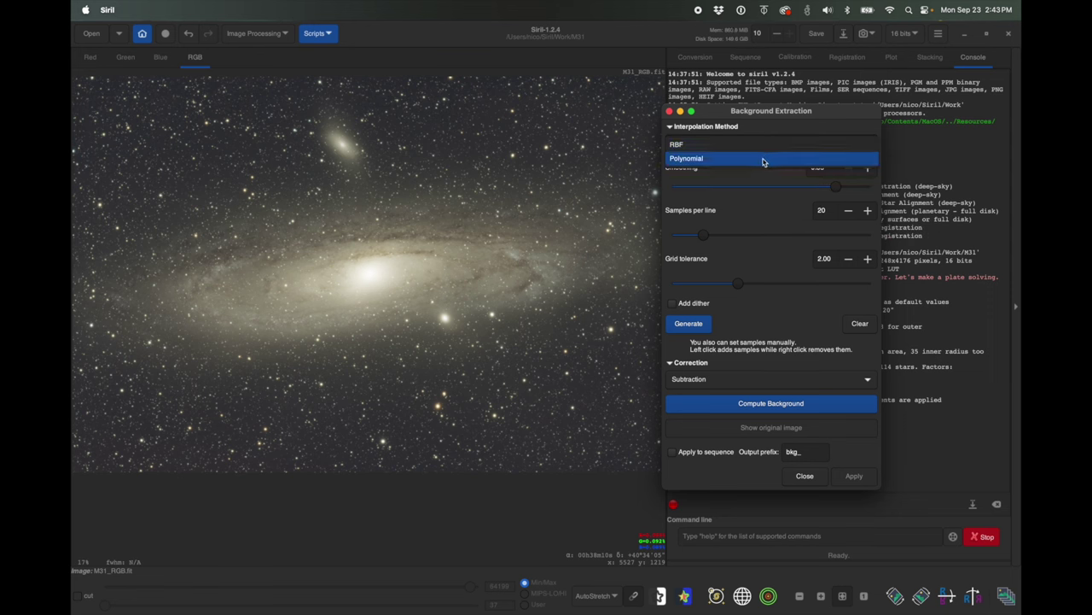
click(763, 161)
click(752, 167)
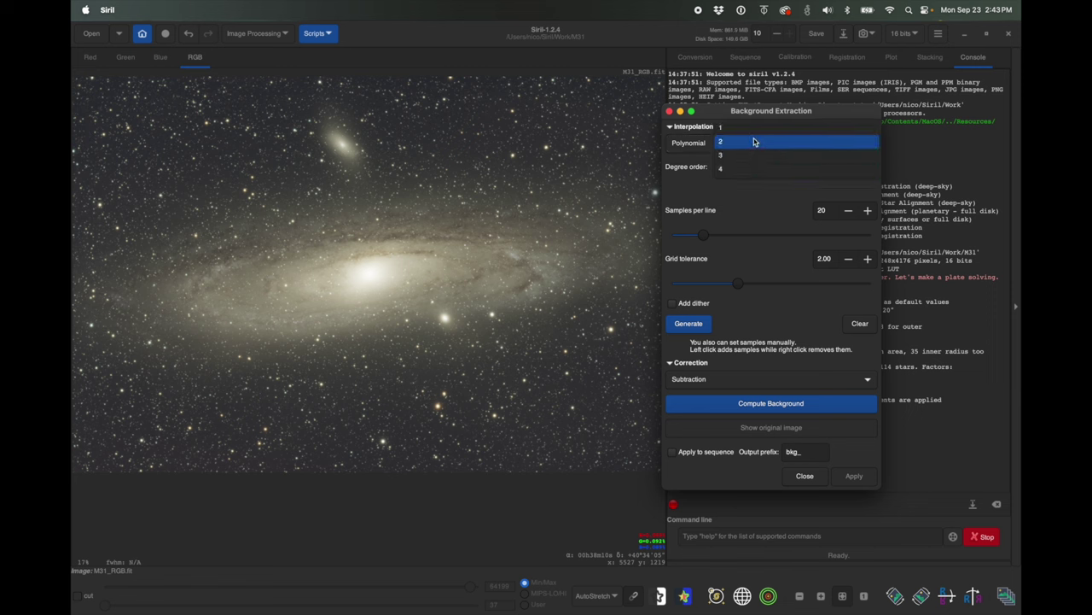
click(755, 175)
click(755, 175)
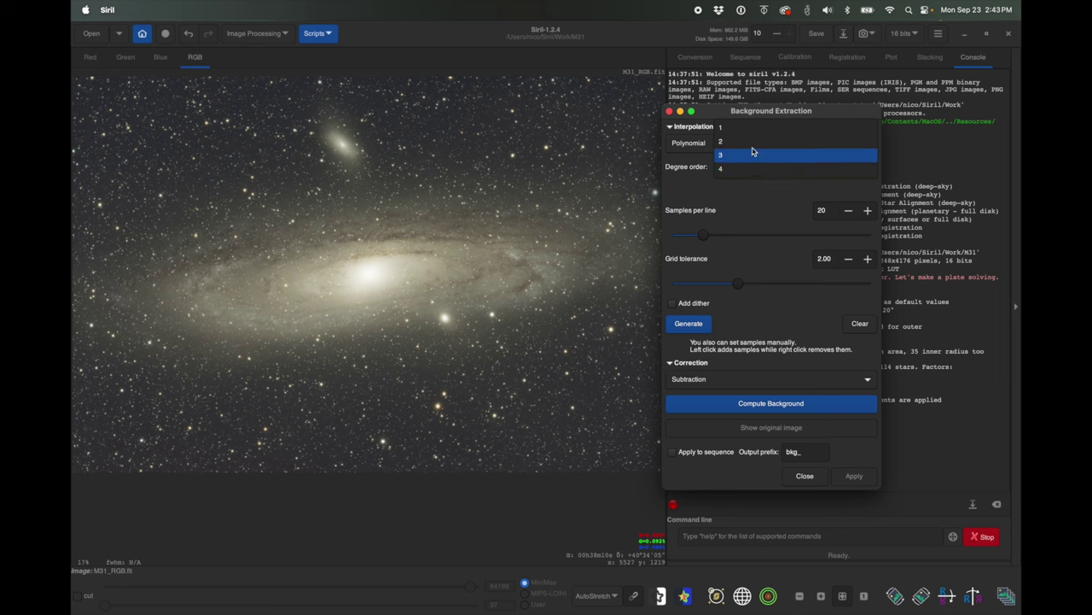
click(749, 142)
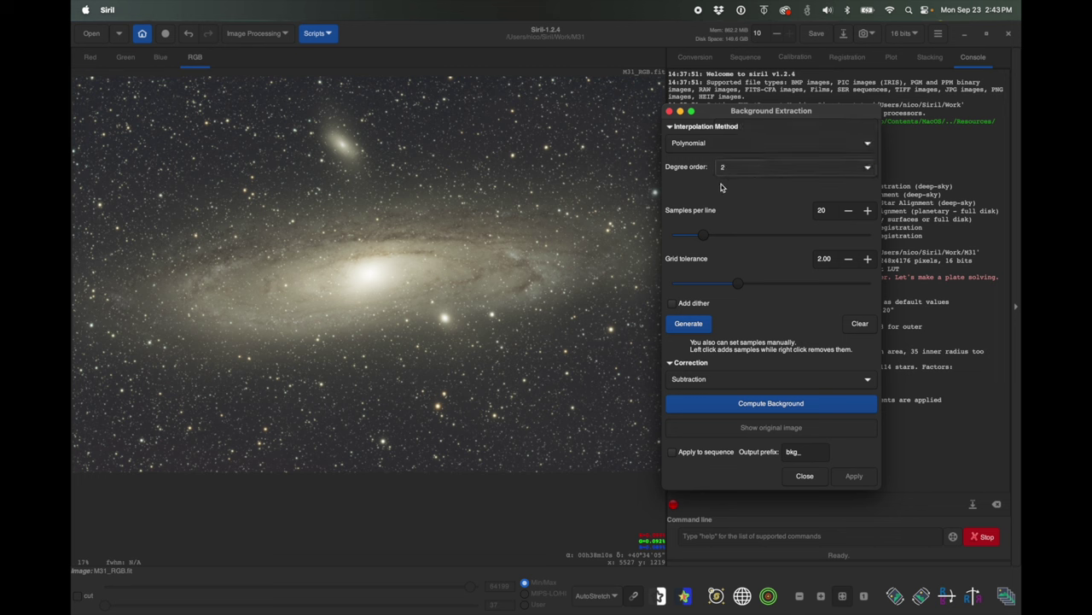
click(750, 142)
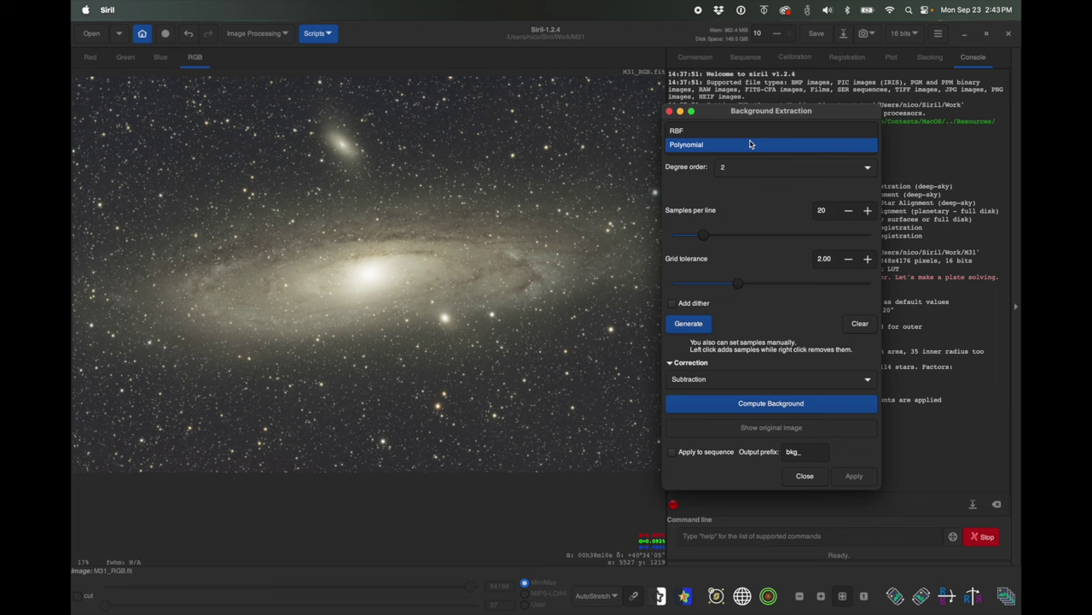
click(749, 132)
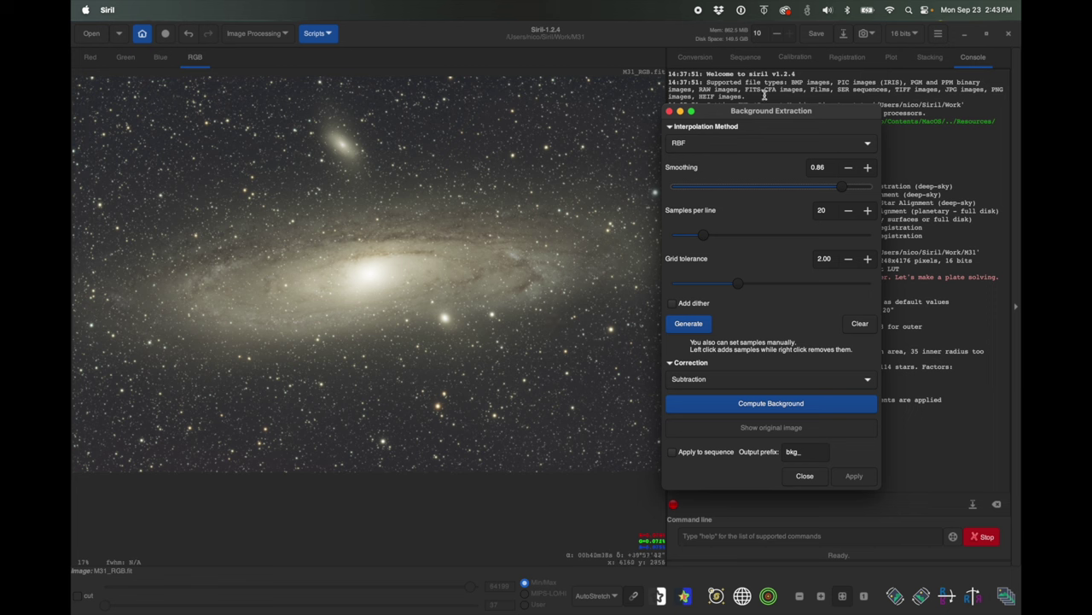
Place background samples along the image's edges and corners and in the dark sky above and below the galaxy, and compute the RBF background
drag(726, 117, 774, 126)
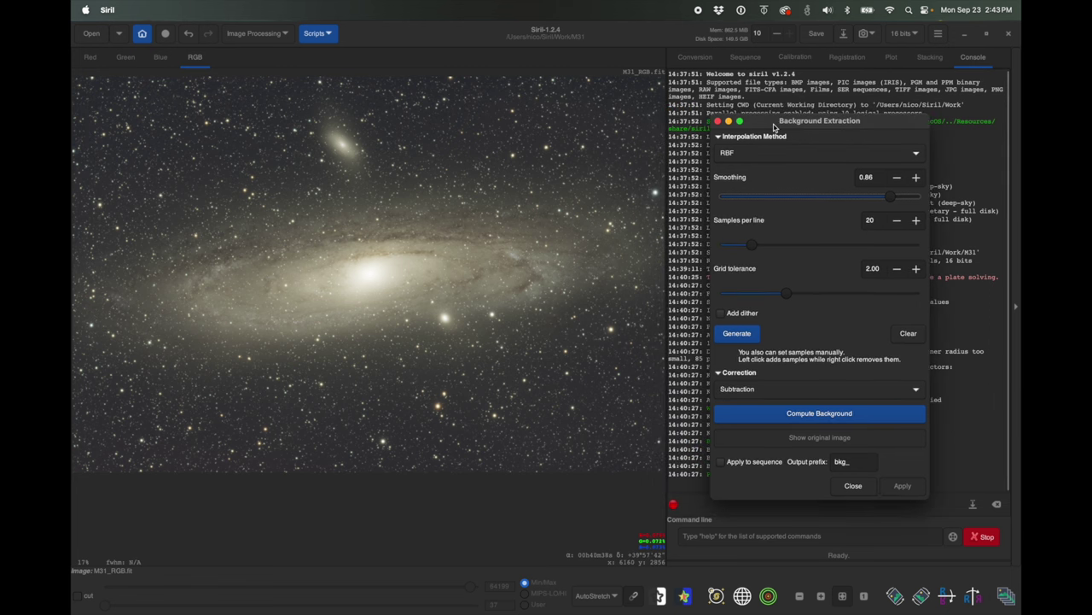
click(646, 401)
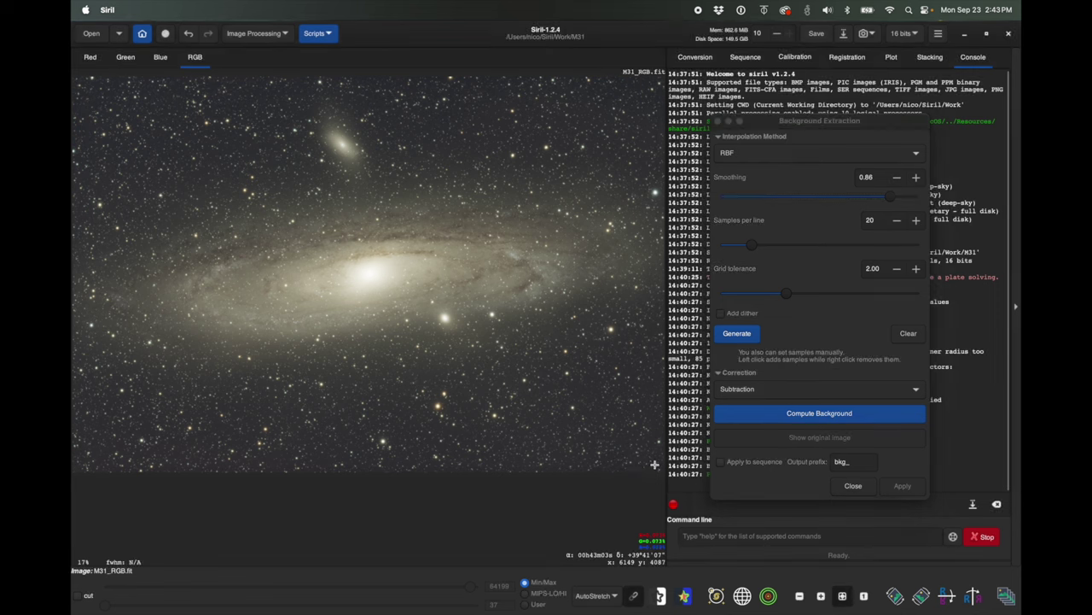
click(651, 328)
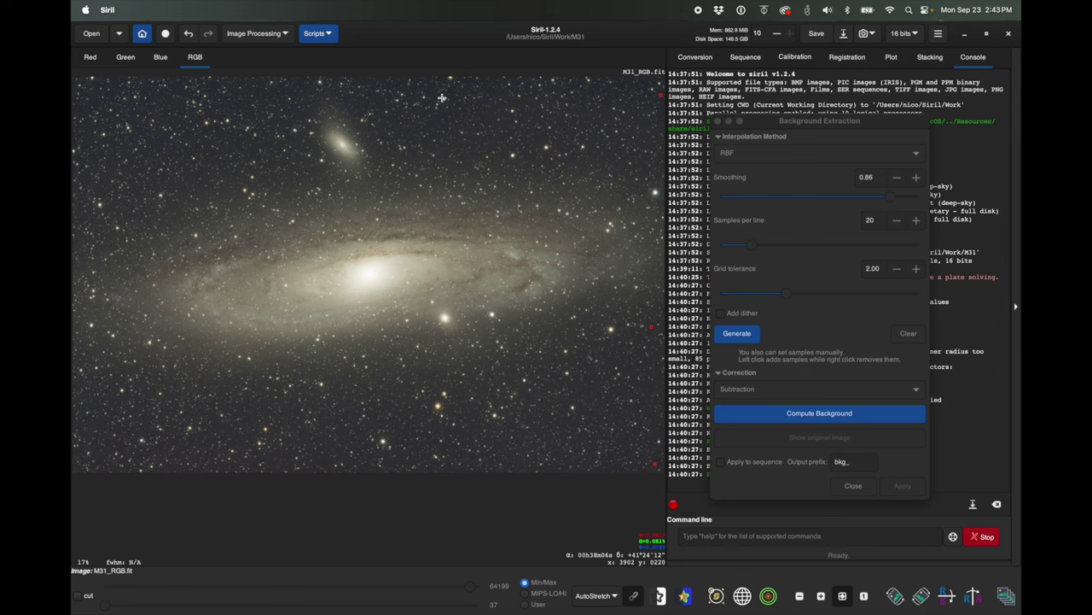
click(373, 81)
click(76, 84)
click(76, 468)
click(372, 469)
click(386, 407)
click(401, 135)
click(79, 385)
click(816, 414)
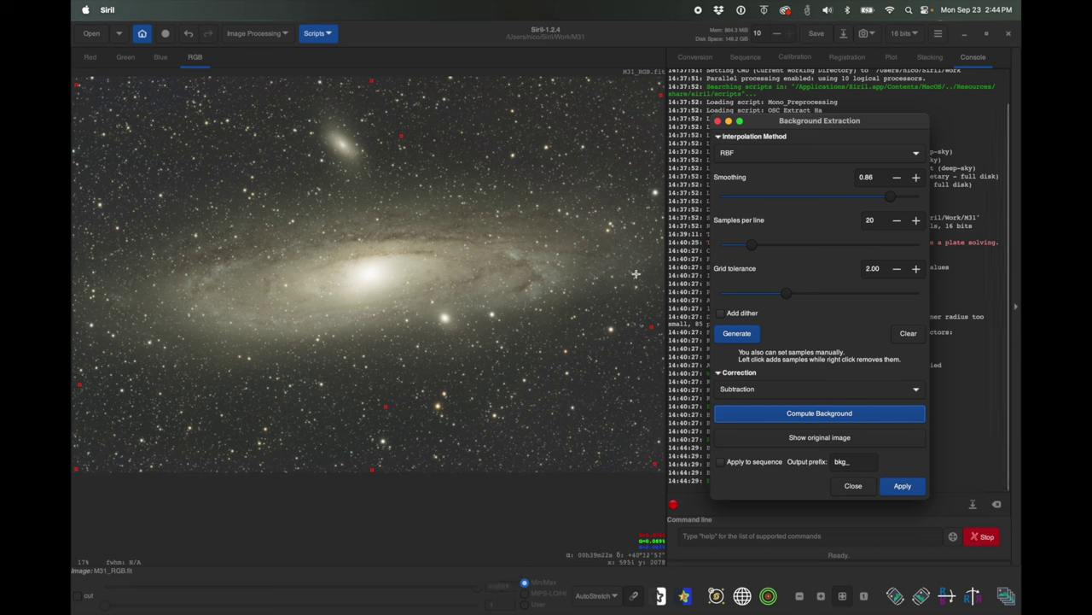
Recompute the background with Polynomial interpolation of degree order 2, compare it with the original image, and close Background Extraction without applying
click(812, 159)
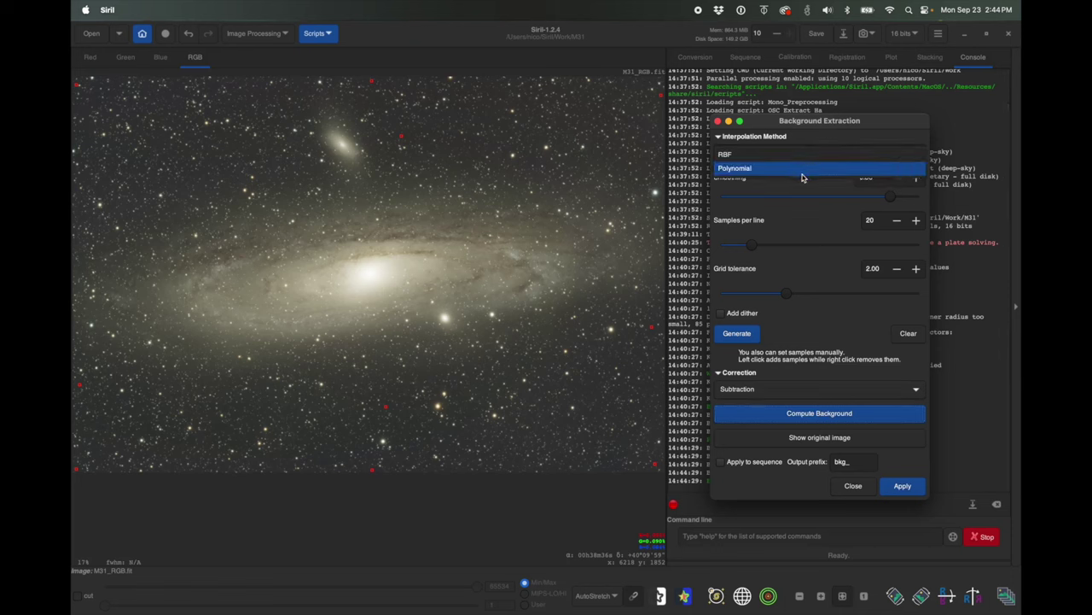
click(805, 171)
click(802, 415)
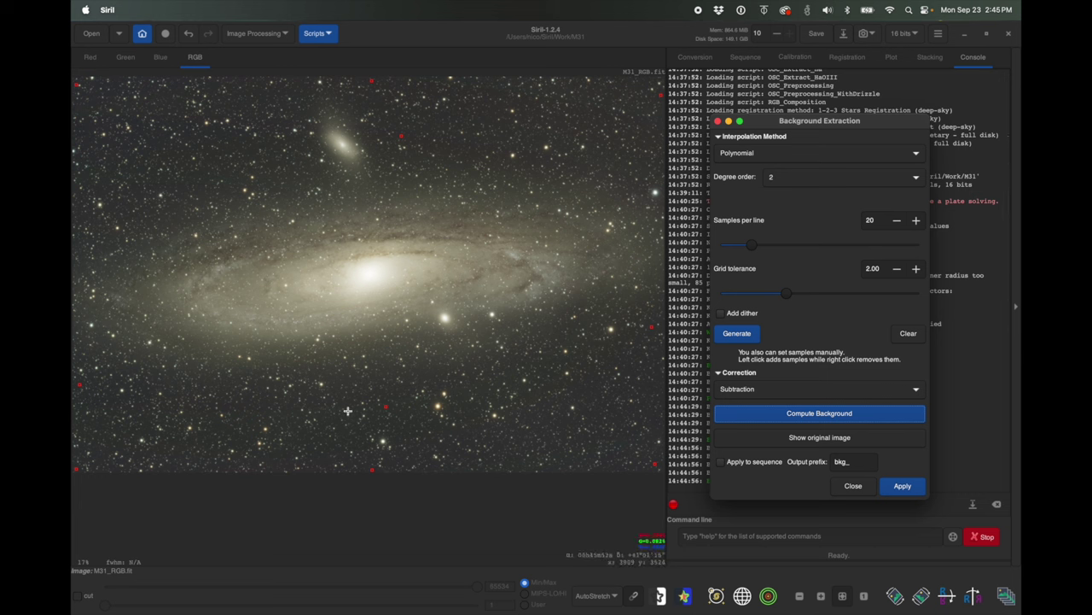
click(794, 437)
click(795, 437)
click(794, 437)
click(853, 487)
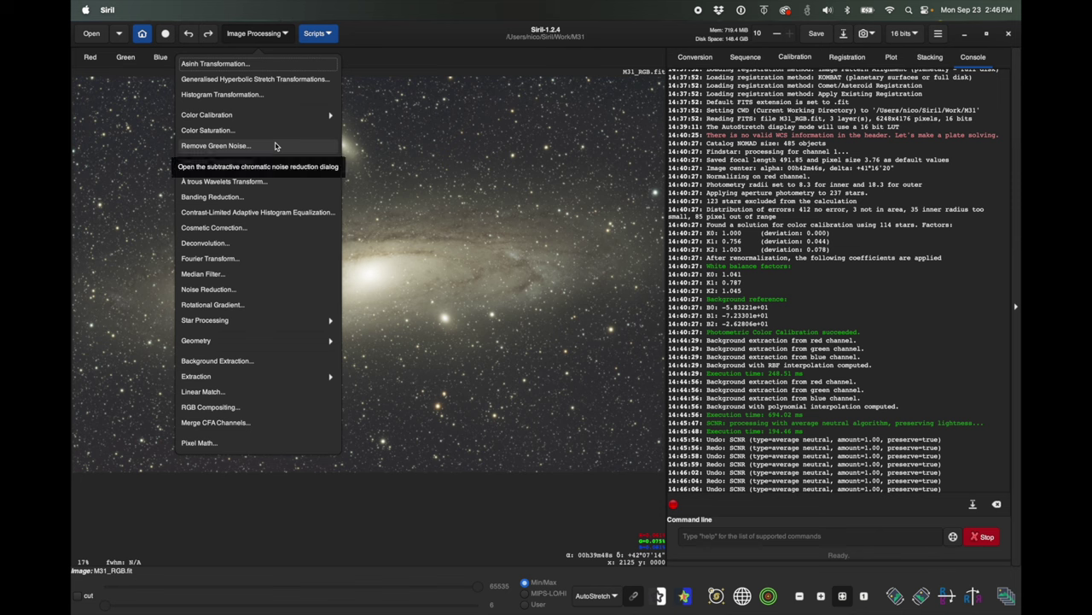
Switch the image's display mode to Linear
click(276, 36)
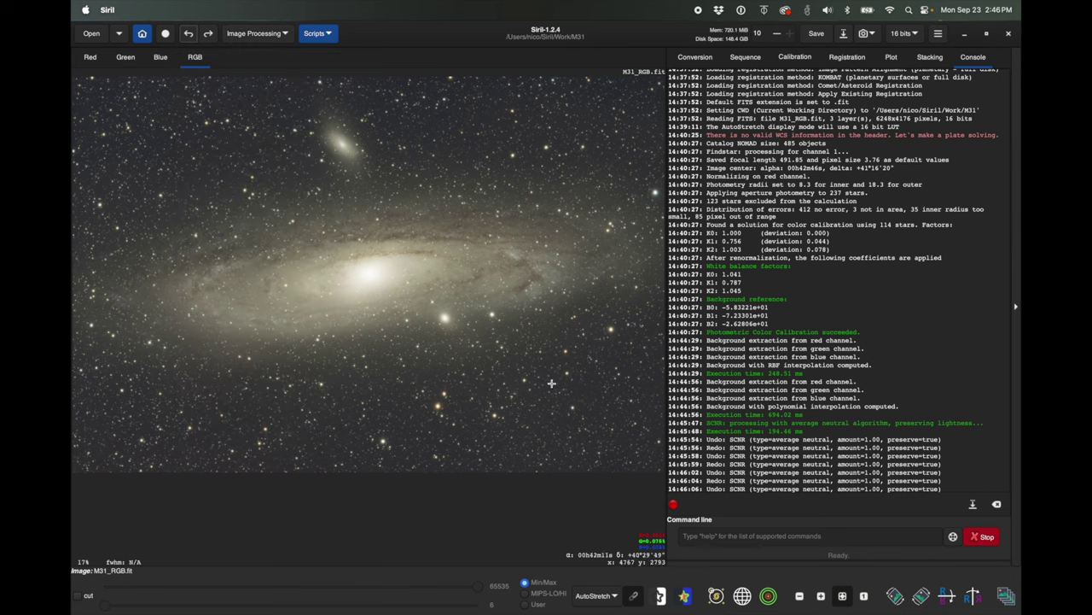
click(606, 596)
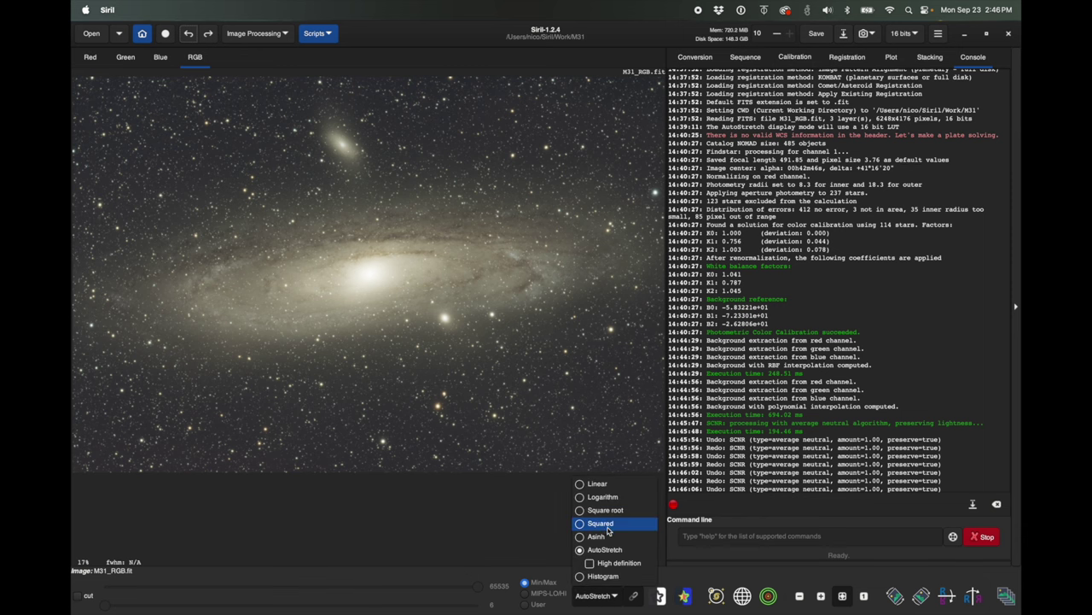
click(606, 487)
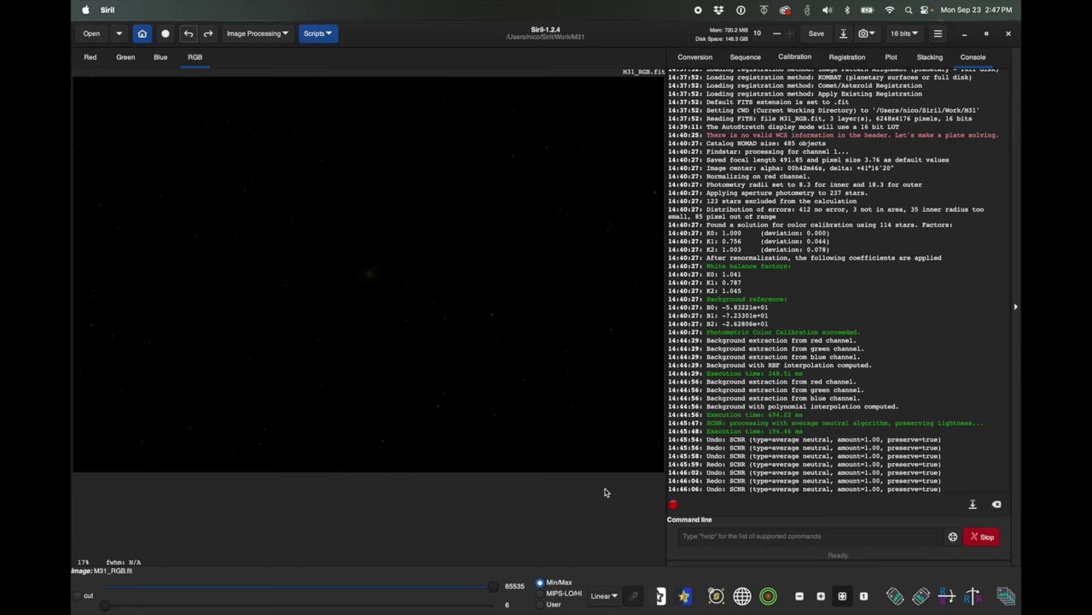
Preview the image in AutoStretch display mode, and return the display mode to Linear
click(283, 36)
click(281, 42)
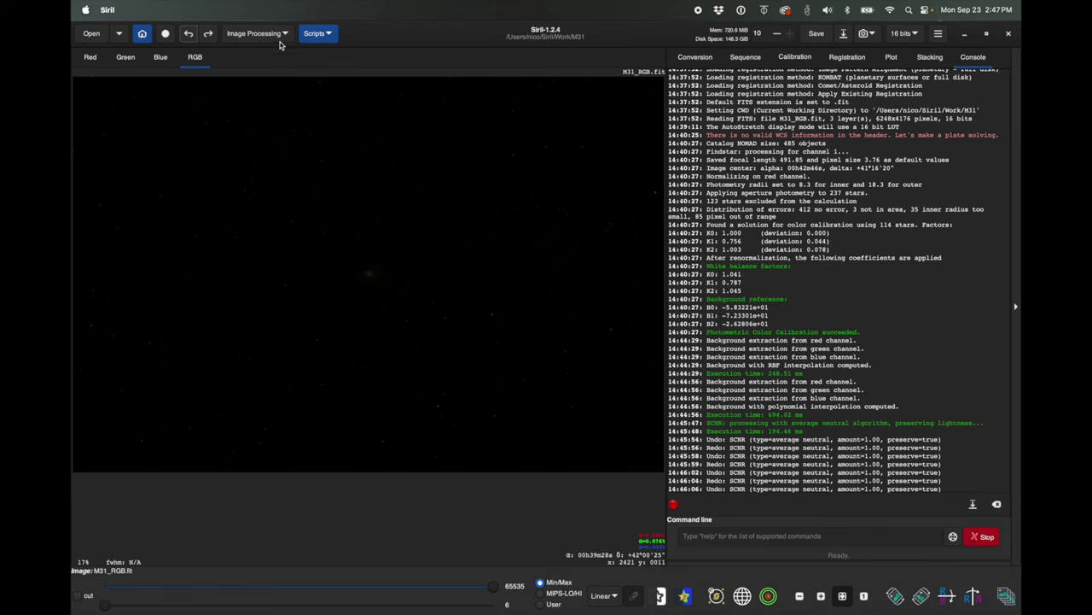
click(605, 595)
click(619, 549)
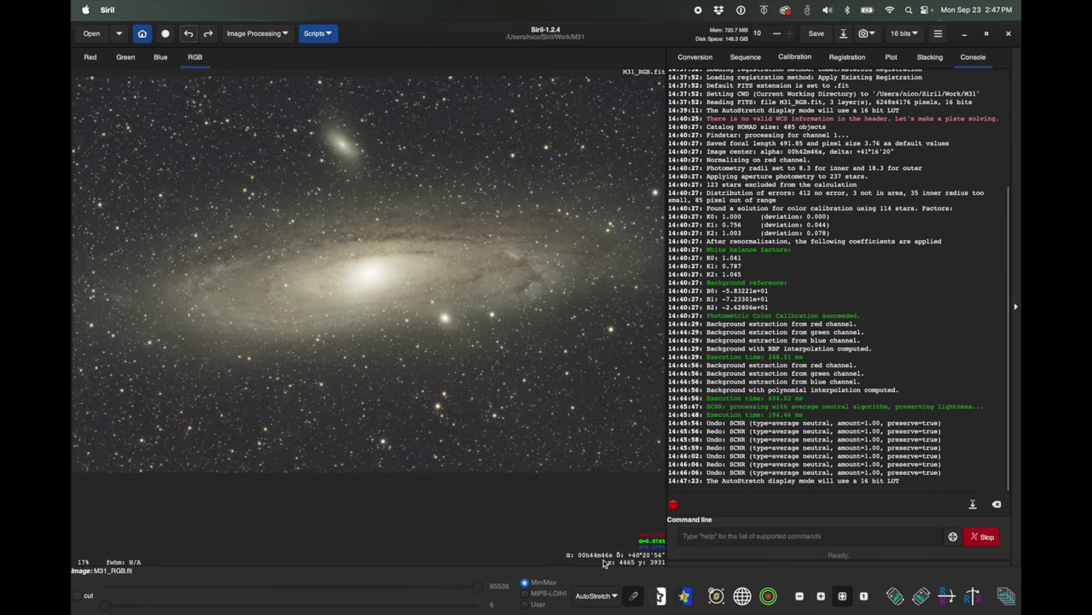
click(605, 596)
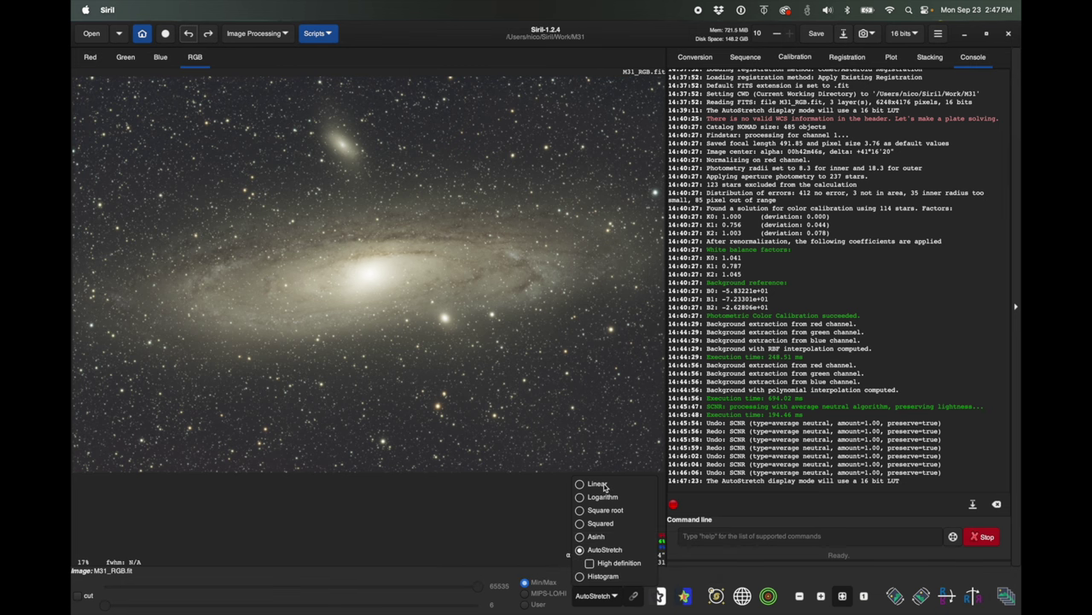
click(597, 484)
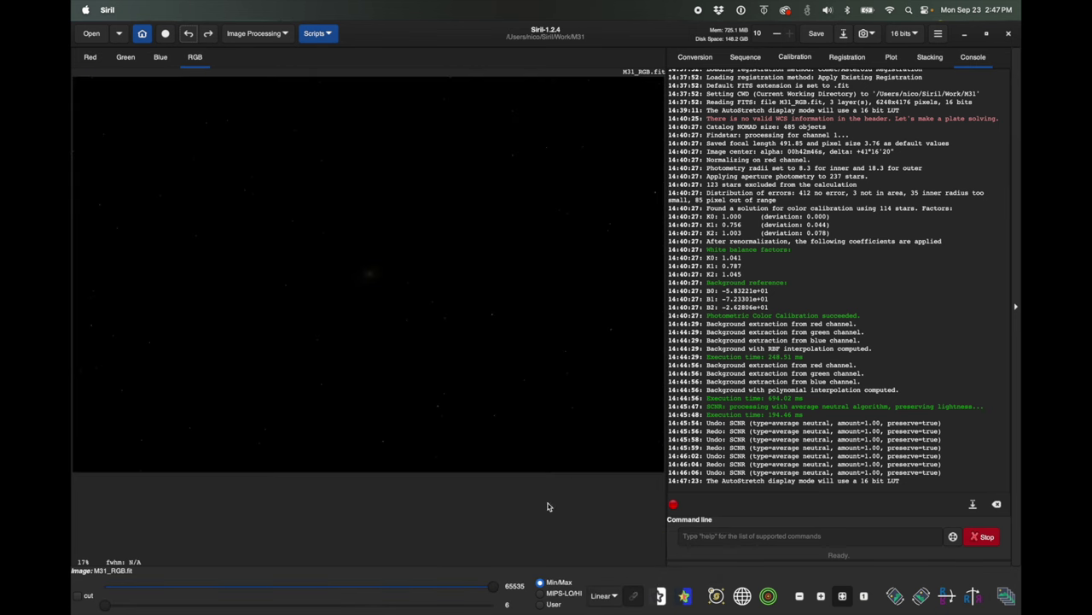
Stretch the image with the autostretch algorithm in Histogram Transformation, apply it, and close the dialog
click(256, 34)
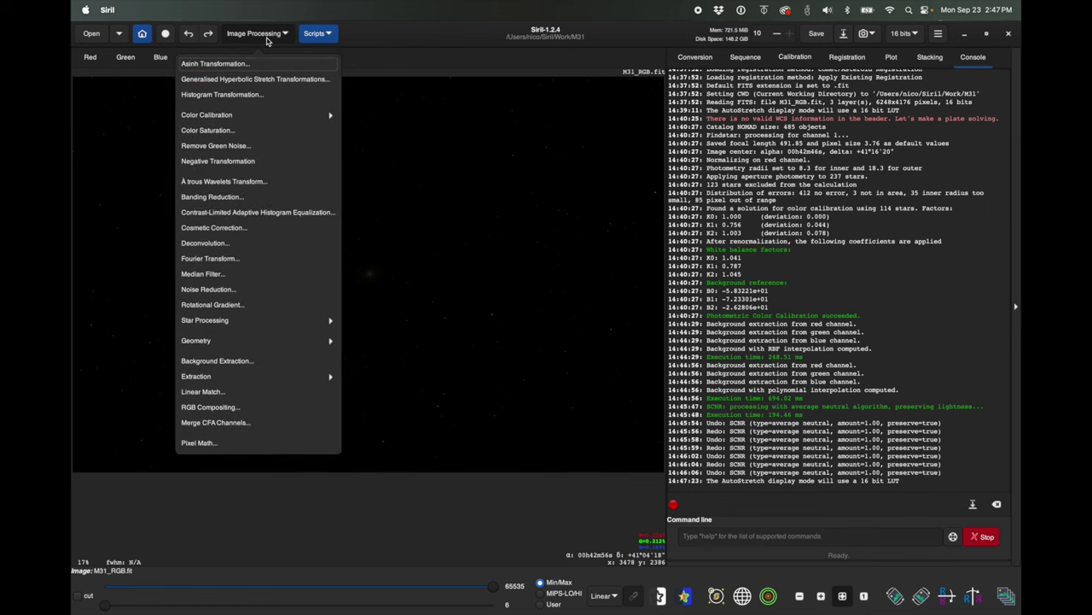
click(248, 95)
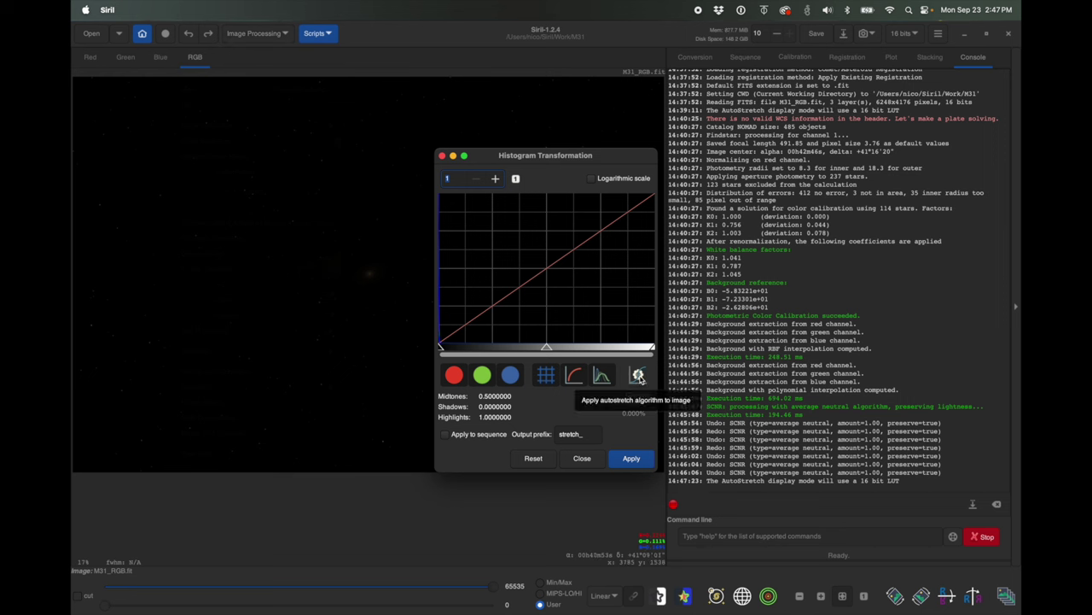
click(638, 376)
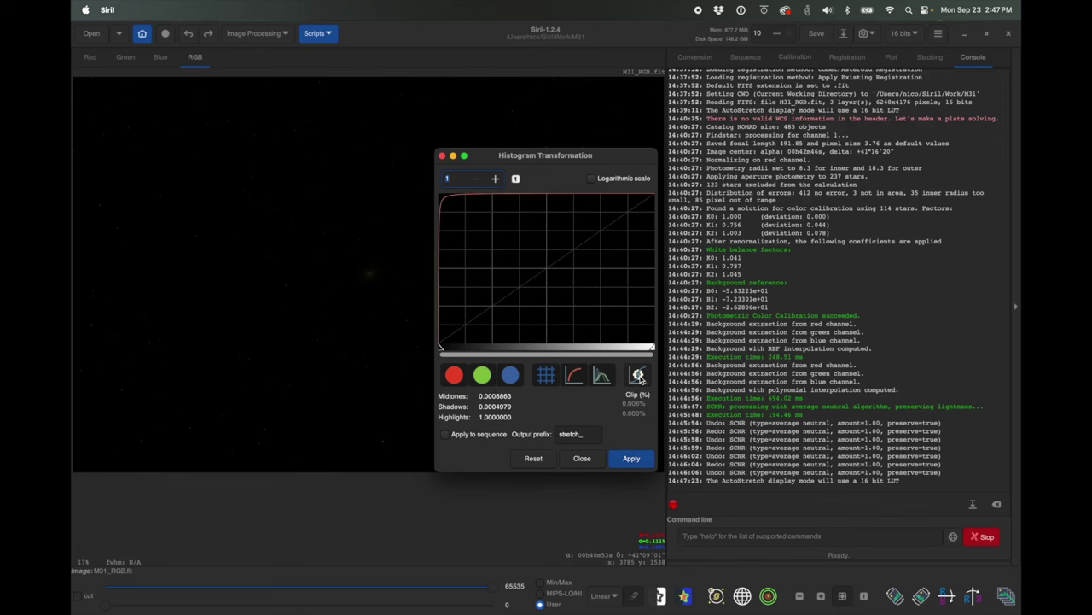
click(632, 459)
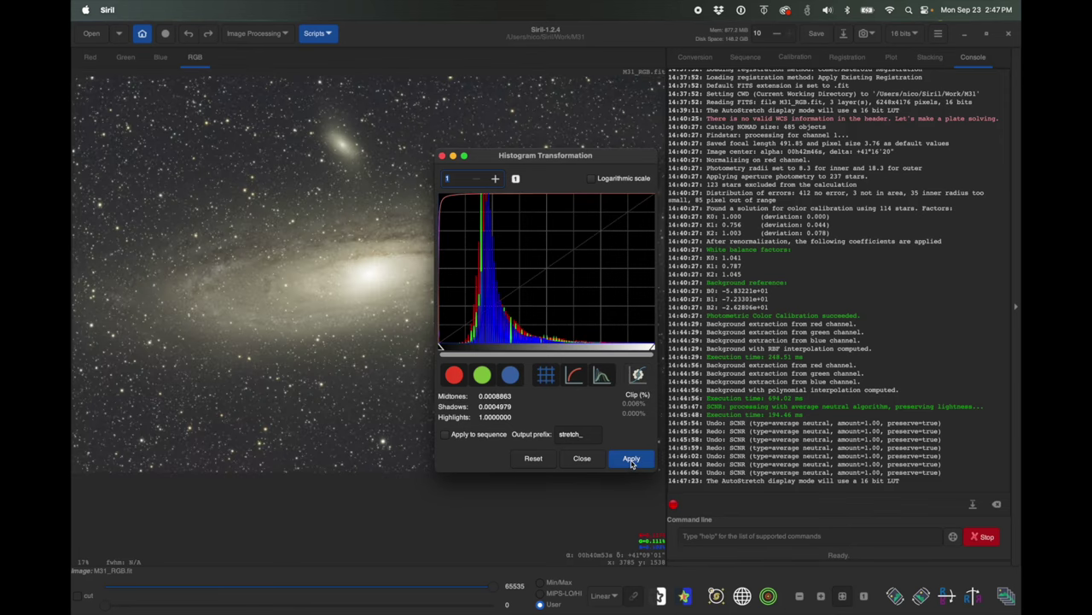
click(442, 156)
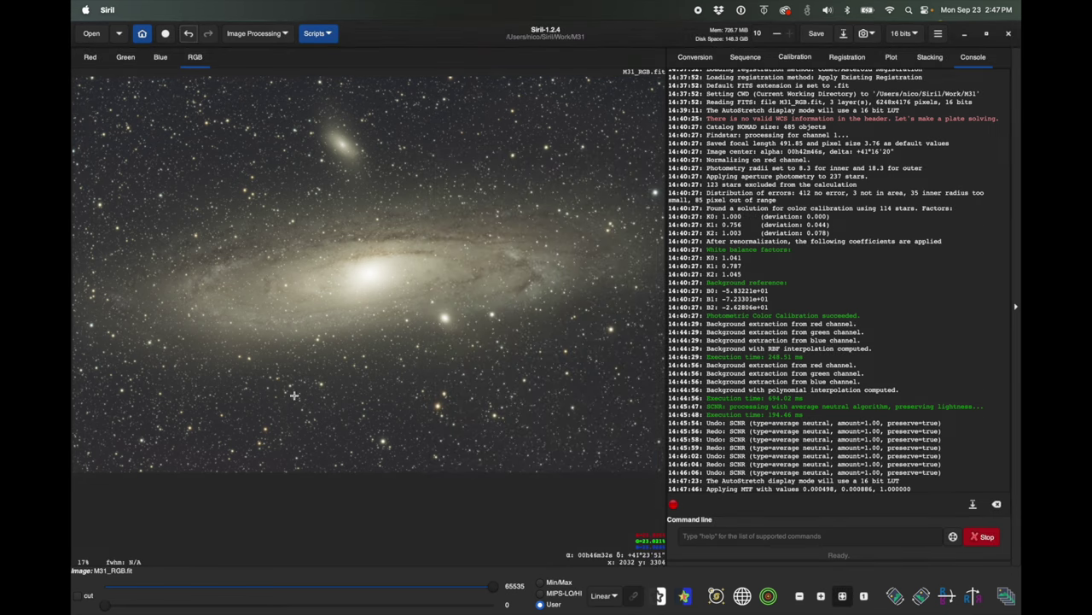
Save the stretched image to the Desktop as the JPEG file M31_RGB.jpg at 100% quality
click(850, 36)
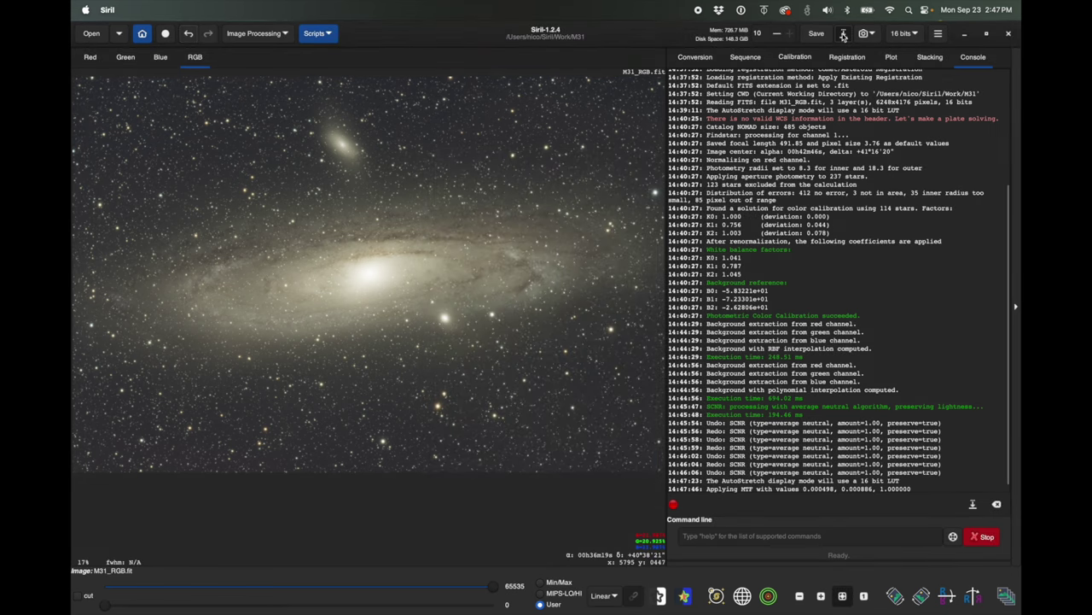
click(756, 469)
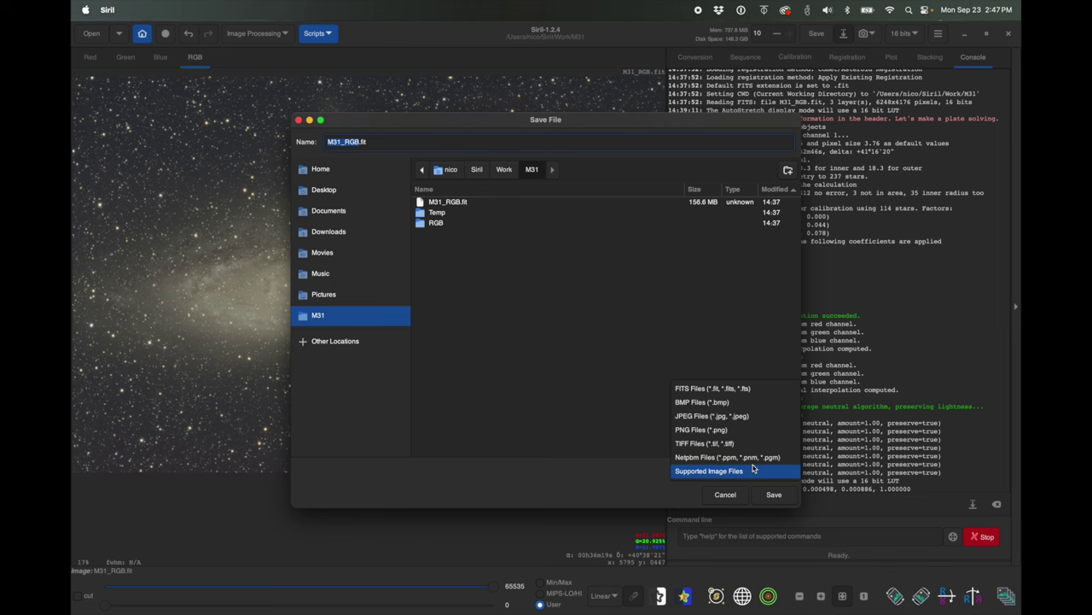
click(737, 416)
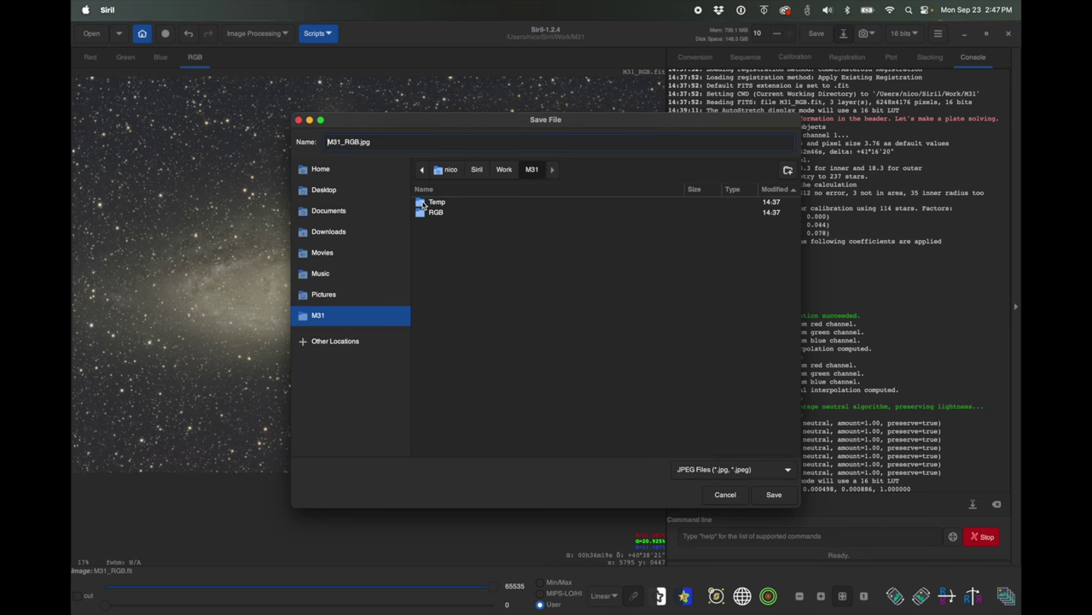
click(340, 189)
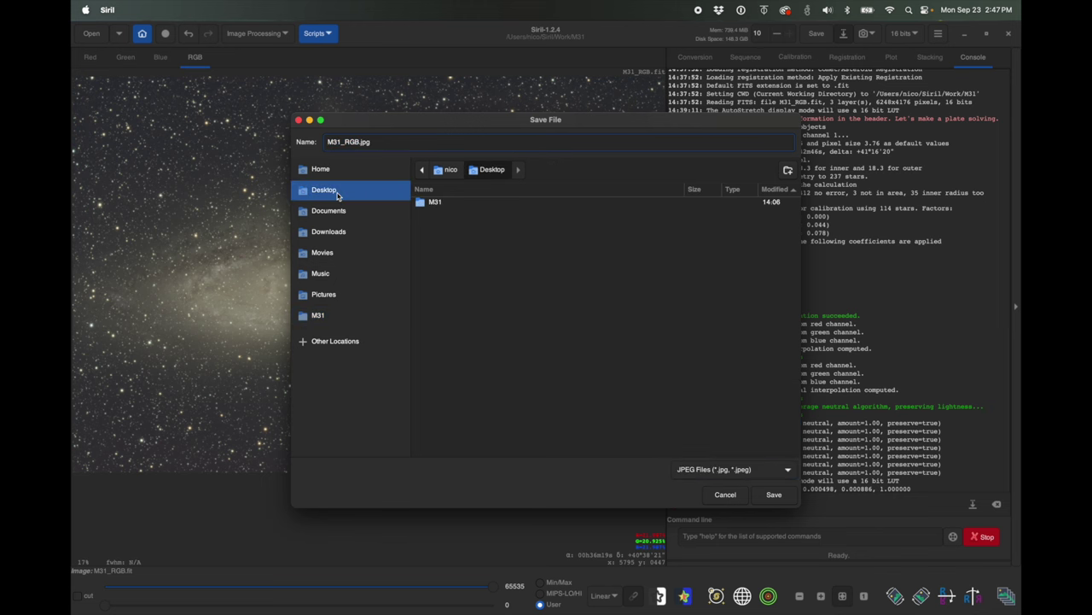
click(774, 495)
click(626, 394)
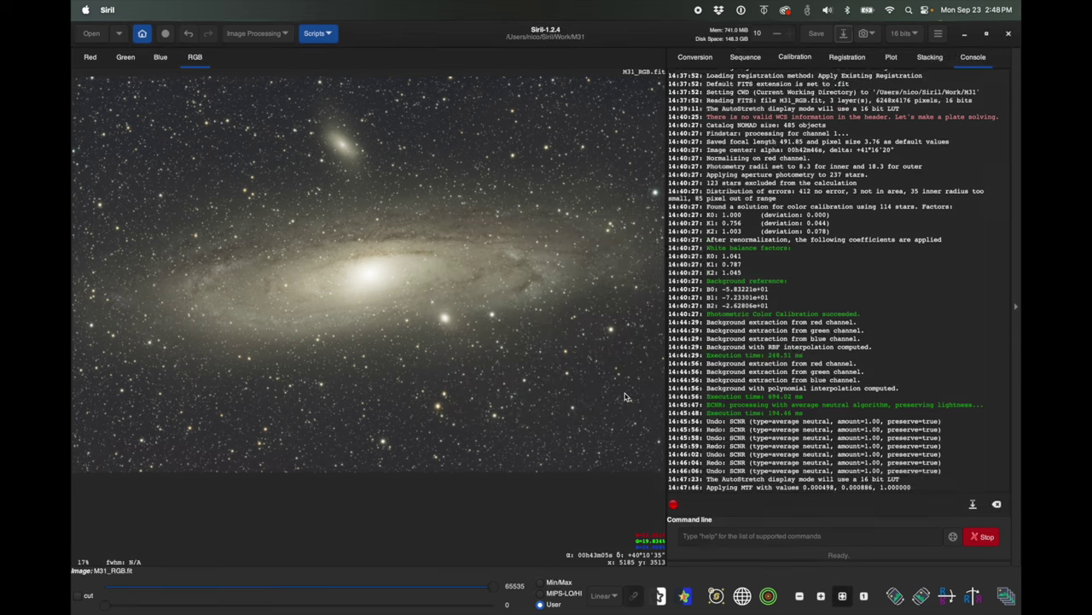
Hide Siril, view the saved M31_RGB.jpg from the Desktop in Preview, and switch back to Siril
click(107, 10)
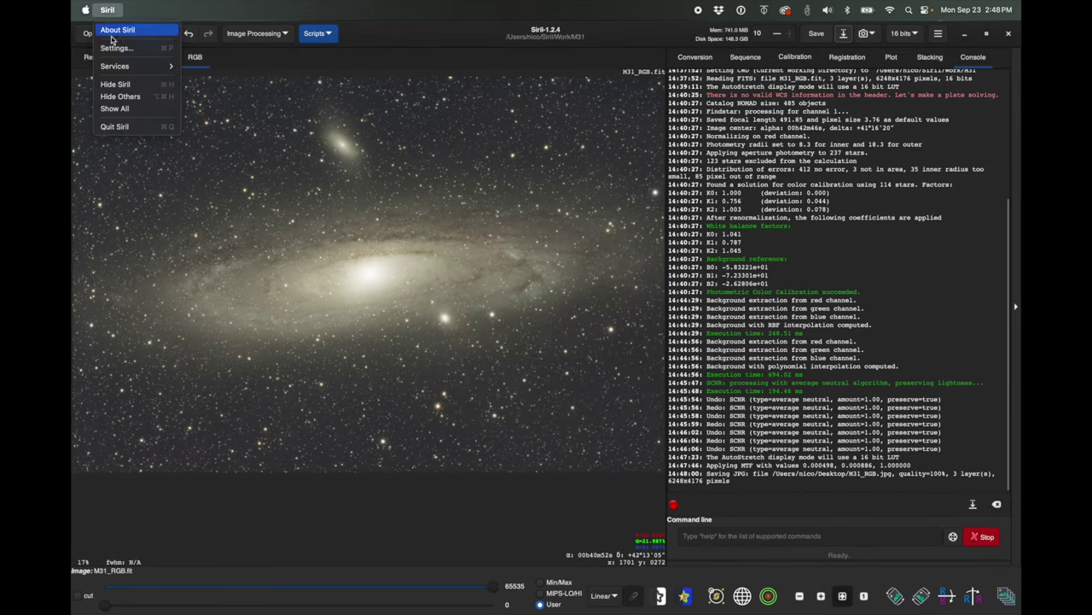
click(115, 83)
double_click(990, 192)
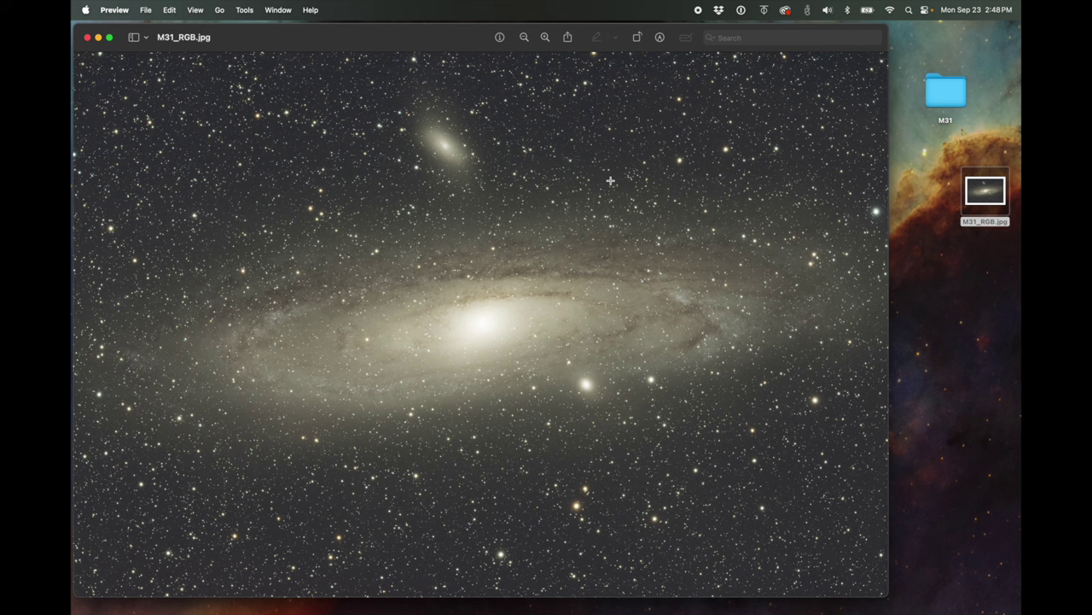
mouse_move(632, 603)
mouse_move(515, 608)
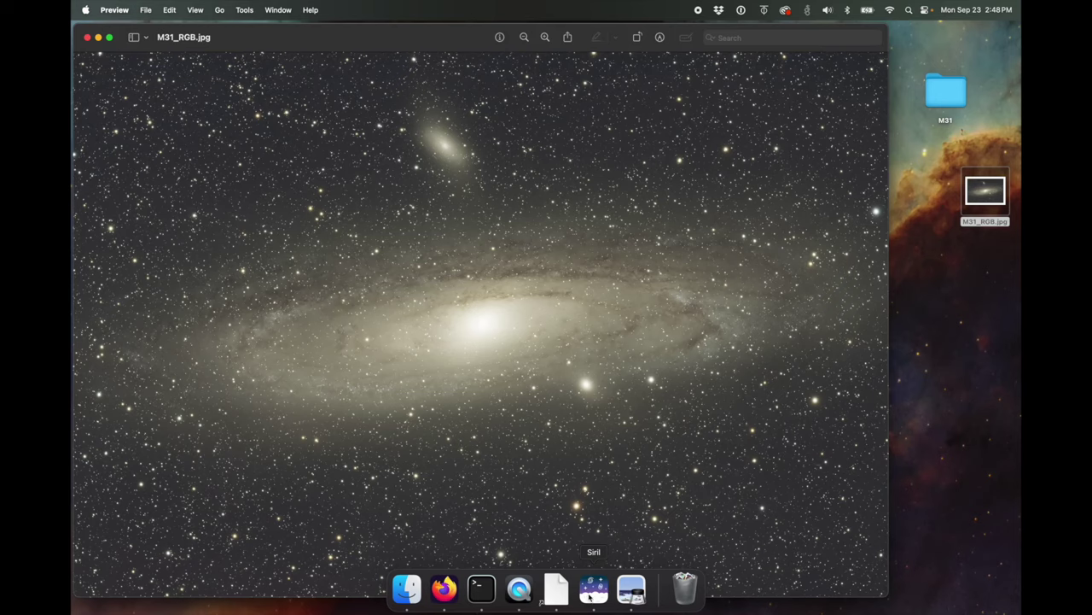
click(594, 589)
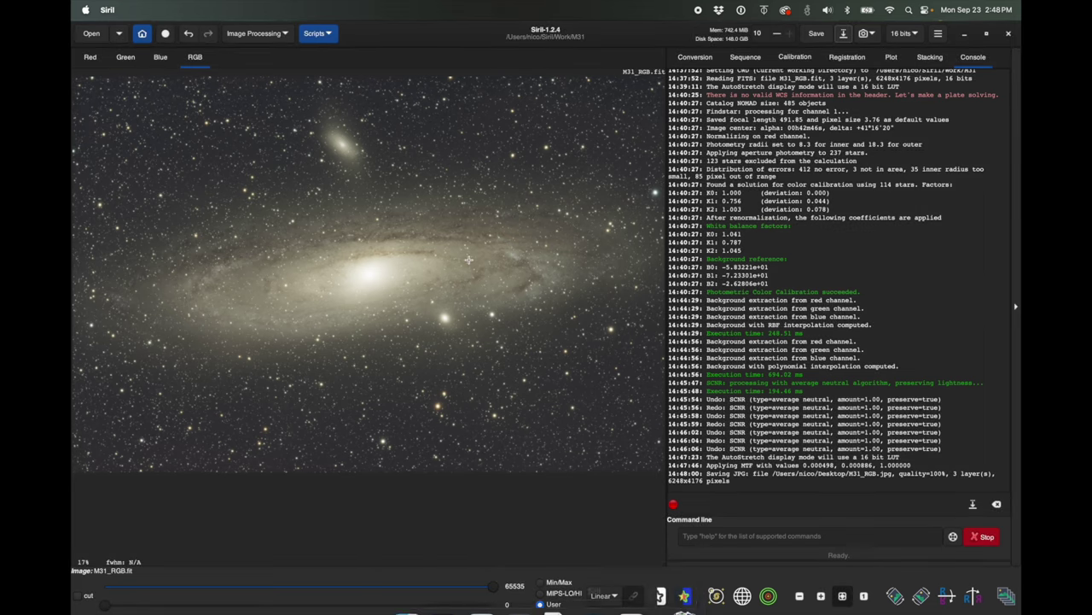
Undo the histogram transformation on the image
click(192, 35)
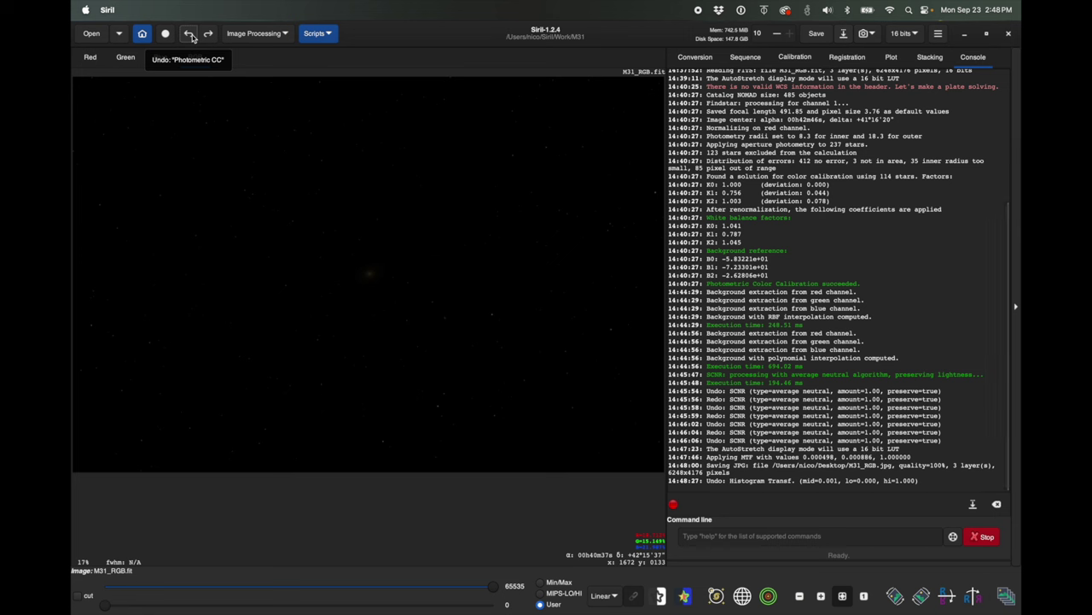
click(252, 37)
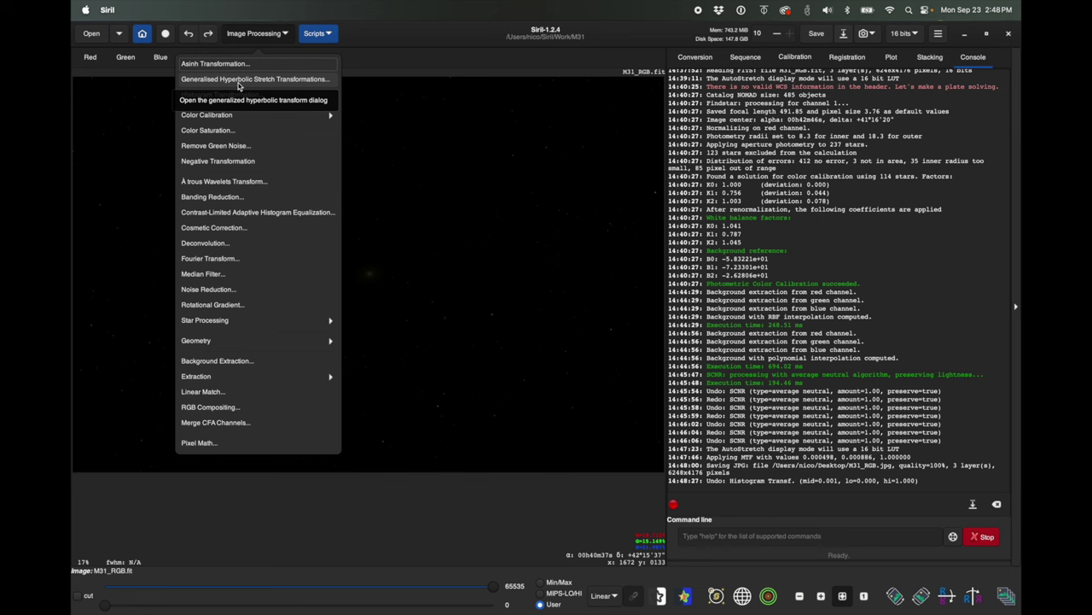
click(259, 36)
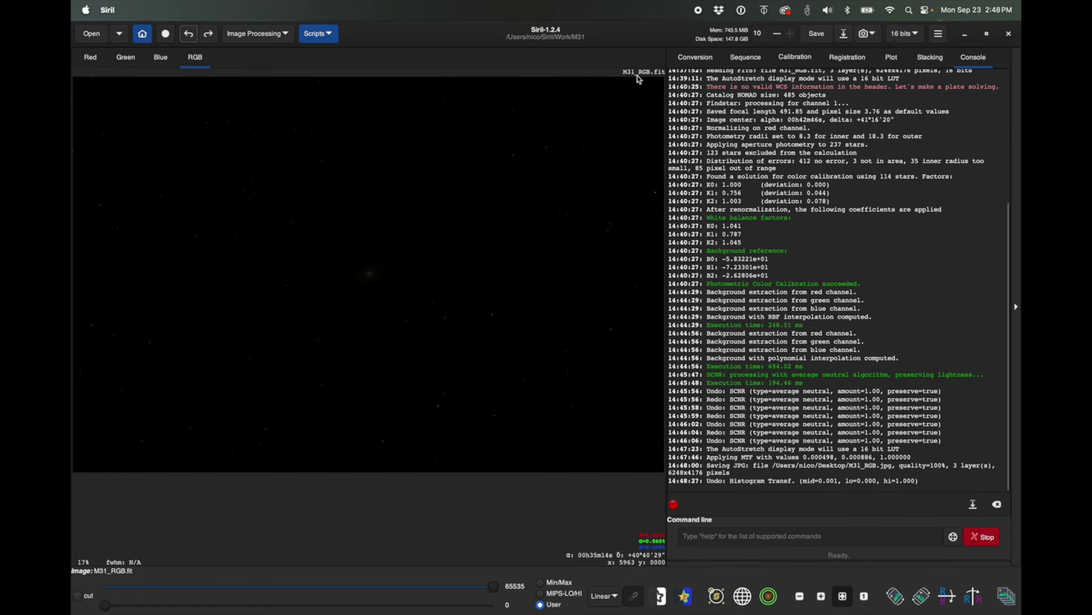
Save the unstretched image to the Desktop as the FITS file M31_preStretch.fit in 16-bit unsigned integer format
click(843, 37)
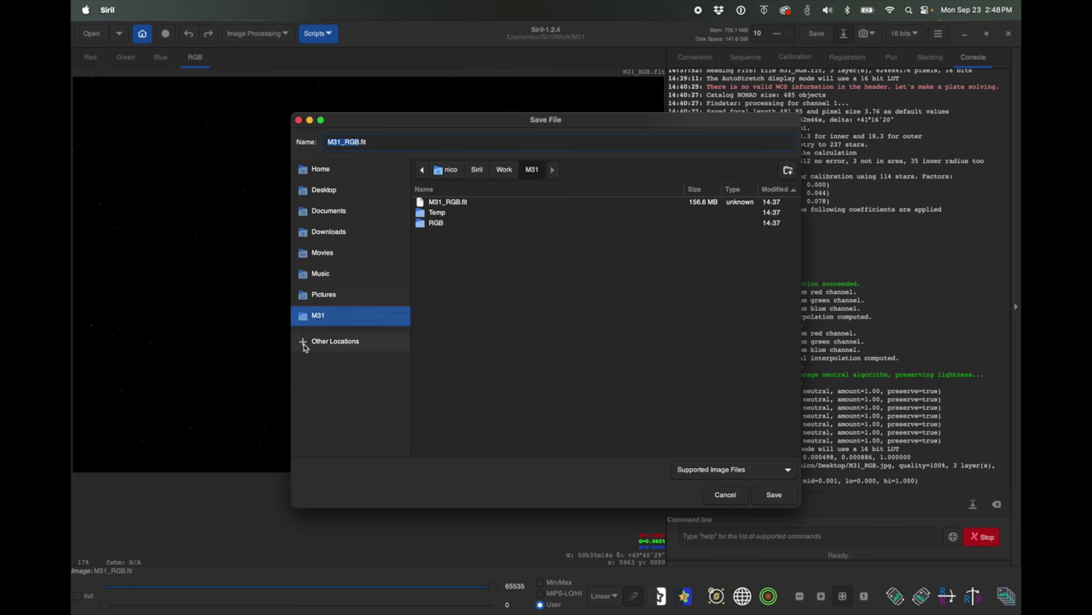
click(331, 191)
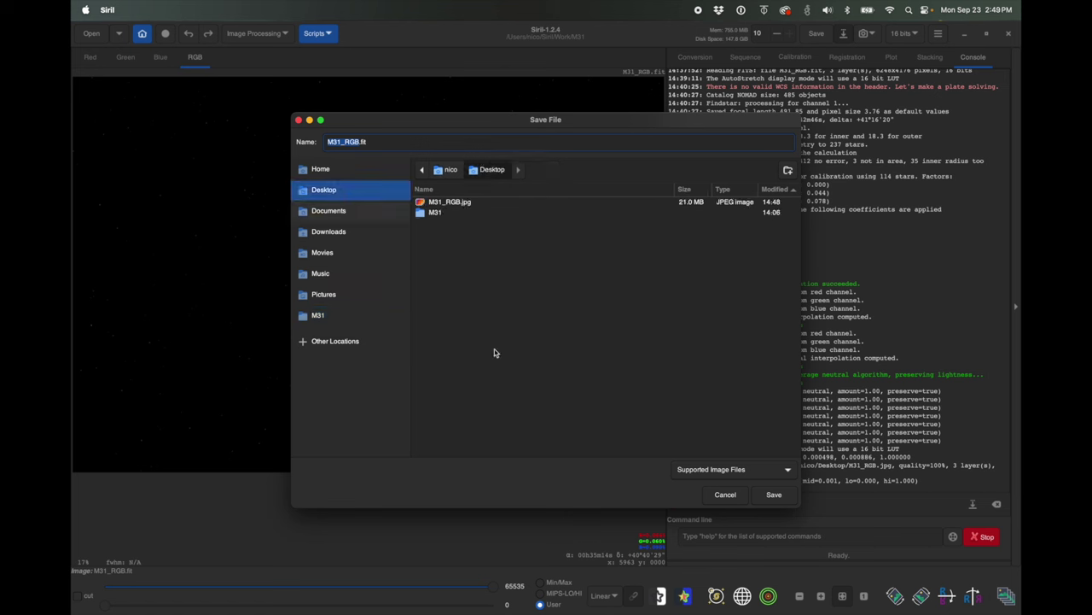
click(722, 471)
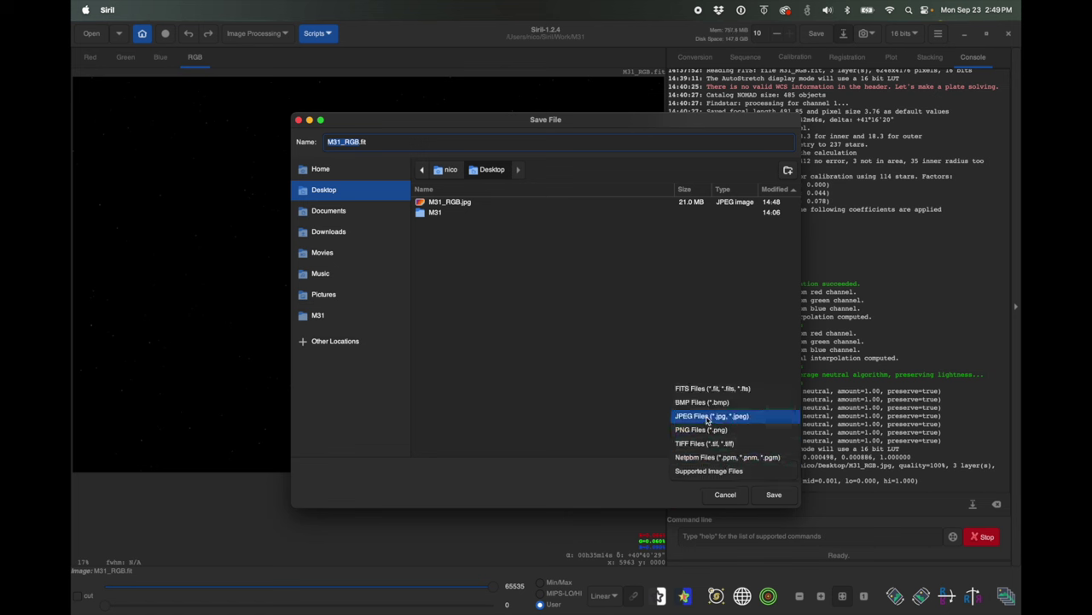
click(712, 388)
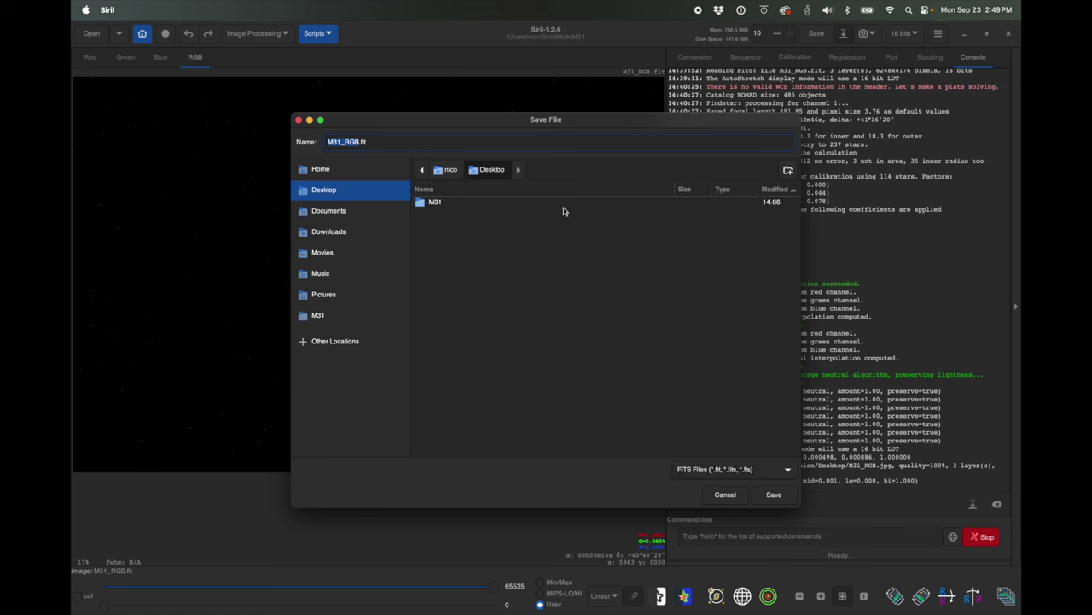
click(356, 144)
key(BackSpace)
key(BackSpace)
key(BackSpace)
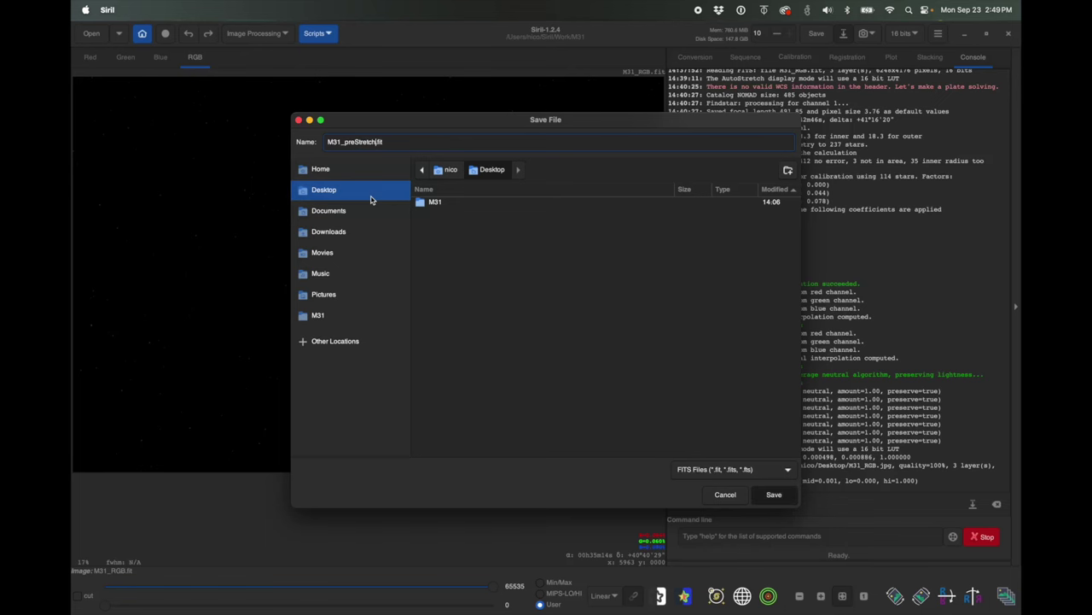
key(Return)
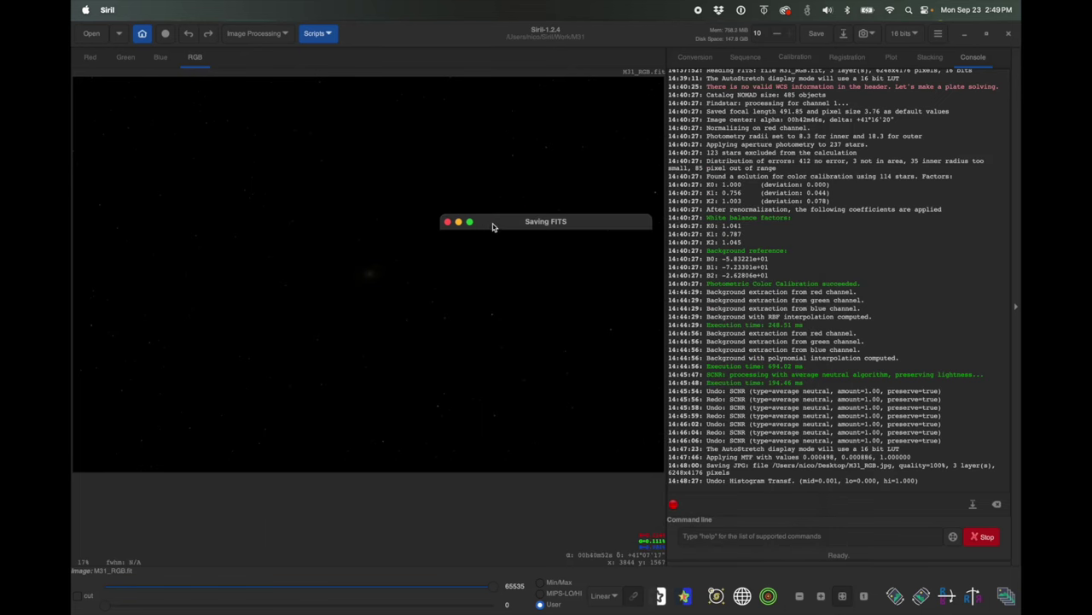
drag(472, 150, 381, 138)
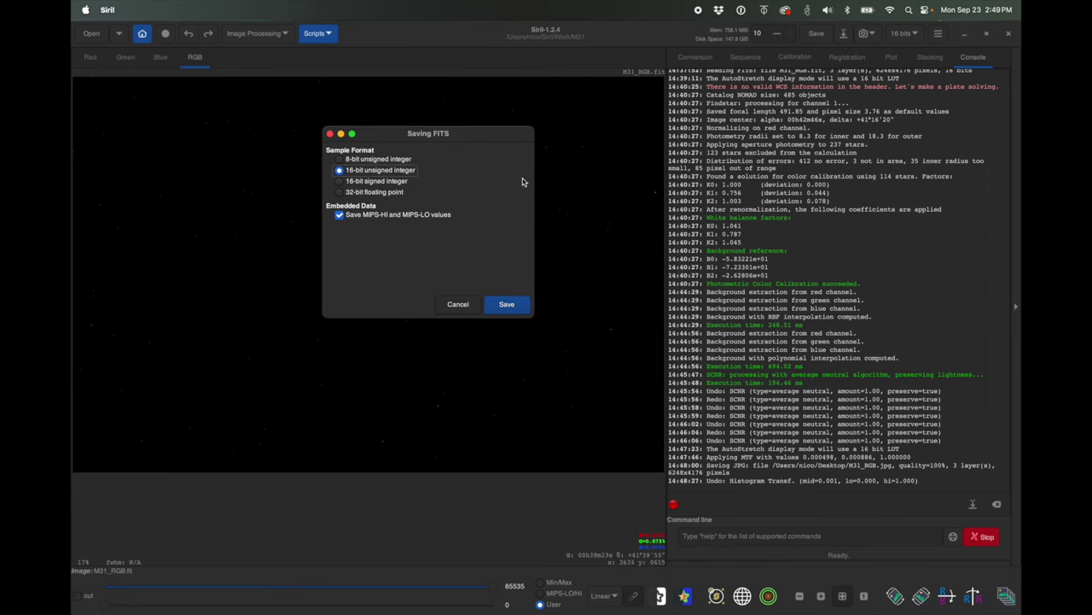
click(525, 308)
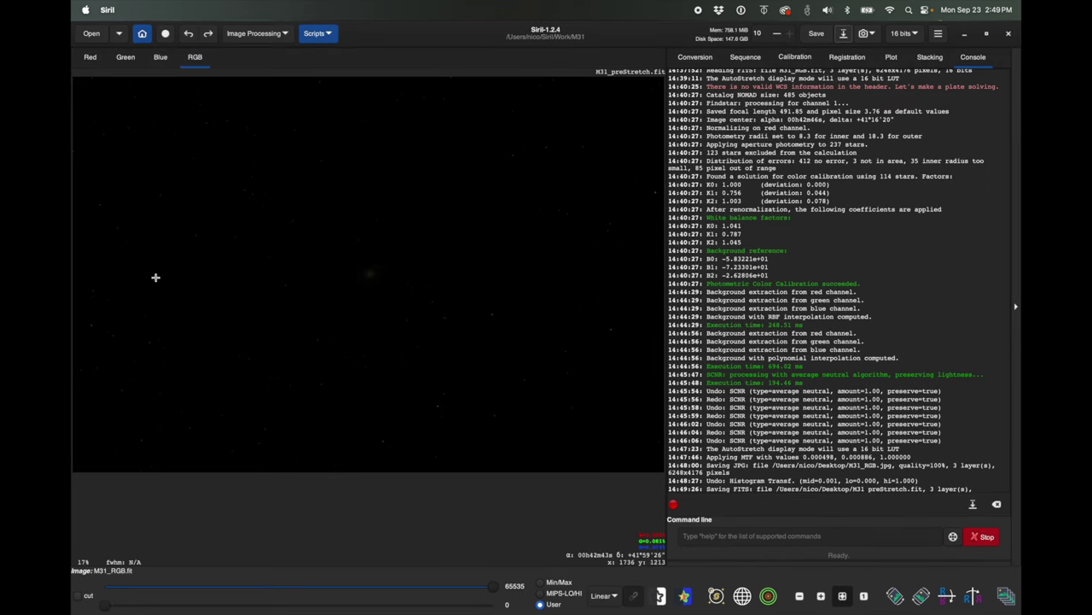
Open Generalised Hyperbolic Stretch Transformations, move its dialog off the galaxy's core, and set the image's display mode to AutoStretch
click(280, 35)
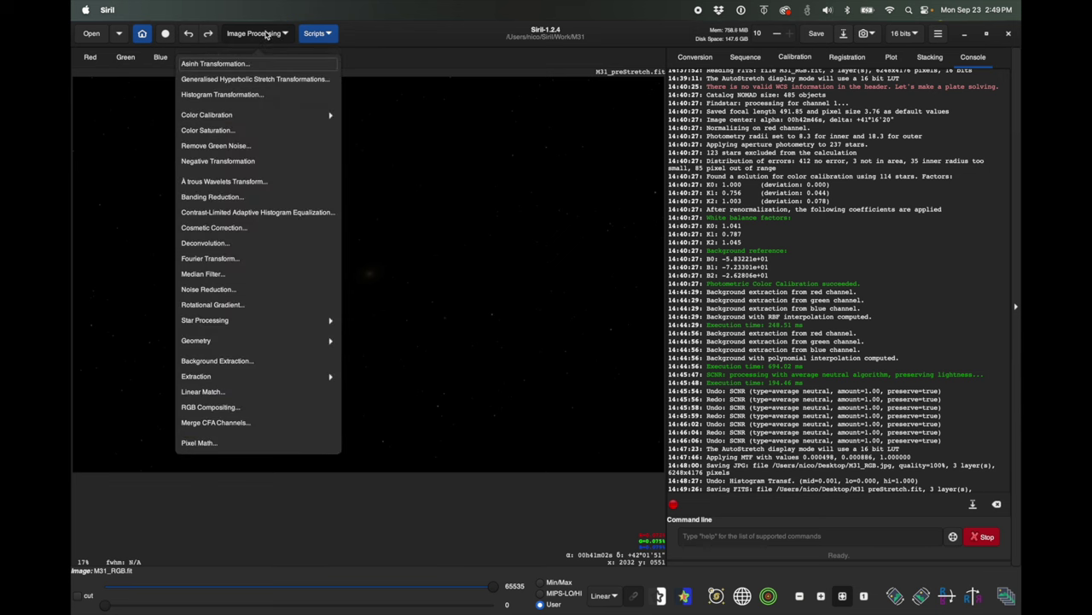
click(267, 34)
click(267, 34)
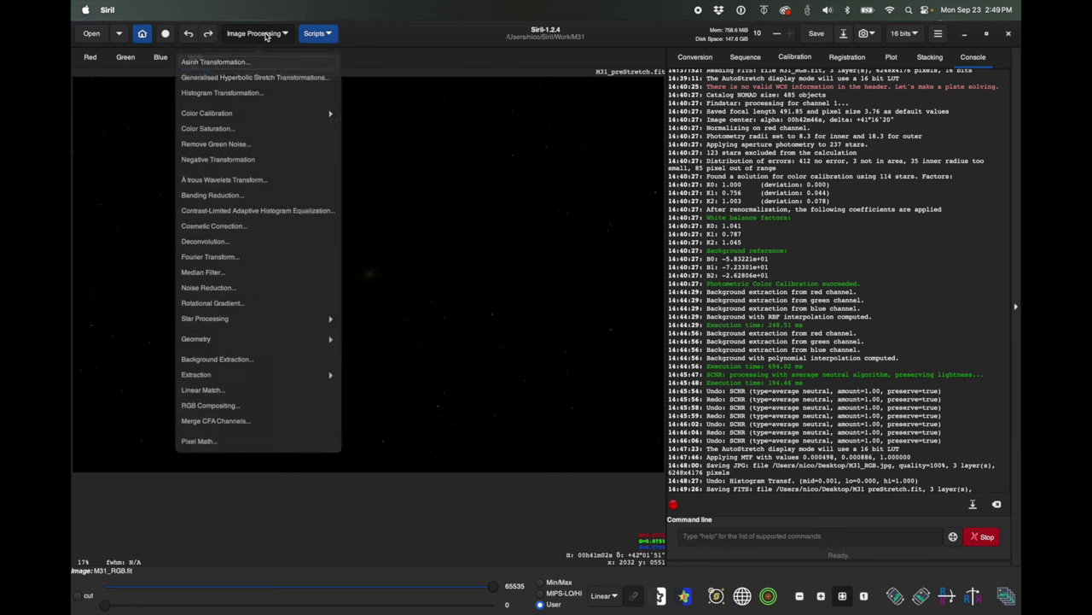
click(267, 79)
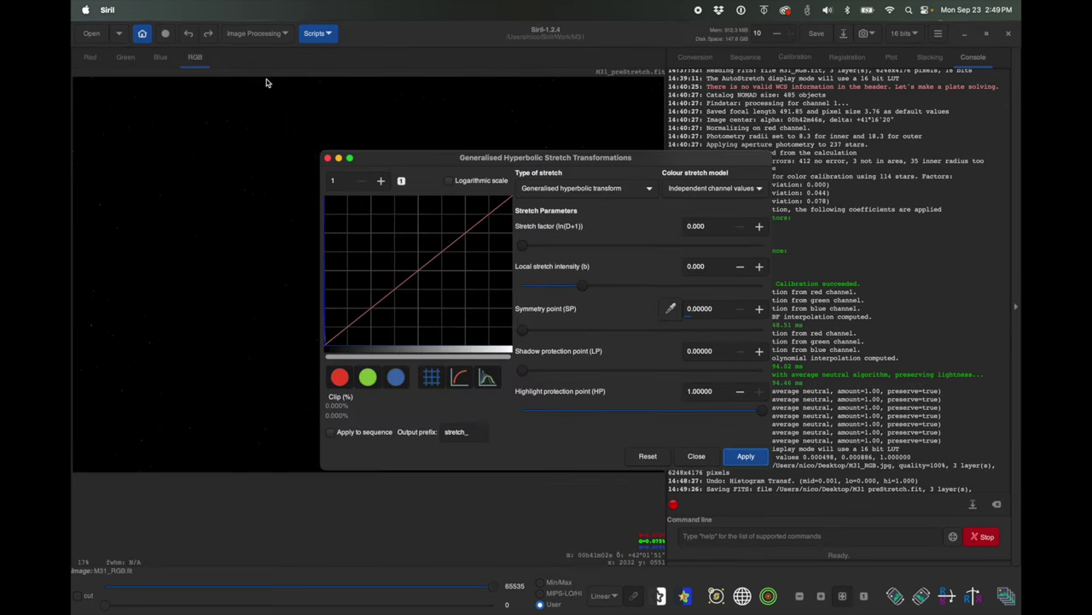
drag(422, 166, 653, 150)
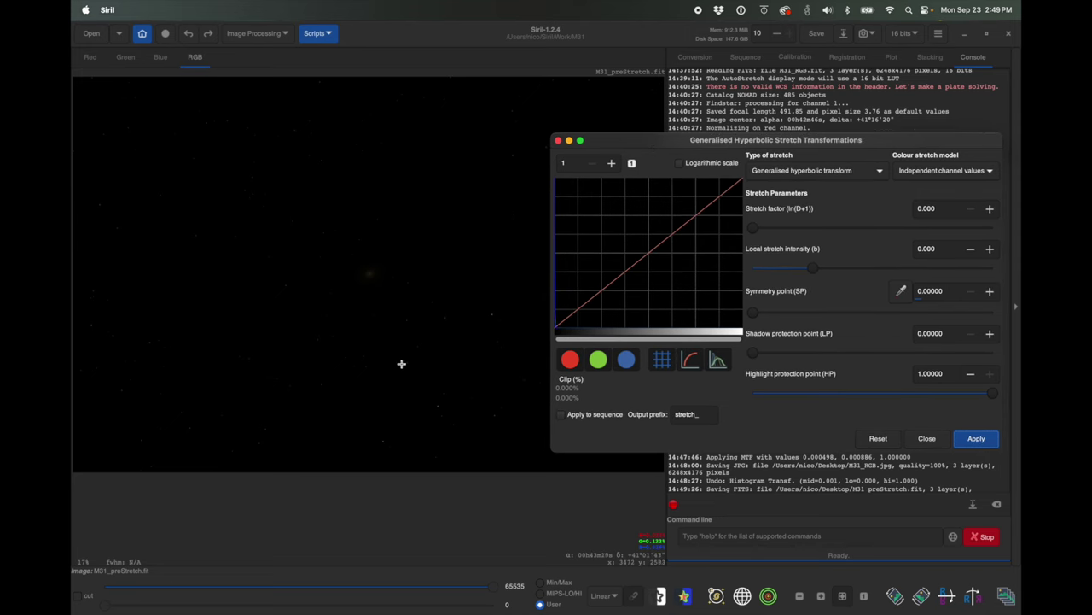
click(609, 596)
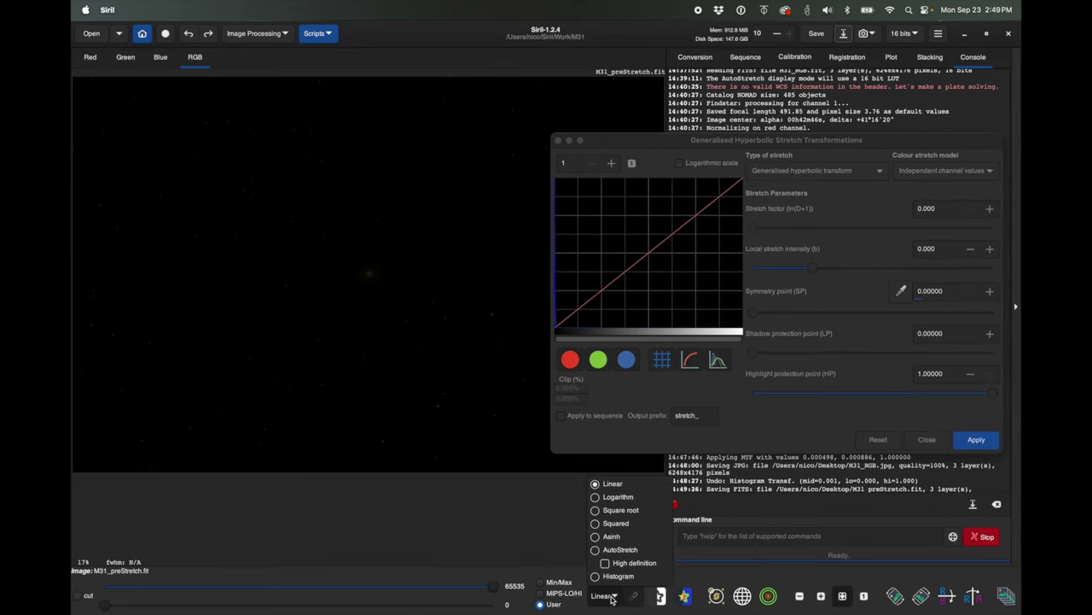
click(618, 549)
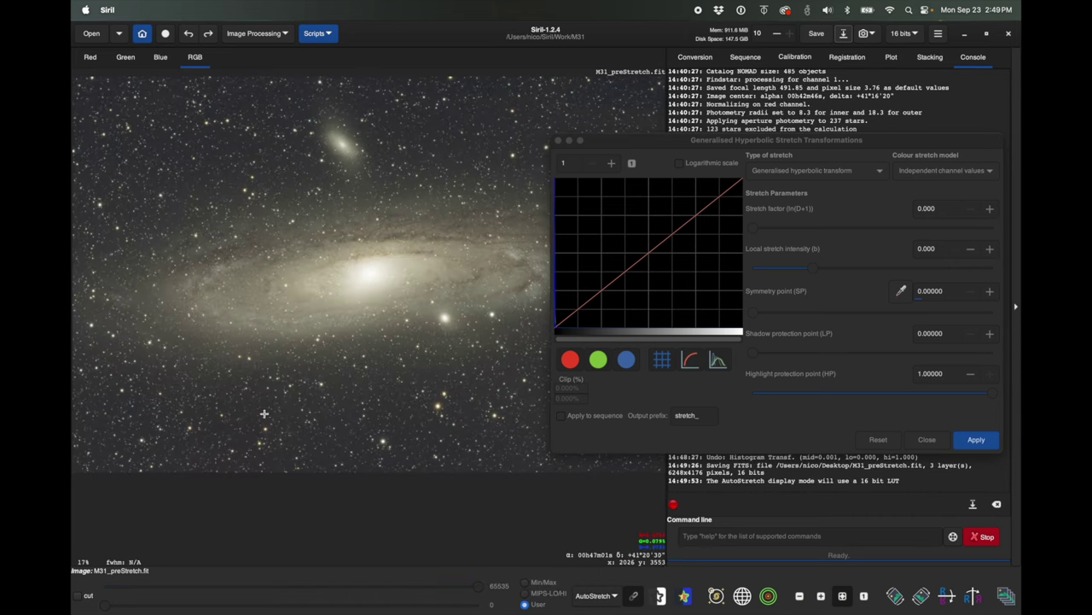
Select a background patch of about 127 × 279 px below the galaxy, sample the symmetry point from it, and set local stretch intensity to 10.668
drag(257, 426, 245, 396)
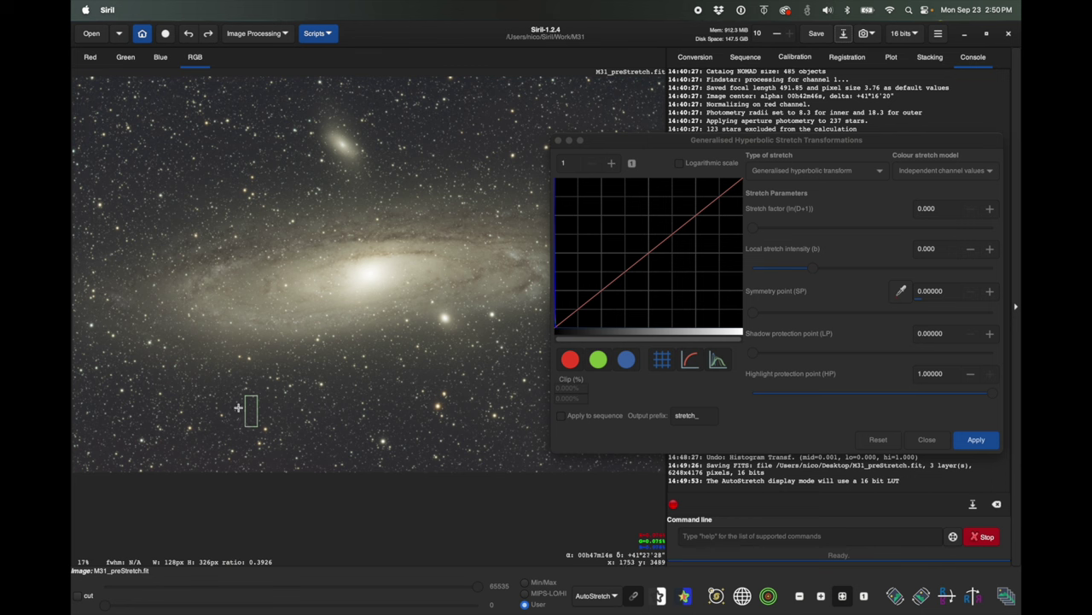
click(258, 426)
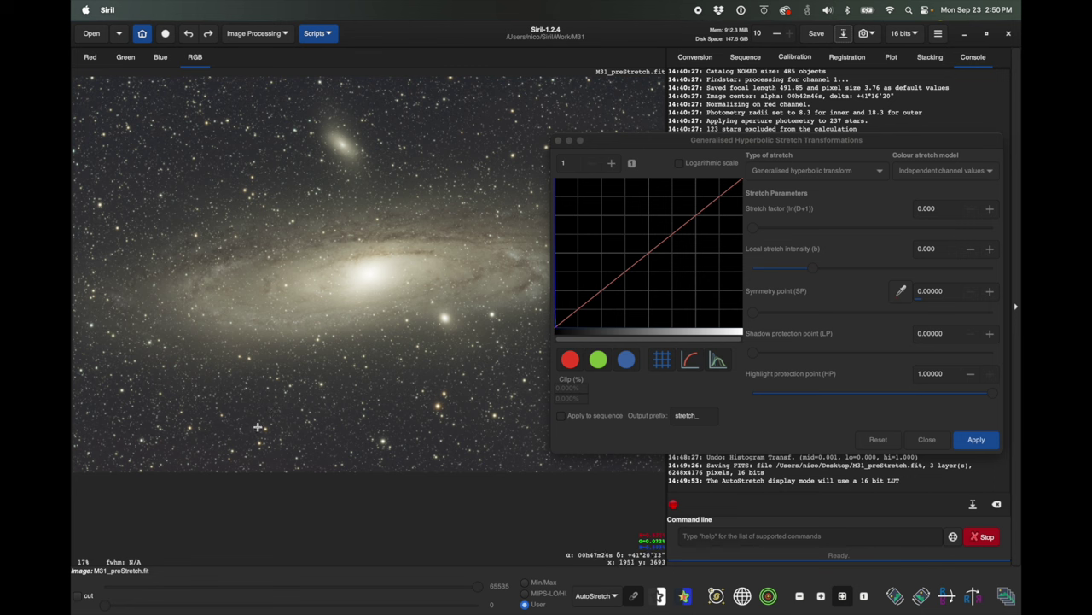
drag(258, 425, 246, 399)
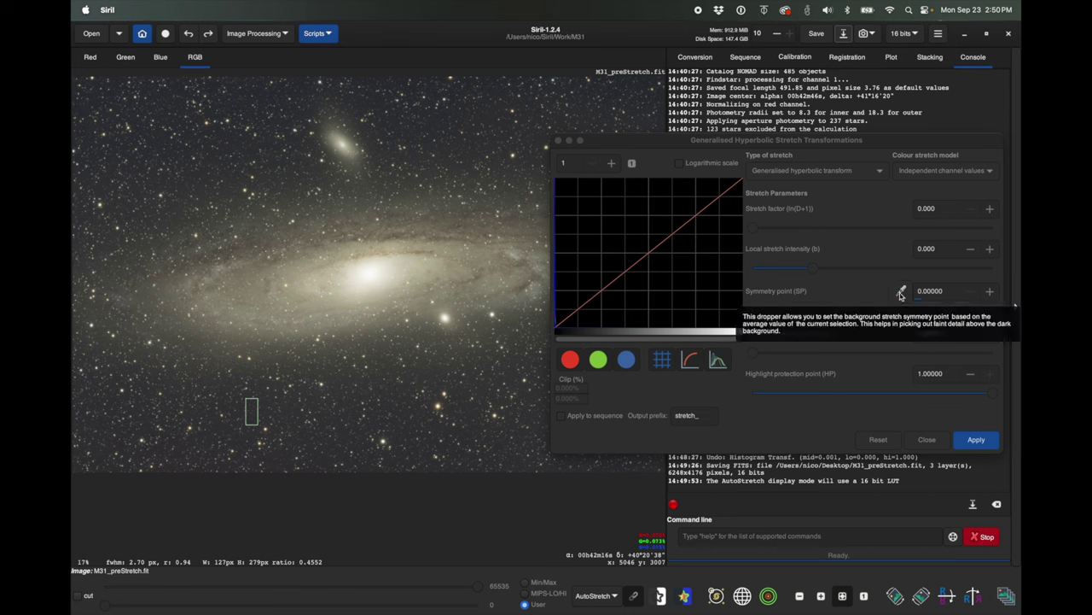
click(902, 292)
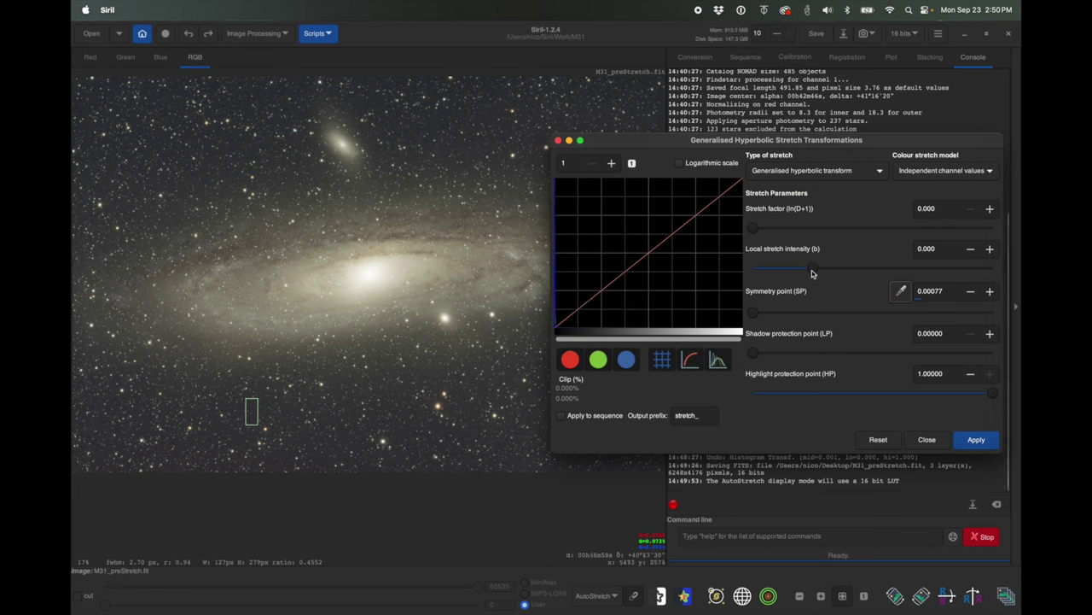
drag(814, 272, 943, 270)
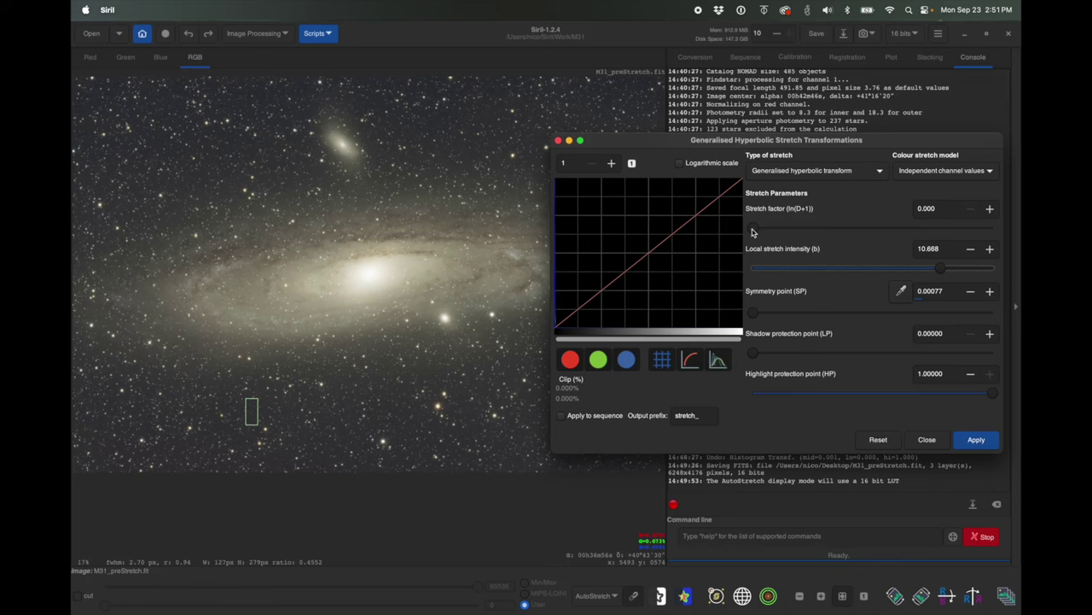
Switch the display mode to Linear and apply the hyperbolic stretch with a stretch factor of 3.779
click(597, 595)
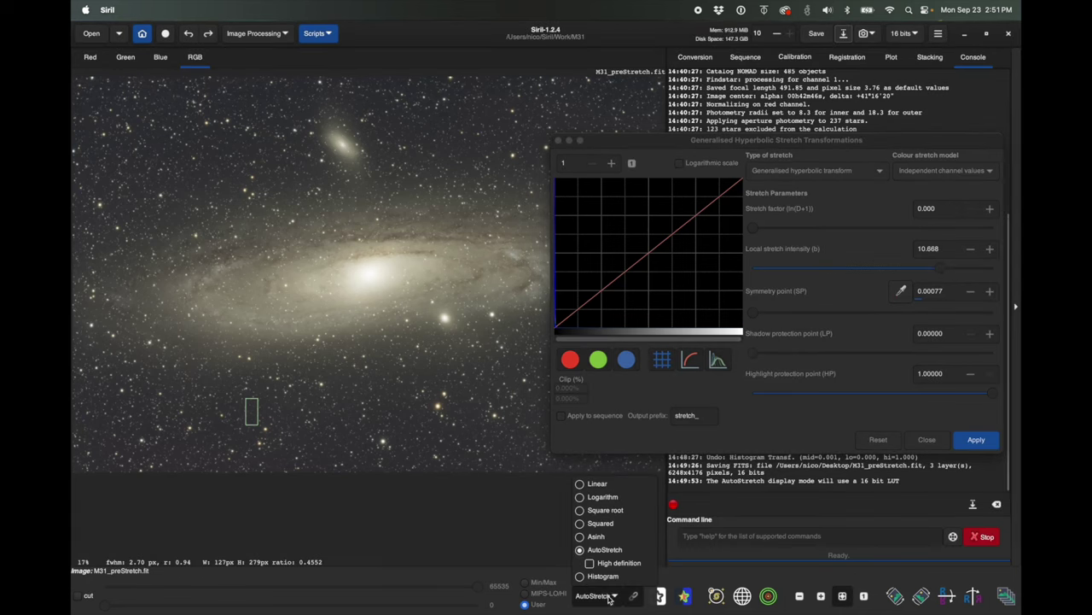
click(621, 488)
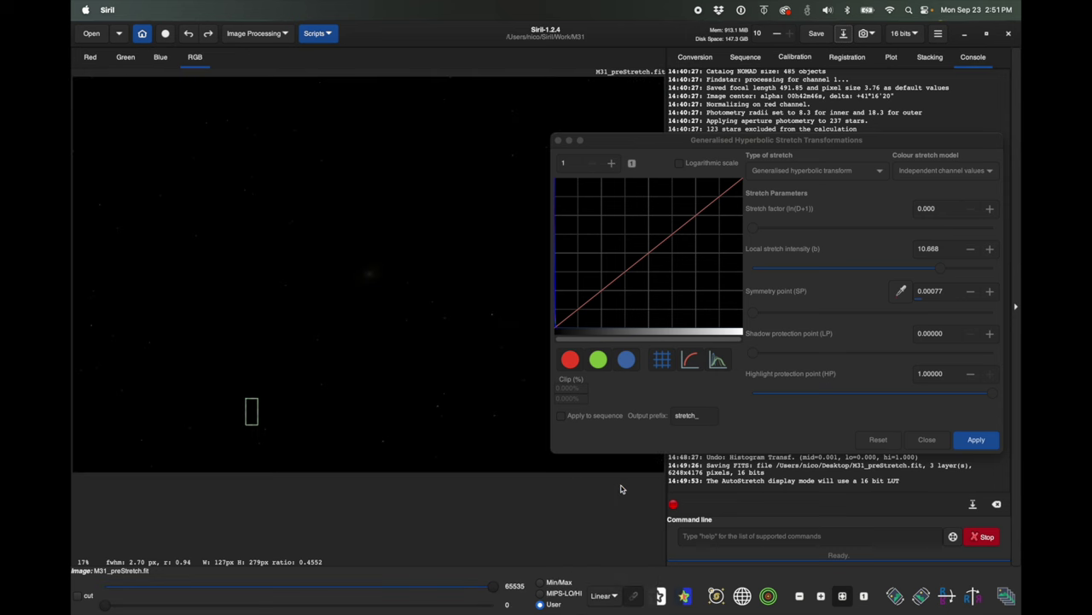
click(771, 221)
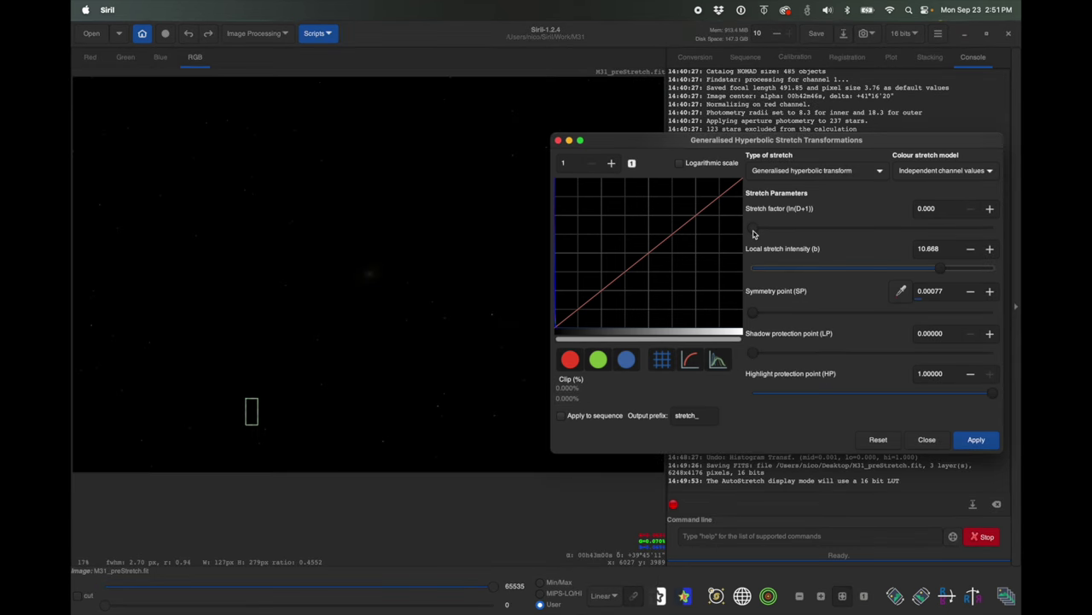
drag(754, 233, 844, 231)
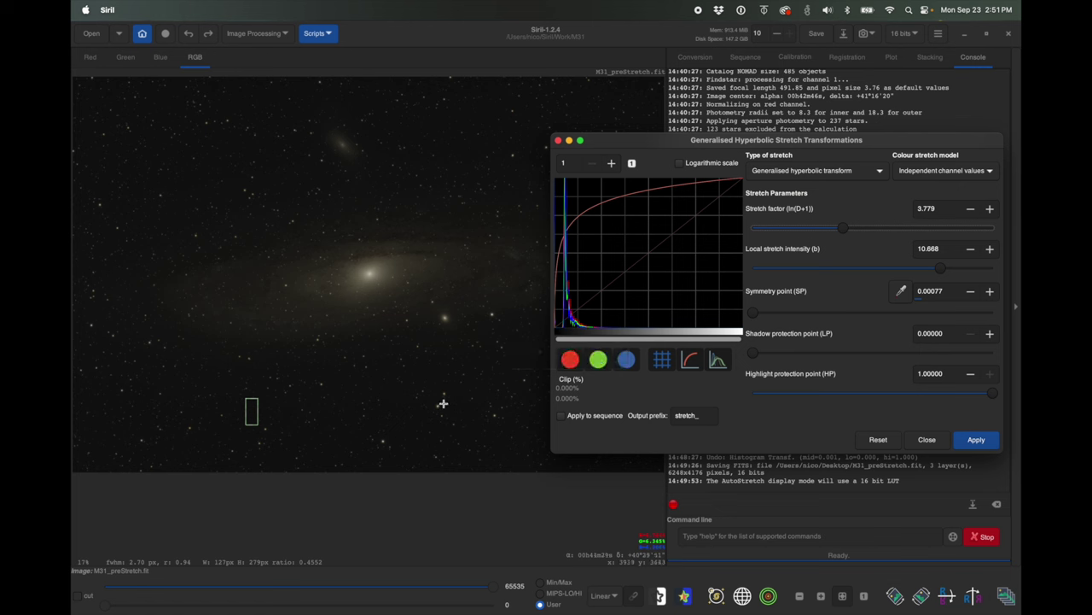
click(985, 443)
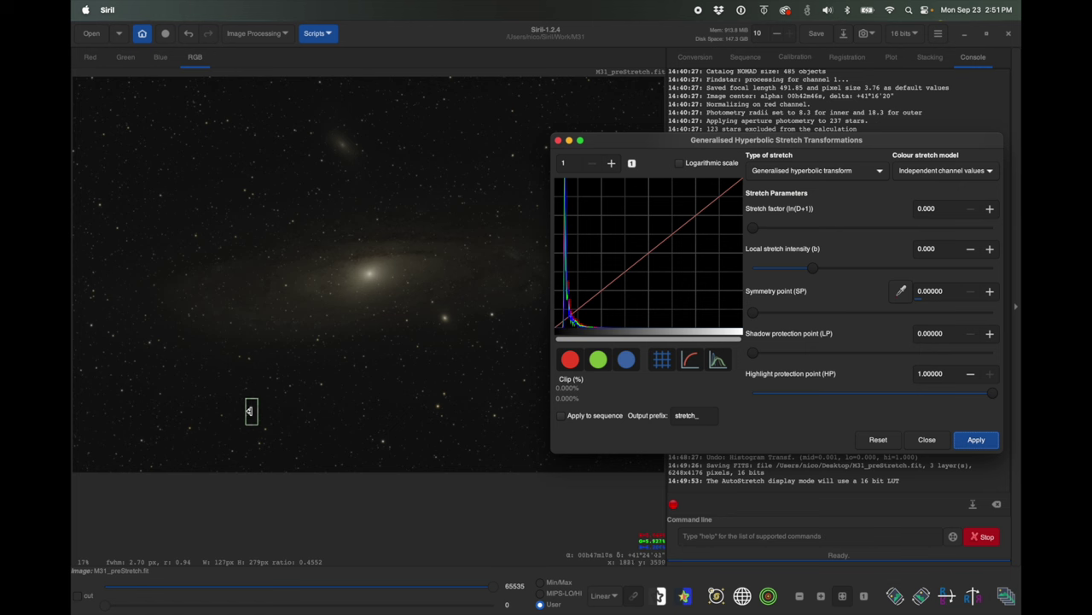
Move the selection straight up onto the galaxy's outer disk, sample the symmetry point from it, and set local stretch intensity to 2.005
click(249, 410)
drag(249, 412, 251, 296)
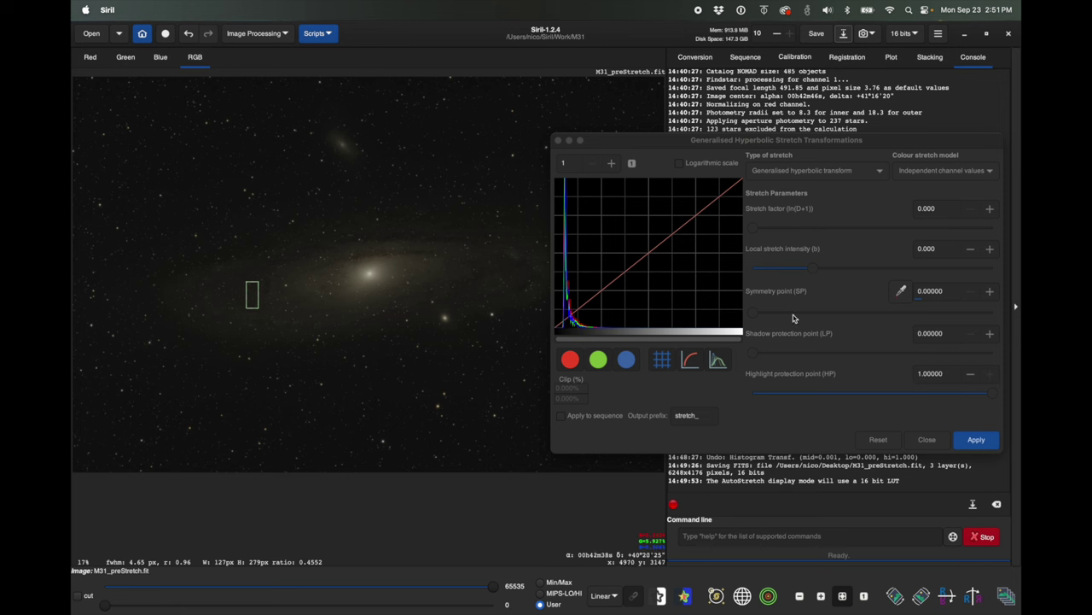
click(884, 143)
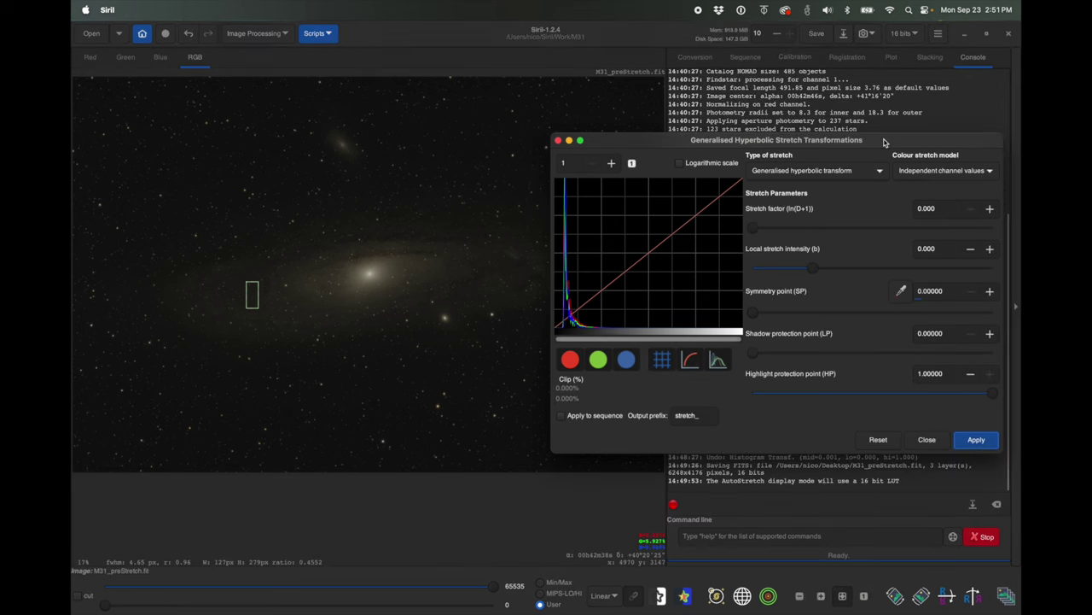
click(902, 291)
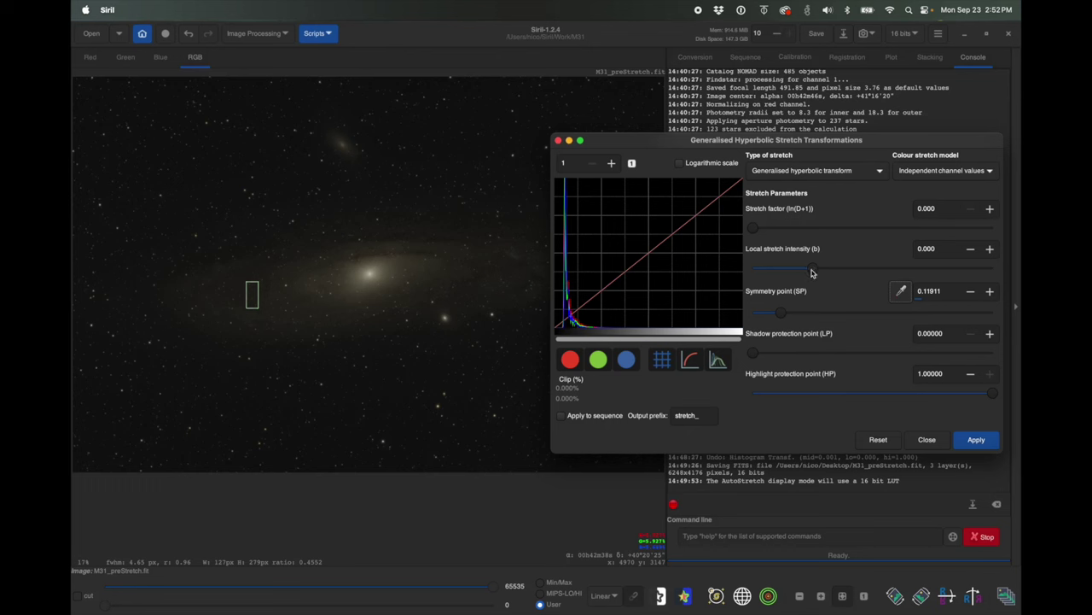
drag(813, 271, 838, 278)
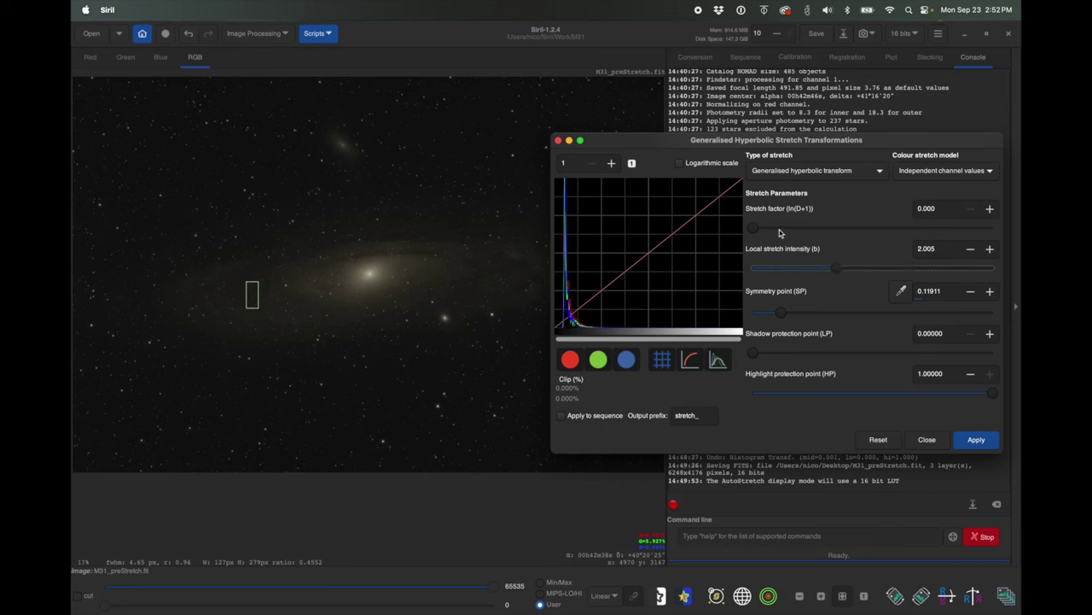
Apply the second hyperbolic stretch with a stretch factor of 1.267 and a highlight protection point of 0.40323
drag(752, 231, 771, 232)
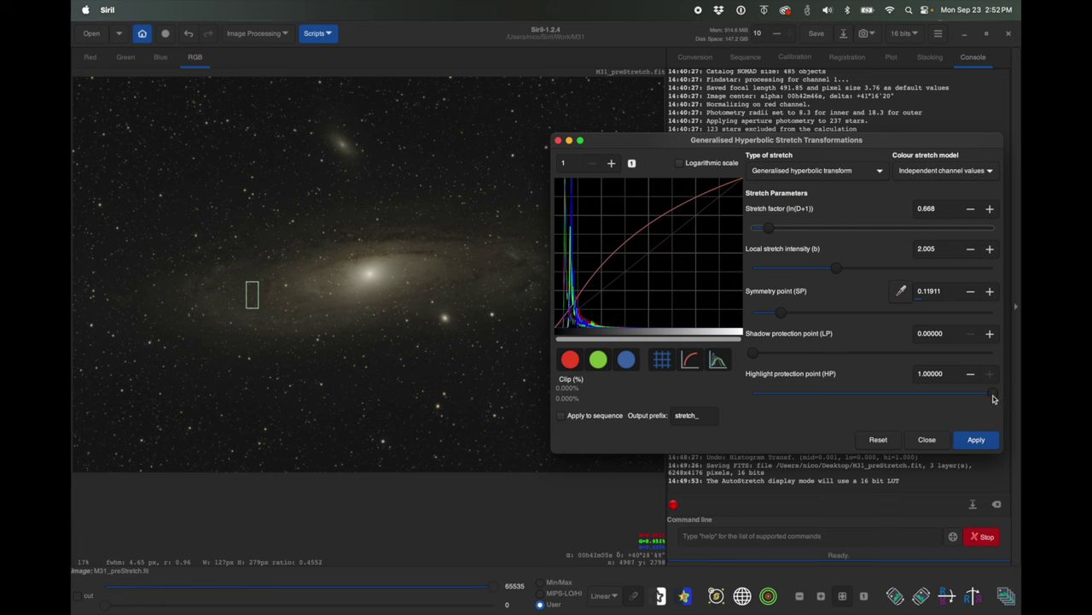
drag(993, 398, 882, 398)
drag(770, 229, 782, 232)
drag(873, 397, 849, 395)
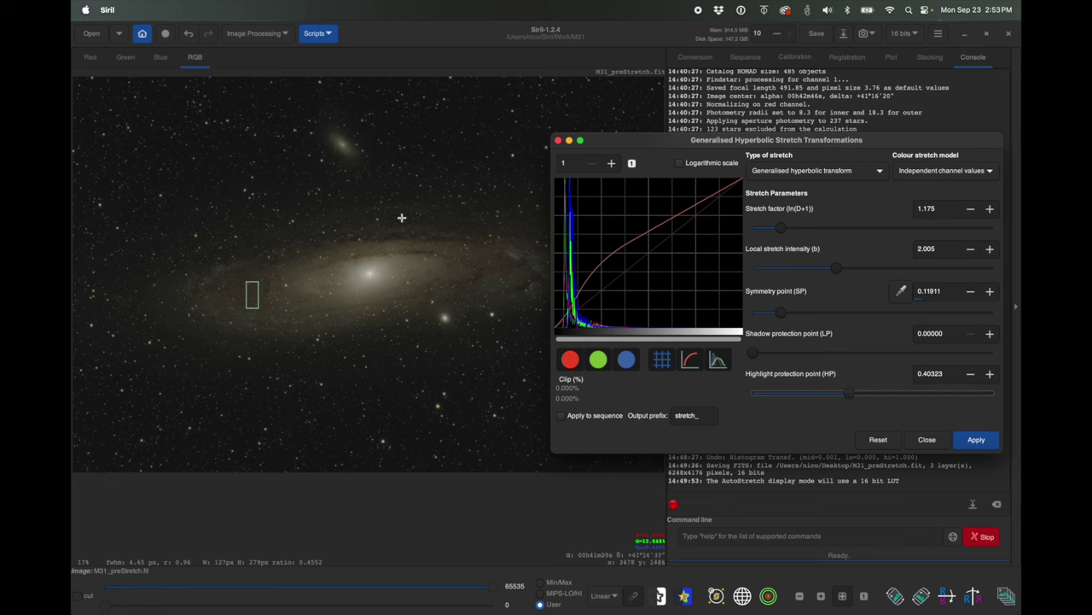
click(784, 228)
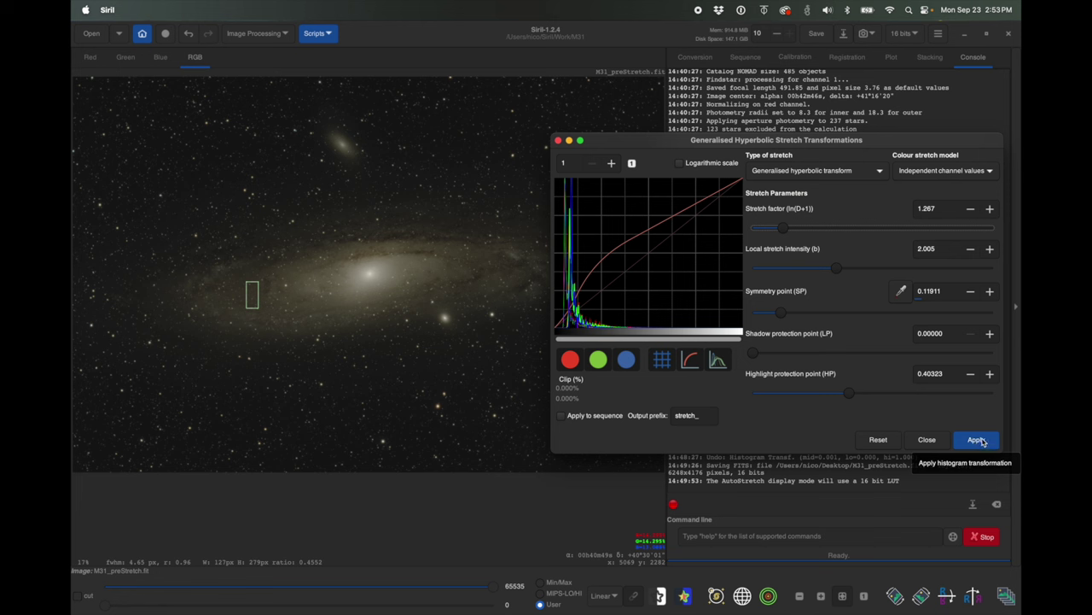
click(978, 440)
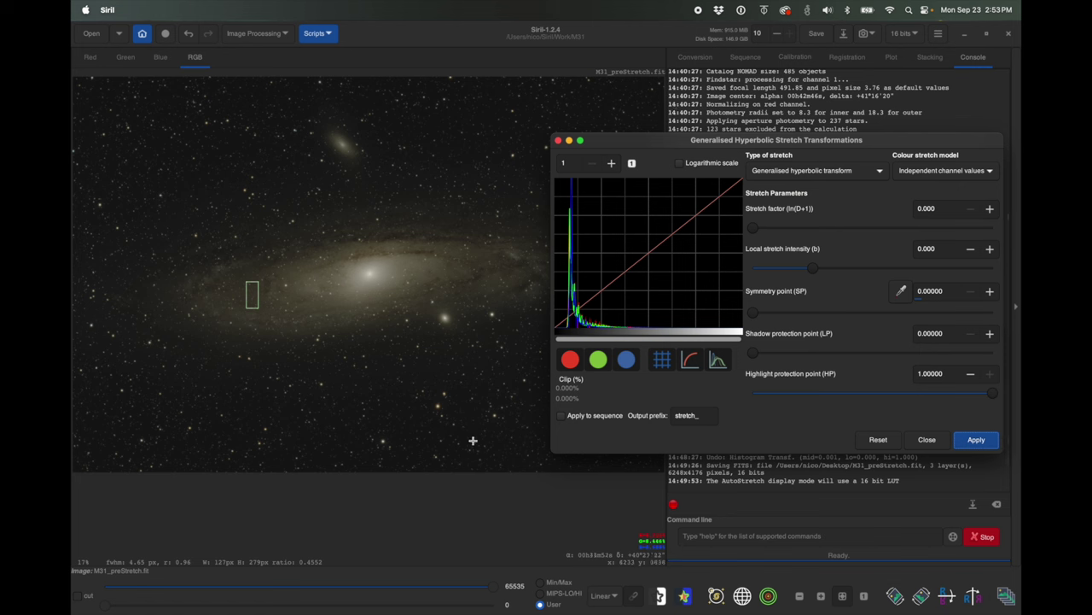
Change the stretch type to Linear stretch (BP shift) and apply a black point of 0.02995
click(822, 173)
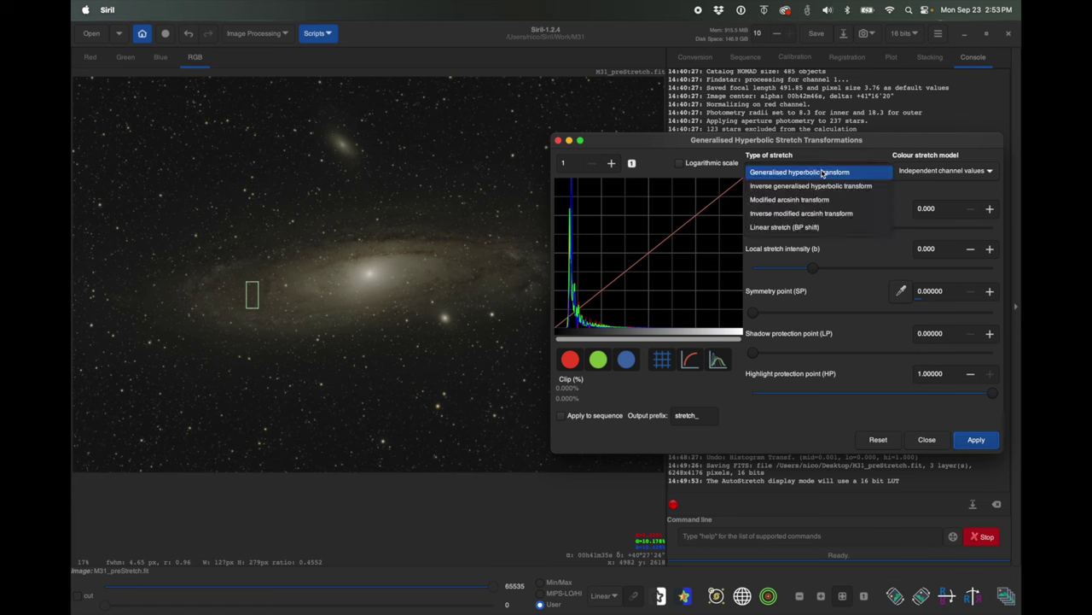
click(802, 227)
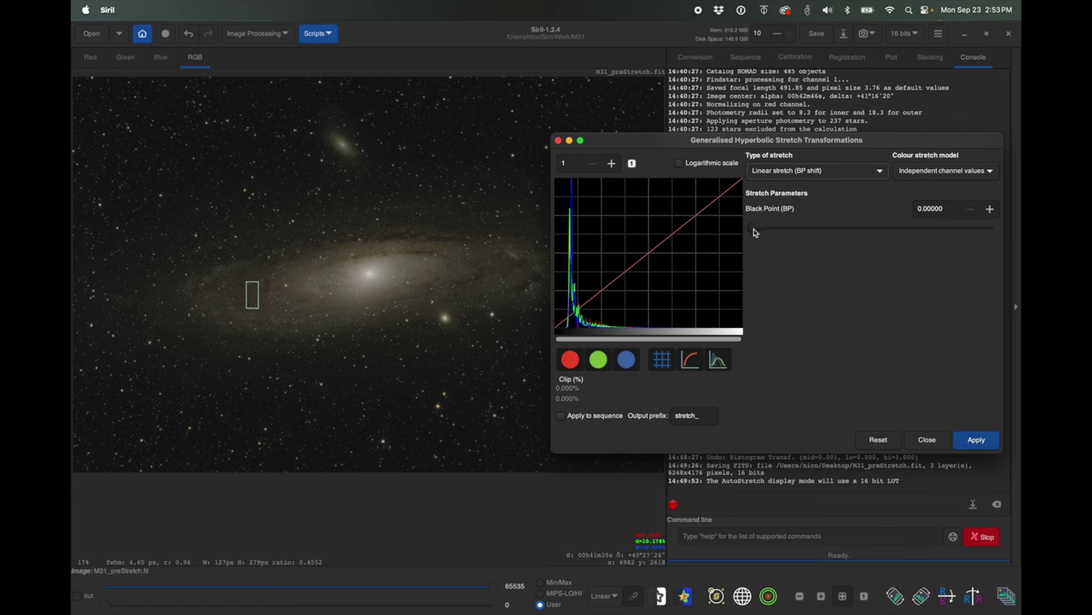
drag(754, 228, 765, 233)
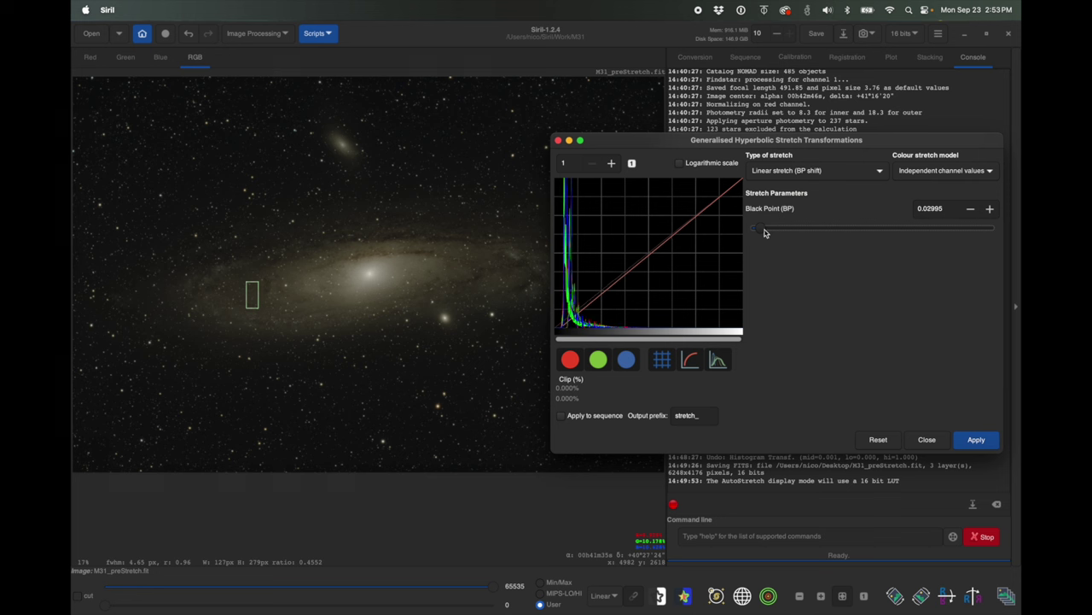
click(982, 441)
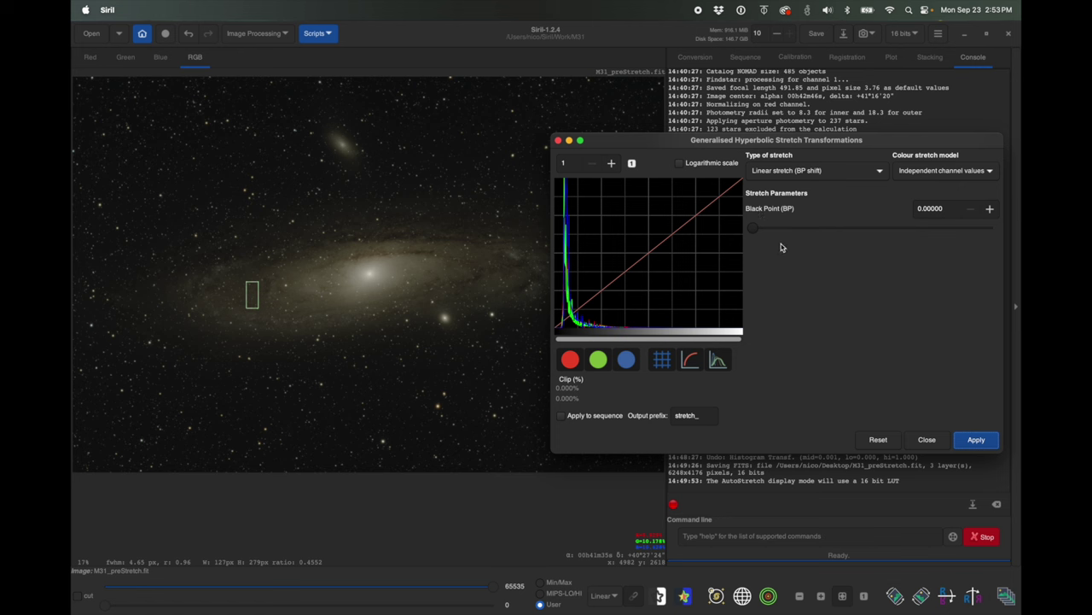
Stretch again with the Generalised hyperbolic transform, sampling the symmetry point from the selection, with local intensity 2.419 and stretch factor 0.230, and close the dialog
click(782, 171)
click(781, 117)
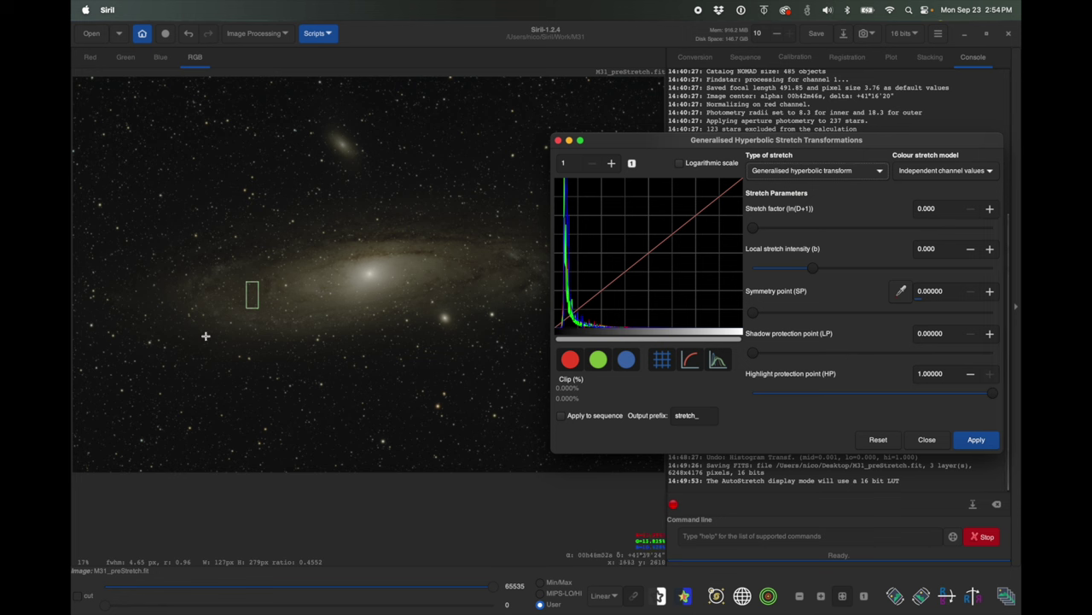
click(903, 291)
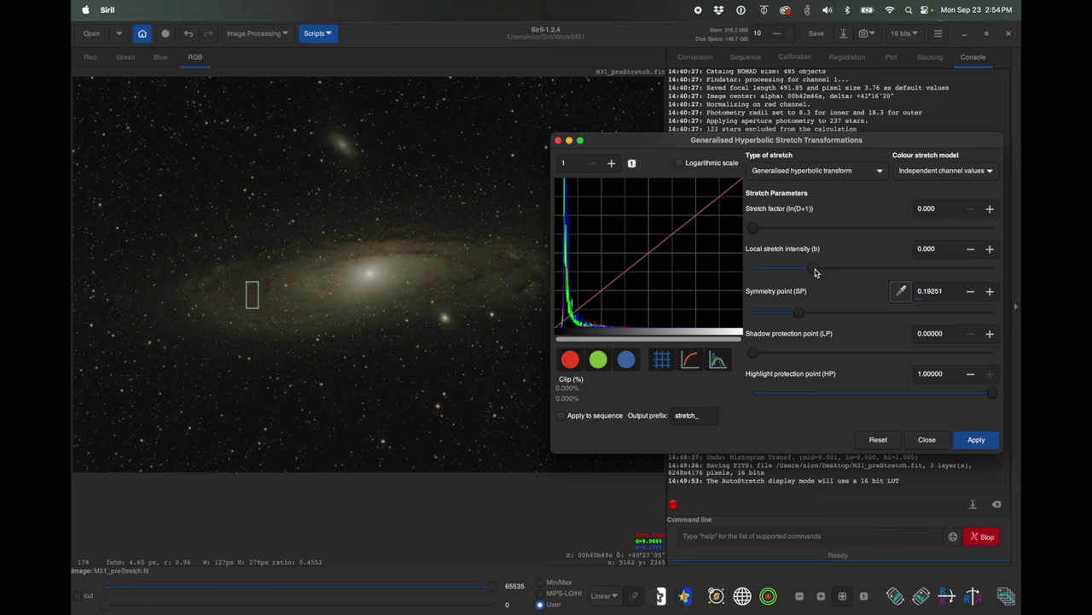
drag(815, 271, 837, 272)
drag(754, 230, 762, 231)
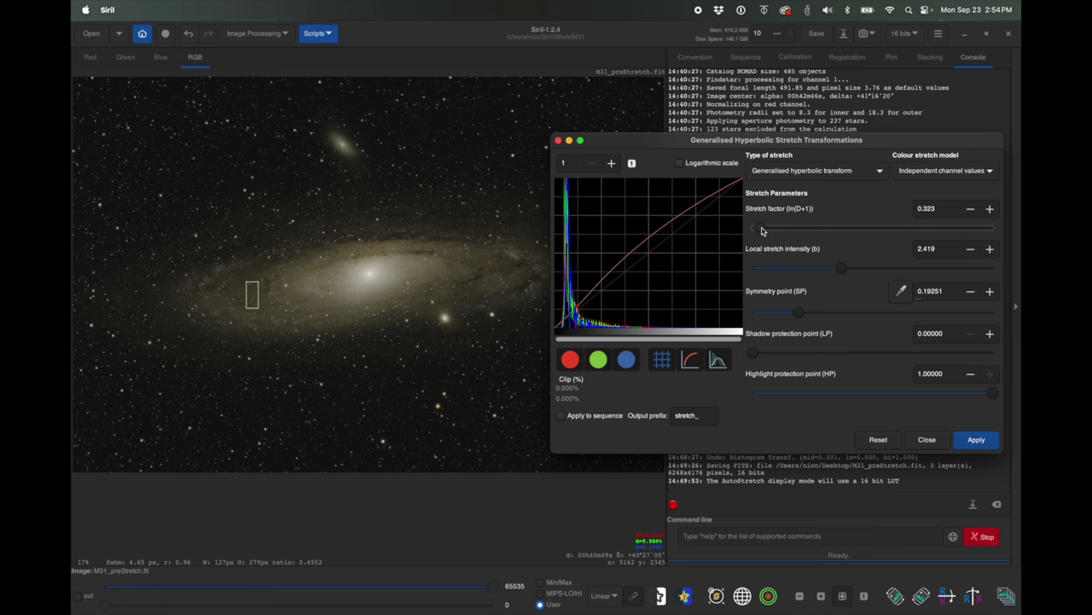
drag(762, 231, 763, 232)
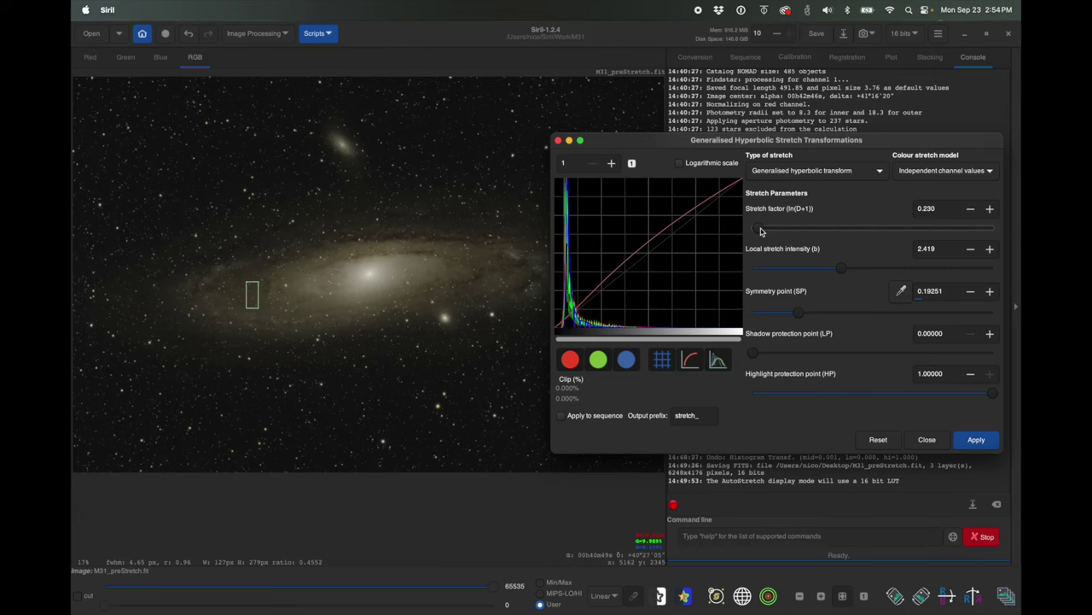
key(Escape)
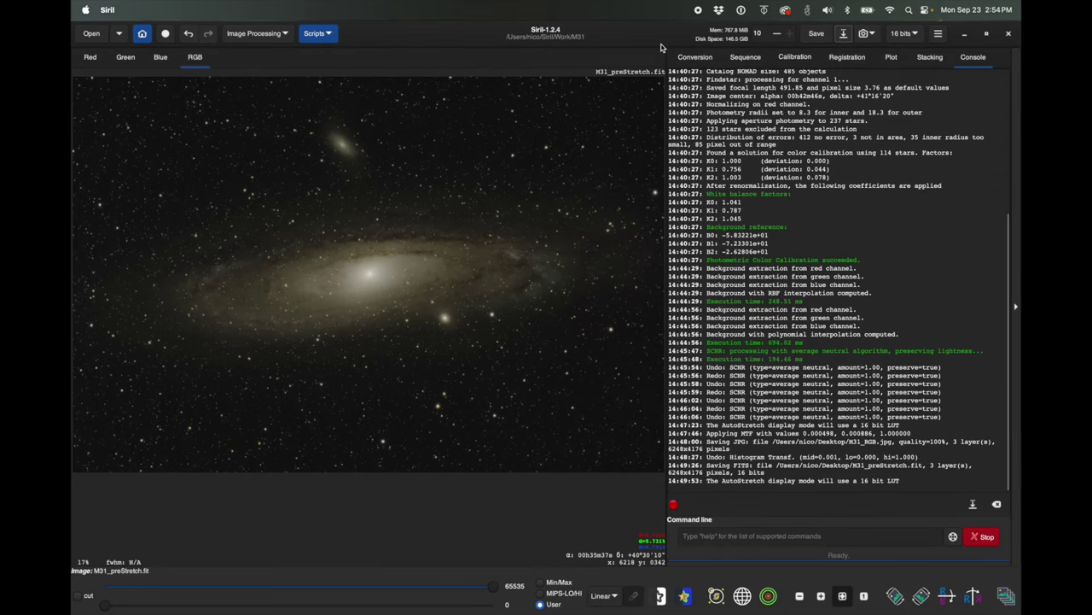
Open M31_RGB.jpg from the Desktop in Preview to compare it with the new stretch, and switch back to Siril
mouse_move(516, 607)
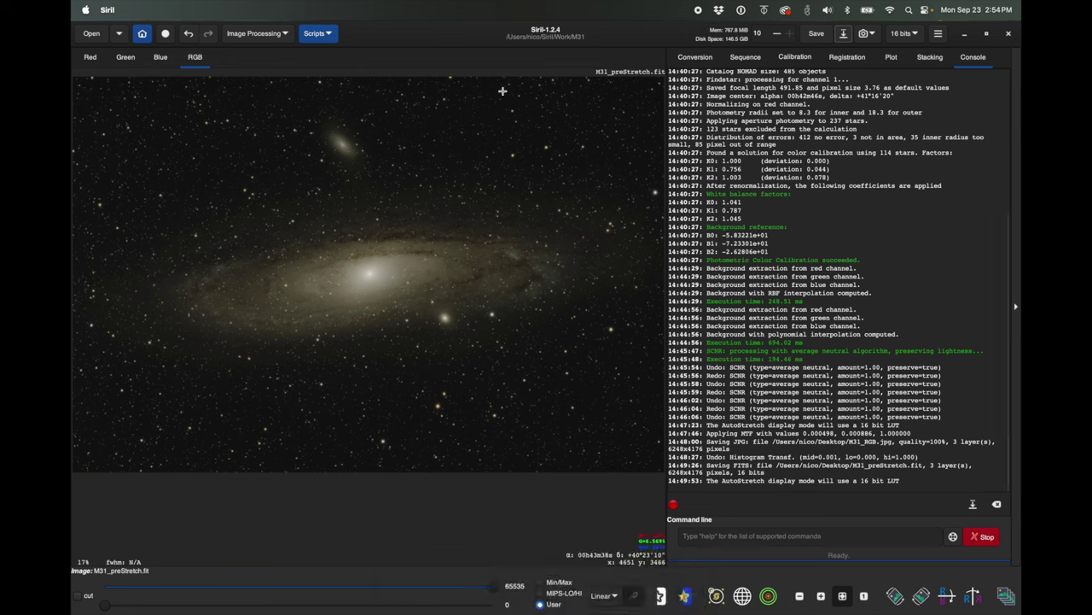
click(422, 589)
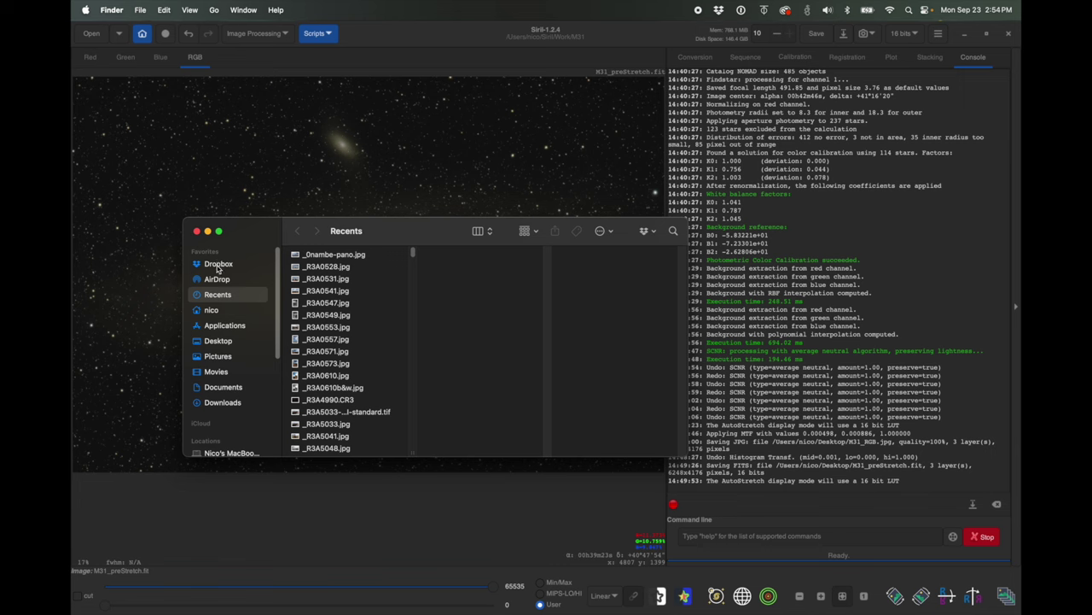
click(224, 343)
double_click(320, 309)
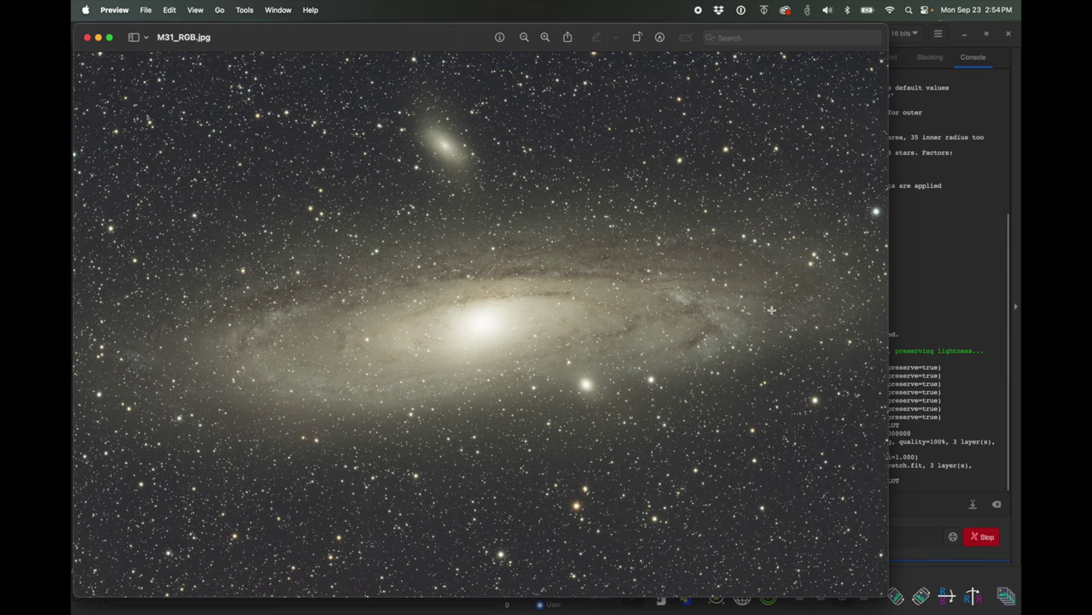
click(931, 283)
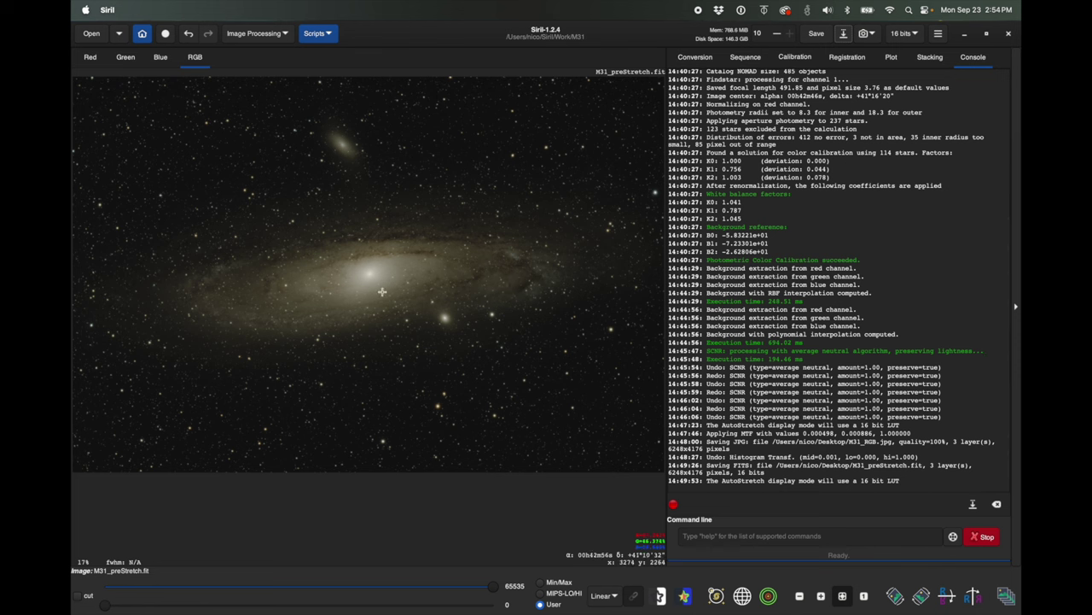
Open Contrast-Limited Adaptive Histogram Equalization and toggle its preview off and on to compare the effect on the galaxy, leaving the preview off
scroll(383, 292, down, 1)
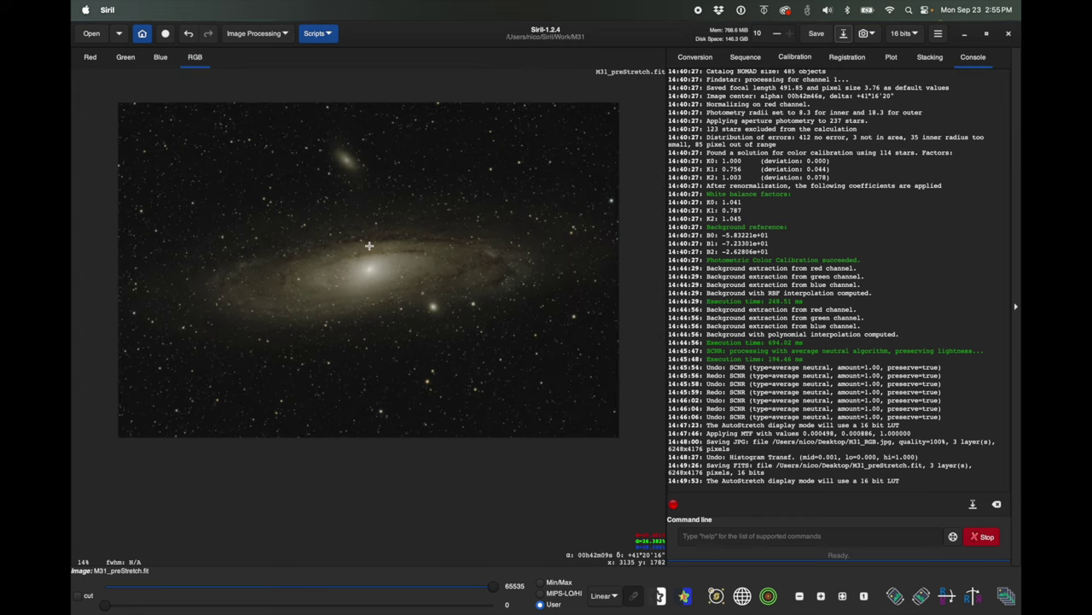
click(277, 36)
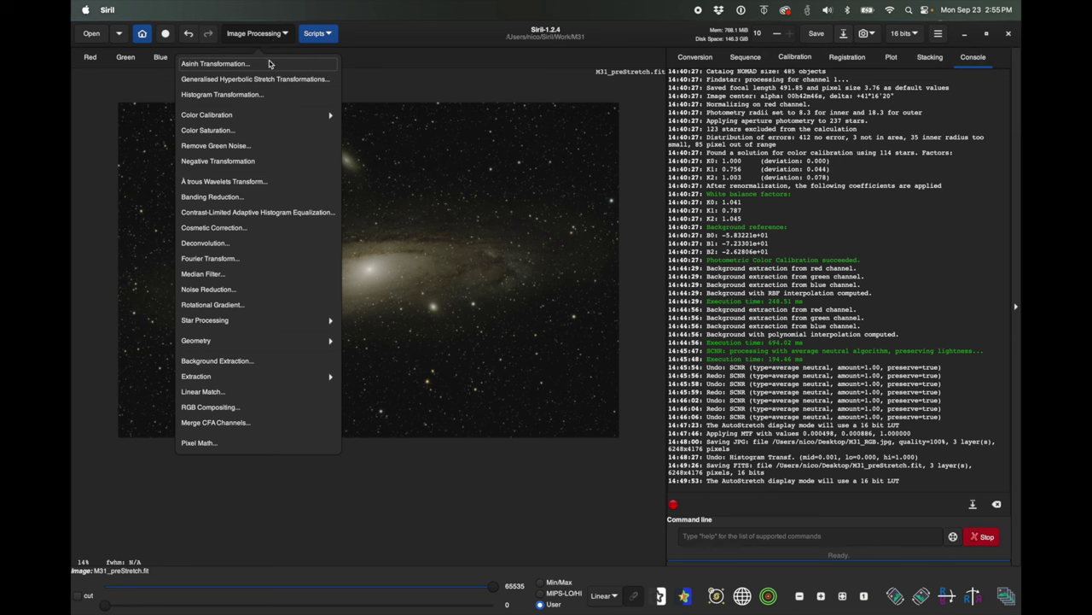
click(256, 212)
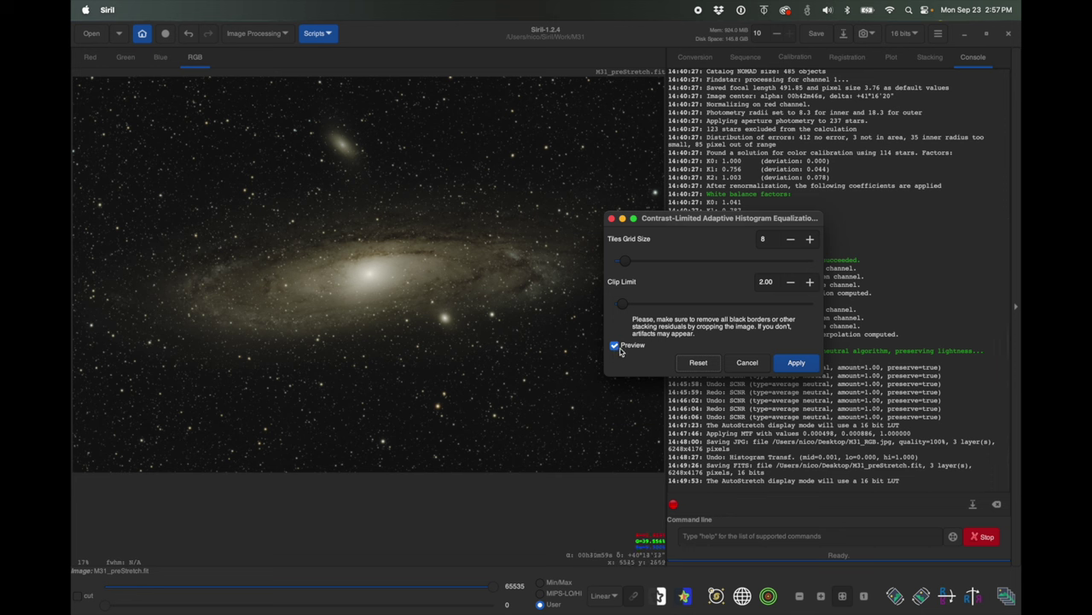
click(614, 346)
click(616, 347)
click(617, 347)
click(615, 347)
click(615, 347)
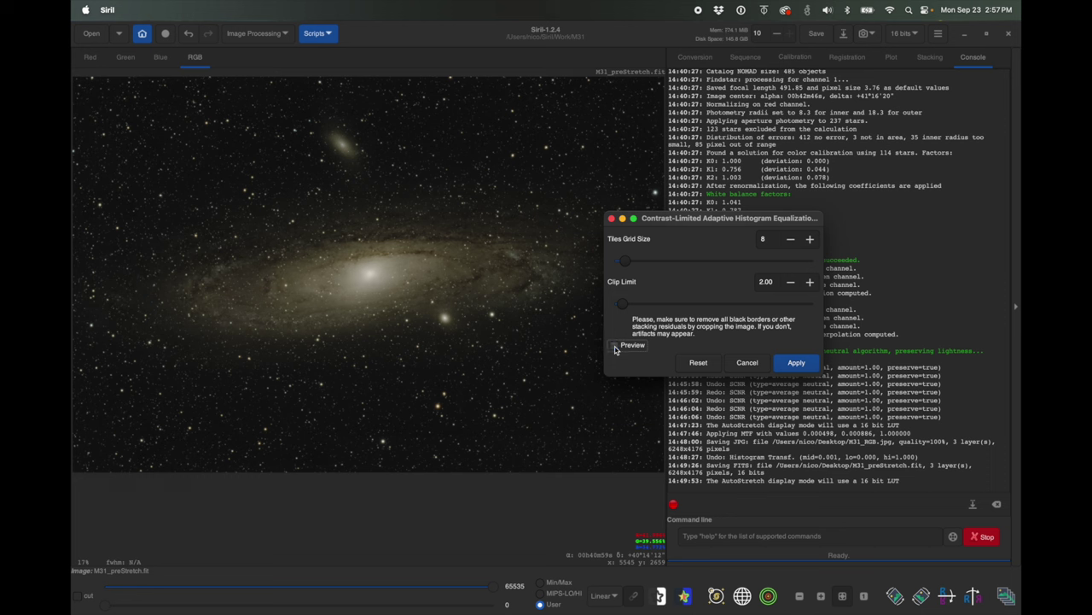
Toggle the equalization preview repeatedly to compare the galaxy with and without tiles grid size 8 and clip limit 2.00
click(615, 346)
click(615, 346)
click(614, 345)
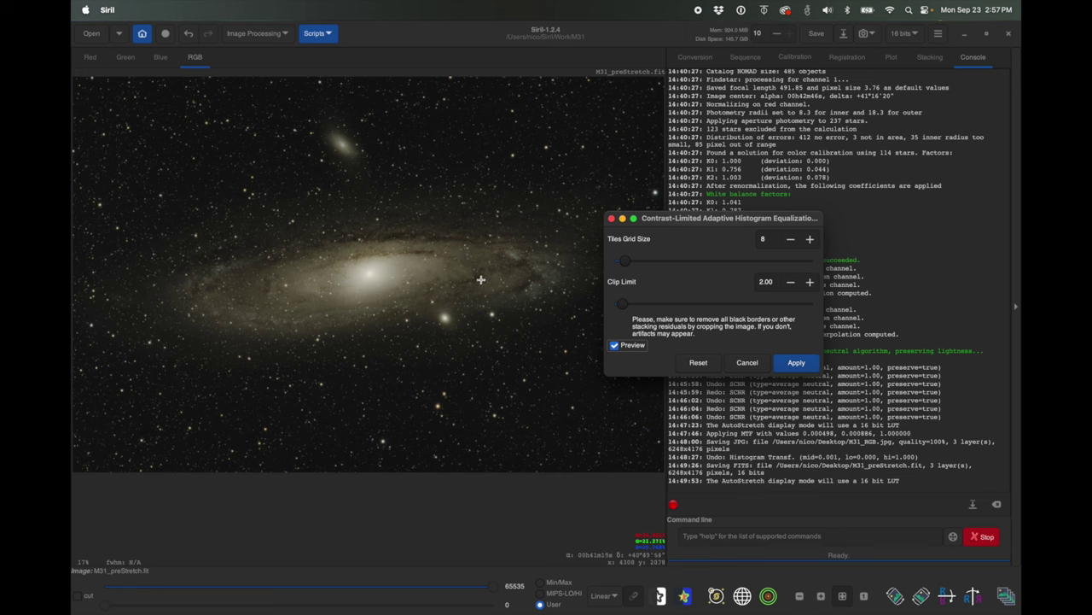
click(615, 346)
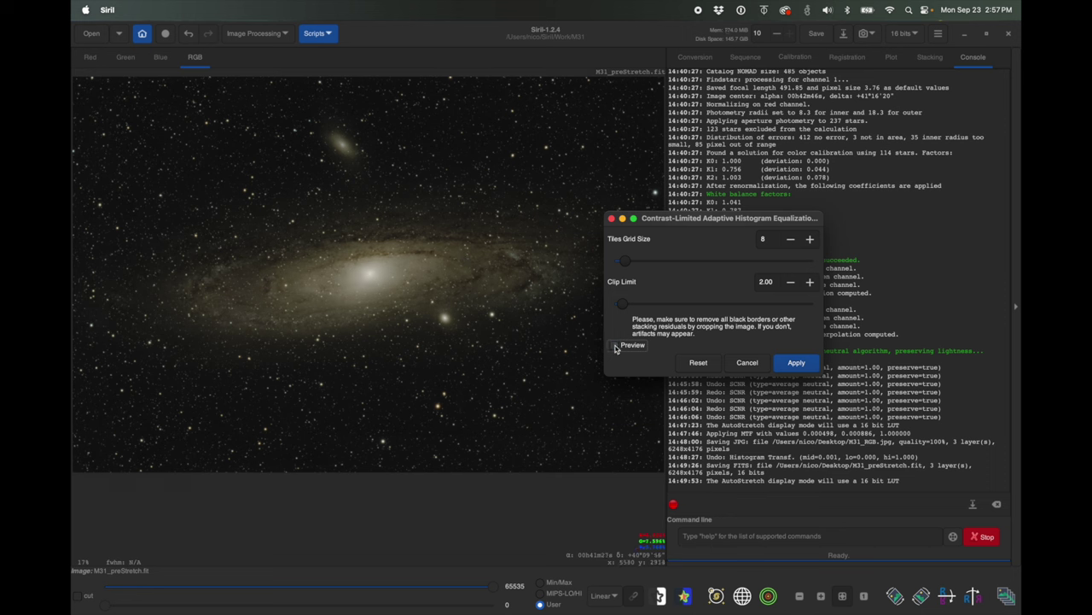
click(614, 347)
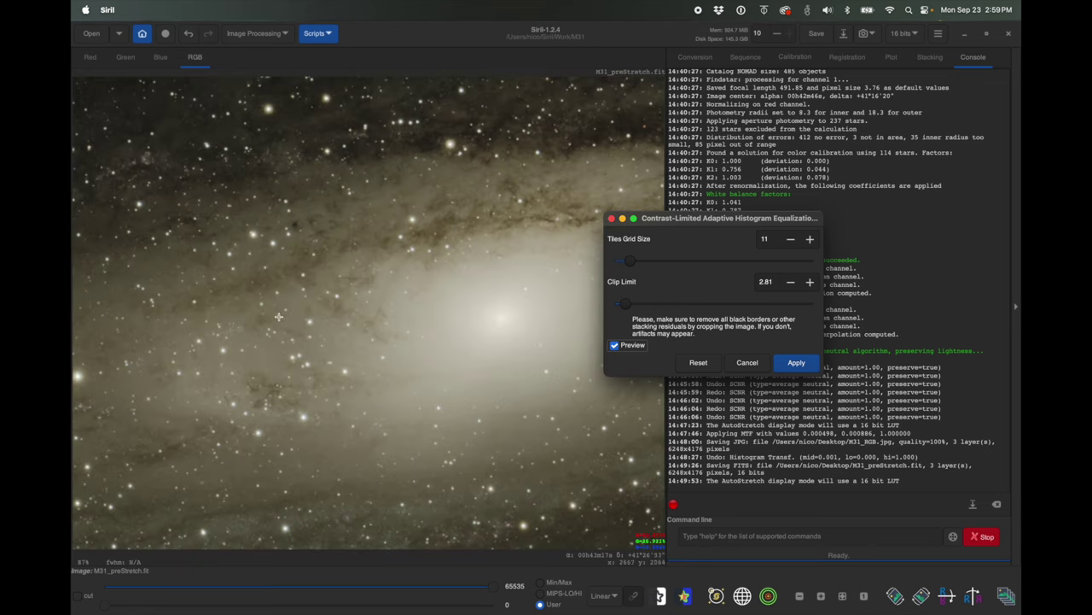
Try a tiles grid size of 31 and a clip limit of 8.39, compare the preview, and reset the equalization settings
click(843, 597)
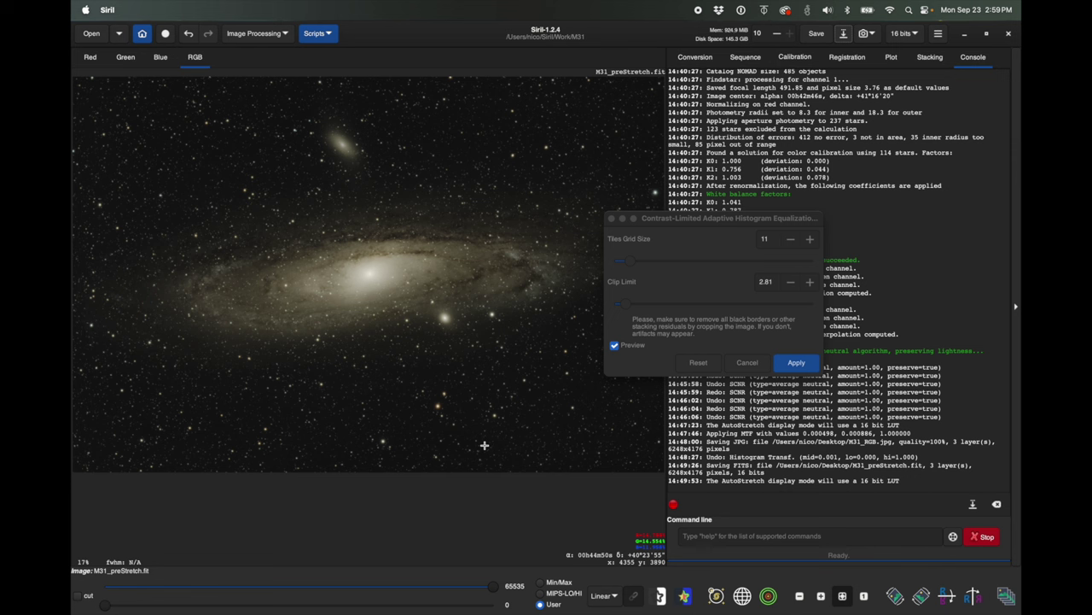
click(683, 253)
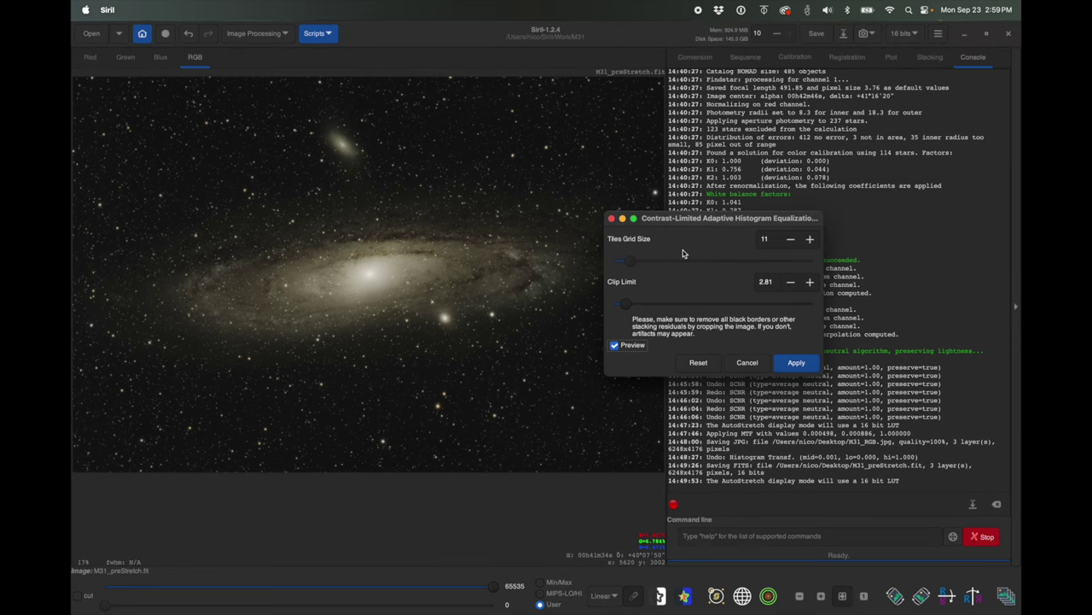
drag(634, 264, 661, 262)
drag(628, 306, 651, 306)
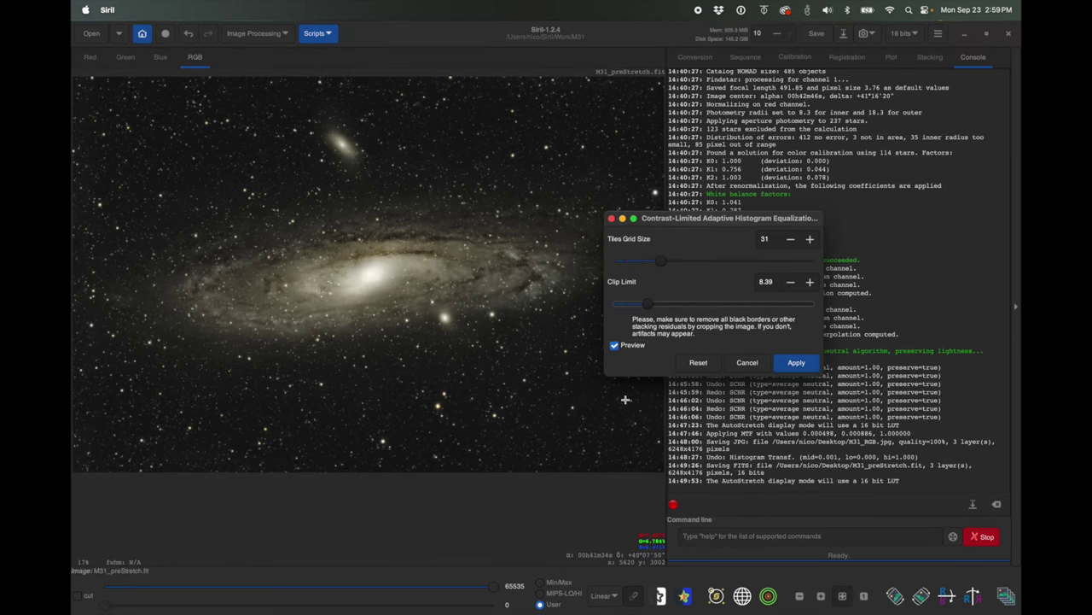
click(614, 346)
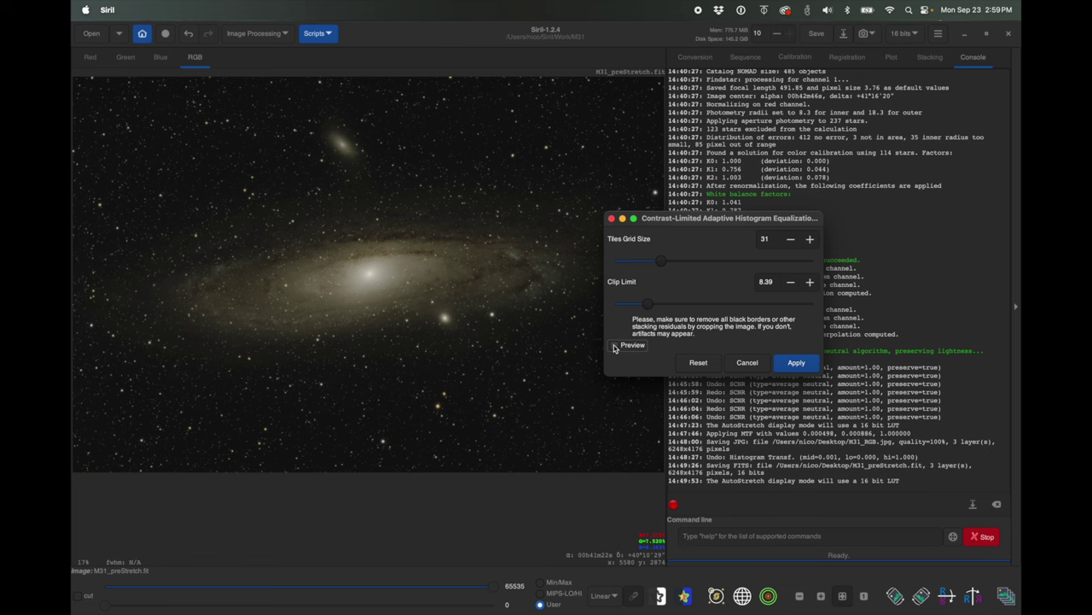
click(614, 347)
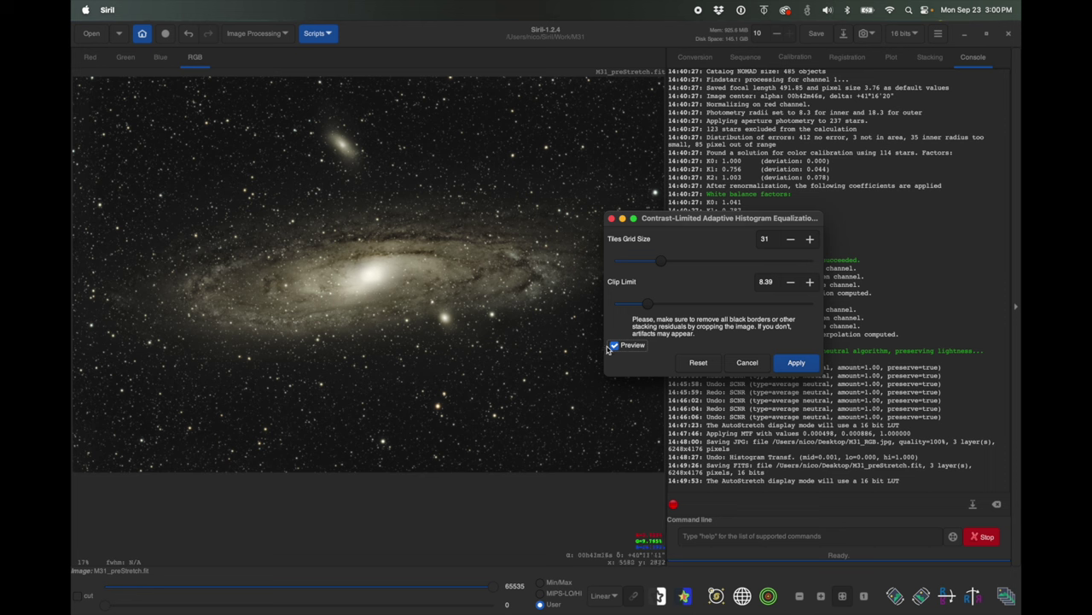
click(697, 364)
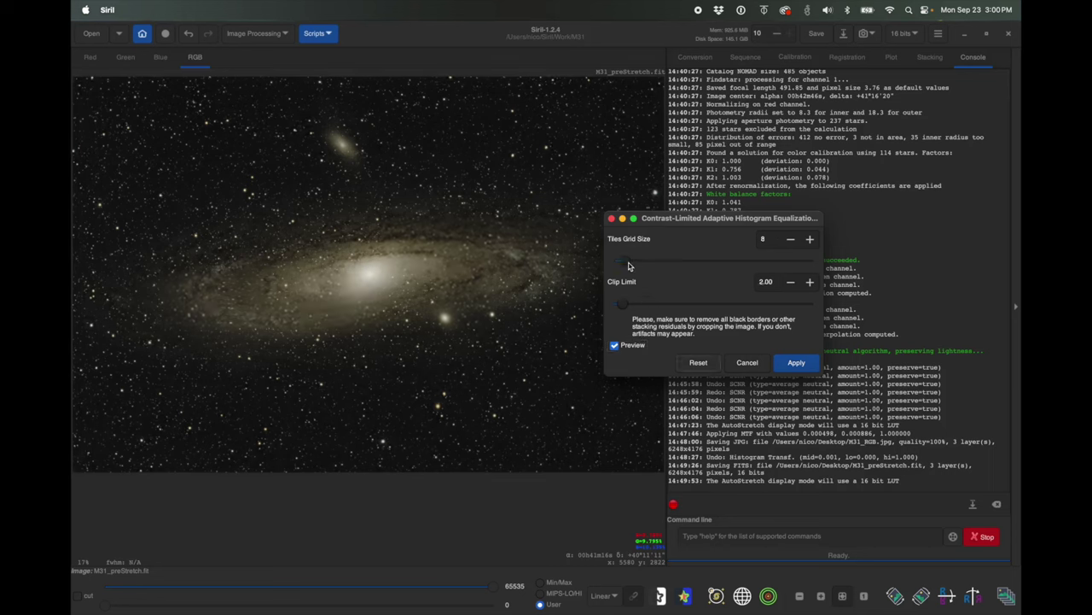
Set the tiles grid size to 13 and the clip limit to 3.22, and toggle the preview to compare the effect
drag(630, 263, 636, 263)
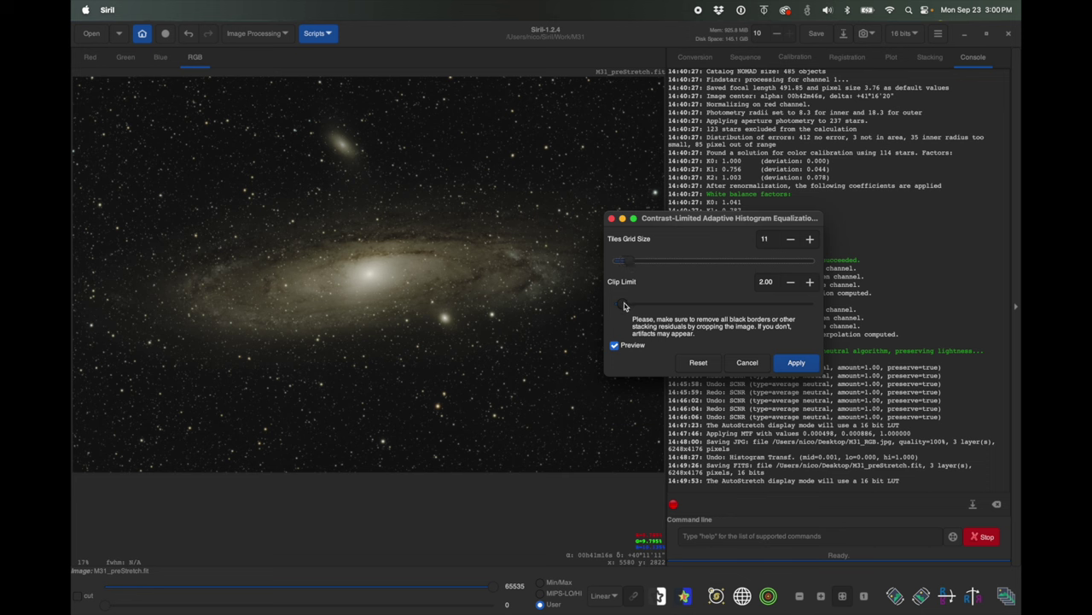
key(Right)
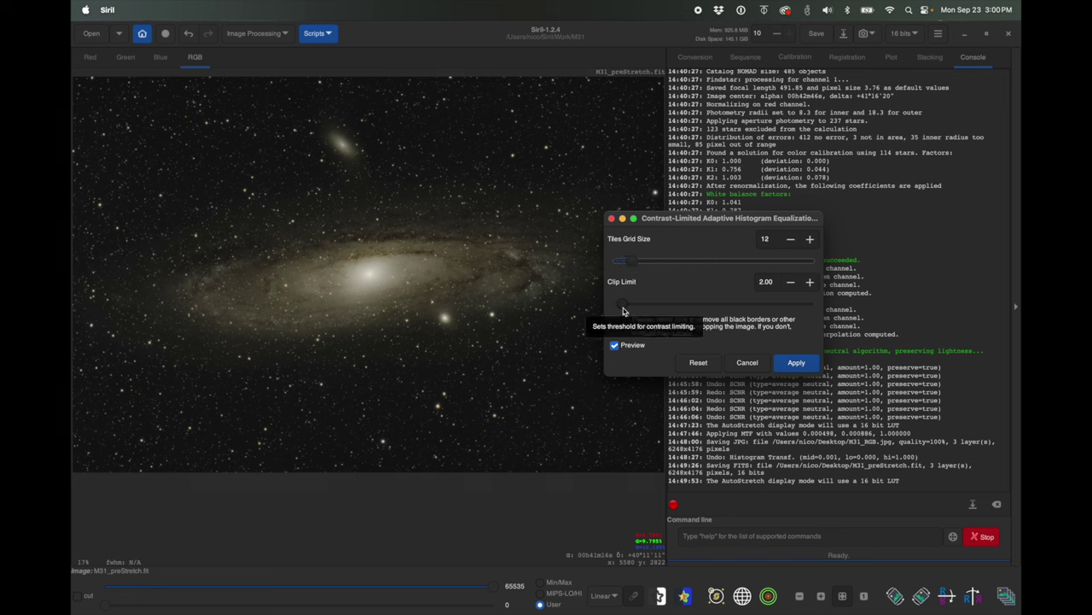
drag(623, 308, 625, 307)
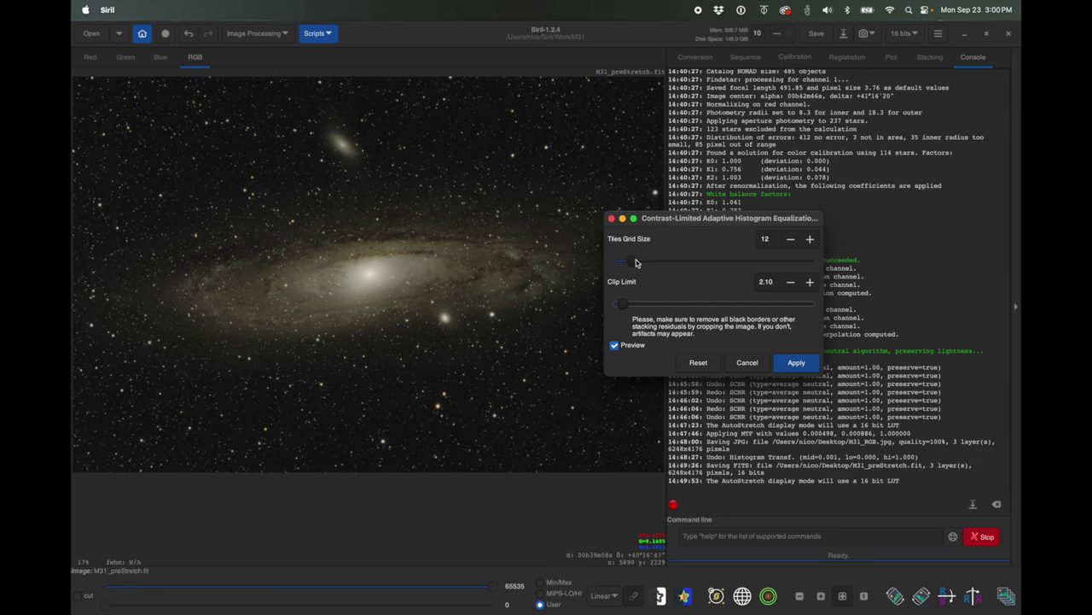
drag(638, 261, 641, 261)
drag(626, 307, 630, 309)
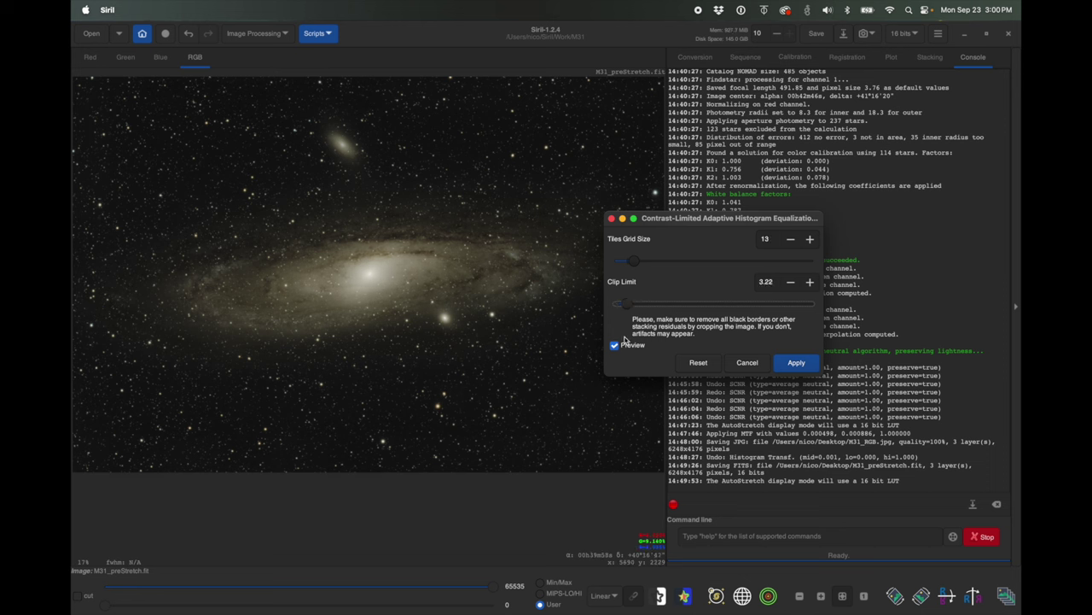
click(615, 346)
click(615, 346)
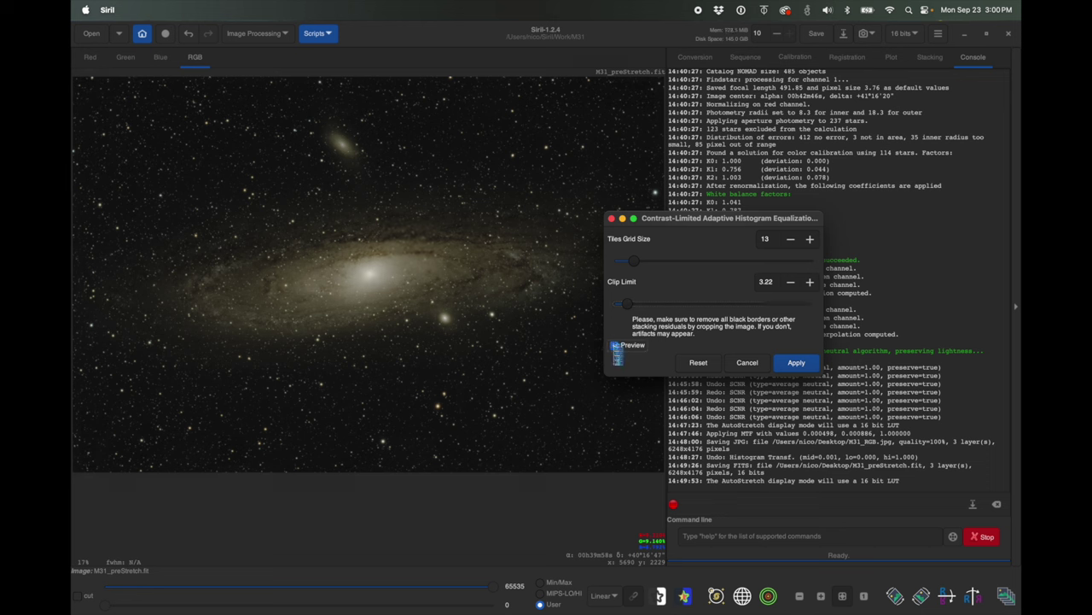
click(614, 346)
click(614, 347)
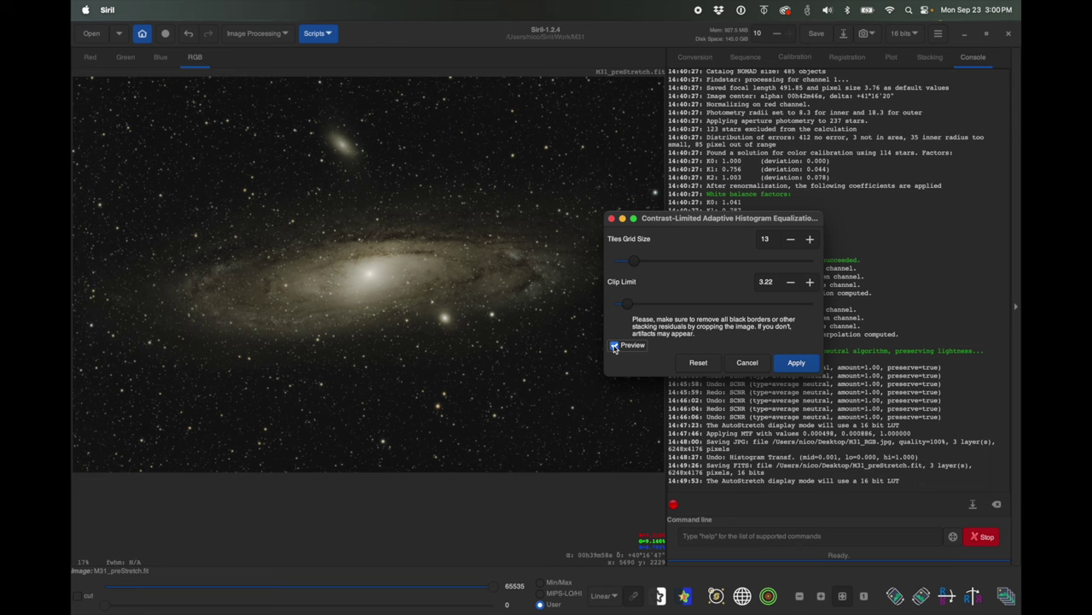
Examine the previewed galaxy core, dust lanes and outer arms up close, and apply the adaptive histogram equalization to the image
click(821, 596)
click(821, 596)
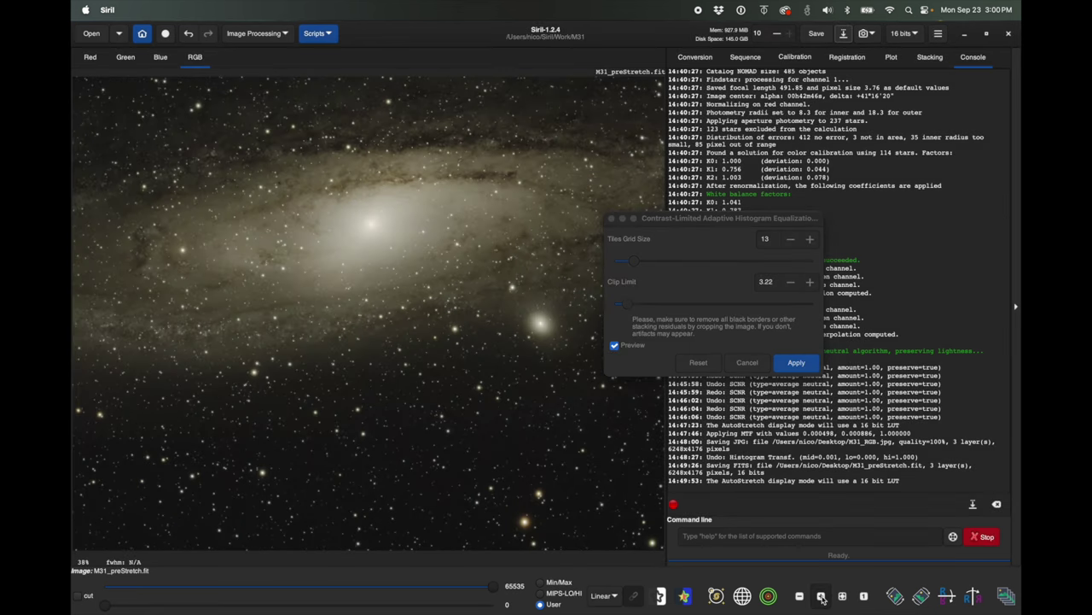
scroll(364, 365, up, 1)
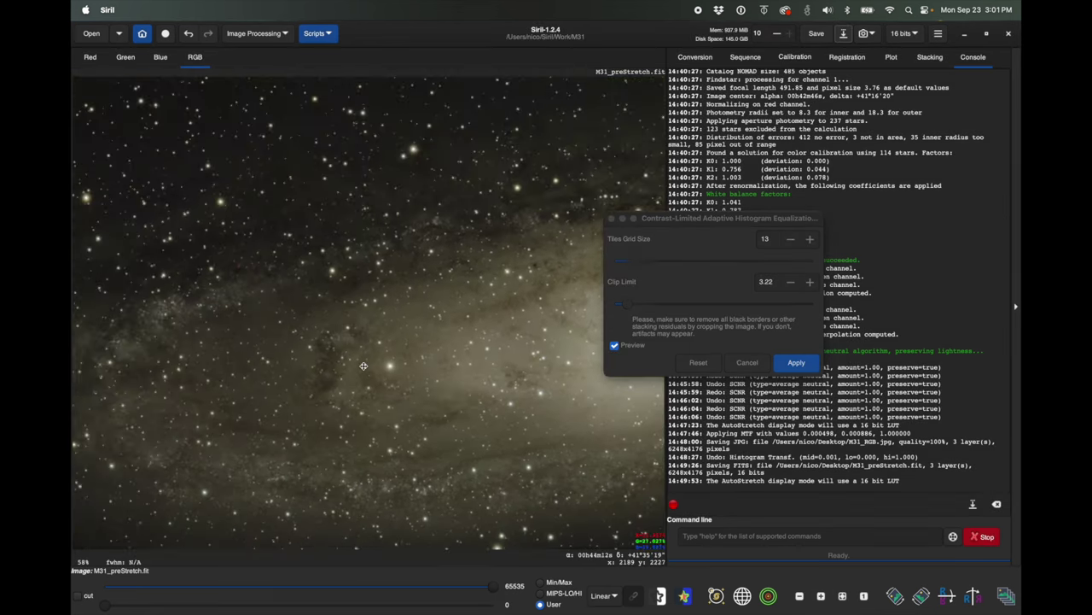
drag(364, 366, 86, 315)
drag(461, 267, 175, 230)
drag(431, 186, 266, 251)
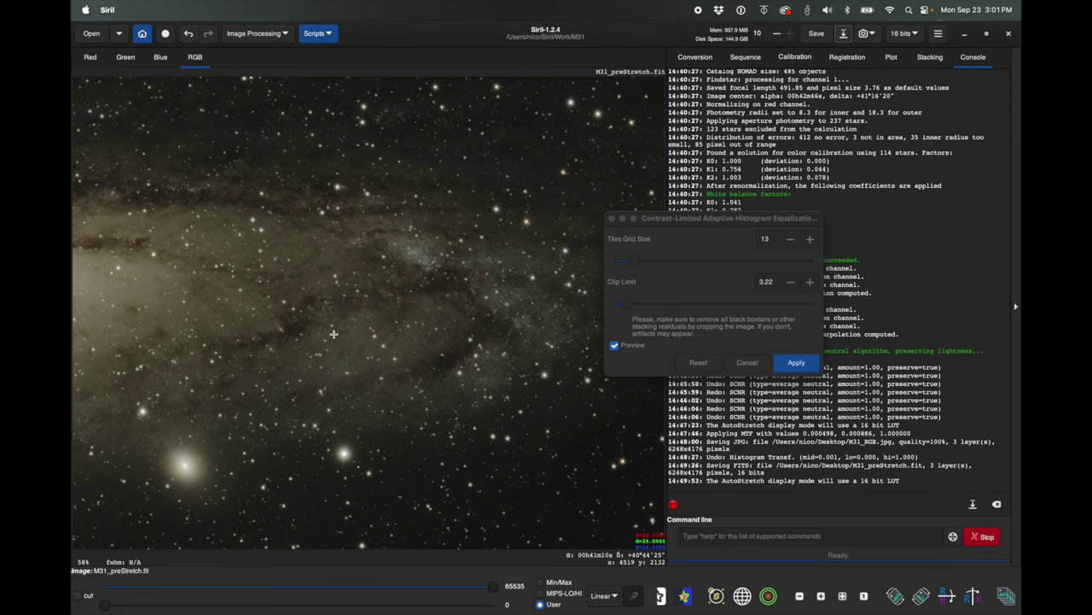
drag(244, 339, 603, 341)
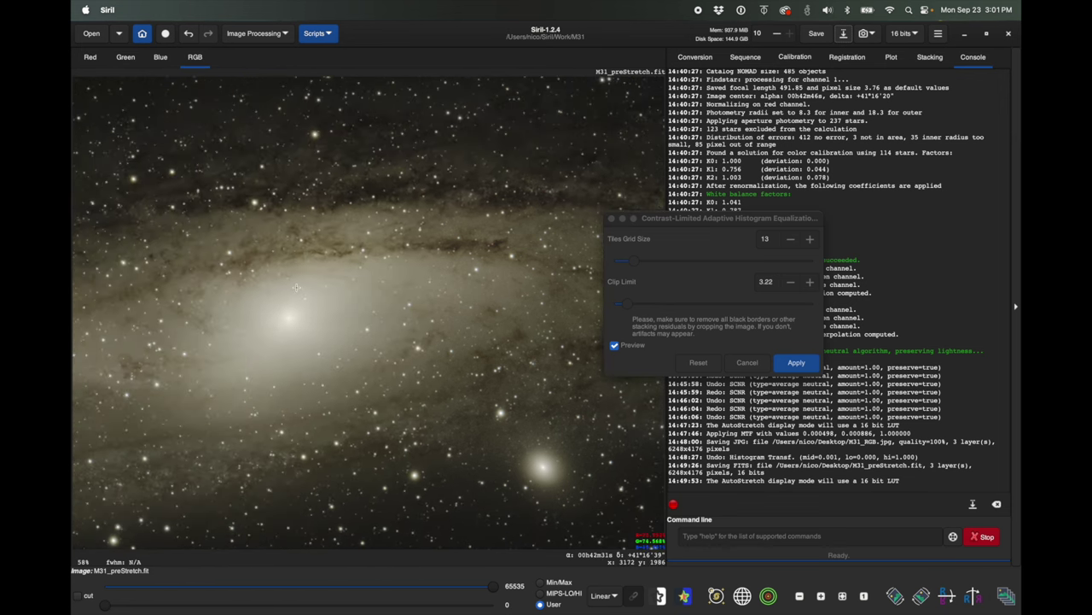
drag(238, 301, 532, 232)
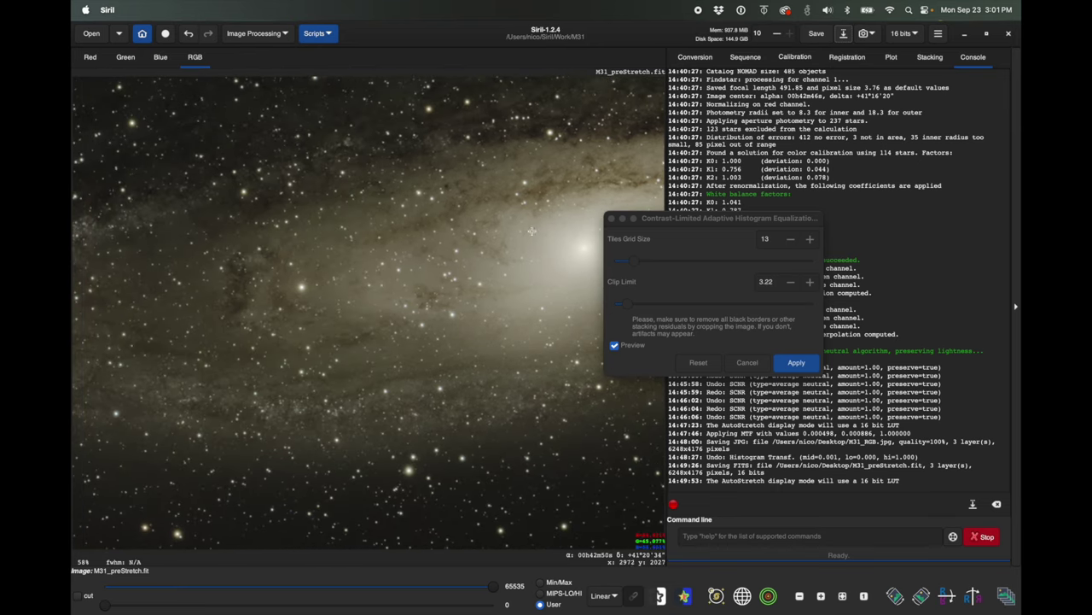
drag(316, 305, 120, 313)
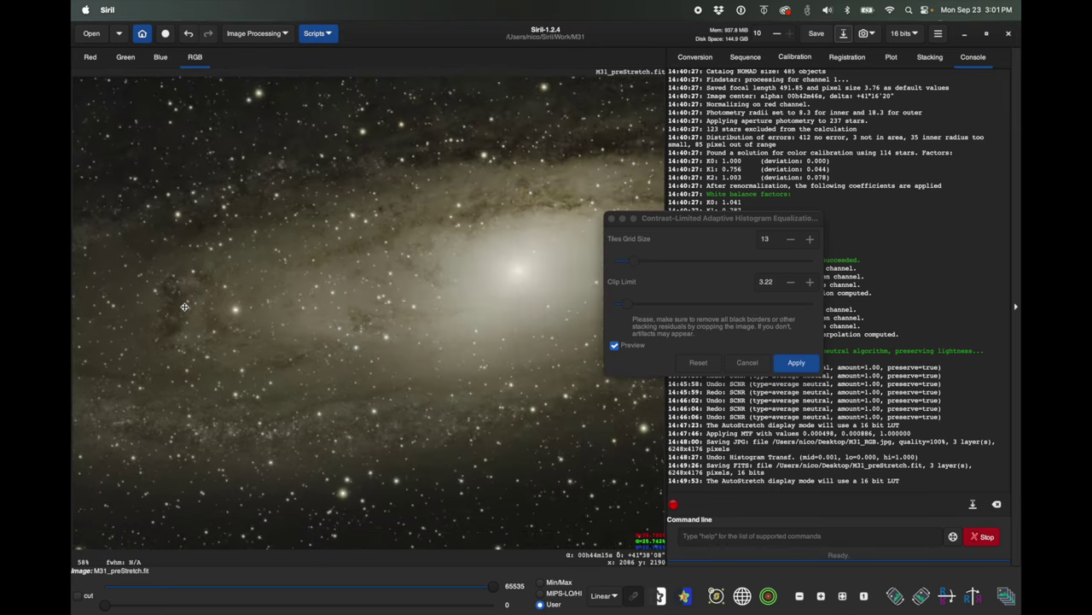
drag(359, 268, 316, 253)
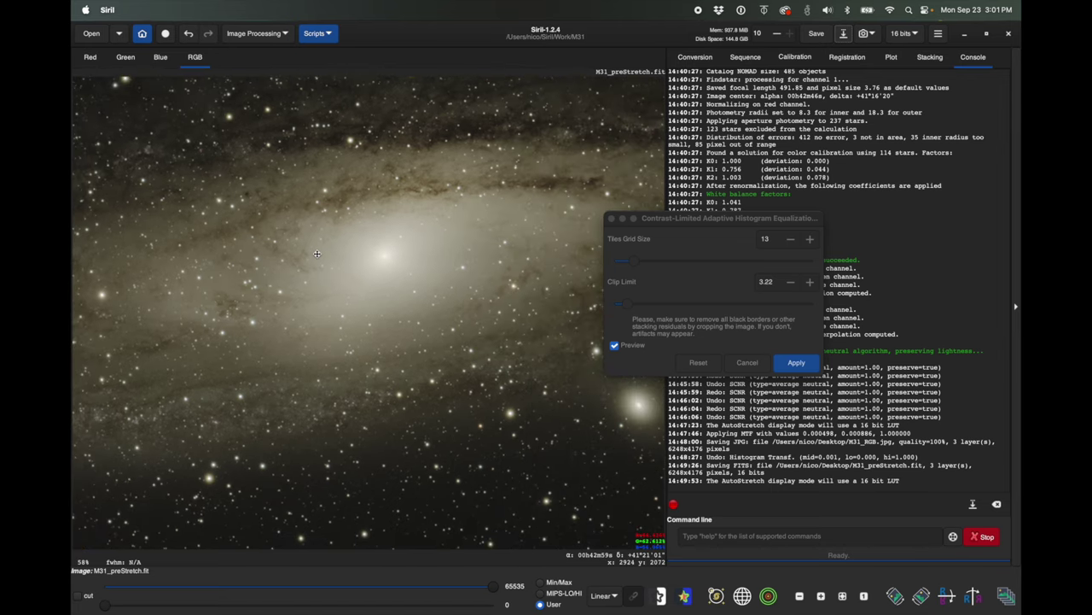
click(844, 596)
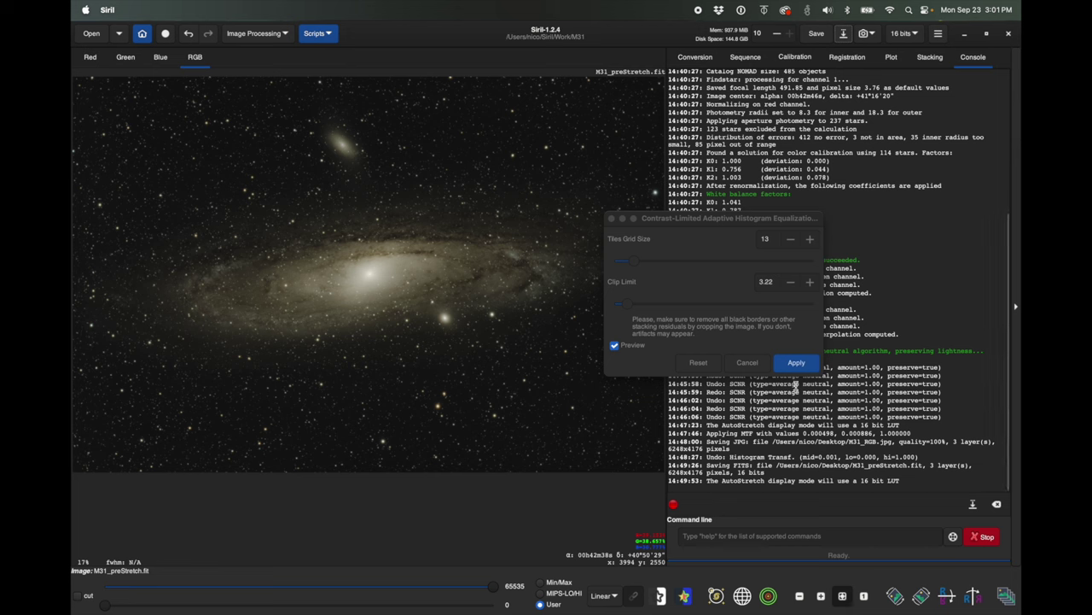
click(796, 363)
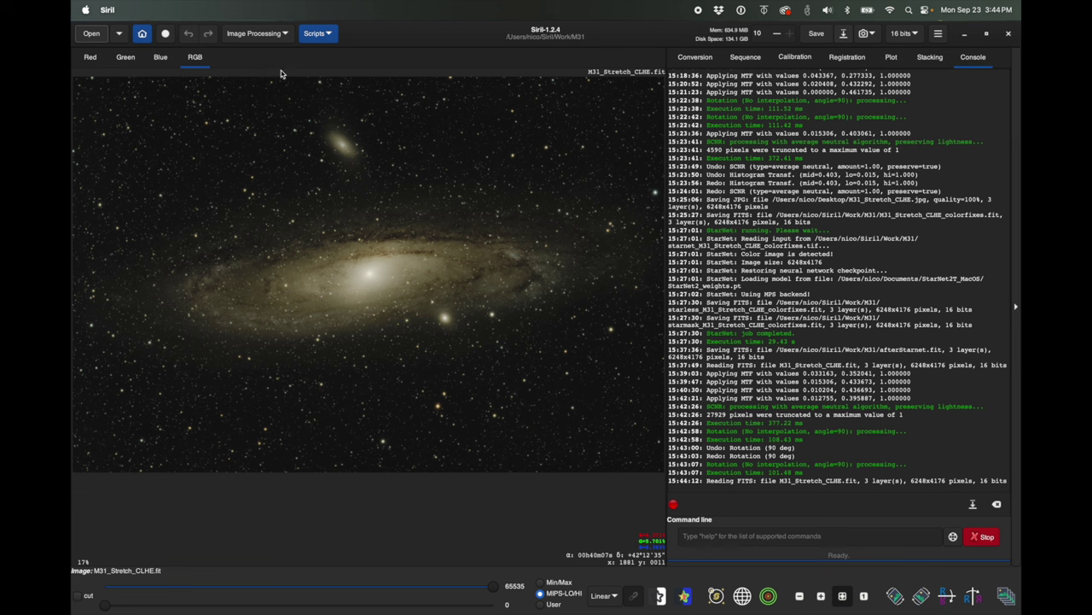
Apply a Color Saturation enhancement to M31_Stretch_CLHE.fit with the Global hue and an amount of 1.00
click(271, 40)
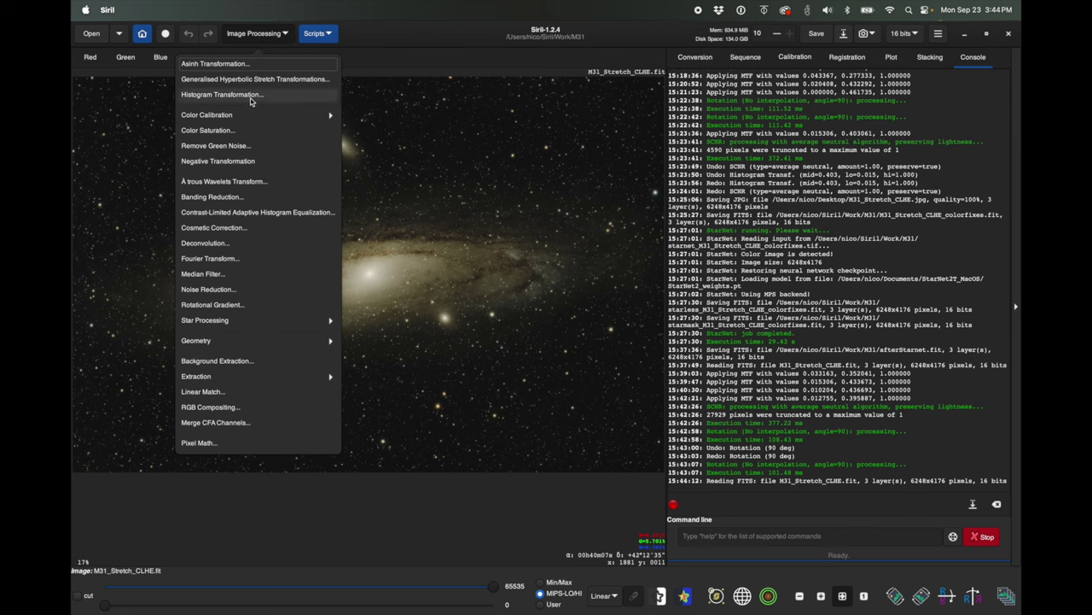
click(258, 41)
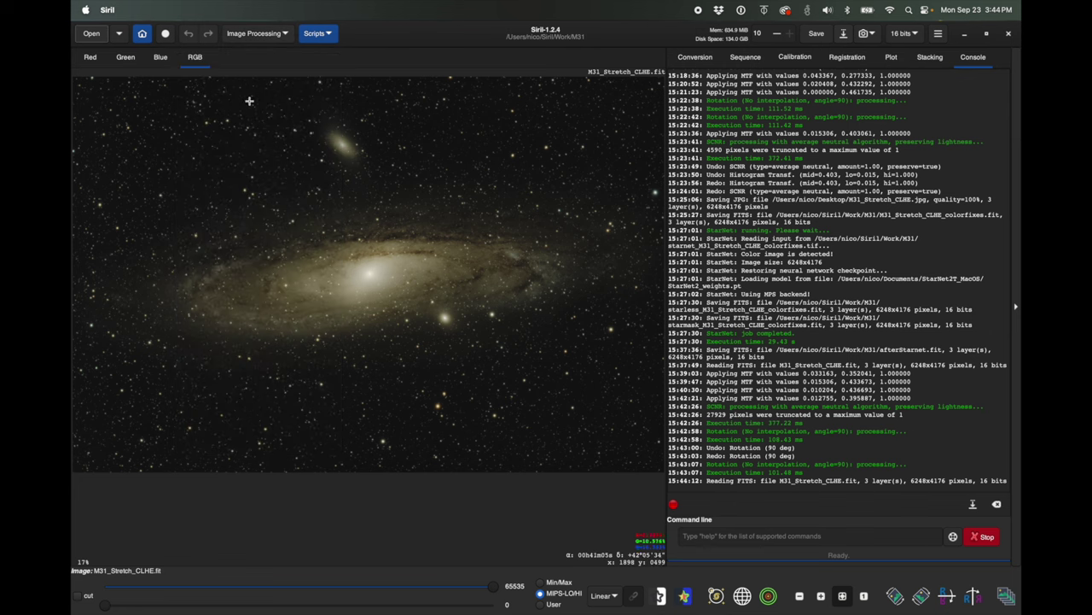
click(259, 38)
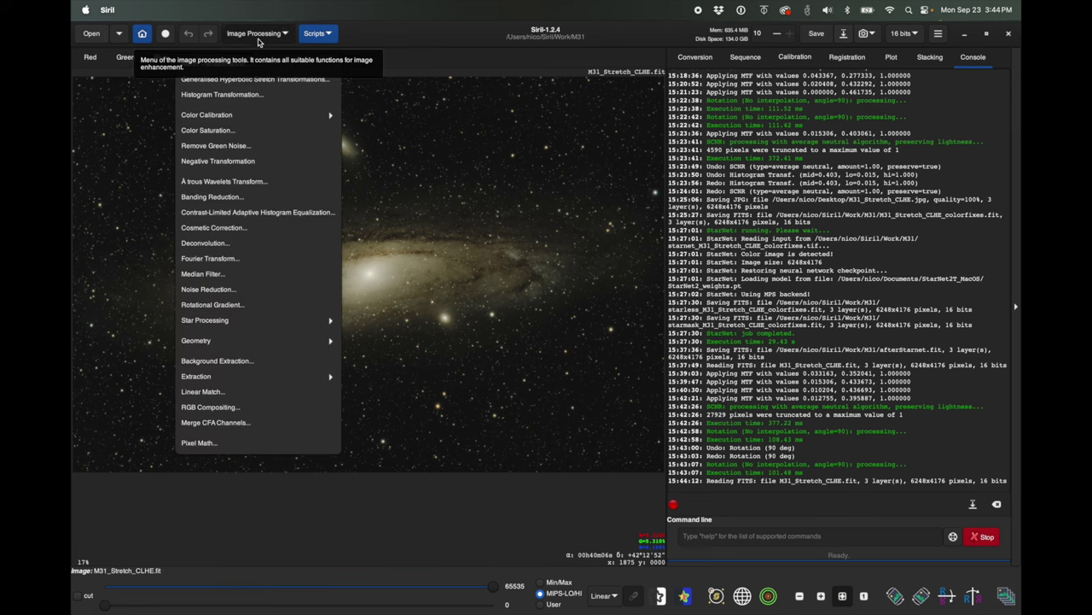
click(207, 130)
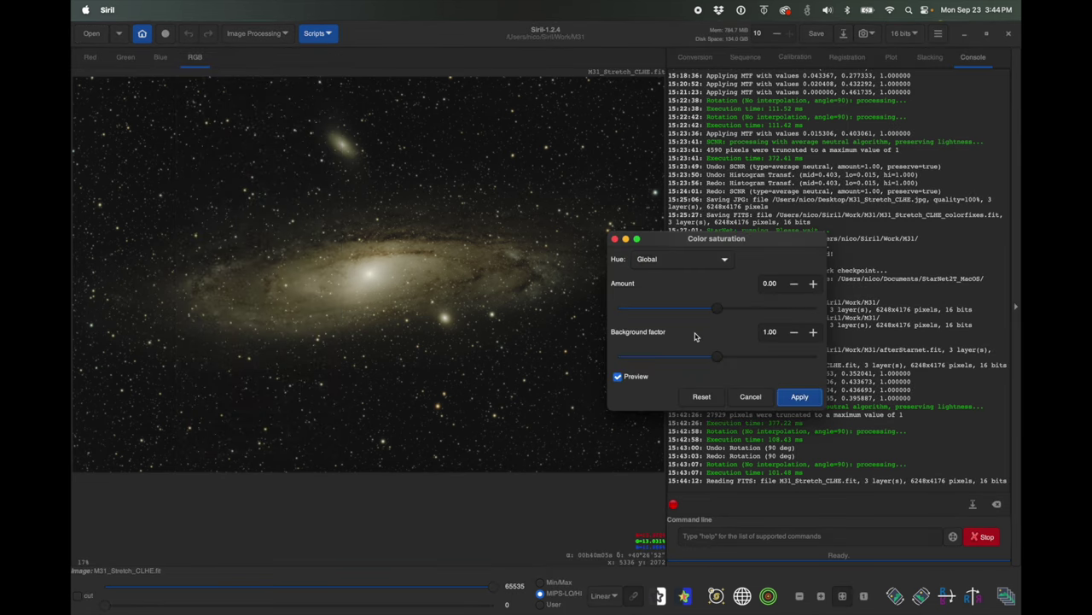
drag(720, 311, 777, 310)
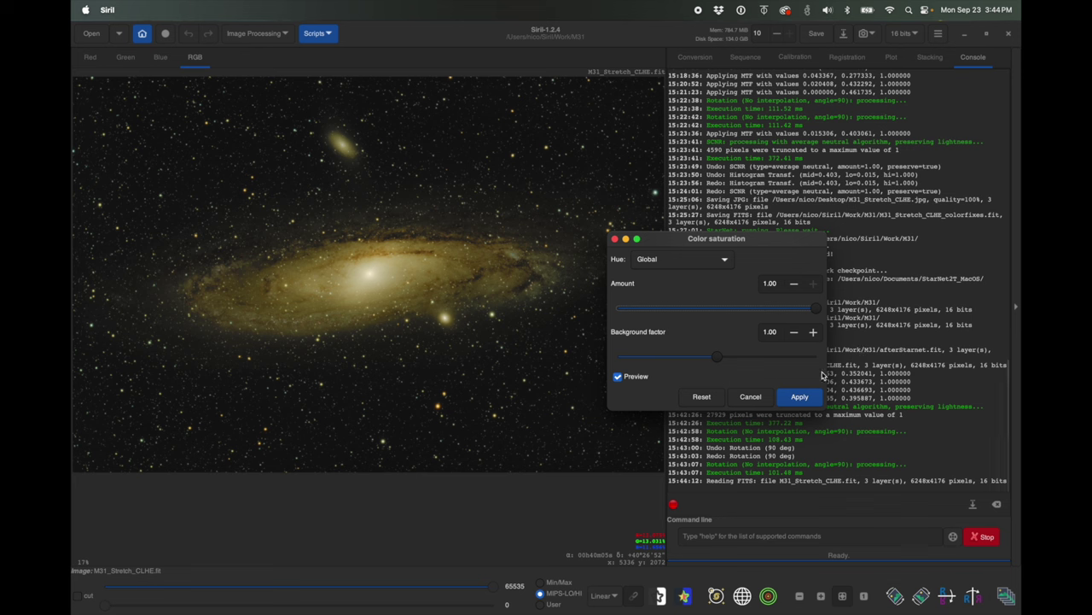
click(800, 396)
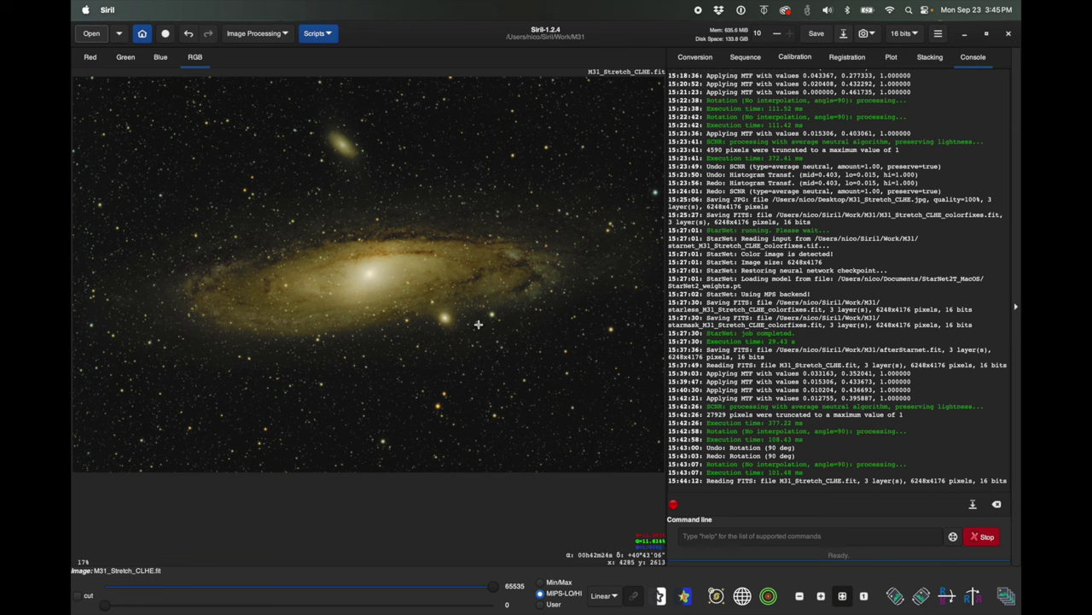
Apply a second Global color saturation enhancement, again with an amount of 1.00
click(256, 33)
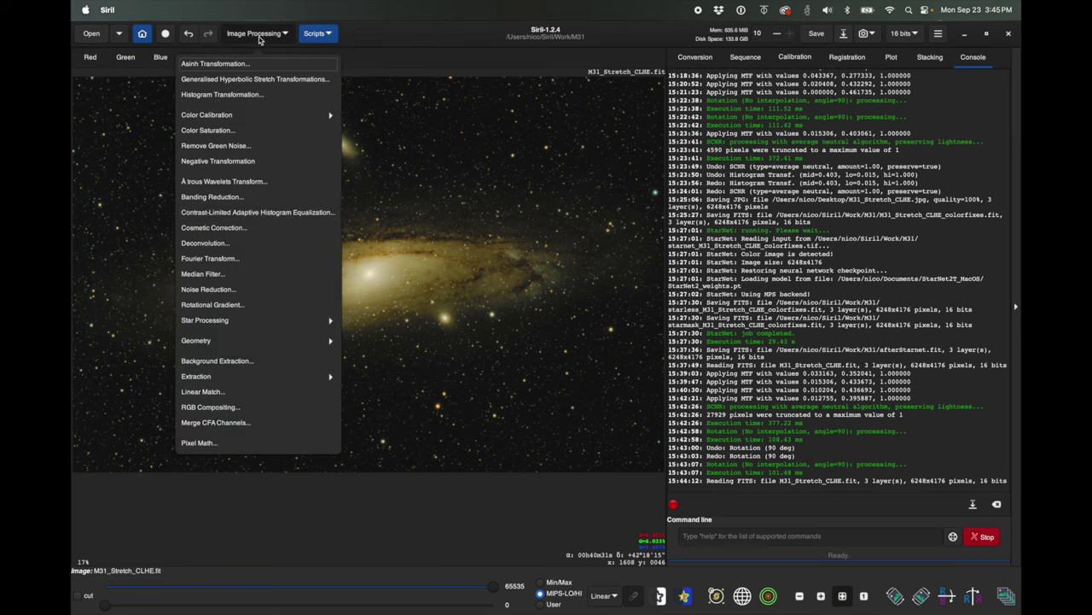
click(243, 131)
drag(717, 309, 755, 310)
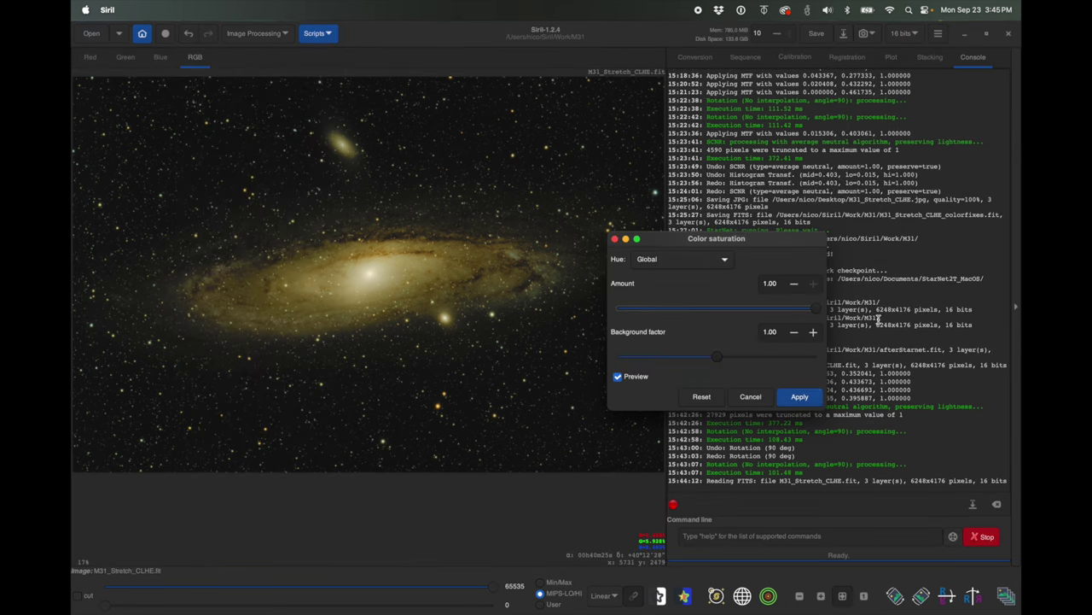
click(800, 396)
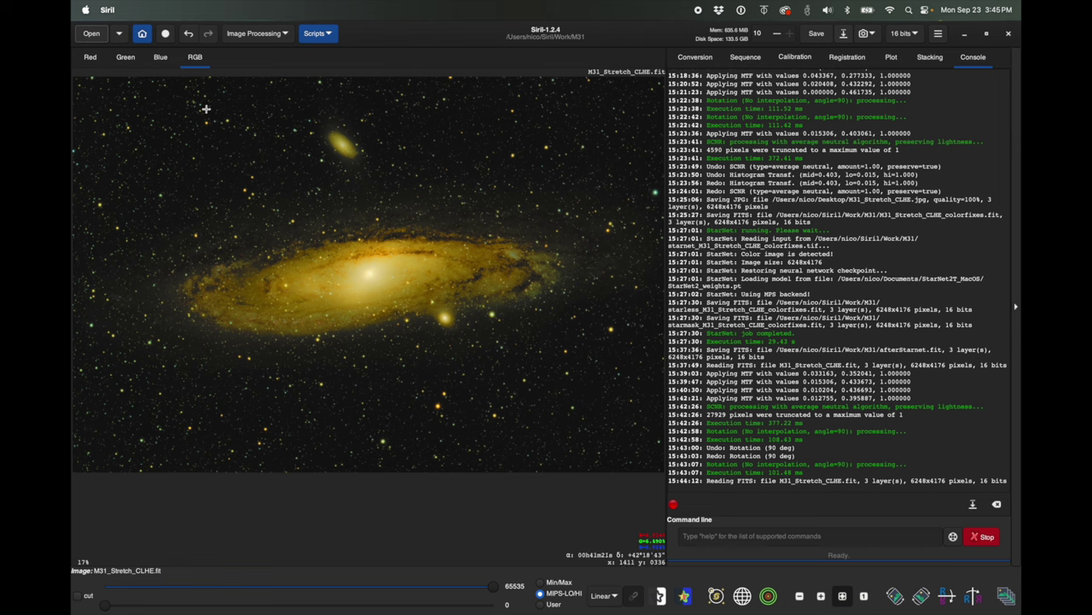
Undo both saturation enhancements
click(189, 33)
click(188, 33)
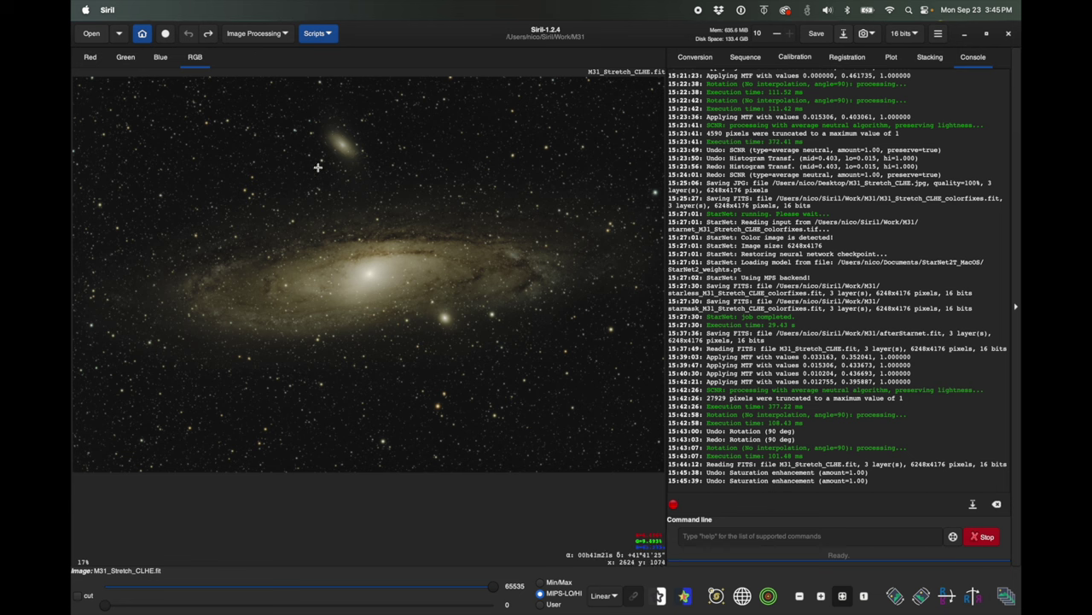
Apply a Histogram Transformation to the blue channel only, with midtones at about 0.423 and shadows at about 0.018
click(277, 39)
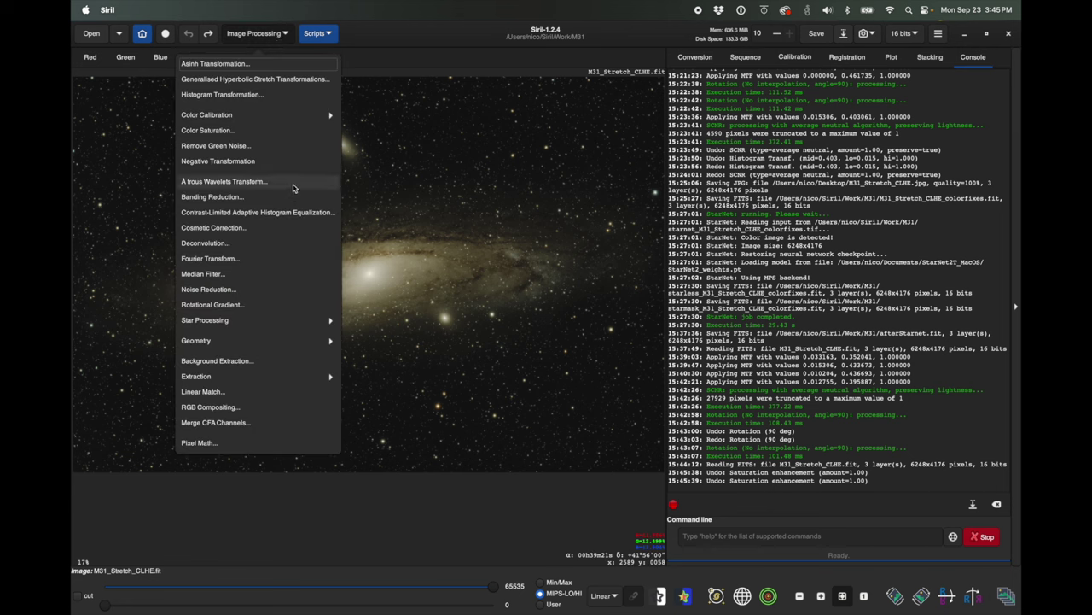
click(258, 97)
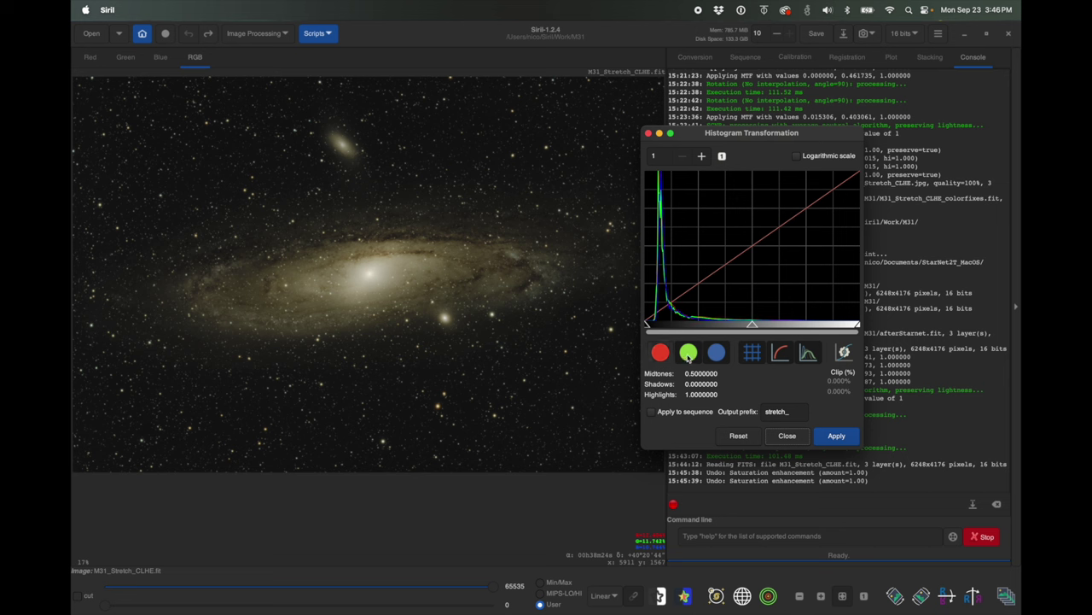
click(689, 357)
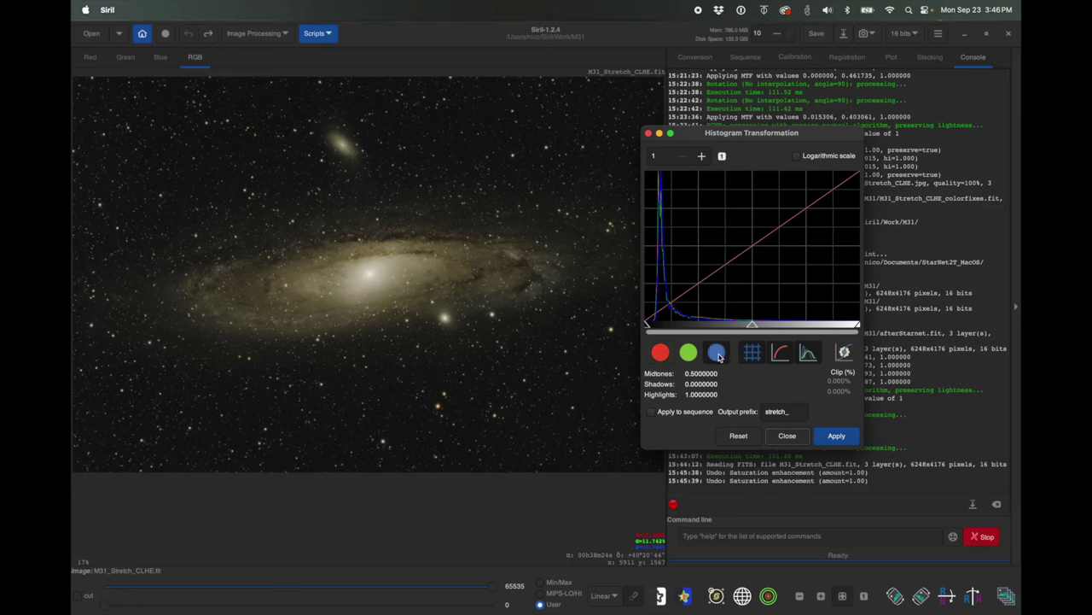
drag(751, 325, 736, 326)
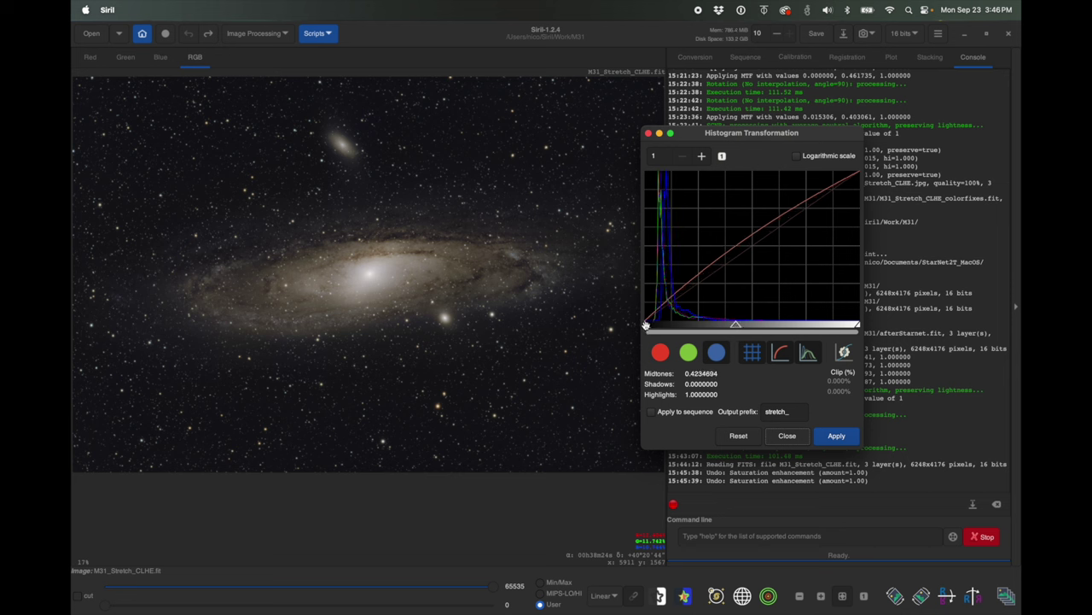
drag(646, 325, 649, 325)
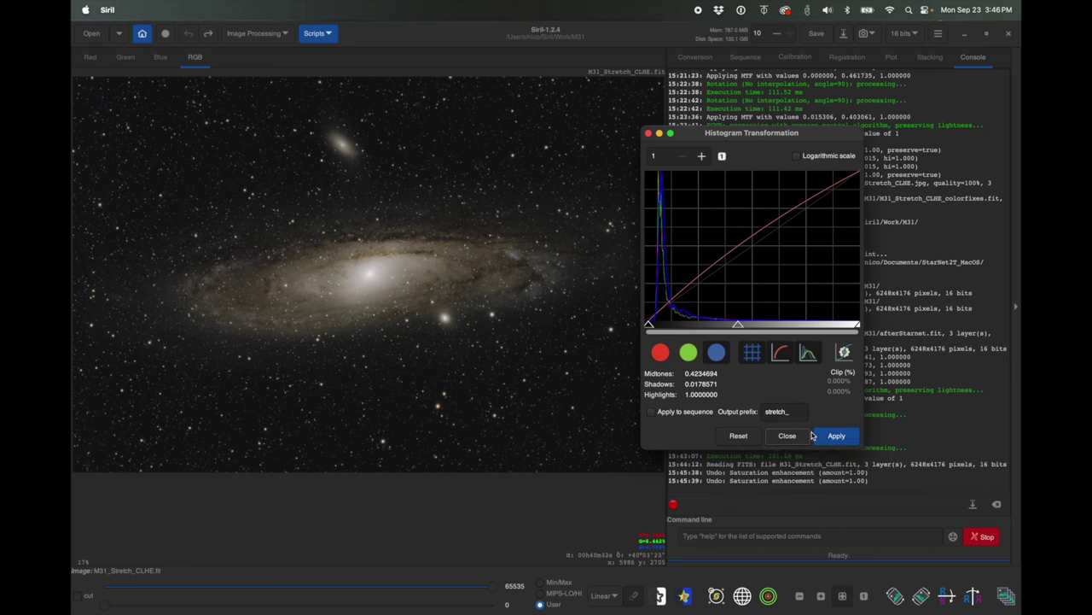
click(829, 437)
click(785, 436)
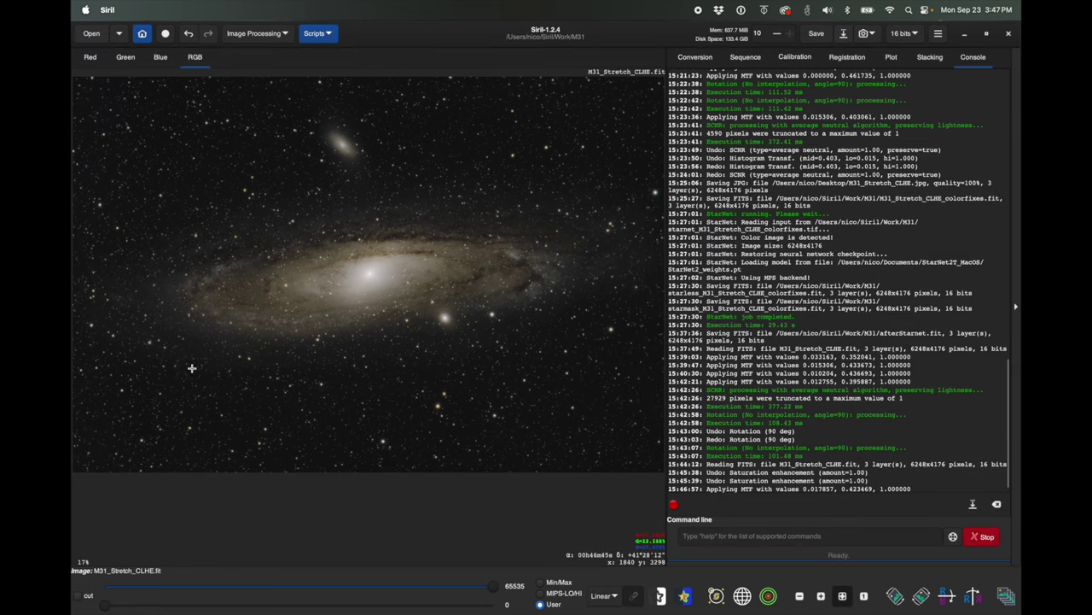
Apply a moderate Color Saturation enhancement with the Global hue, keeping the amount below 1.00 and the background factor at 1.00
click(265, 36)
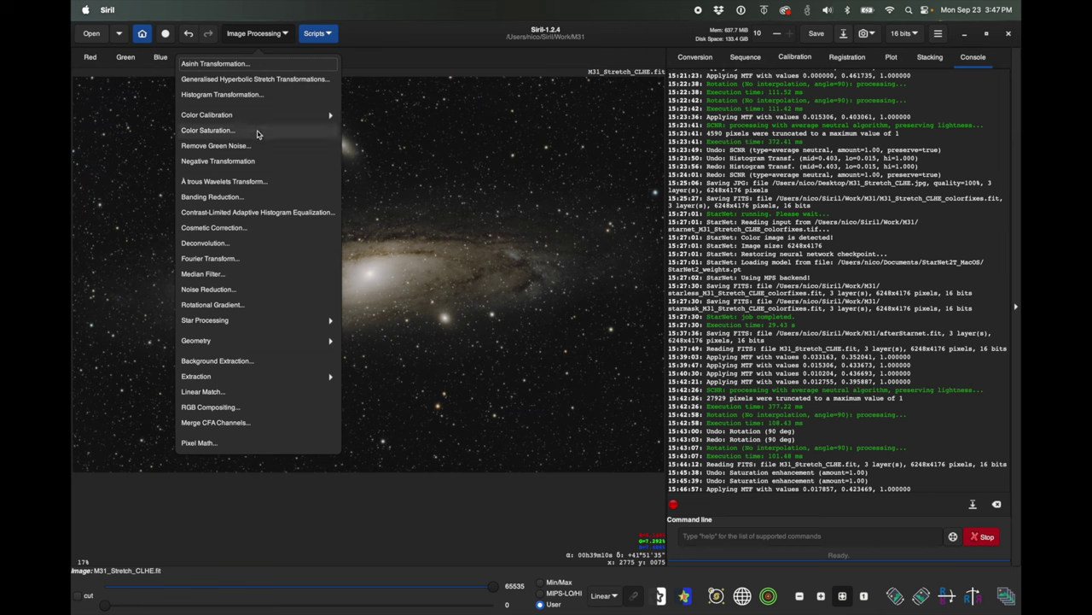
click(208, 130)
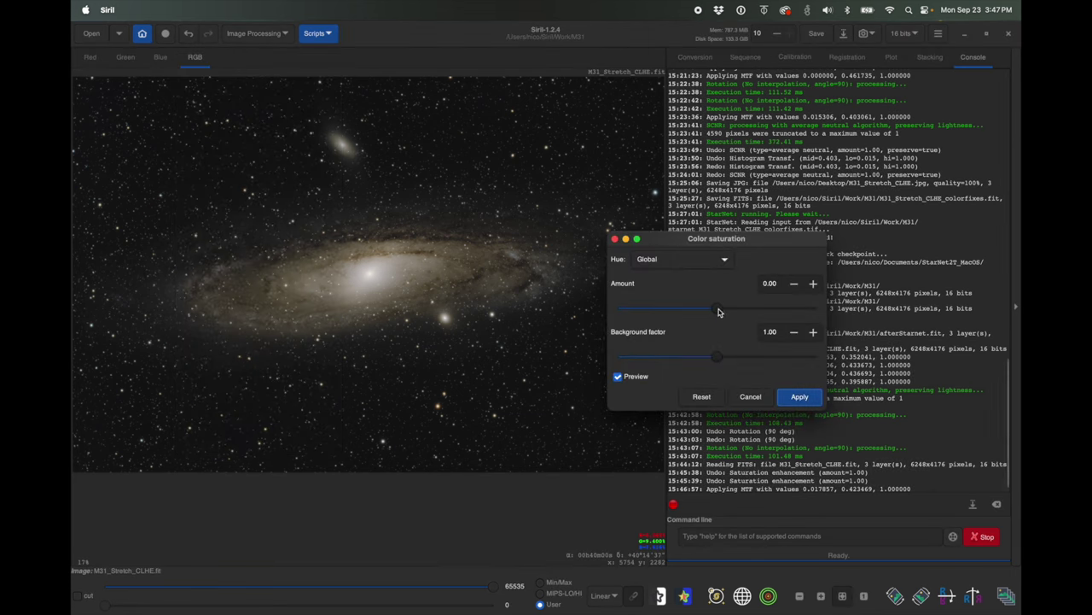
drag(714, 313, 841, 316)
drag(616, 310, 827, 309)
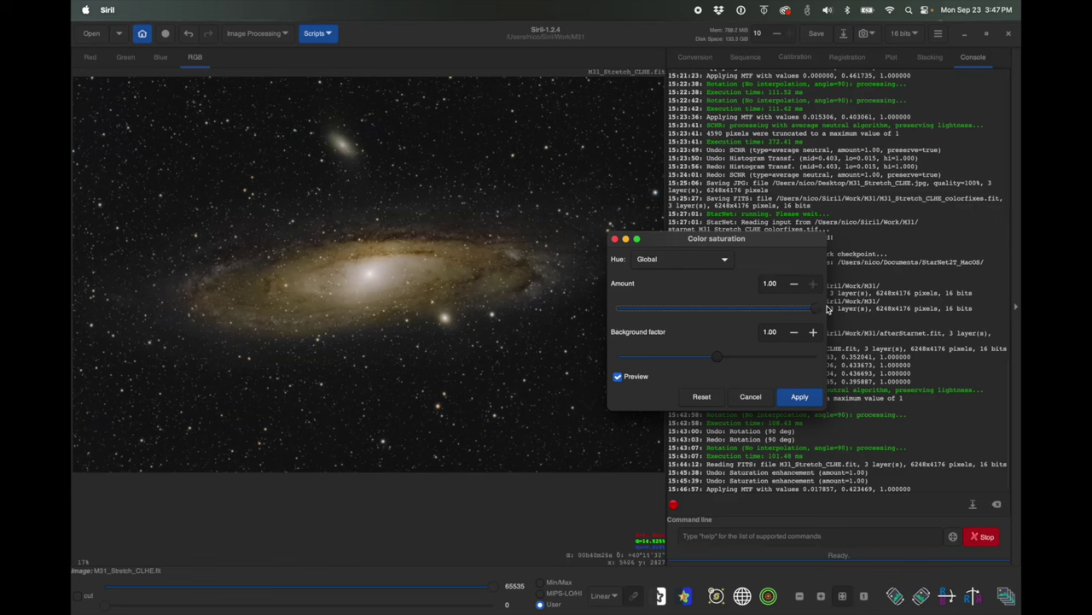
drag(818, 311, 766, 311)
click(800, 396)
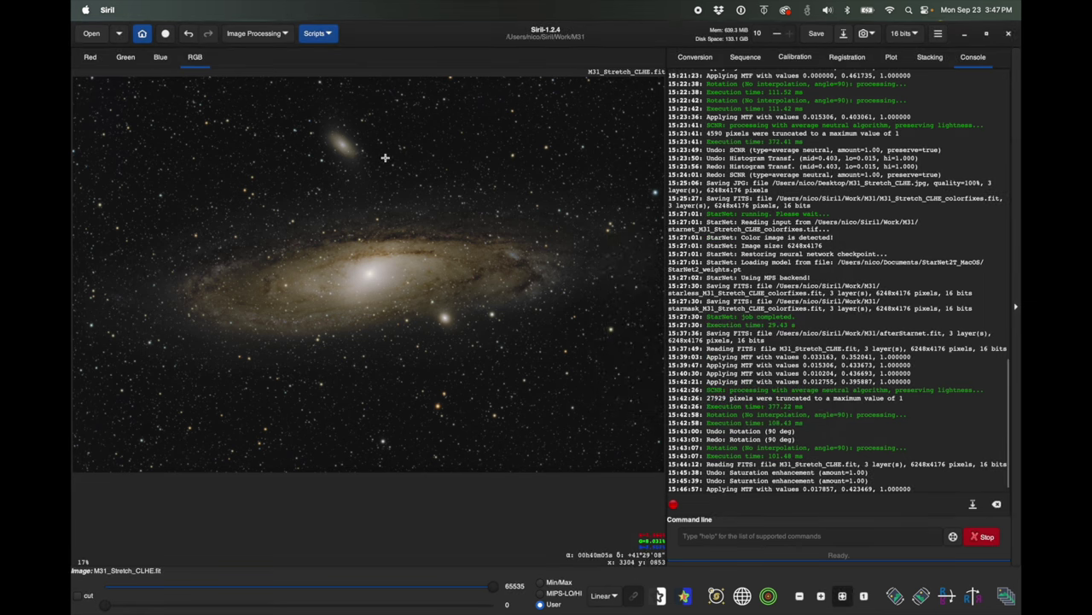
Apply another blue-channel Histogram Transformation with midtones at about 0.439 and shadows at about 0.020
click(256, 34)
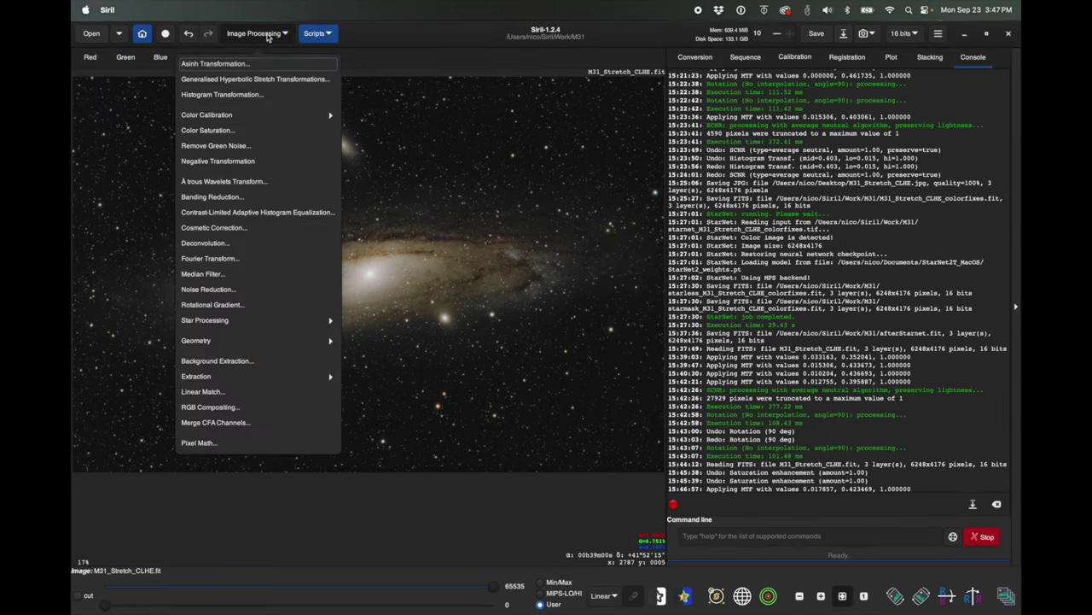
click(246, 95)
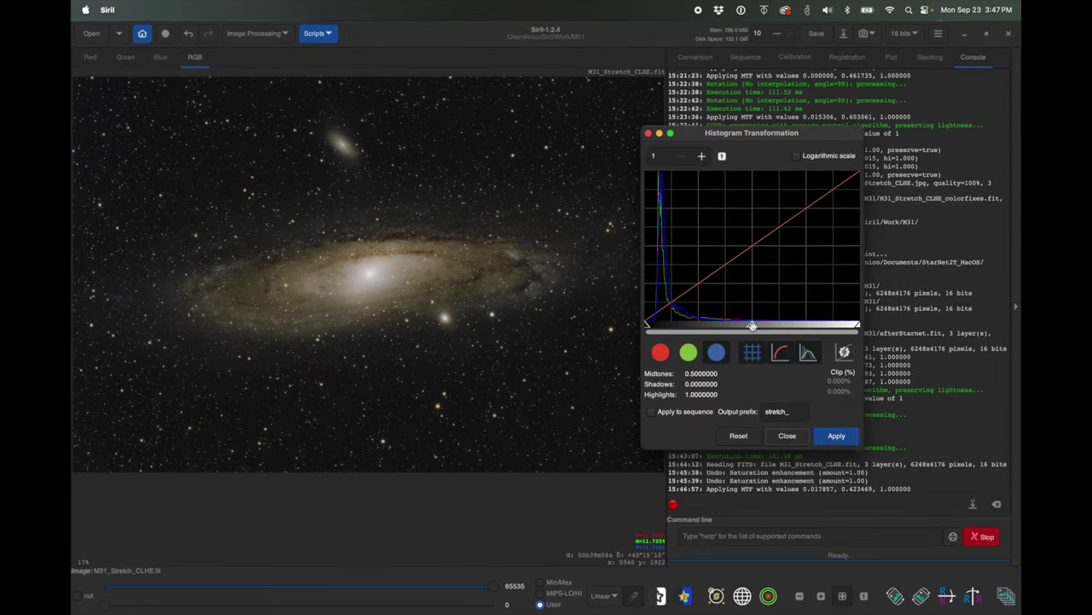
drag(751, 327, 742, 325)
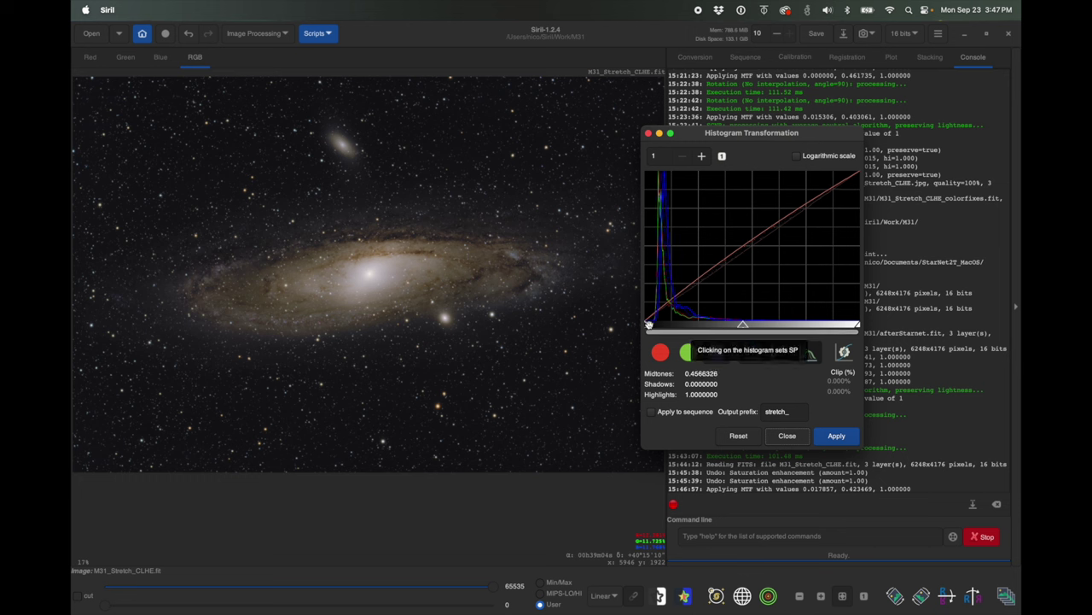
drag(649, 325, 647, 324)
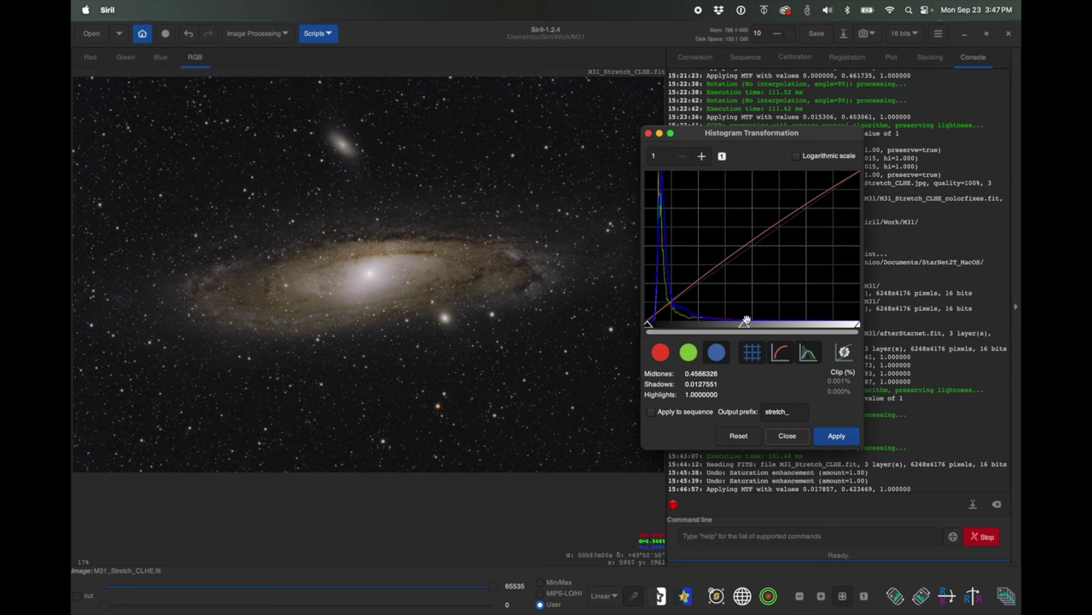
drag(744, 325, 740, 325)
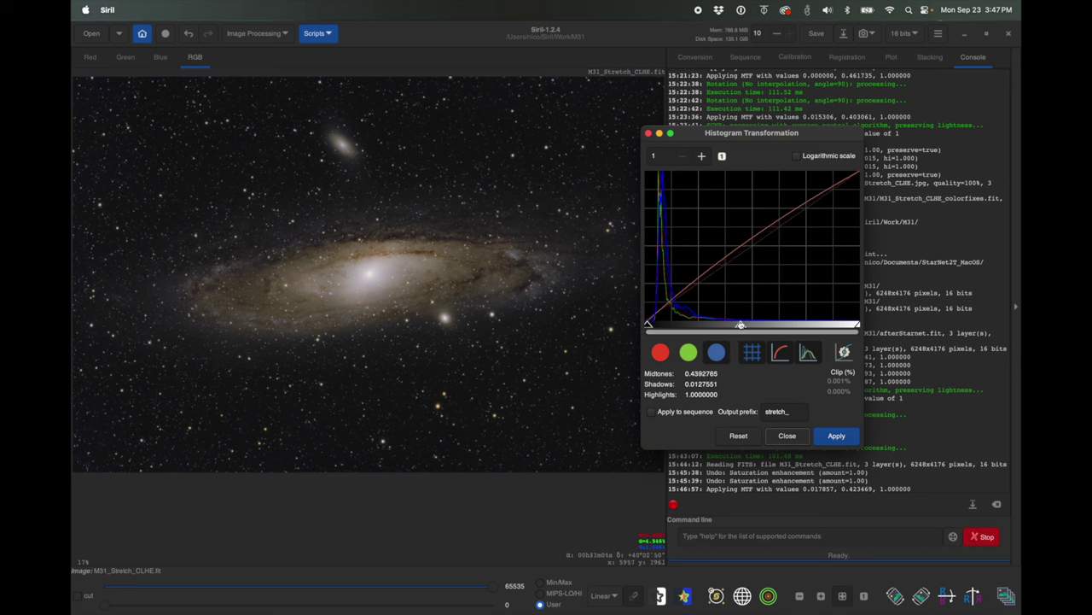
drag(648, 325, 648, 325)
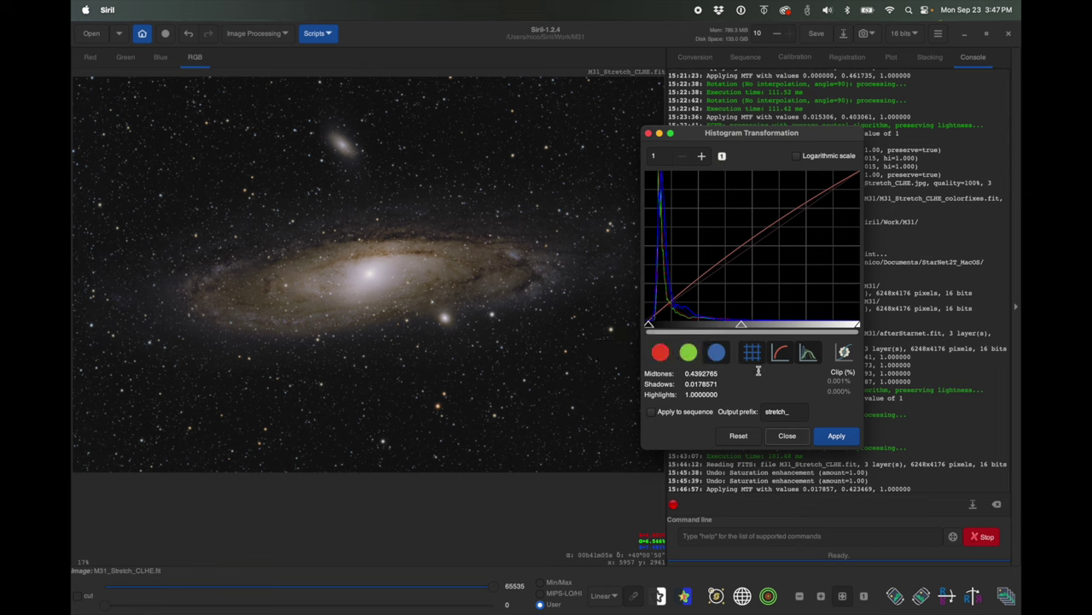
click(836, 435)
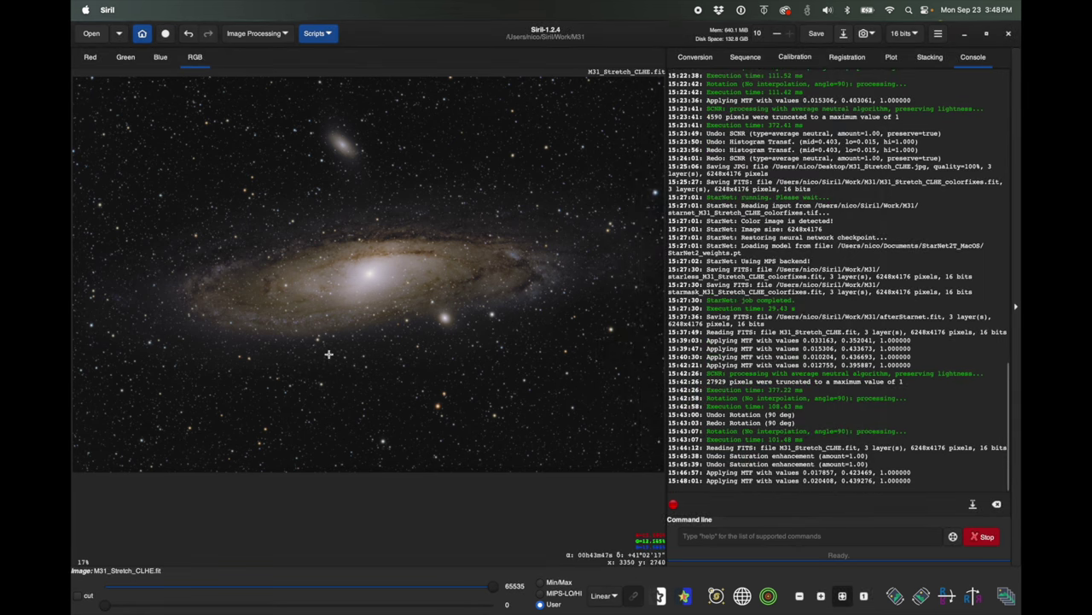
Apply a Color Saturation enhancement with the Global hue, an amount of 0.53 and a background factor of 1.00
click(258, 35)
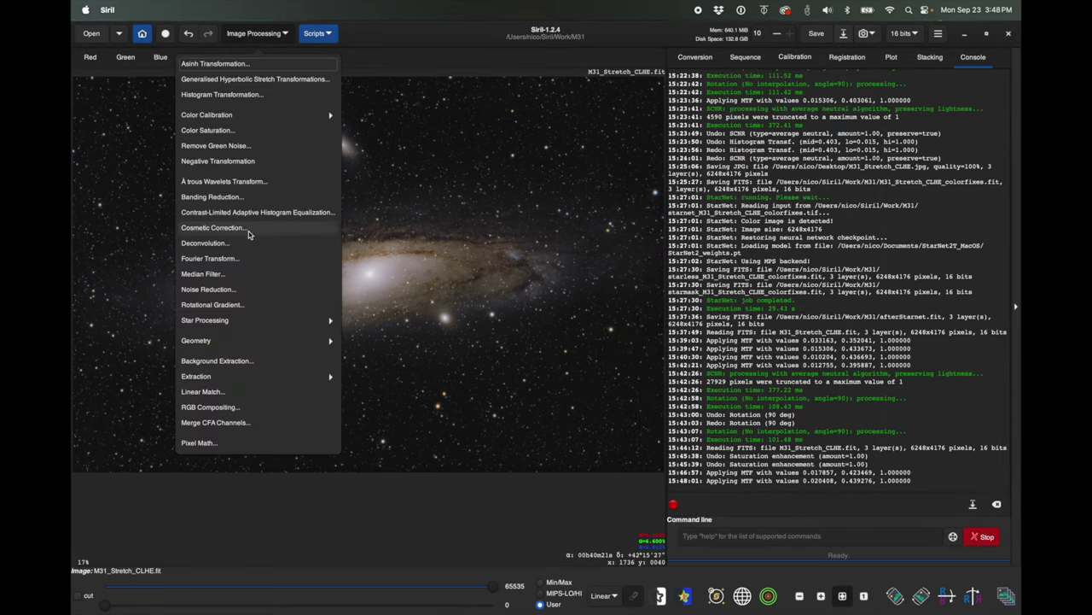
click(245, 132)
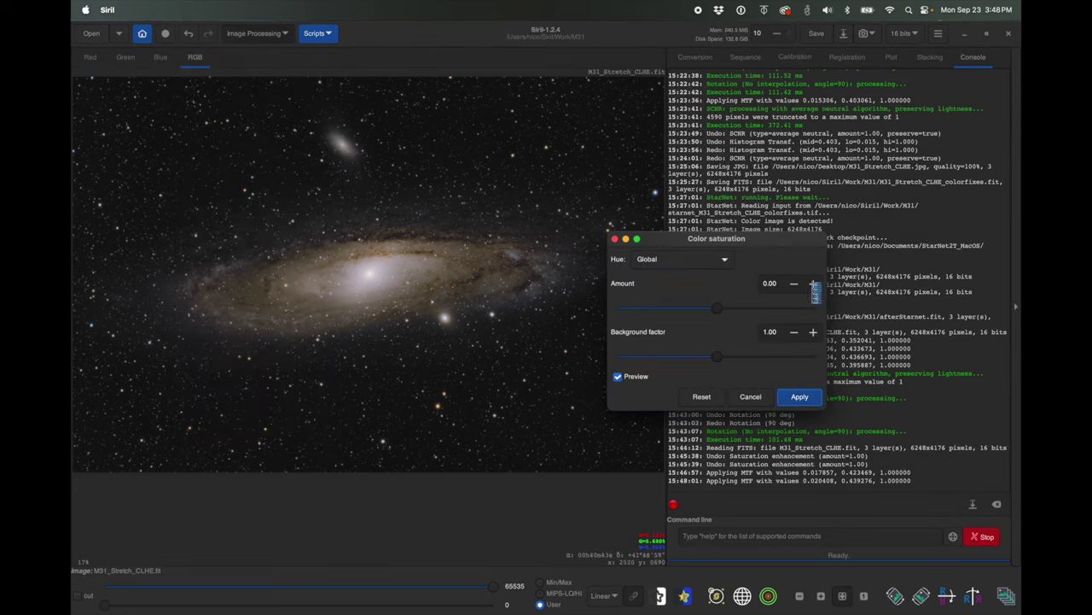
drag(715, 309, 766, 312)
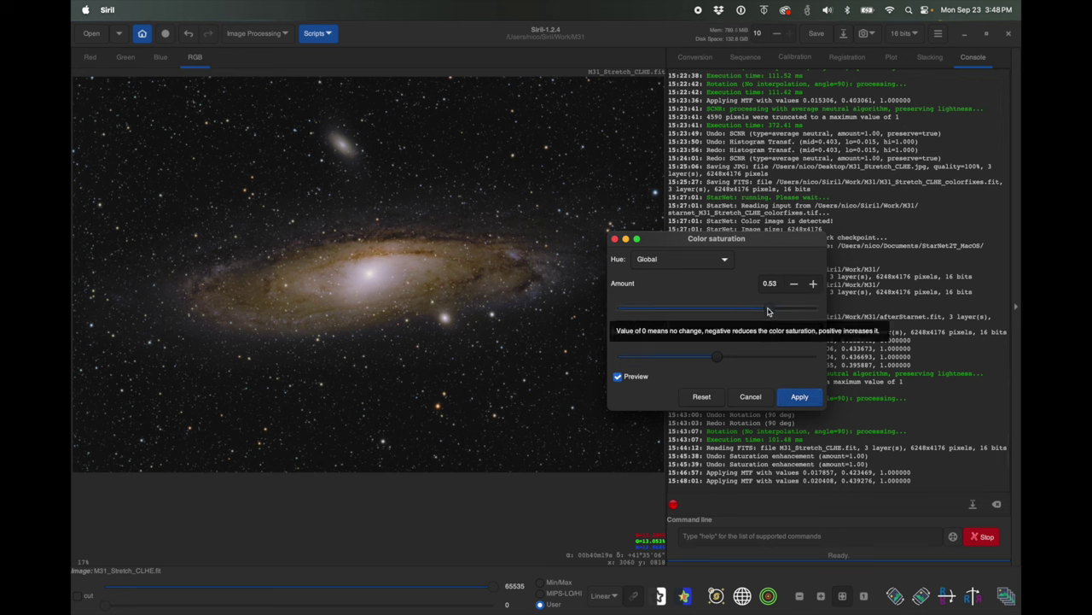
key(Return)
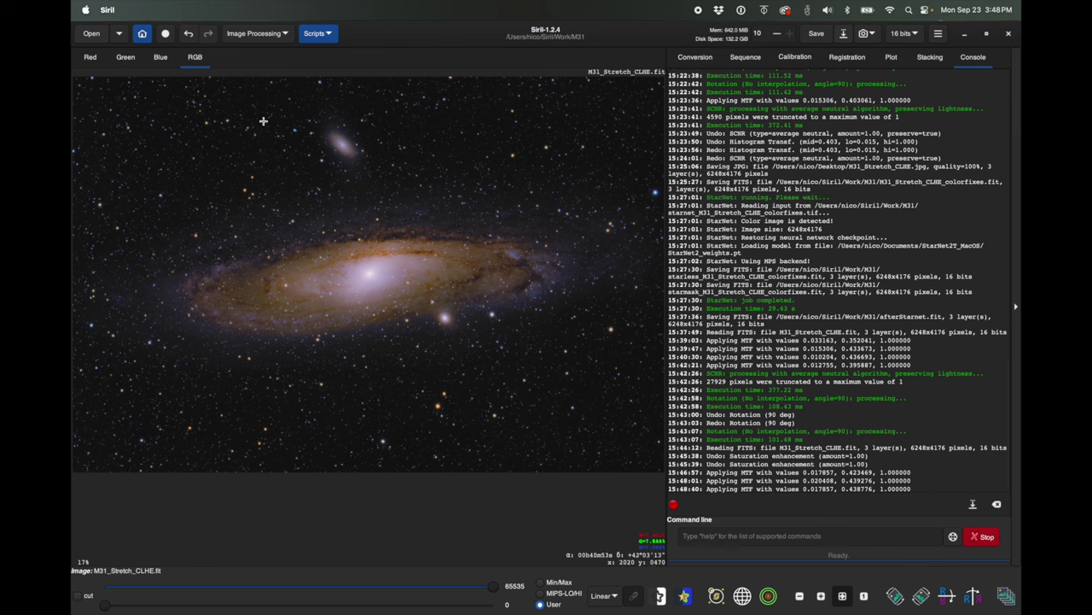
Apply a Histogram Transformation to the green channel only, with midtones at about 0.366 and shadows at about 0.026
click(243, 35)
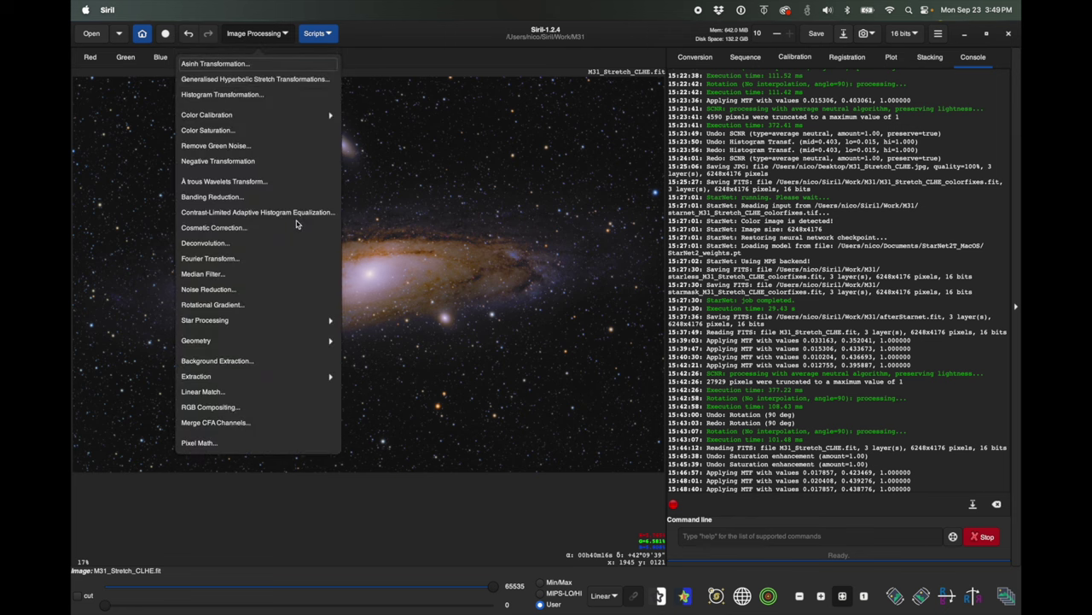
click(256, 95)
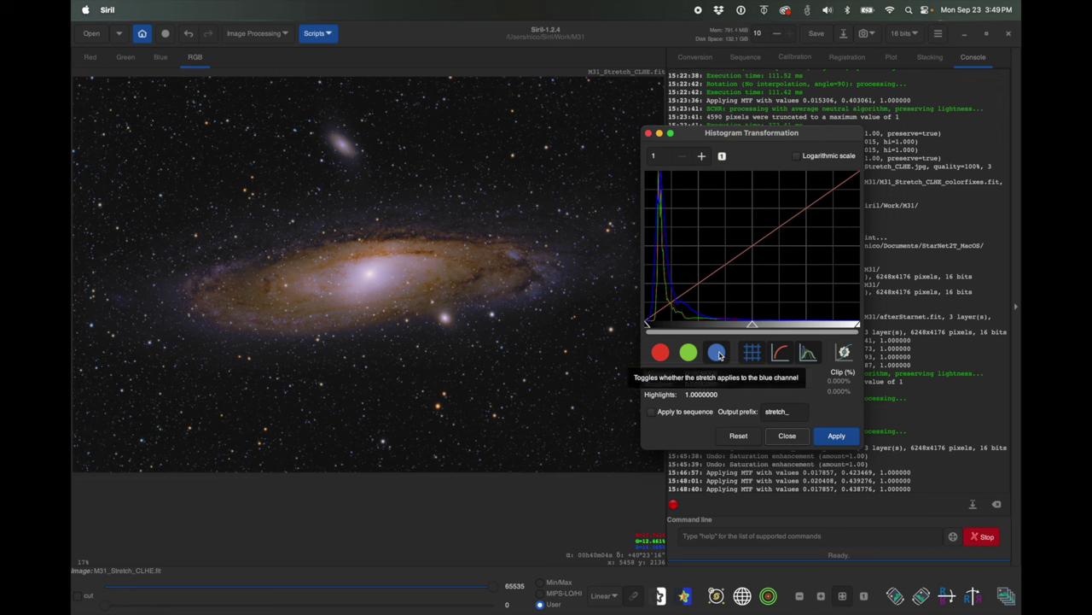
click(690, 354)
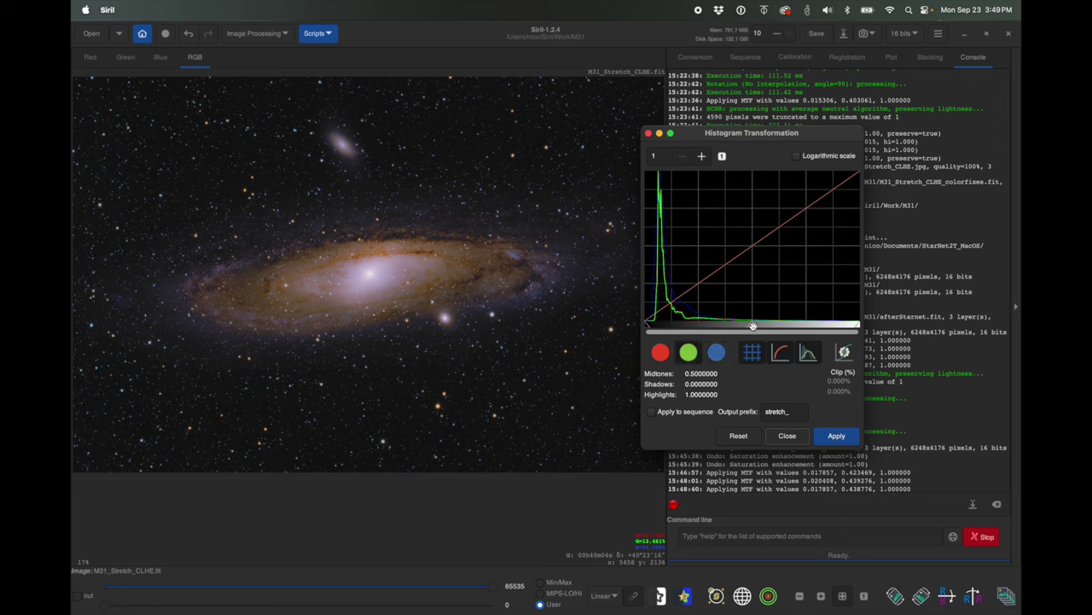
drag(753, 326, 741, 326)
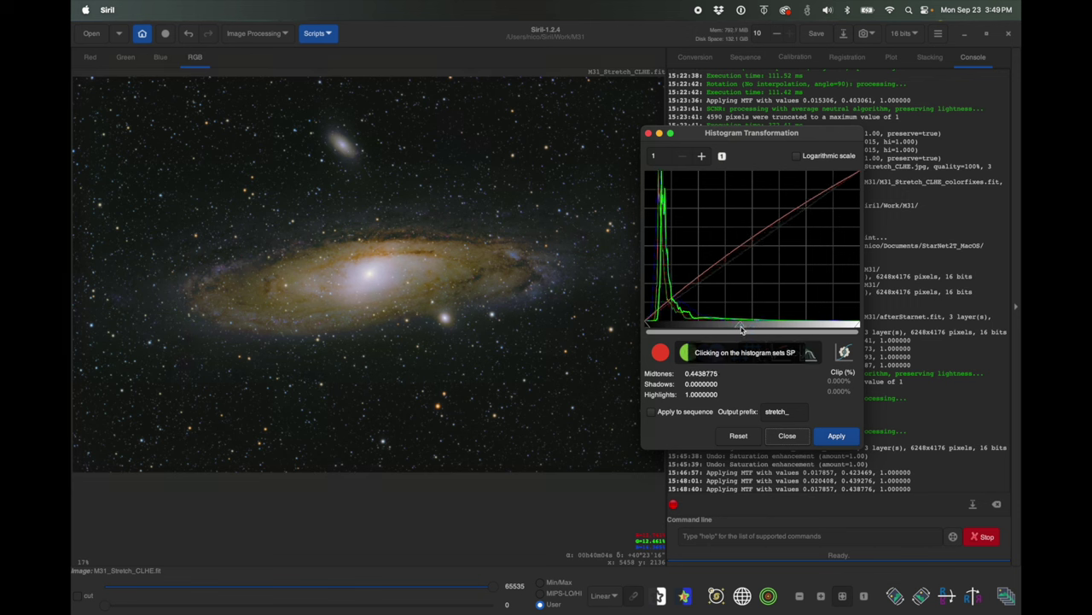
drag(741, 329, 738, 330)
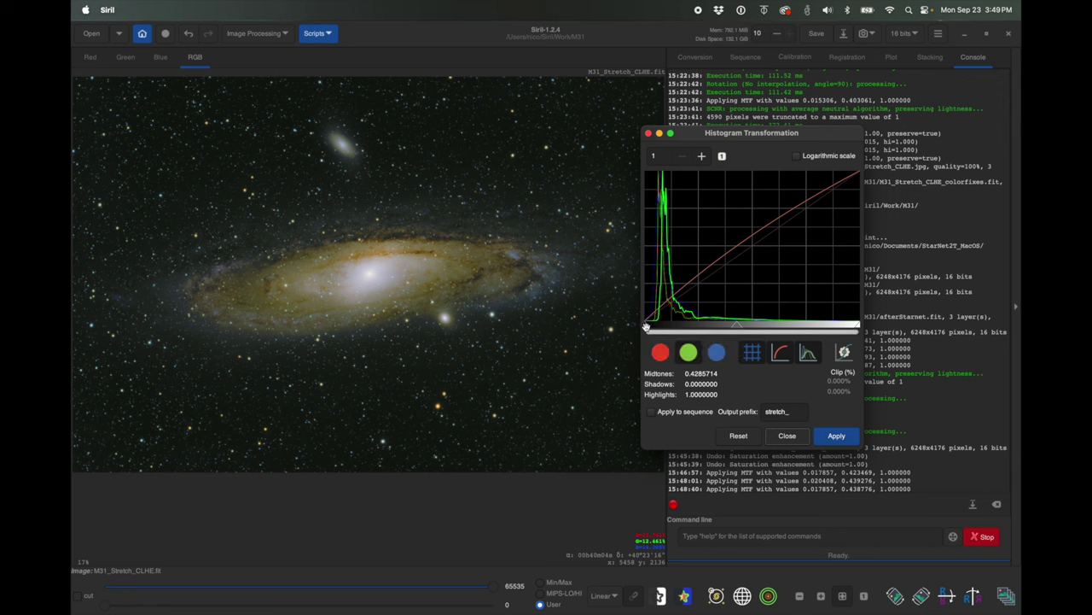
drag(645, 326, 648, 325)
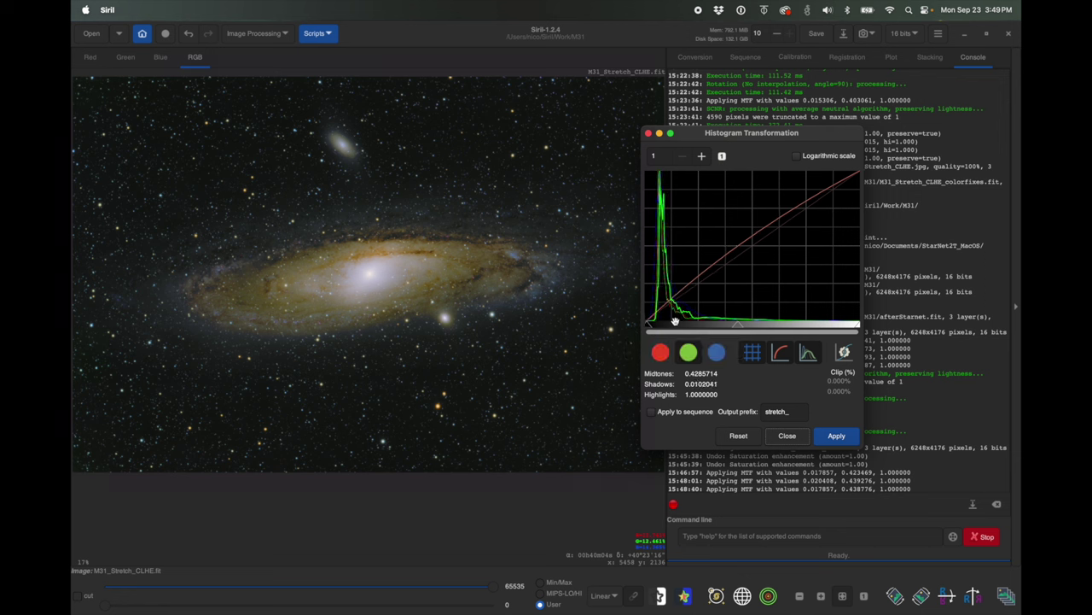
drag(738, 325, 731, 325)
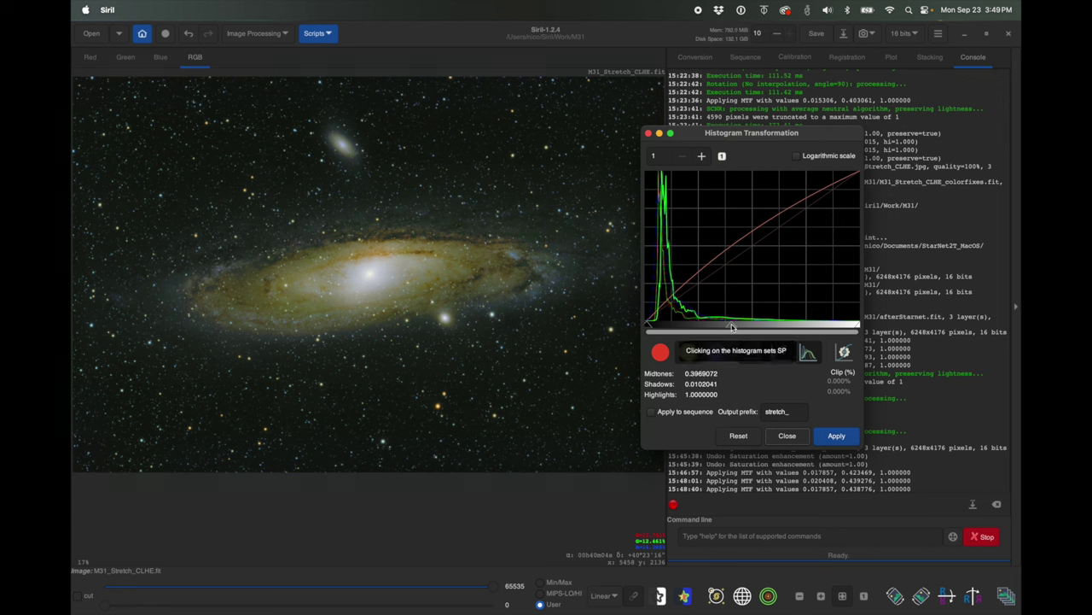
drag(729, 325, 724, 325)
drag(647, 326, 650, 326)
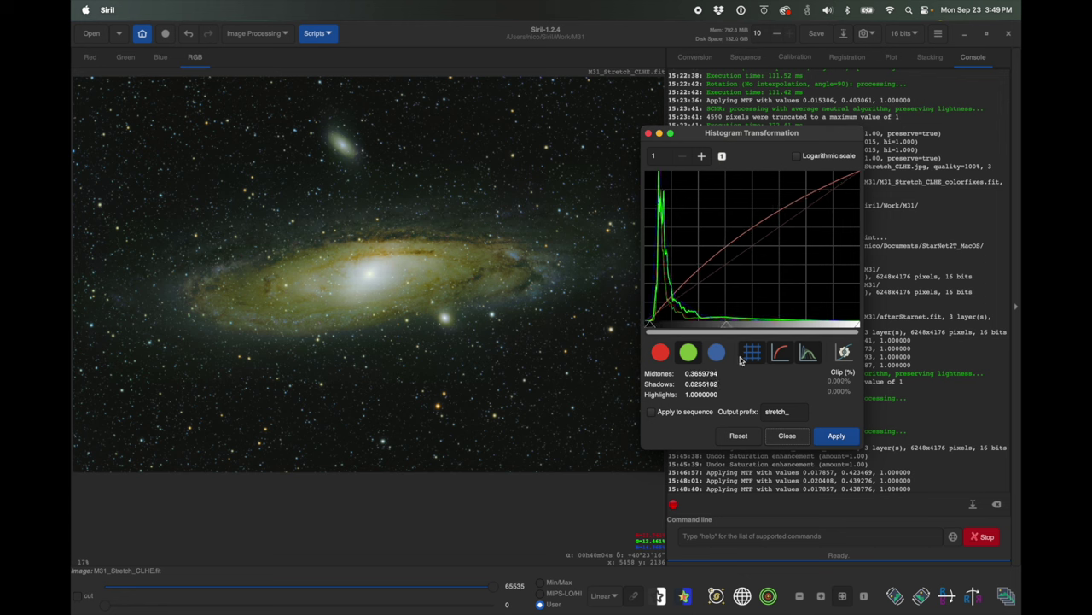
click(841, 438)
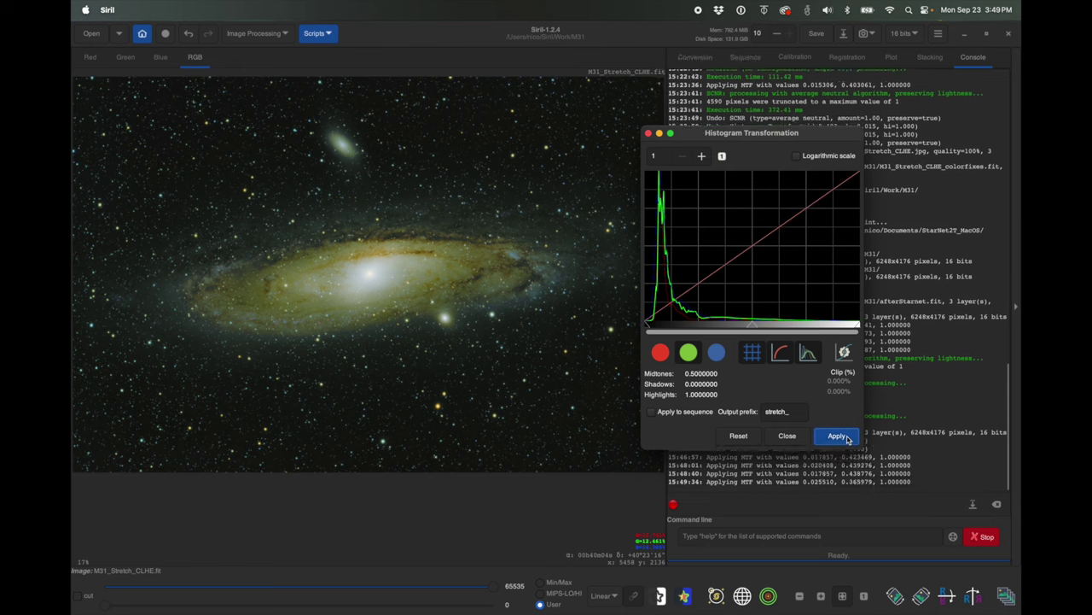
click(789, 437)
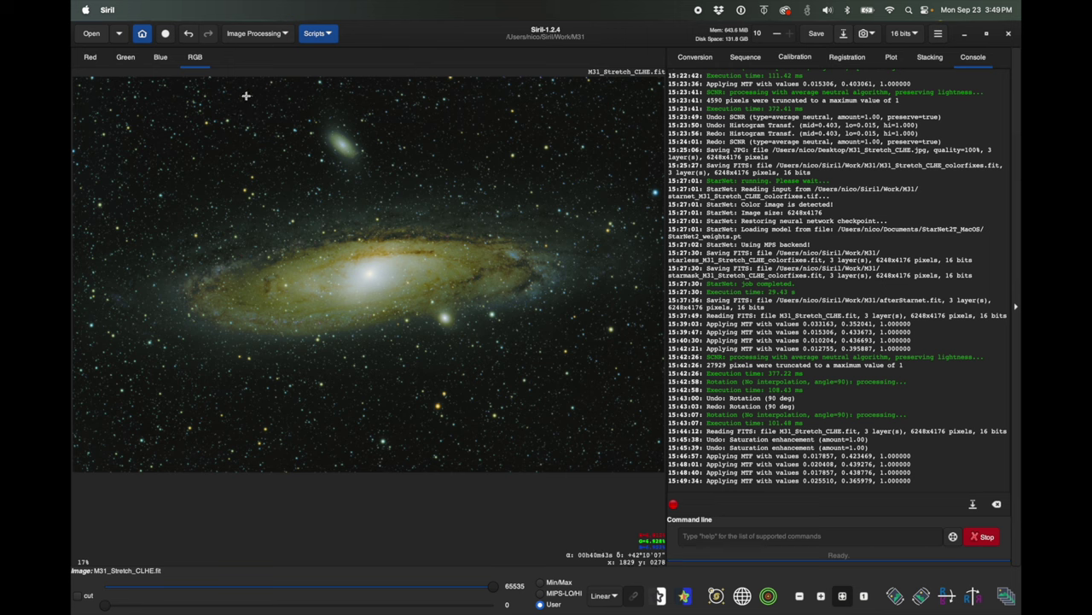
Remove the green noise with the Average Neutral protection method and Preserve lightness enabled
click(257, 33)
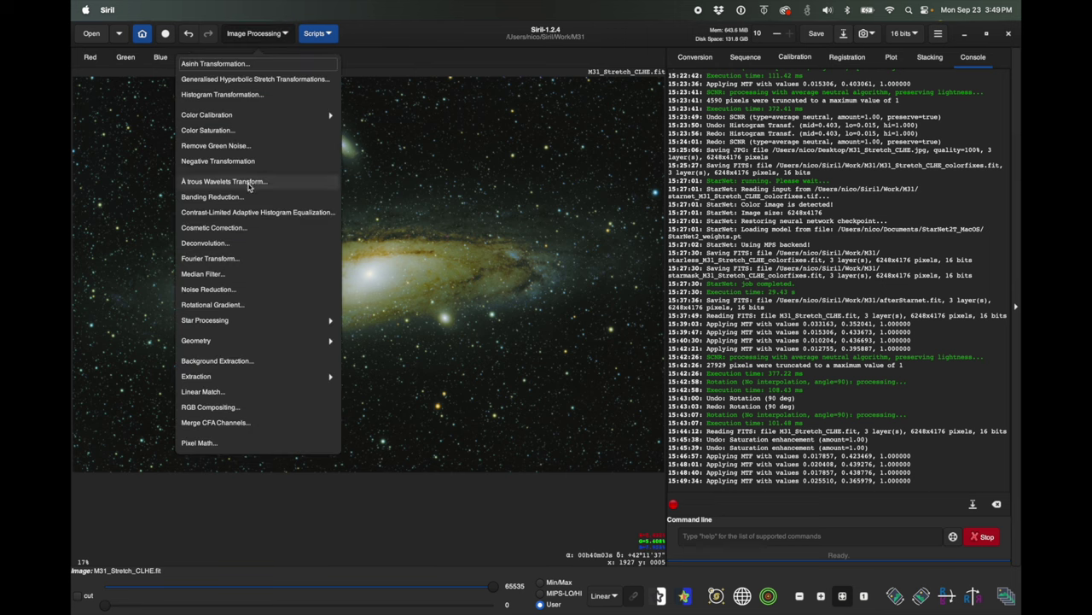
click(234, 146)
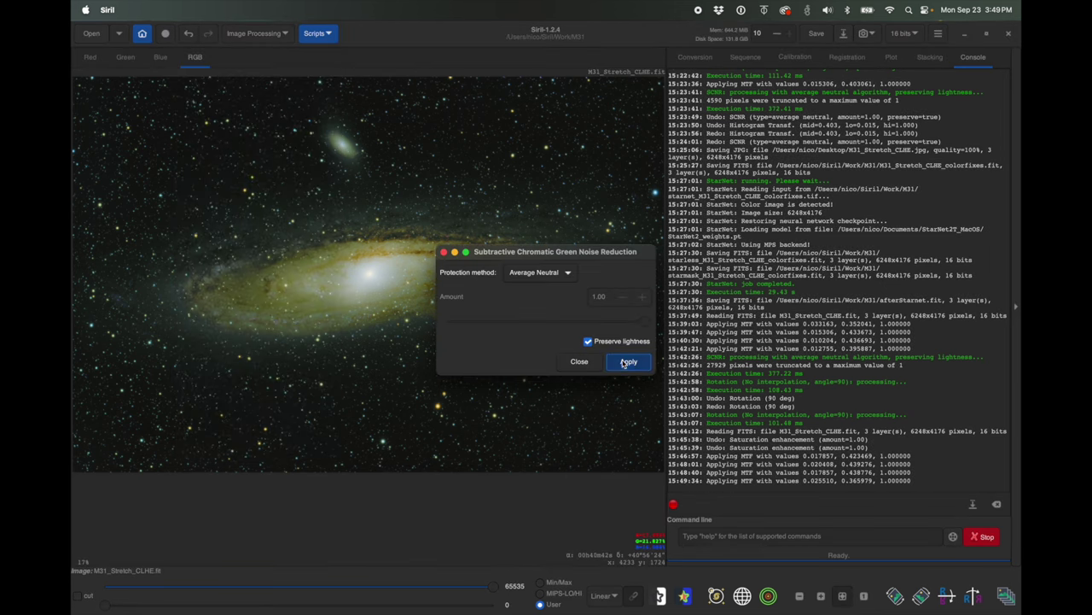
click(626, 361)
click(580, 362)
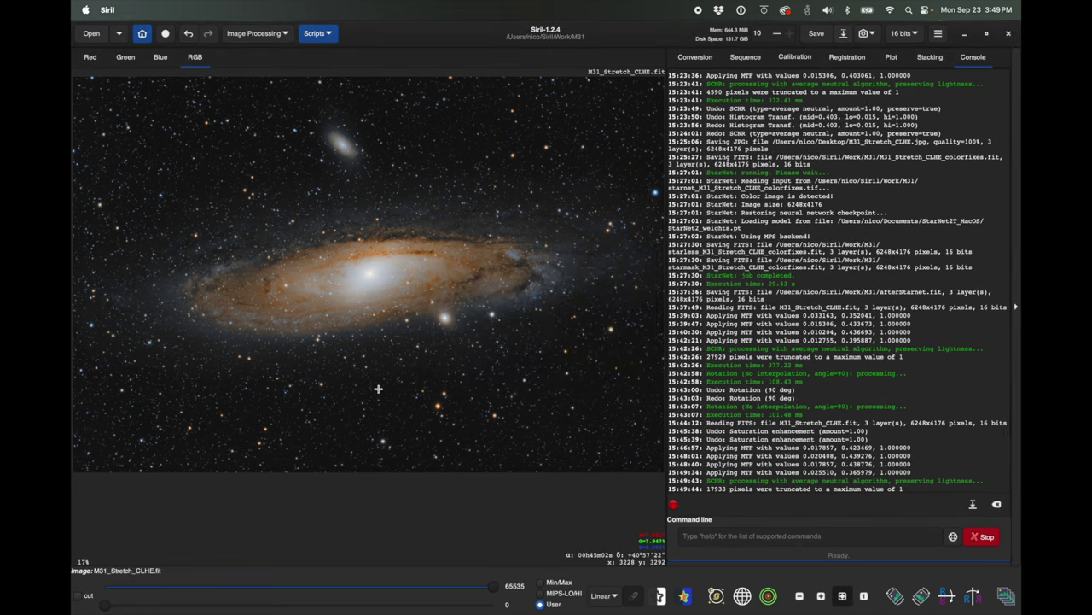
Reduce the Orange-Brown / Yellow hue with Color Saturation, using a negative amount stronger than -0.33 and a background factor of 1.00
click(273, 36)
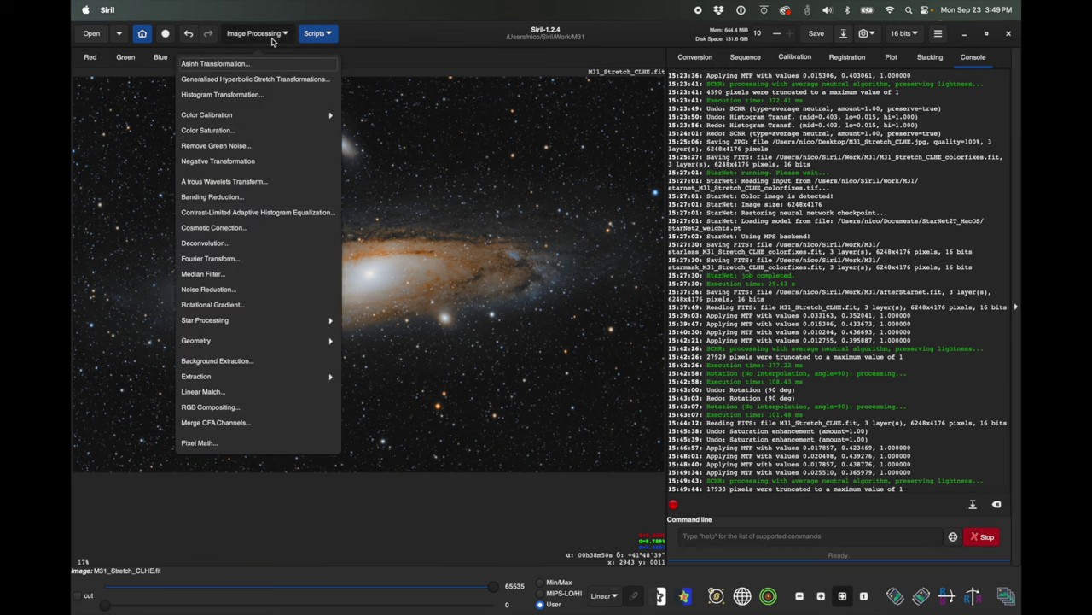
click(264, 130)
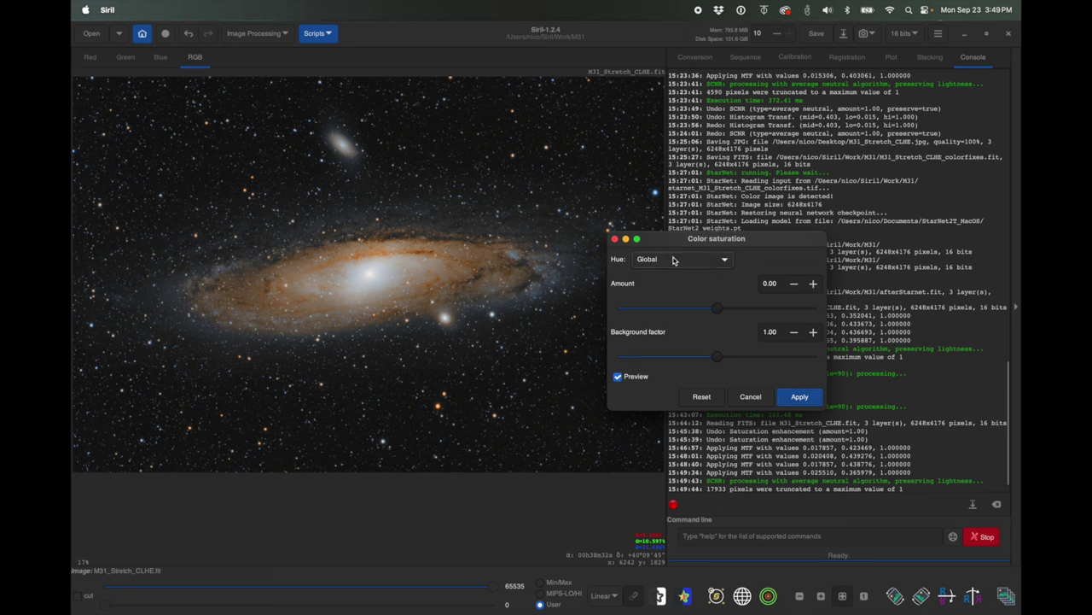
click(674, 260)
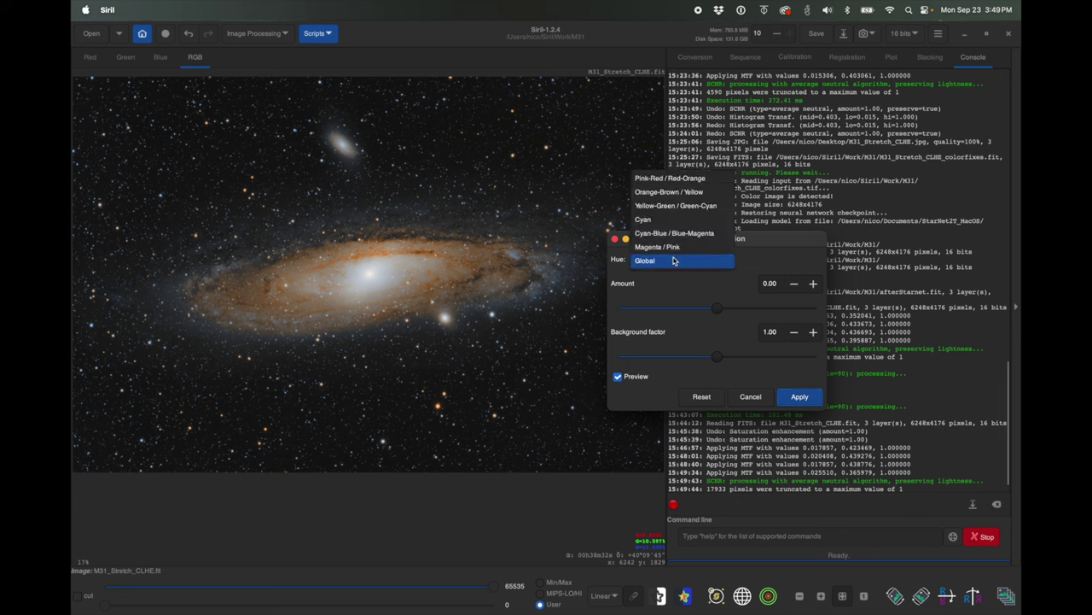
click(675, 195)
drag(717, 308, 686, 312)
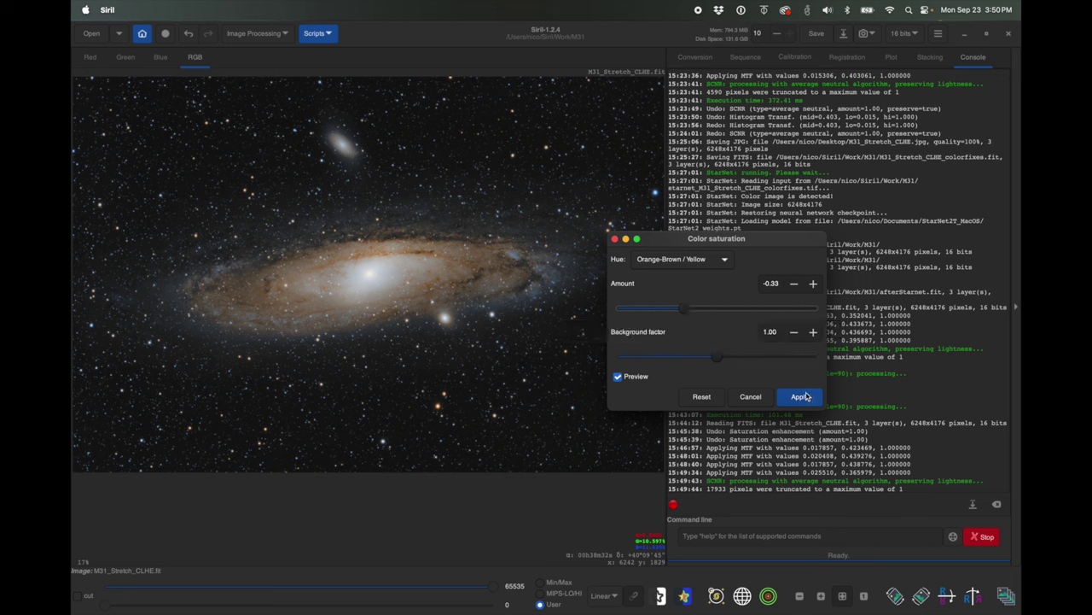
drag(685, 310, 670, 309)
click(787, 396)
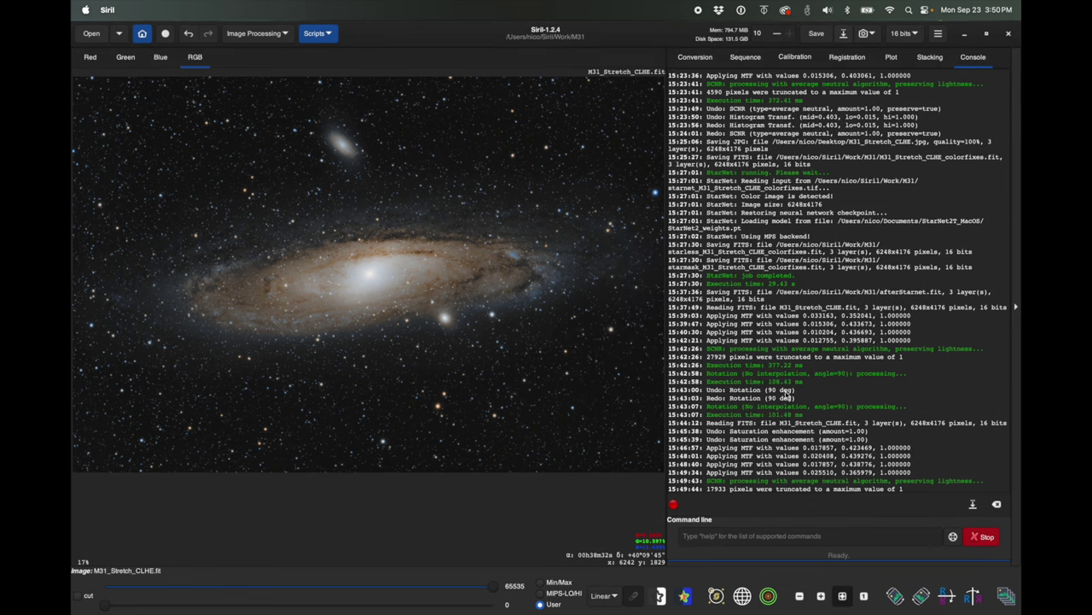
Apply a moderate positive Color Saturation enhancement to the Global hue with a background factor of 1.00
click(259, 33)
click(268, 127)
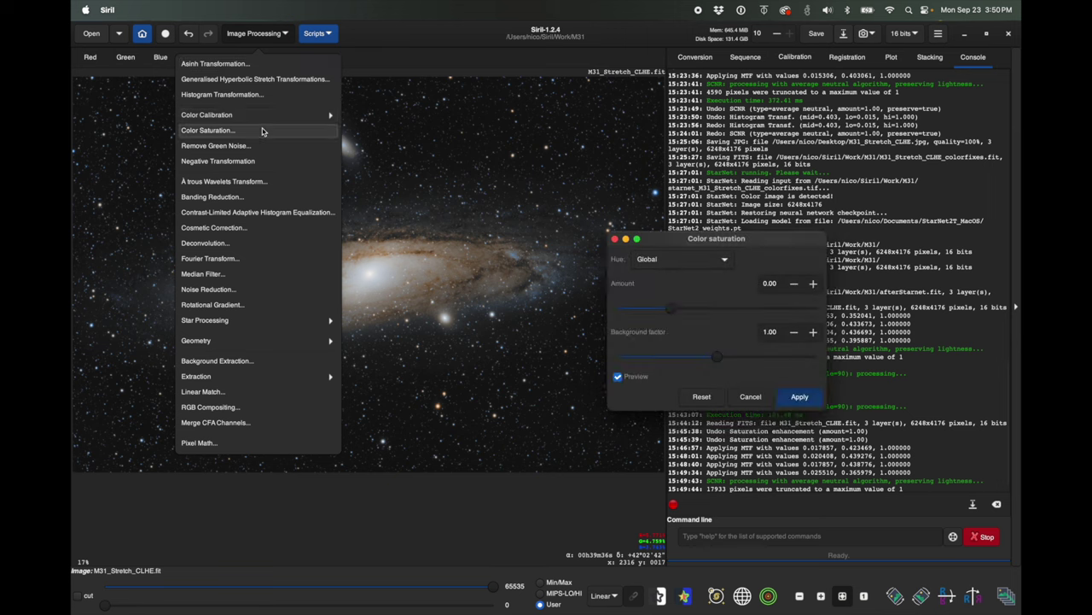
drag(716, 303, 755, 313)
click(799, 397)
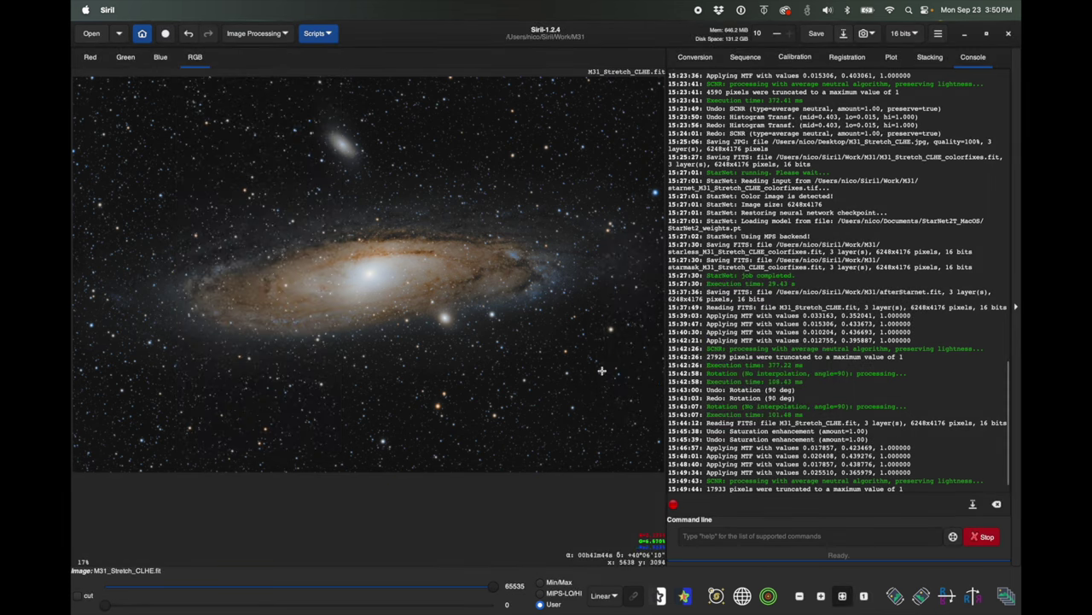
Apply a green-channel Histogram Transformation with midtones at about 0.334 and shadows at about 0.015, and remove green noise with Average Neutral protection
key(super+h)
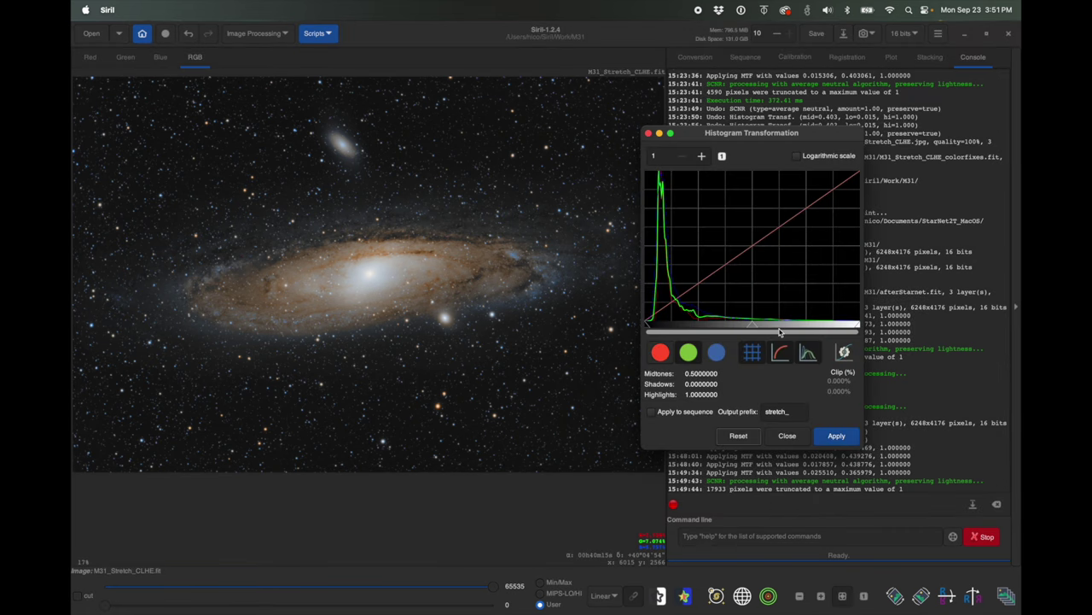
drag(784, 331, 727, 328)
click(837, 436)
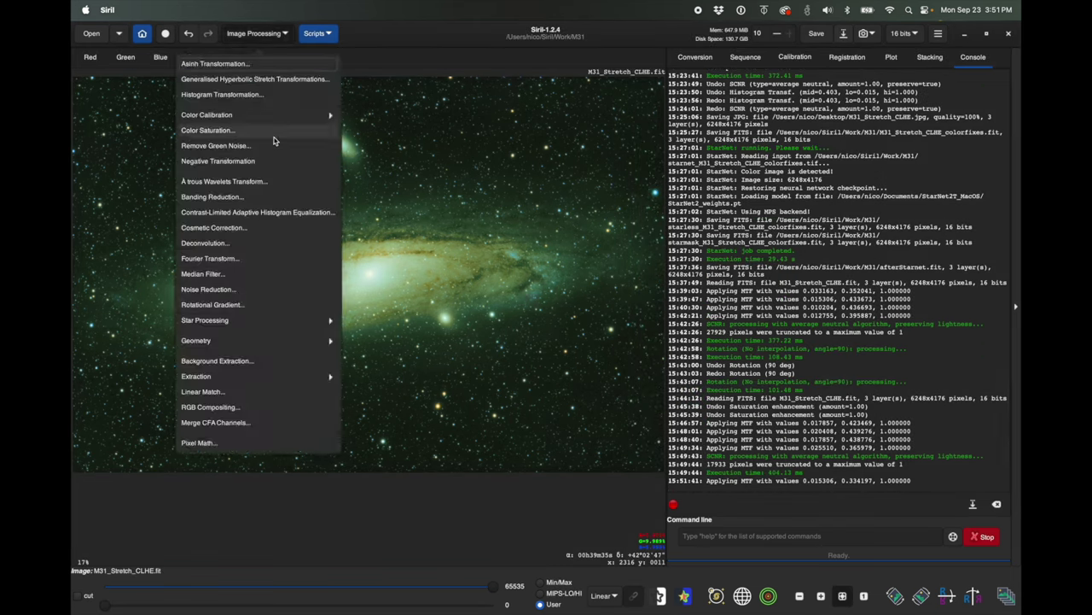
click(276, 142)
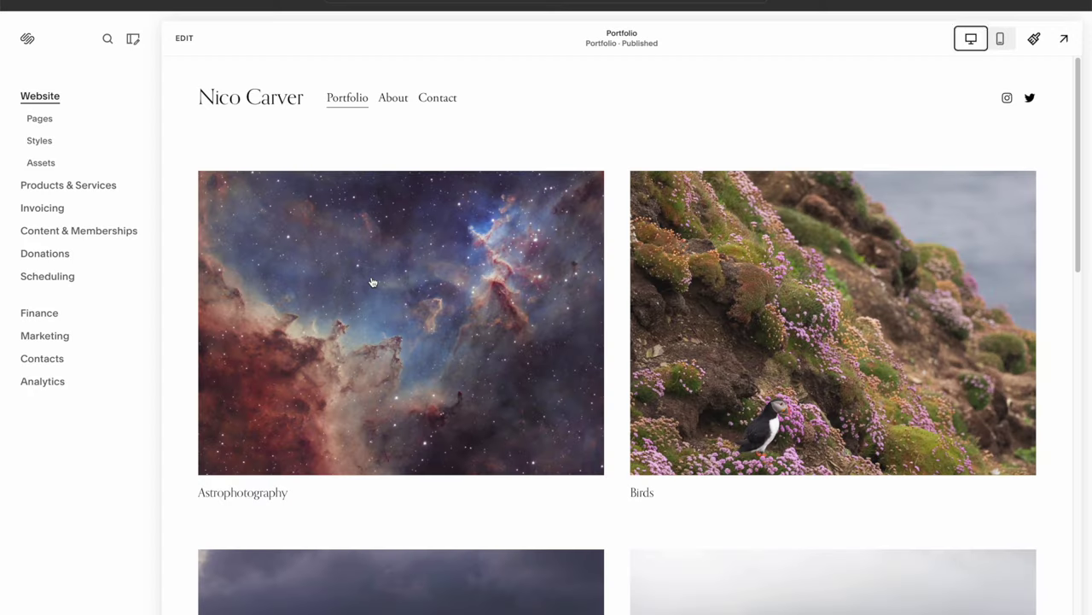
In the Squarespace site editor, open the Astrophotography project's gallery for editing and move the green aurora image to the first position
click(403, 275)
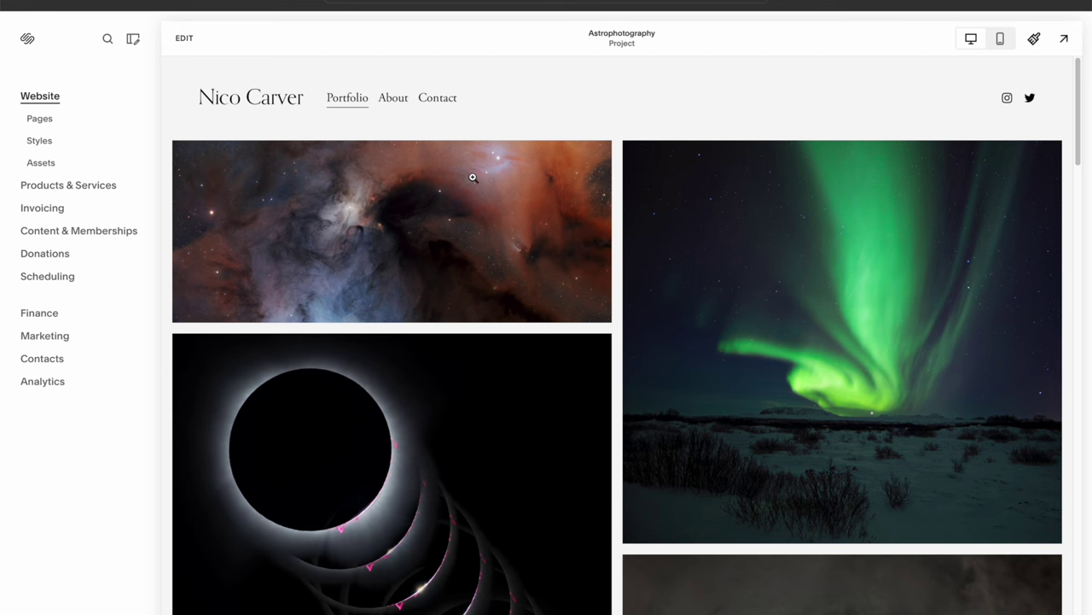
click(184, 39)
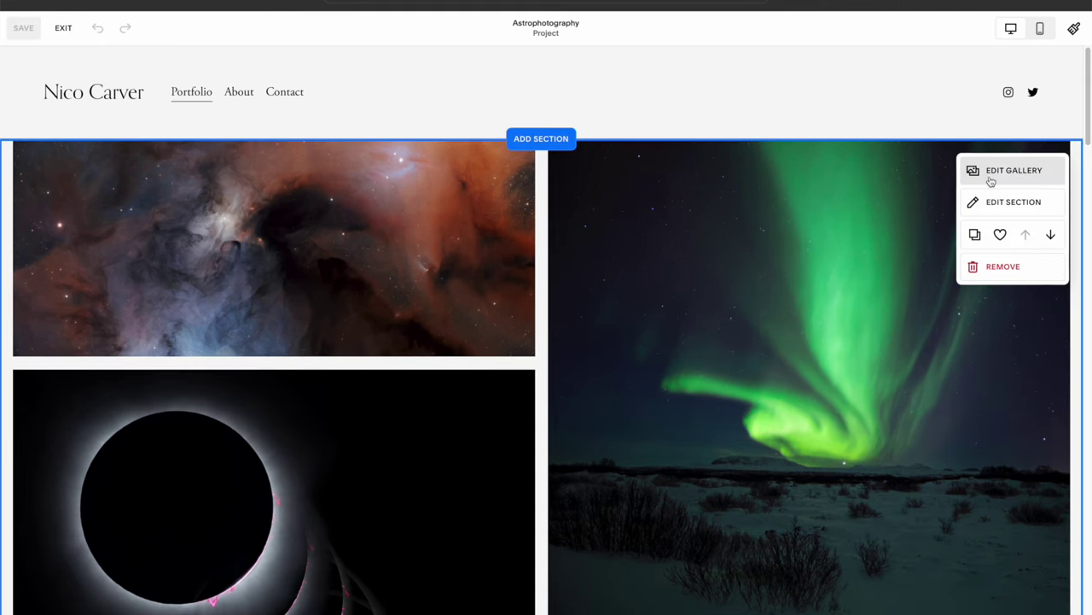
click(1003, 176)
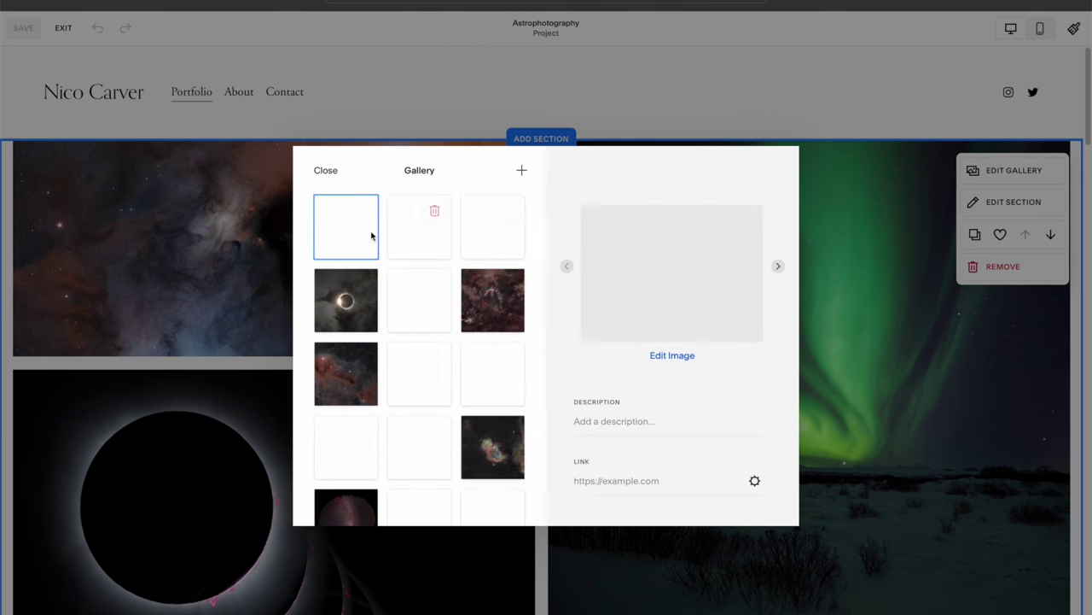
mouse_move(430, 246)
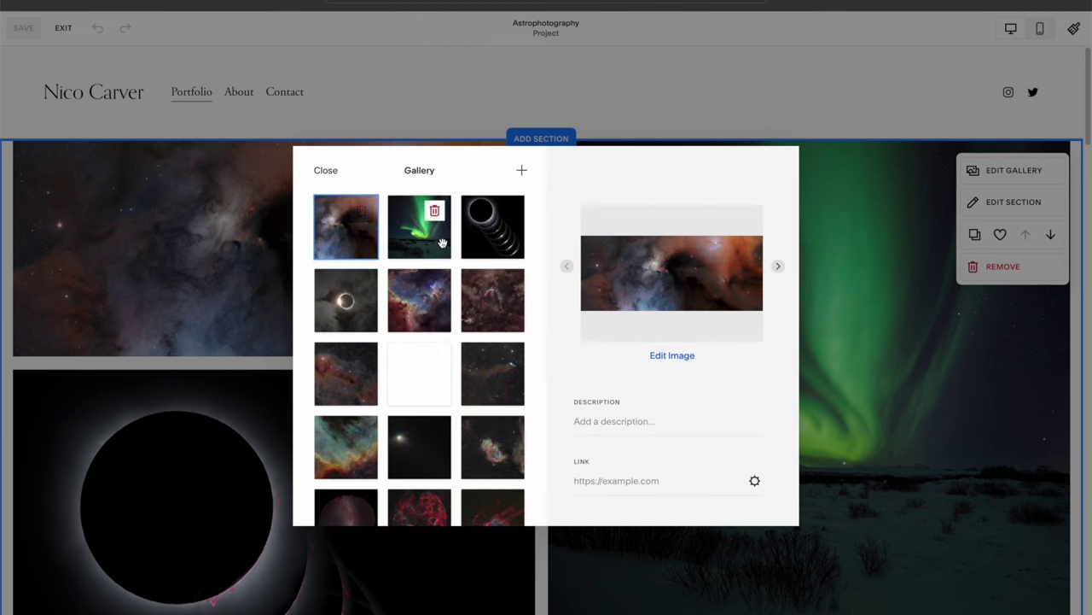
drag(439, 247, 348, 244)
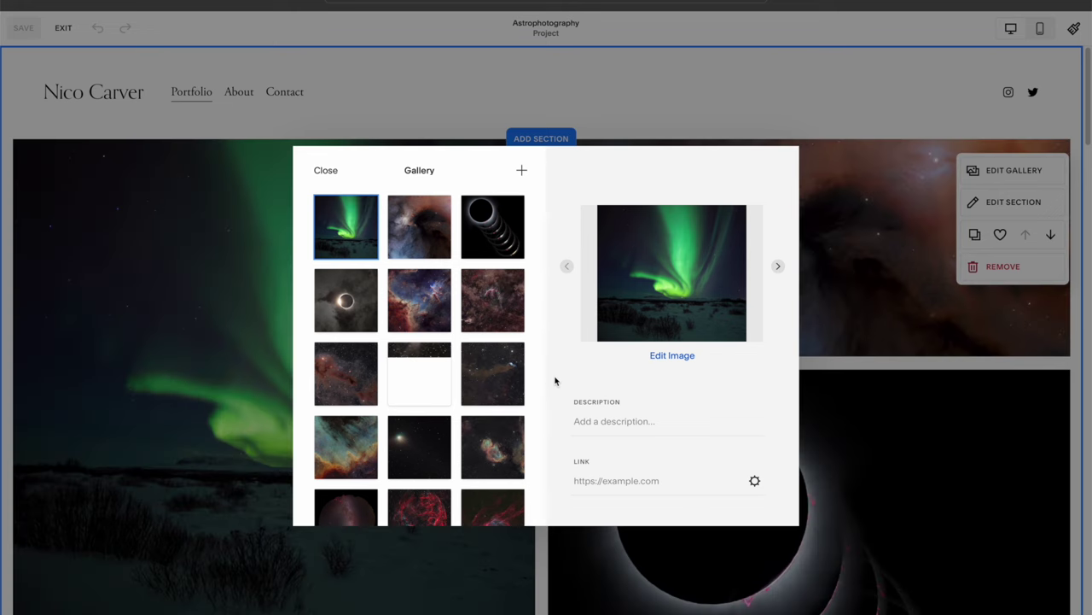
Lay out the Astrophotography gallery in three columns with a spacing of 68, save the page and exit editing
click(321, 170)
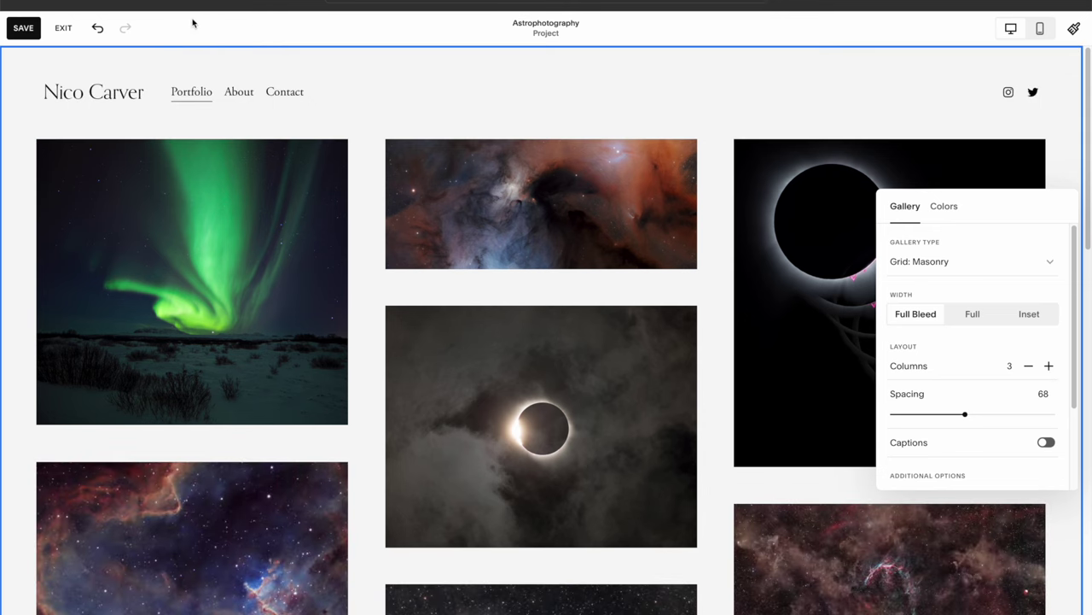
click(23, 28)
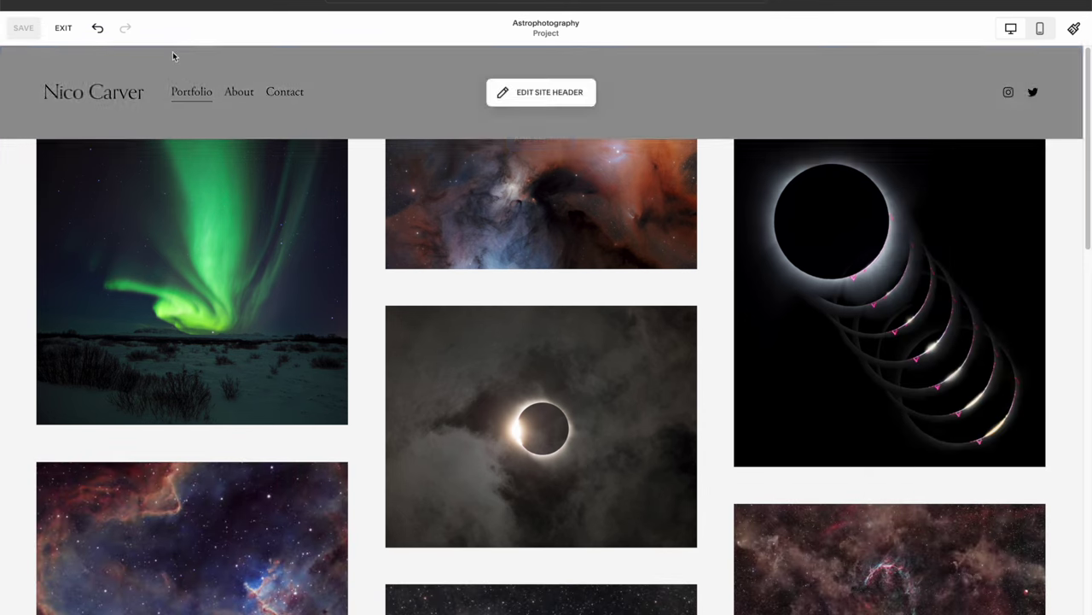
click(64, 27)
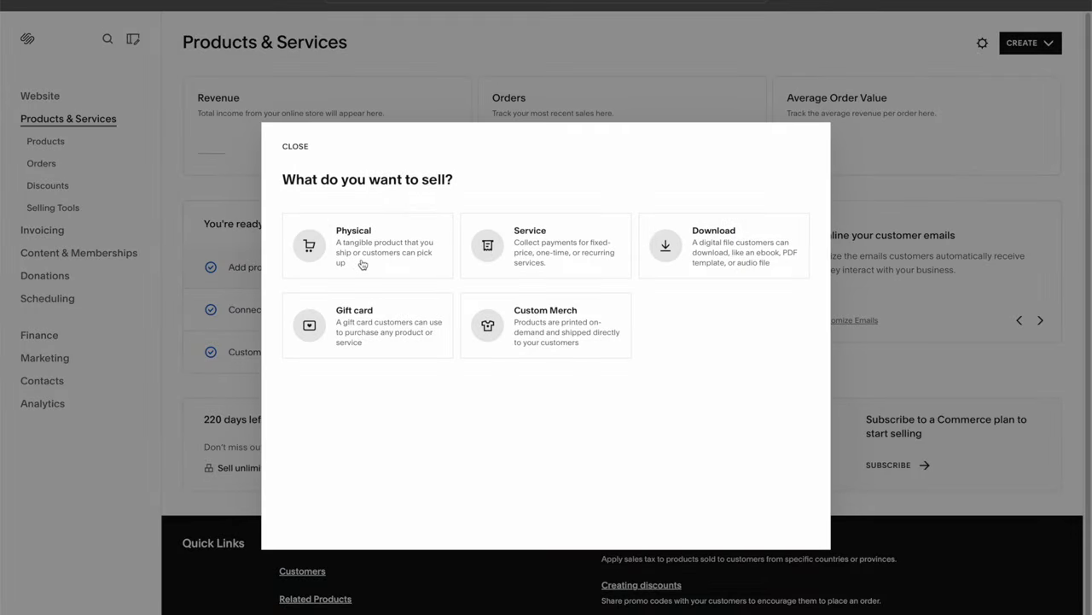
Review the product types for sale, the store's payment processors and the orders page, and return to the website preview
click(528, 273)
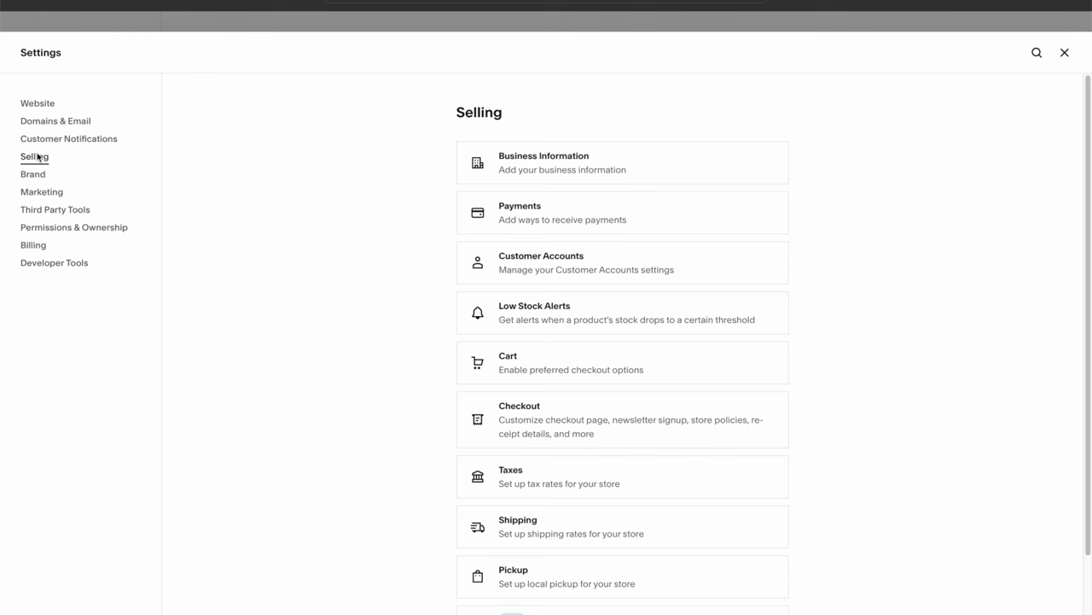
click(563, 218)
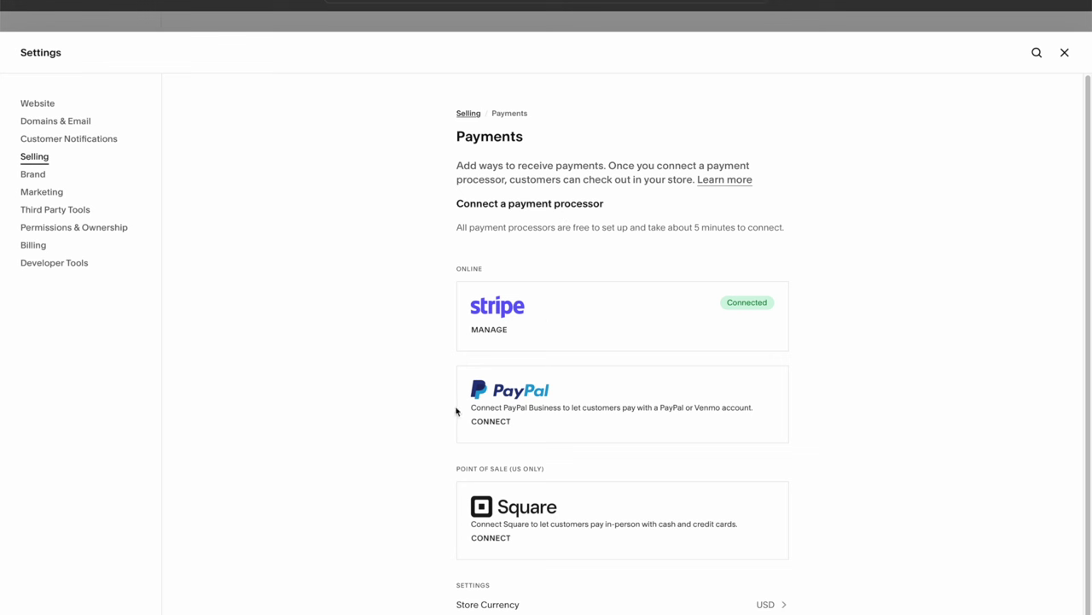
key(Escape)
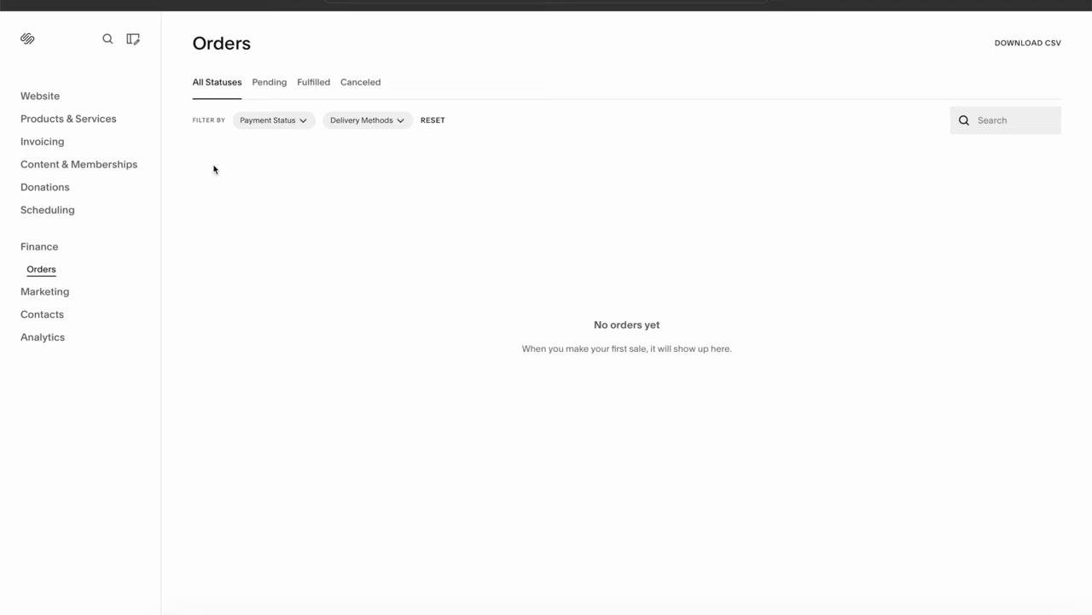
click(41, 97)
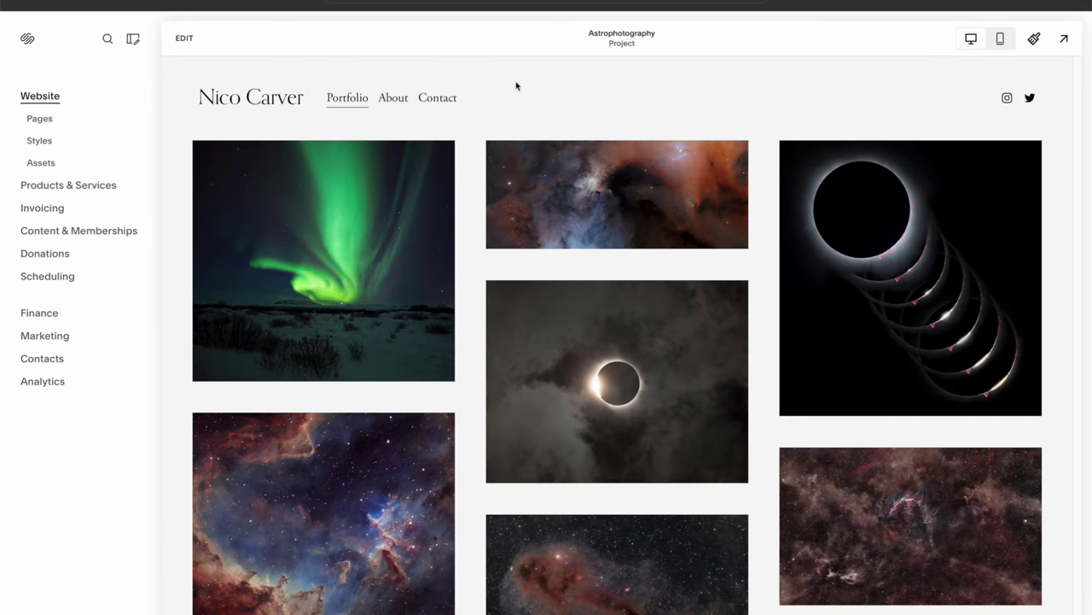
click(456, 103)
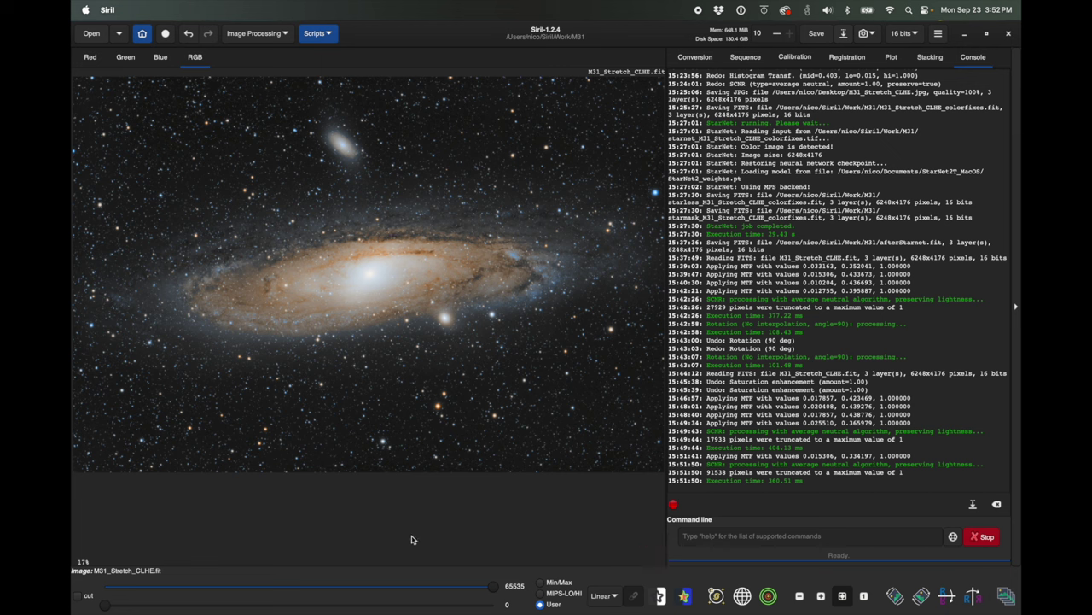
Switch back to Siril and turn the M31 image upside down with two 90-degree clockwise rotations
click(250, 39)
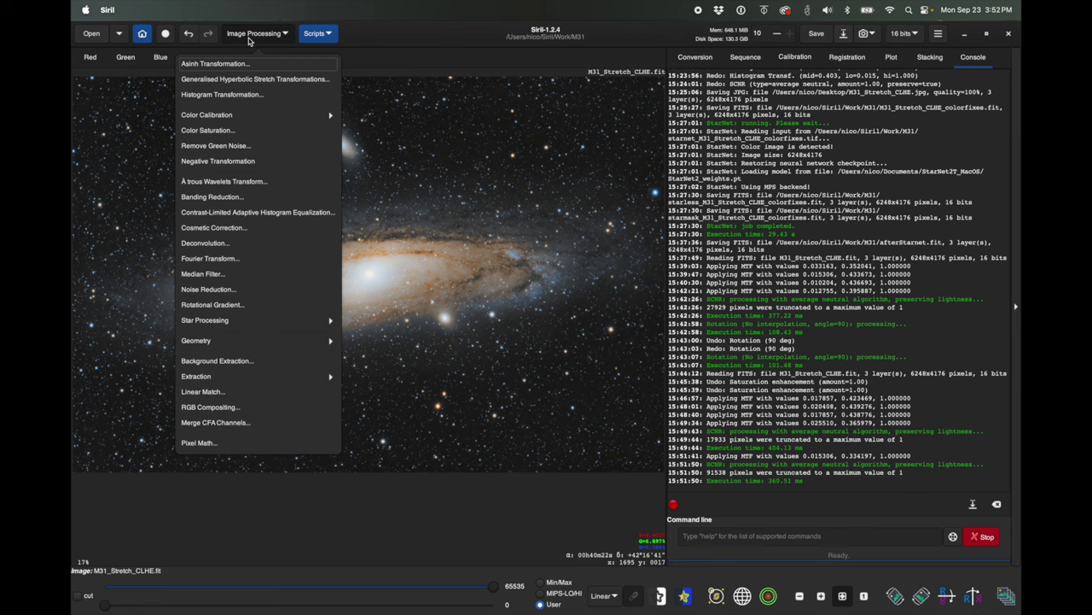
click(250, 40)
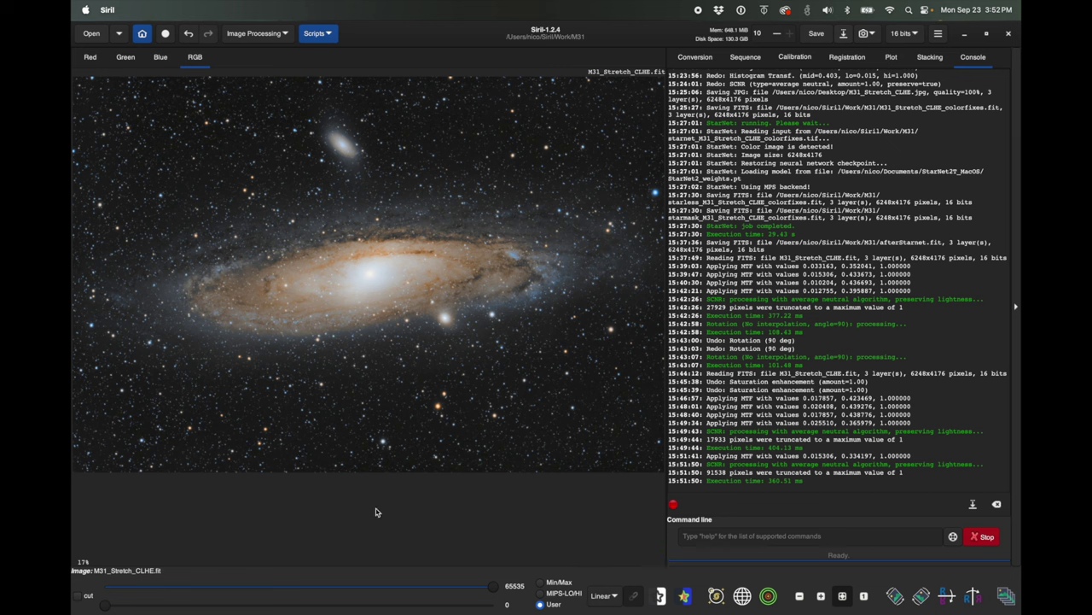
click(256, 34)
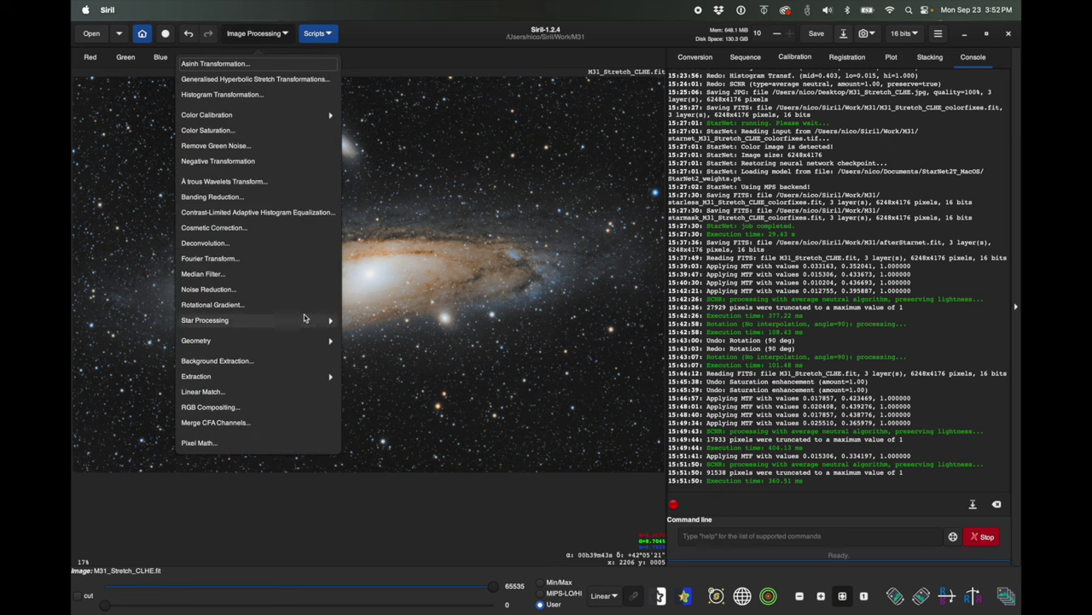
click(298, 341)
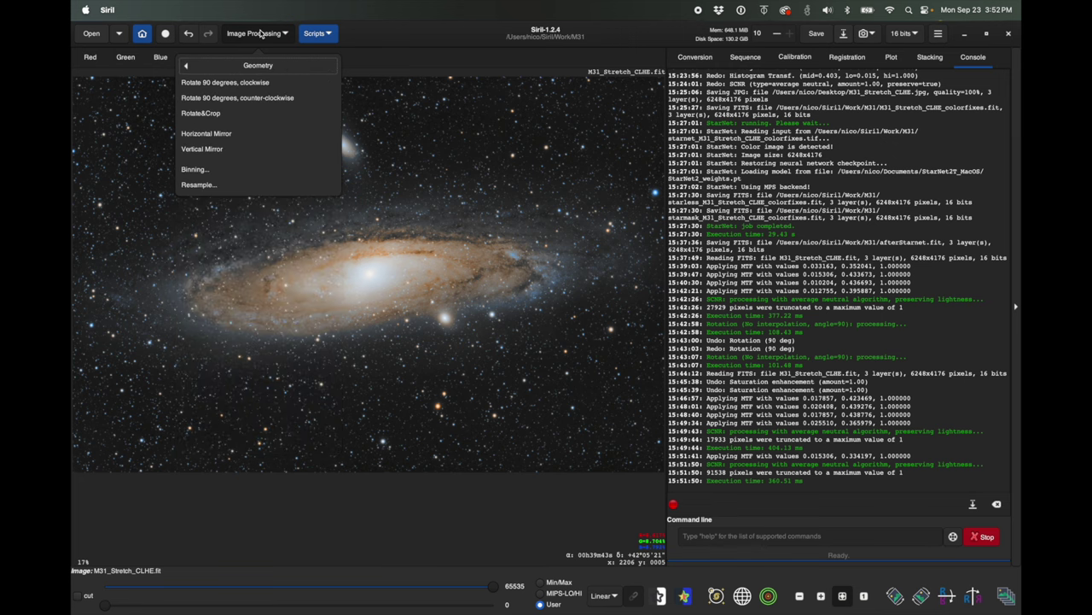
click(241, 80)
click(255, 35)
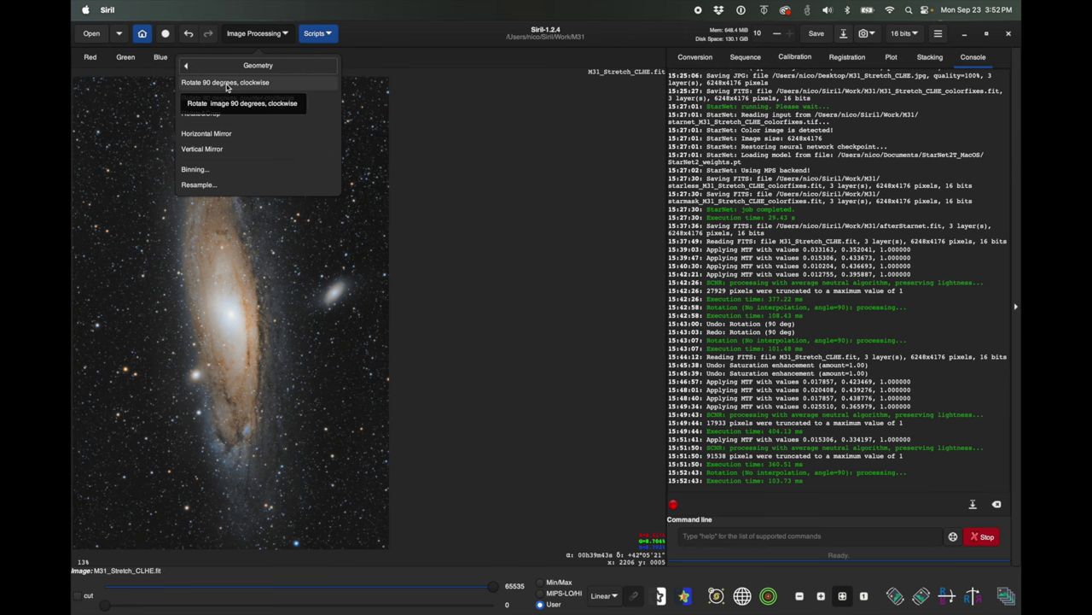
click(226, 84)
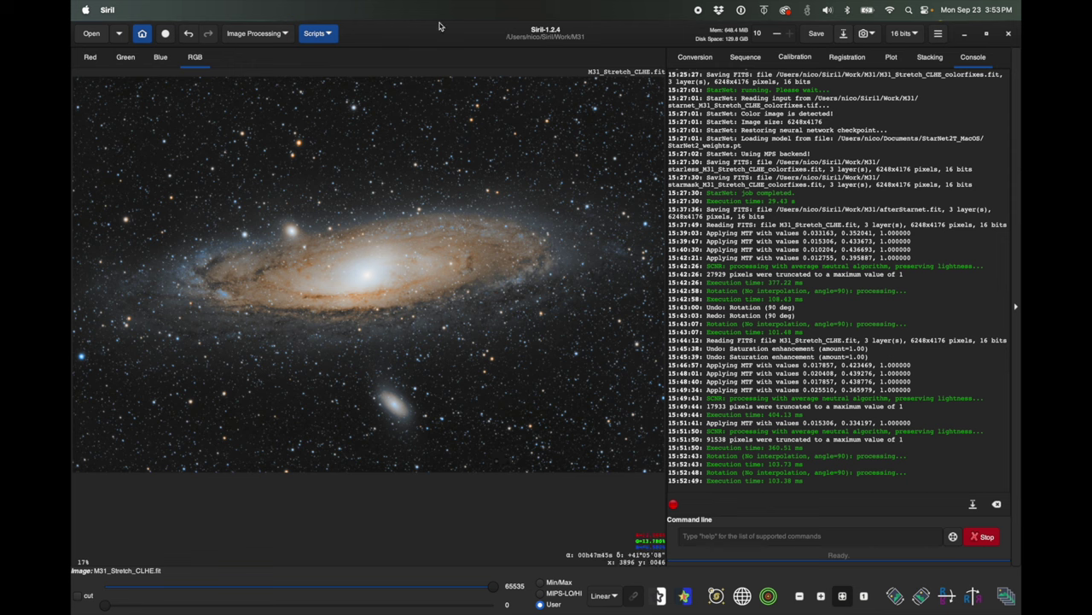
Preview Global Color Saturation amounts between 0.00 and 0.99 with a background factor of 1.00, and apply the enhancement
click(281, 35)
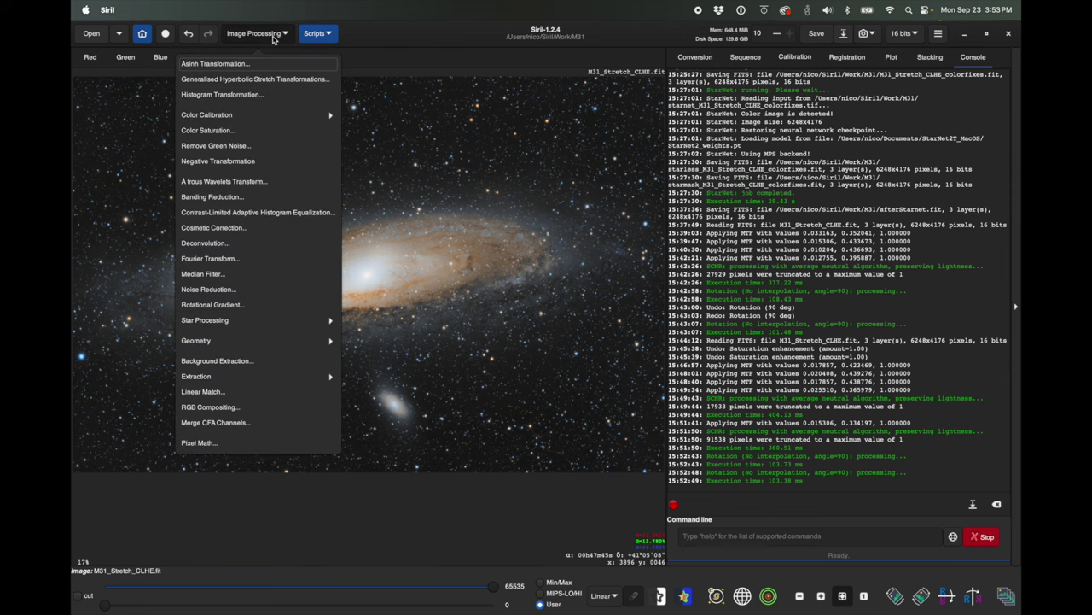
click(273, 131)
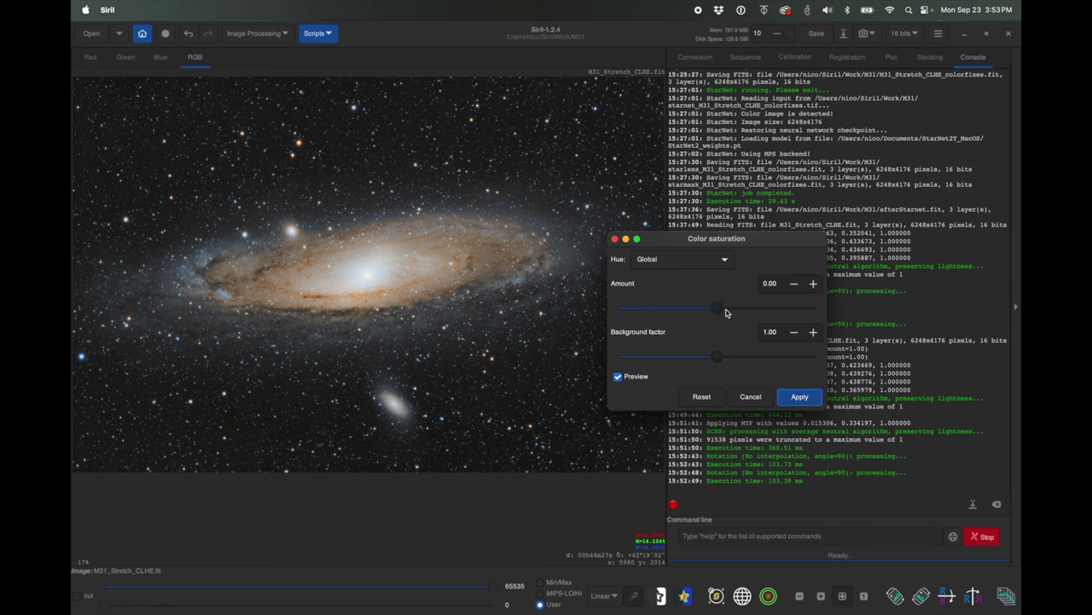
drag(716, 308, 814, 313)
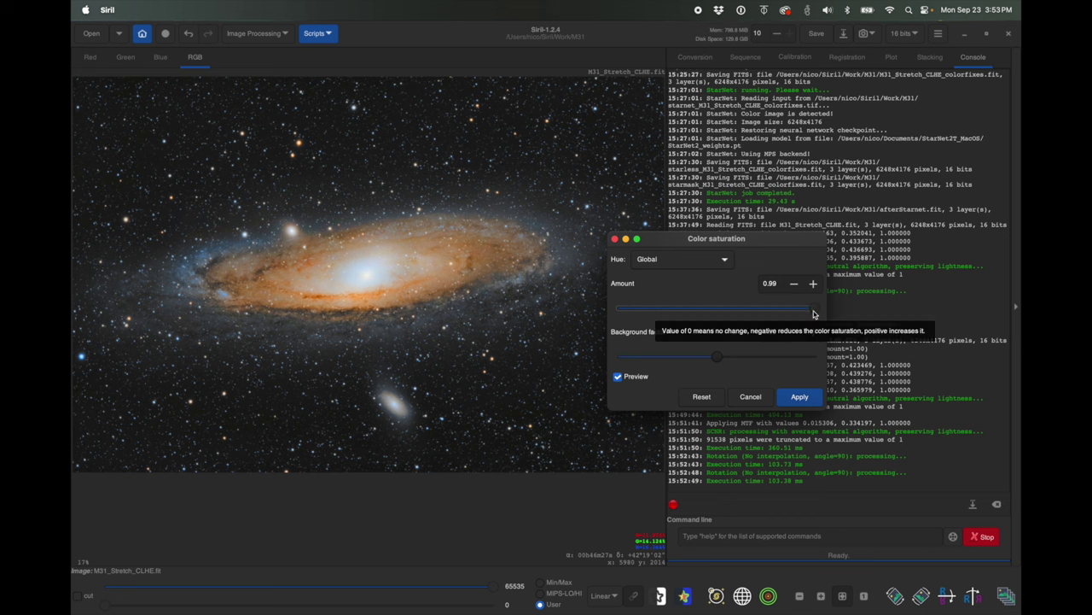
drag(813, 313, 714, 314)
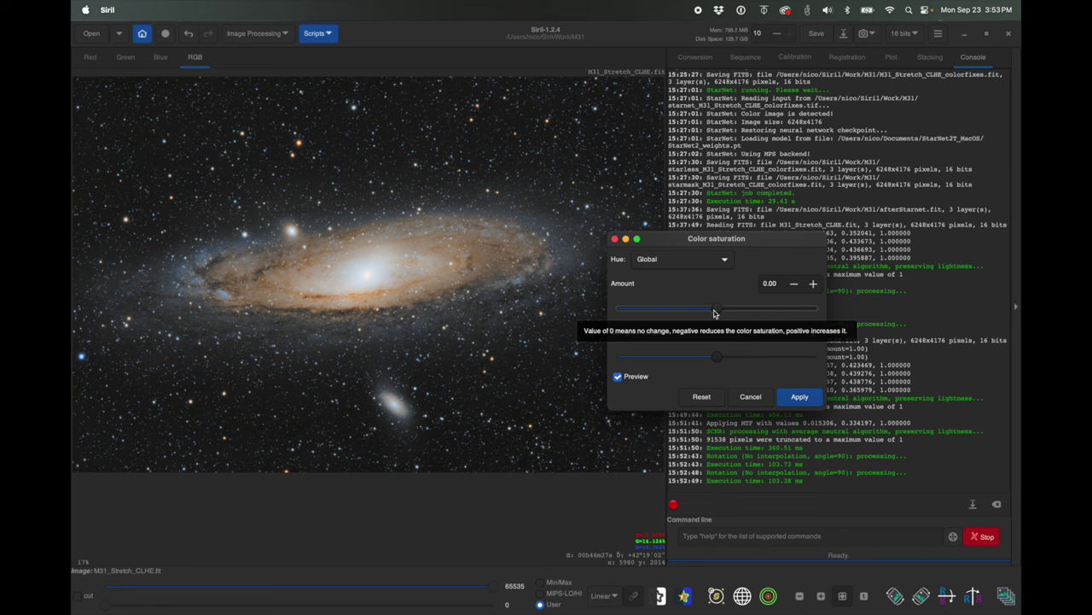
click(799, 398)
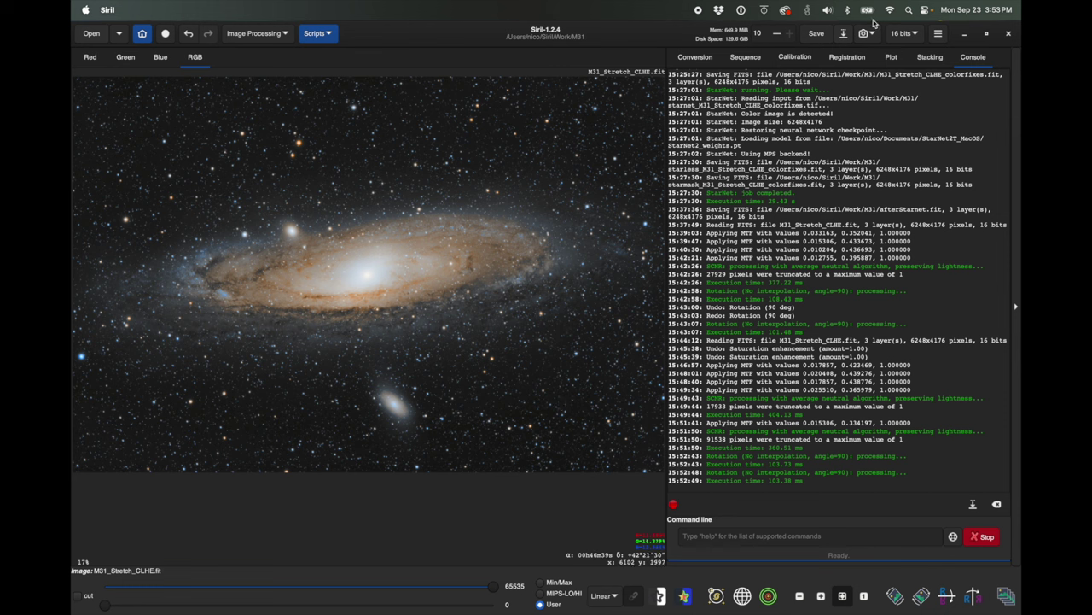
Save a copy of the image to the Desktop folder as a JPEG file named M31_GoodColor_FullStars
click(844, 33)
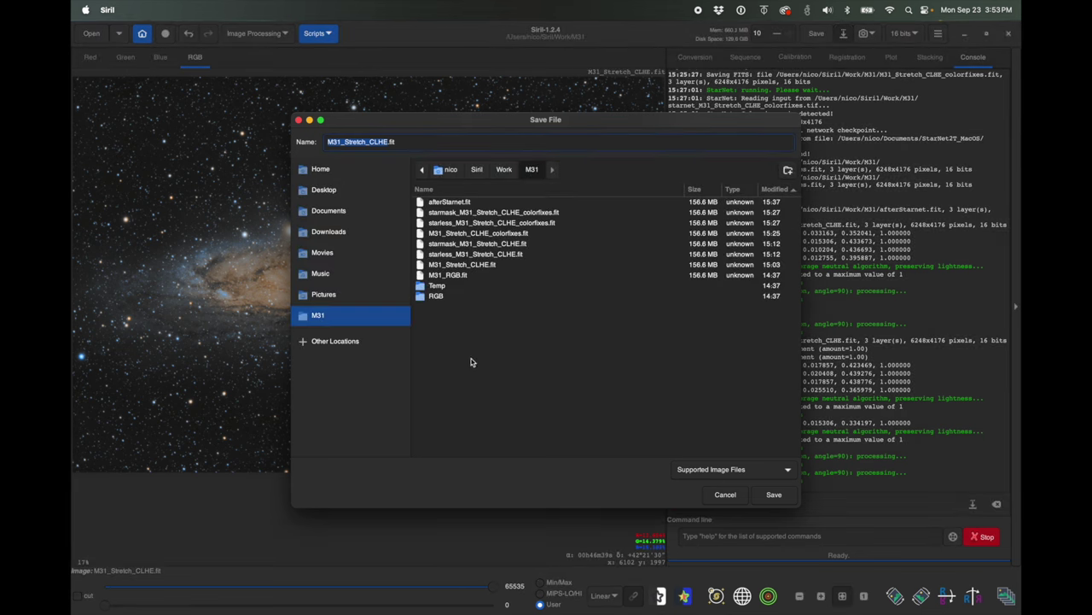
click(322, 193)
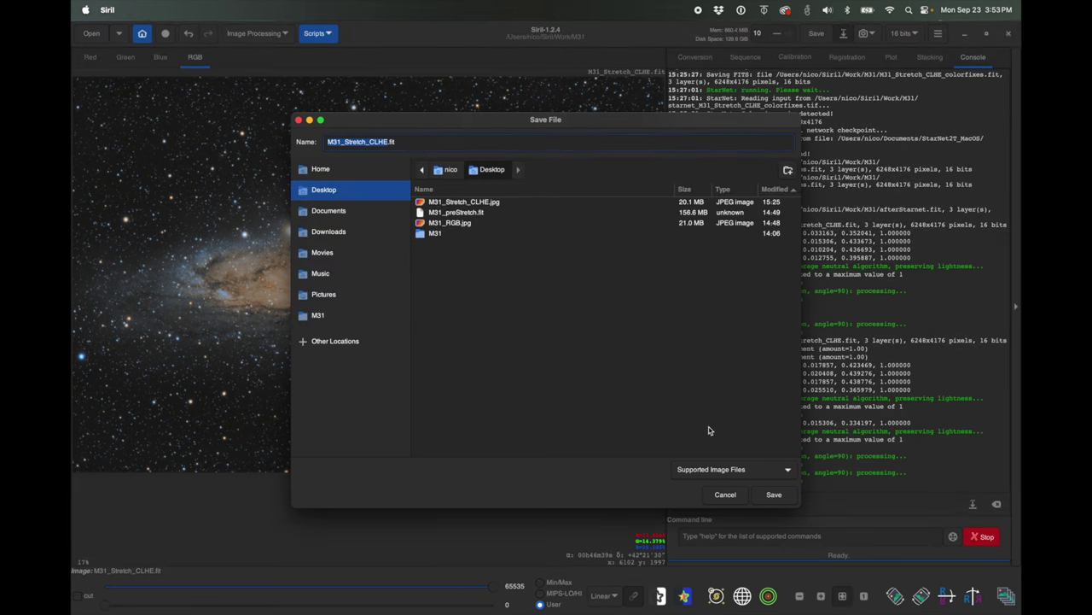
click(732, 468)
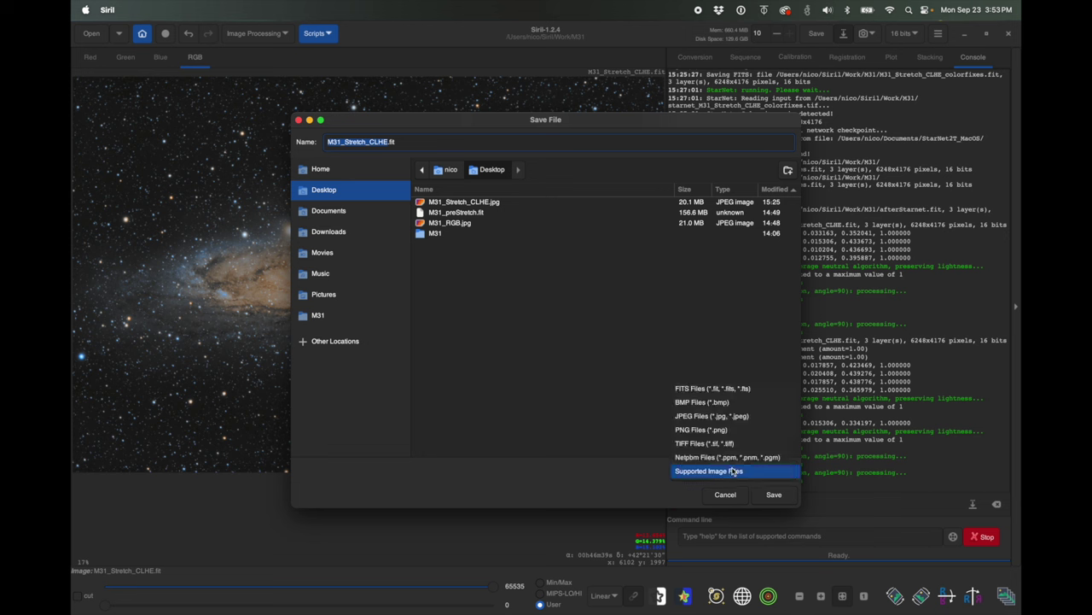
click(718, 416)
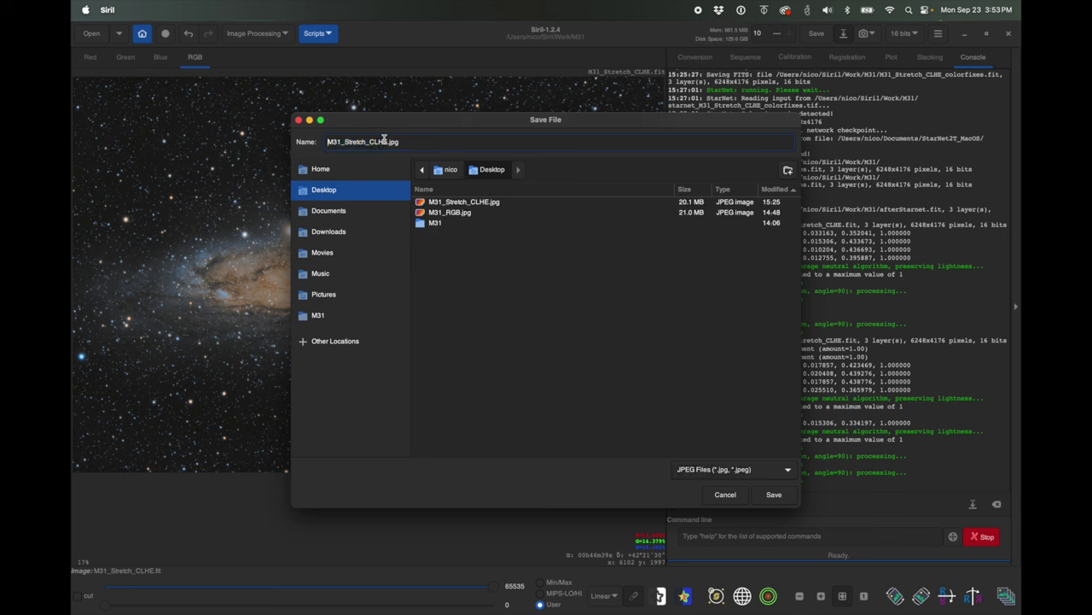
drag(386, 141, 344, 142)
text(Col)
key(BackSpace)
text(GoodColor_FullStars)
key(Return)
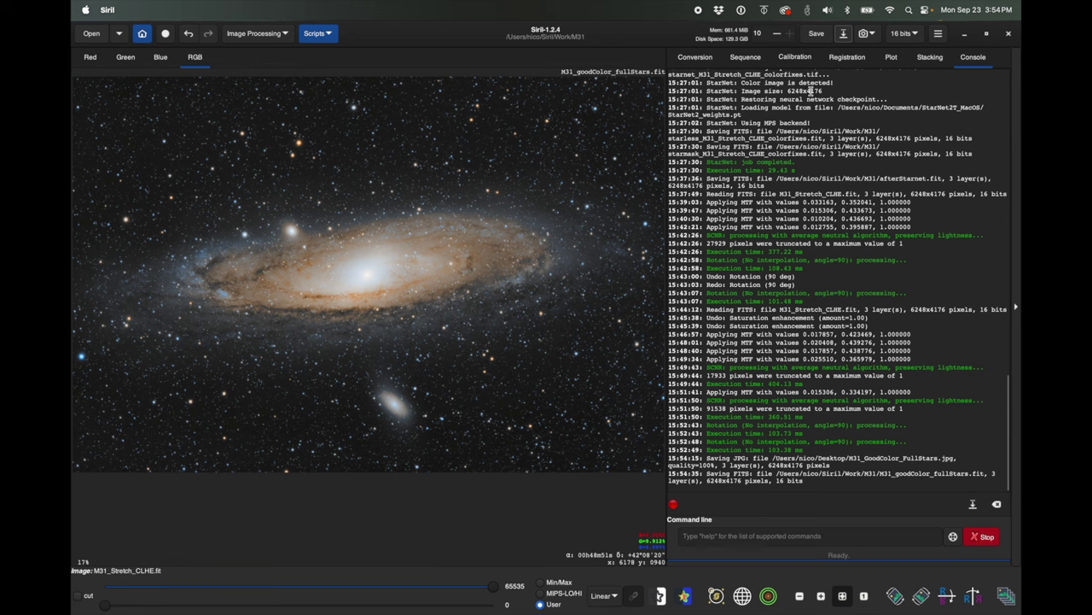
Check the StarNet executable and weights locations in the Miscellaneous preferences, and leave the preferences without applying changes
click(938, 33)
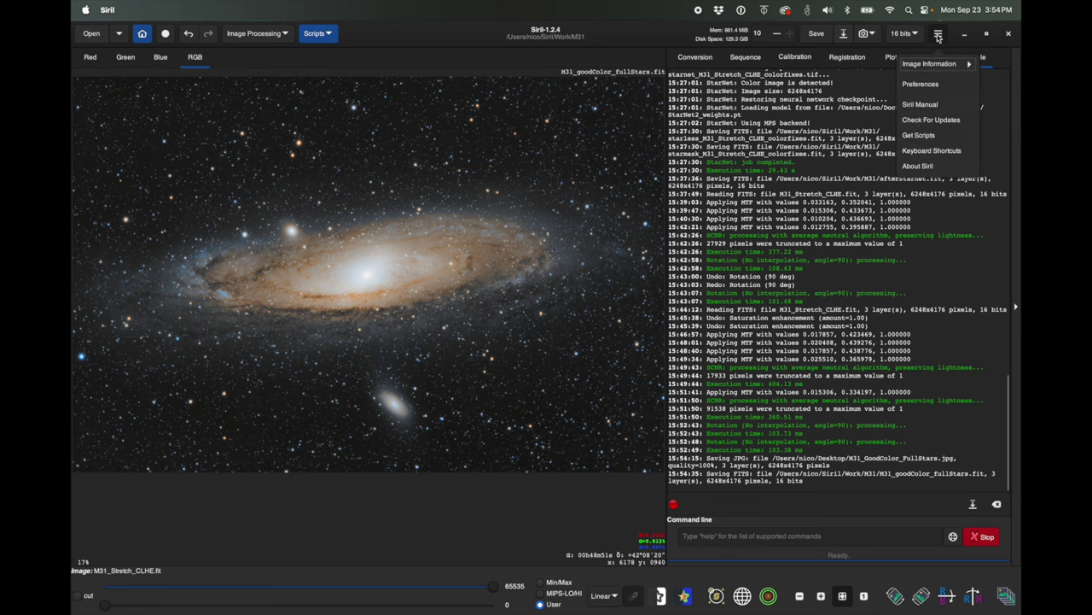
click(922, 83)
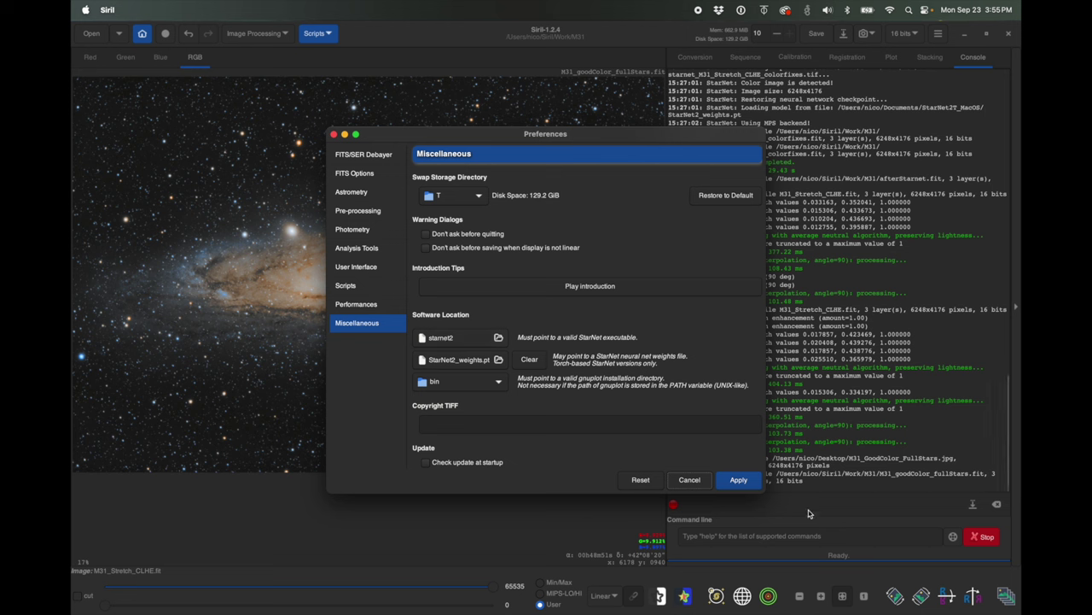
click(689, 479)
Run StarNet star removal with star mask generation and recomposing stars on completion enabled
click(253, 33)
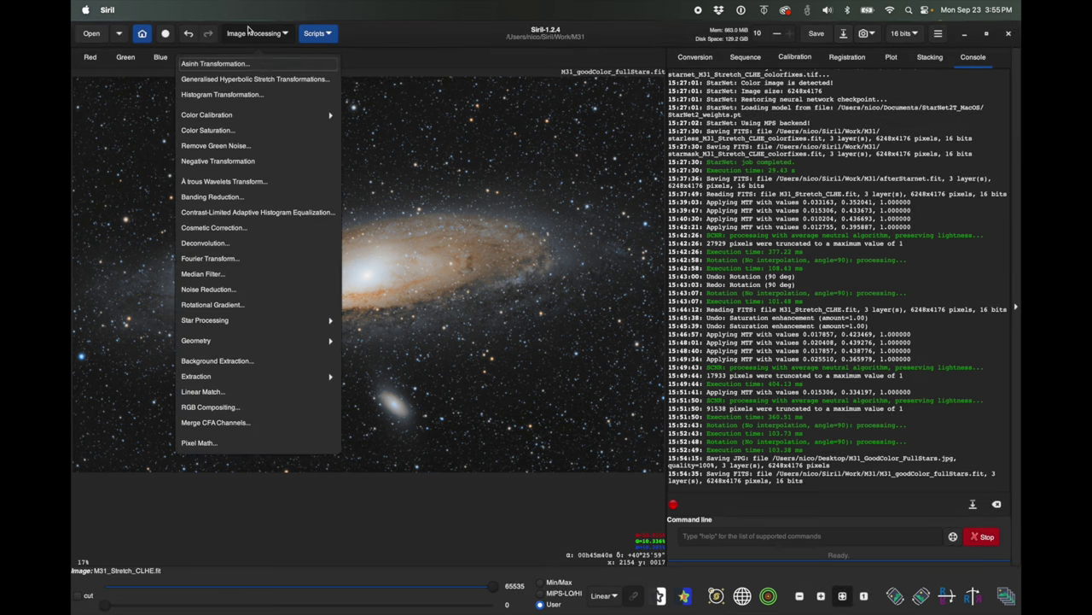
click(279, 326)
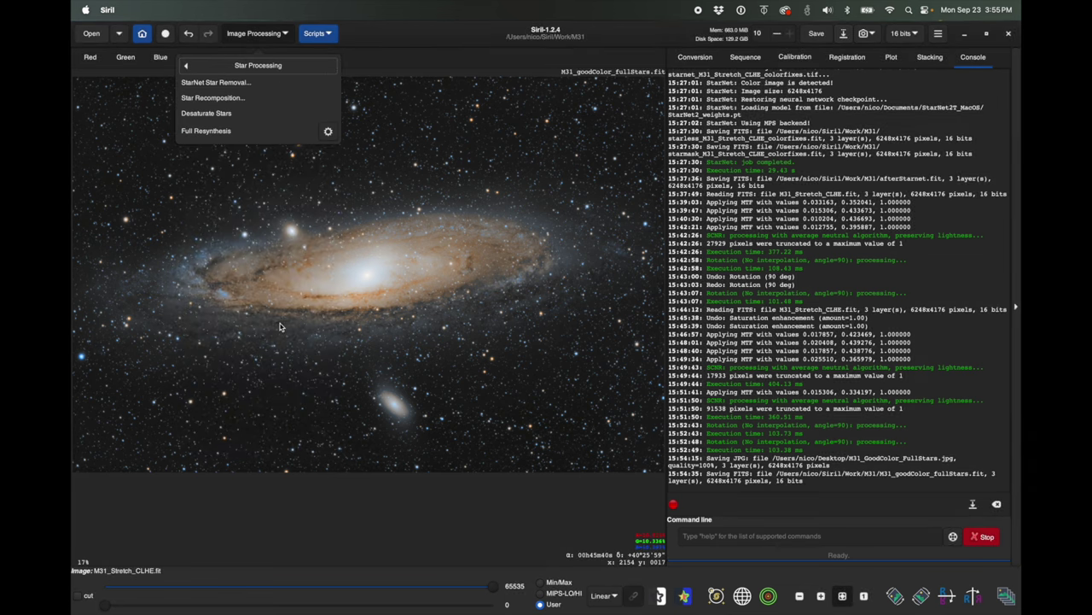
click(247, 85)
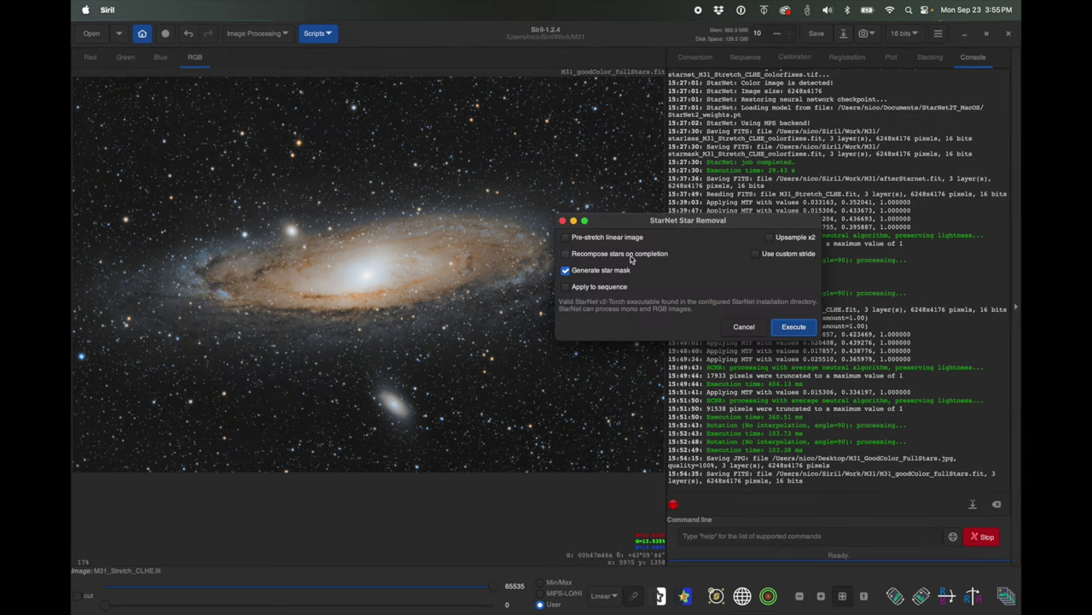
drag(606, 224, 663, 235)
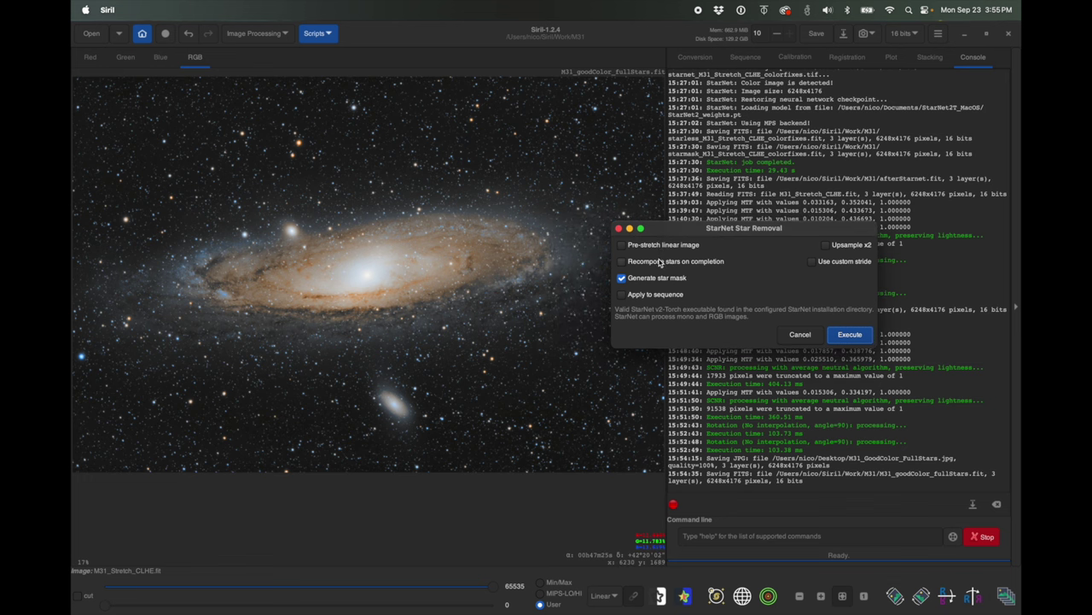
click(659, 262)
click(850, 338)
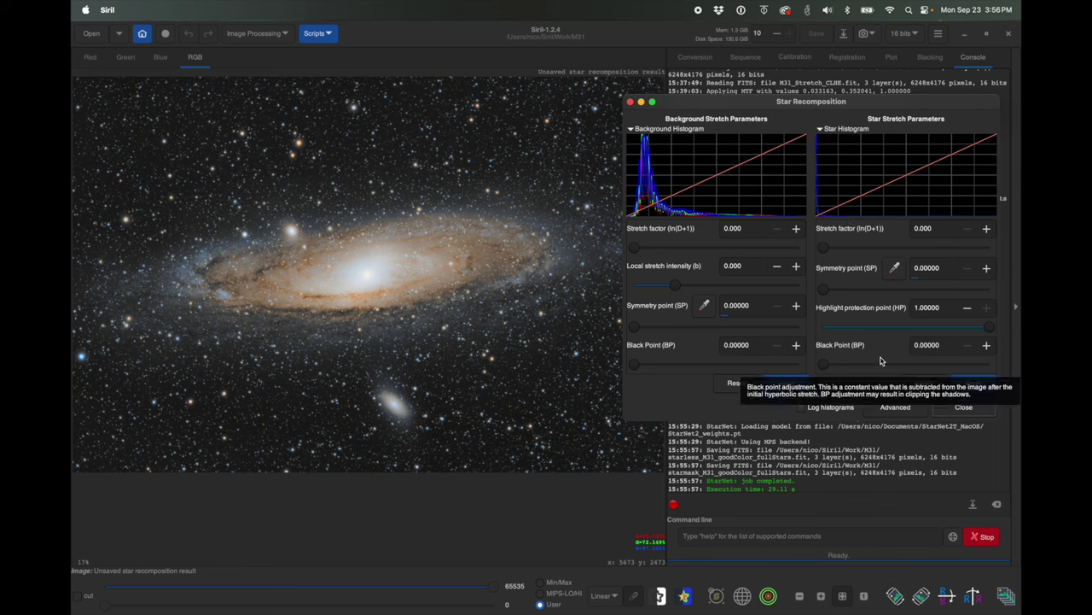
Reduce the stars in the advanced Star Recomposition using an inverse modified arcsinh transform with a stretch factor of about 2.11, and apply it
click(893, 412)
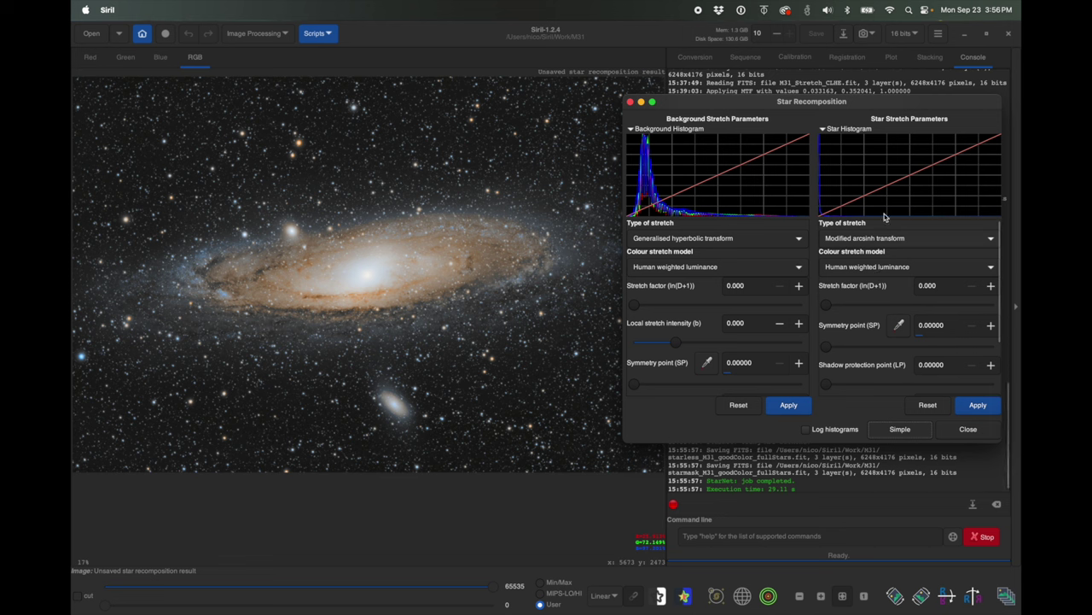
click(903, 243)
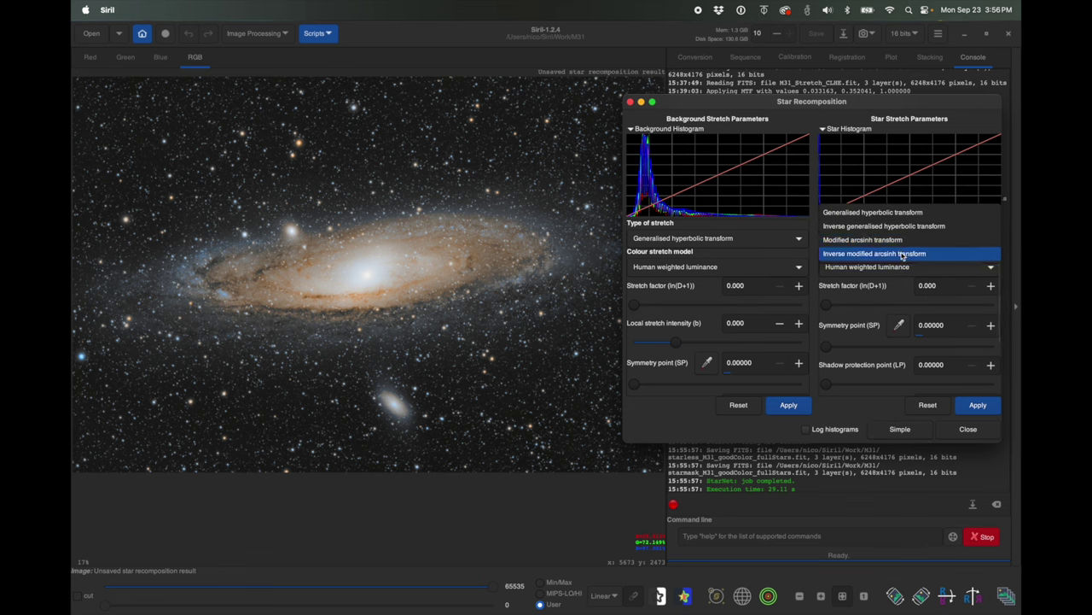
click(903, 253)
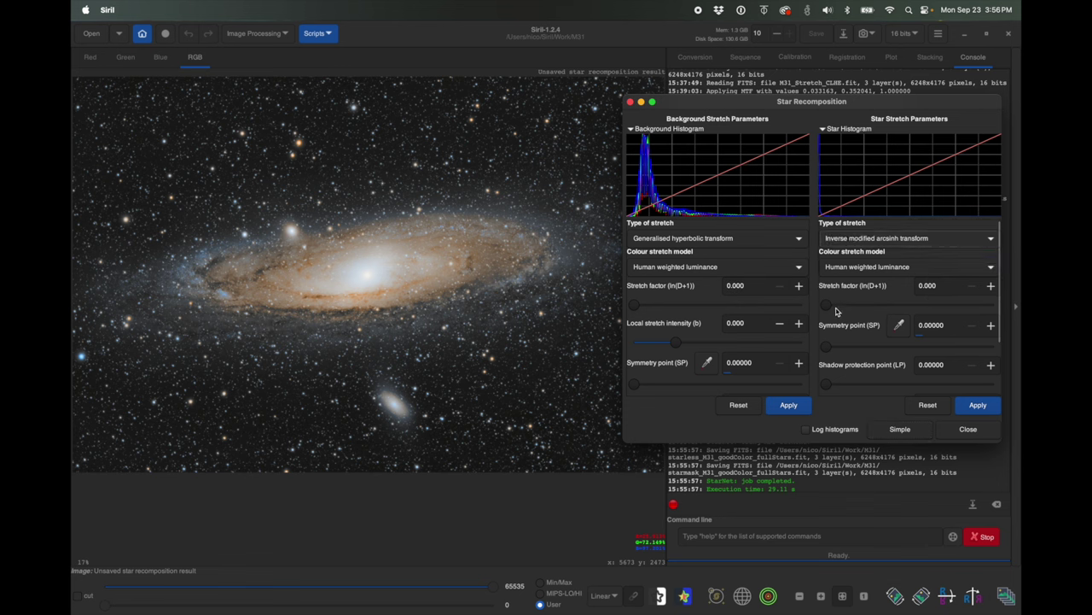
drag(828, 309, 854, 310)
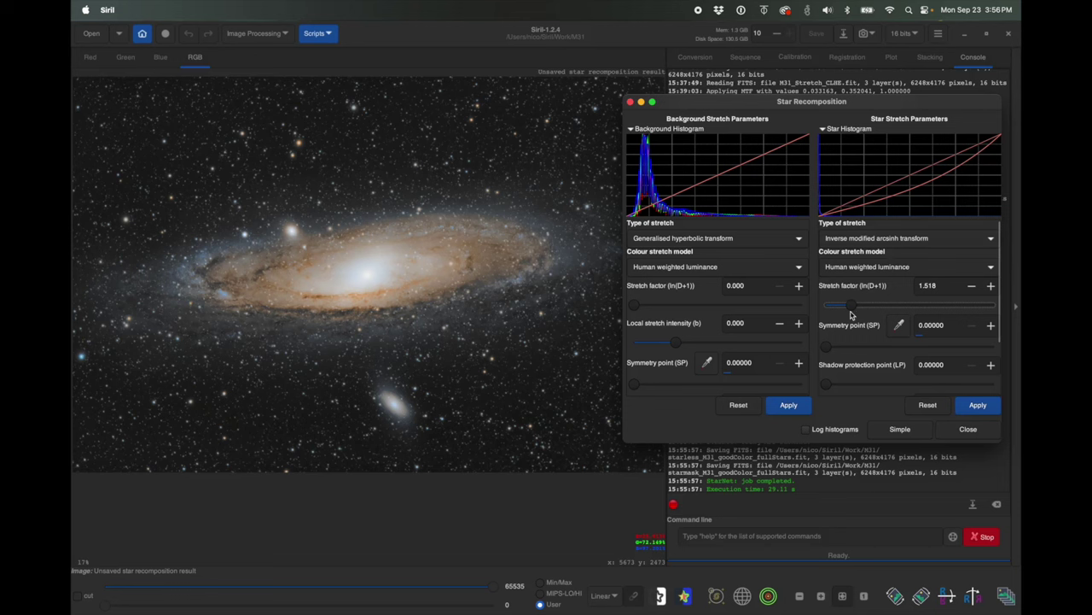
drag(852, 311, 862, 312)
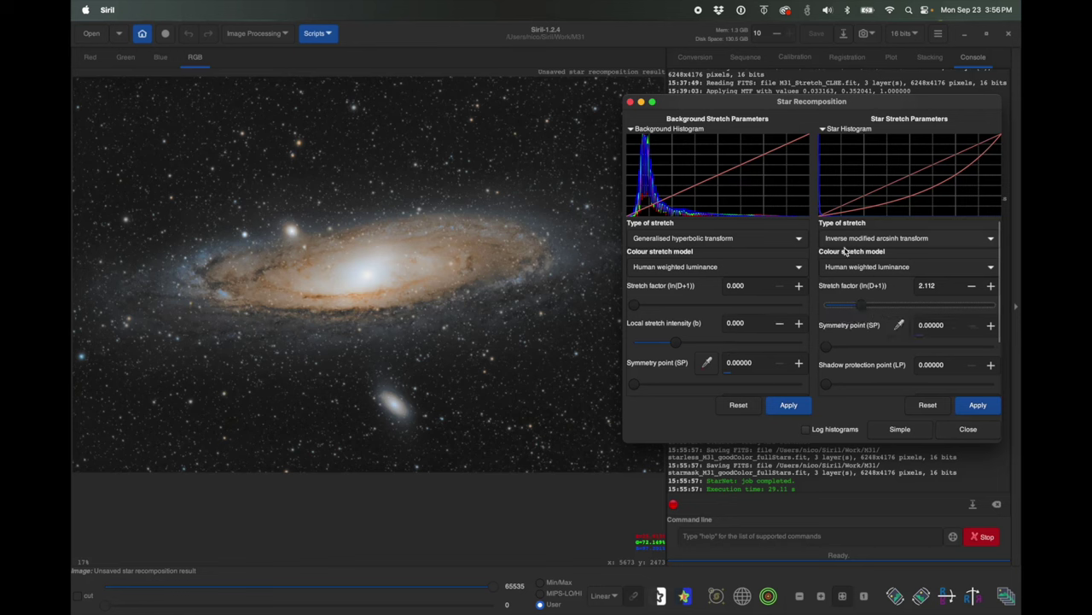
click(978, 407)
click(968, 429)
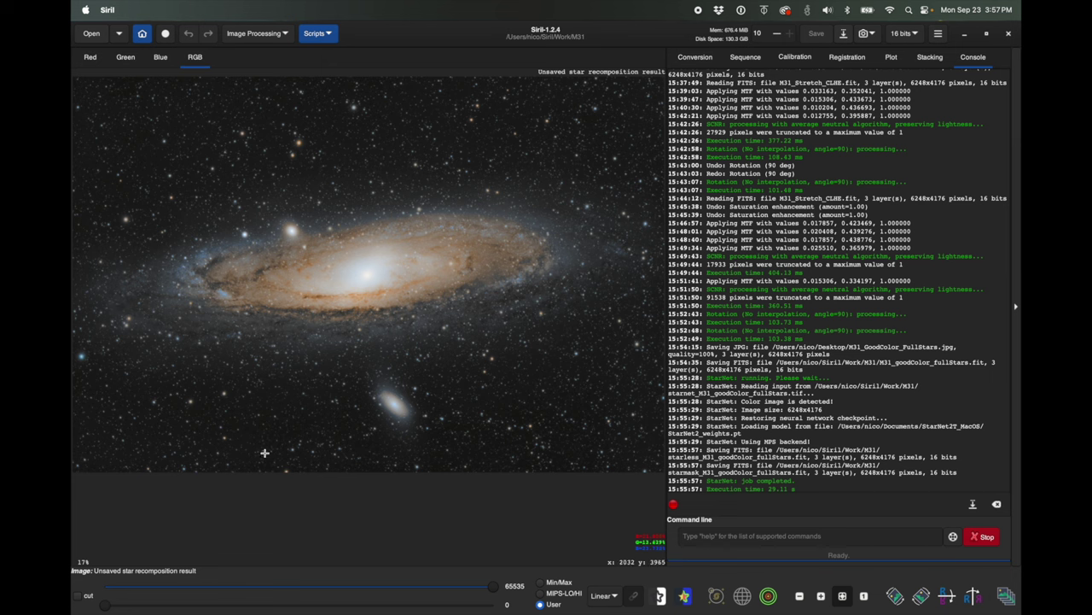
Start a Histogram Transformation with the red, green and blue channels all enabled, and set the midtones to about 0.541
click(261, 34)
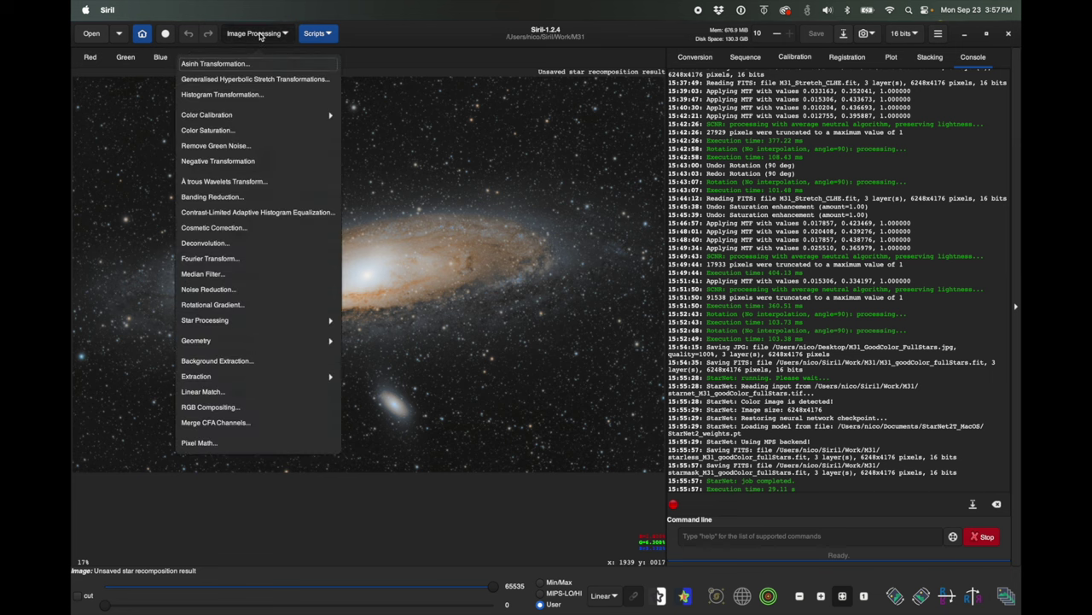
click(258, 93)
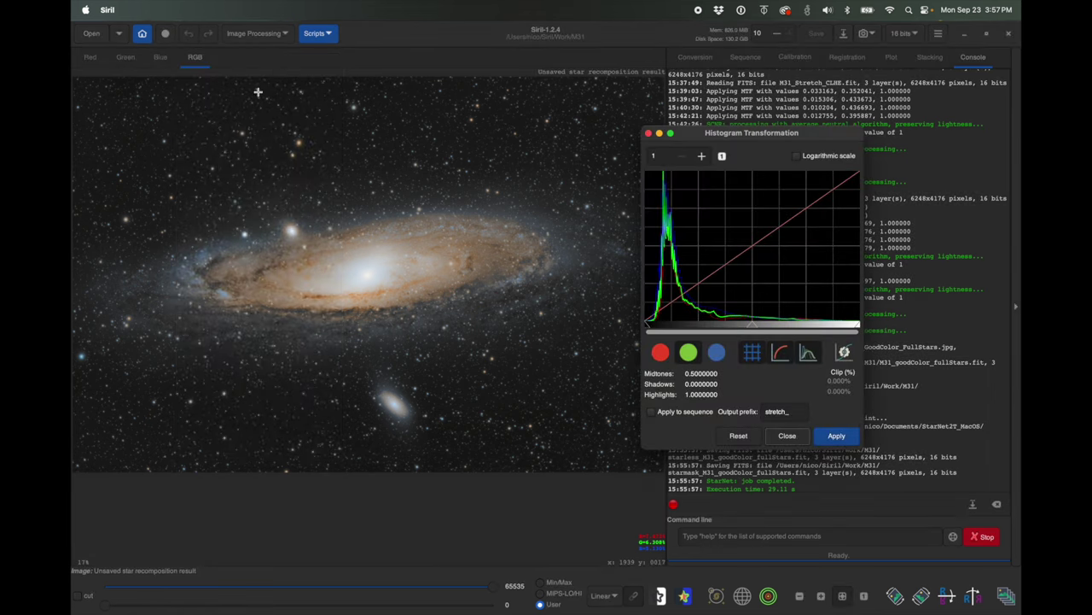
click(716, 352)
click(662, 352)
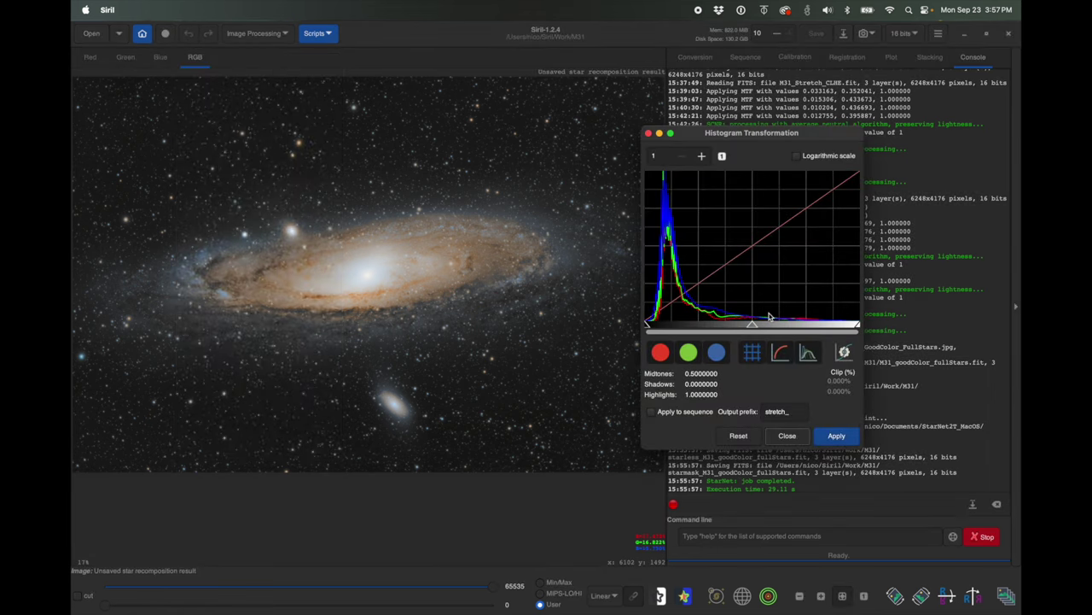
drag(752, 326, 766, 327)
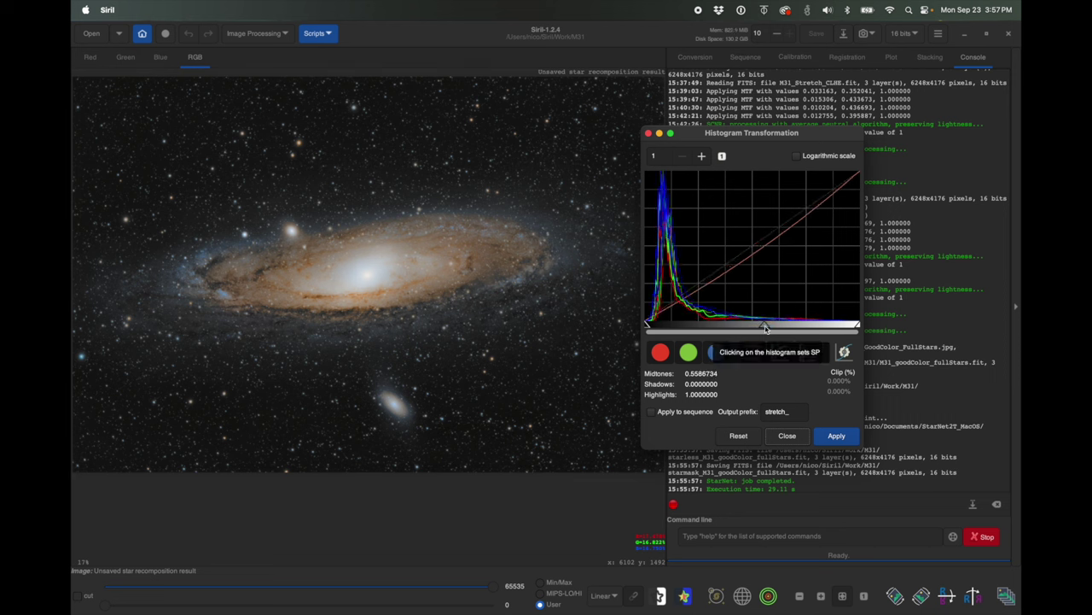
mouse_move(765, 328)
mouse_down()
mouse_move(752, 328)
mouse_move(761, 328)
mouse_up()
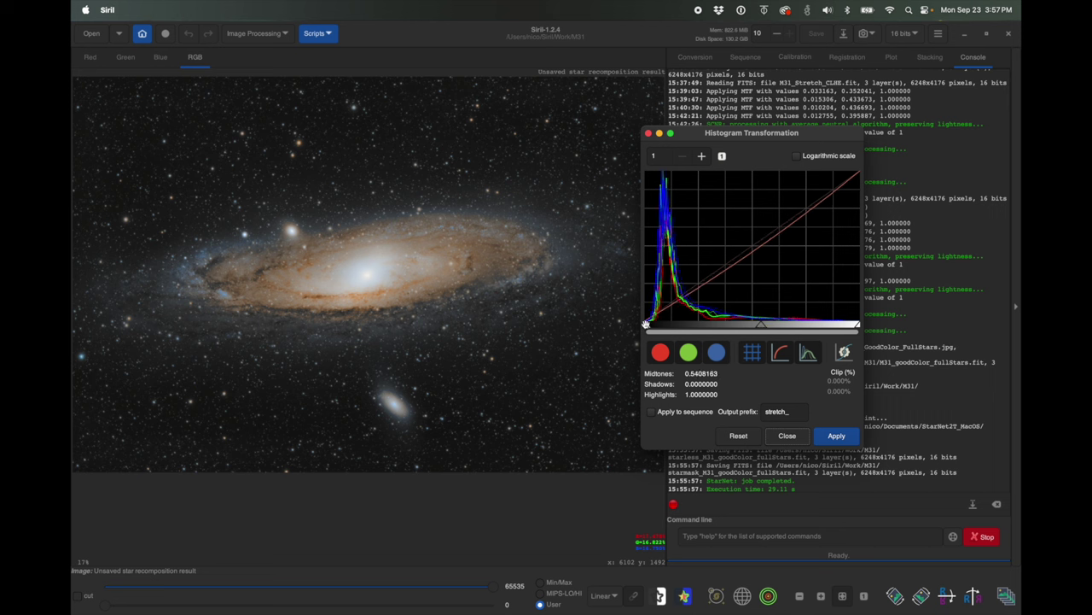
Set the histogram's shadows to about 0.0051, apply the transformation and close it
drag(646, 325, 649, 326)
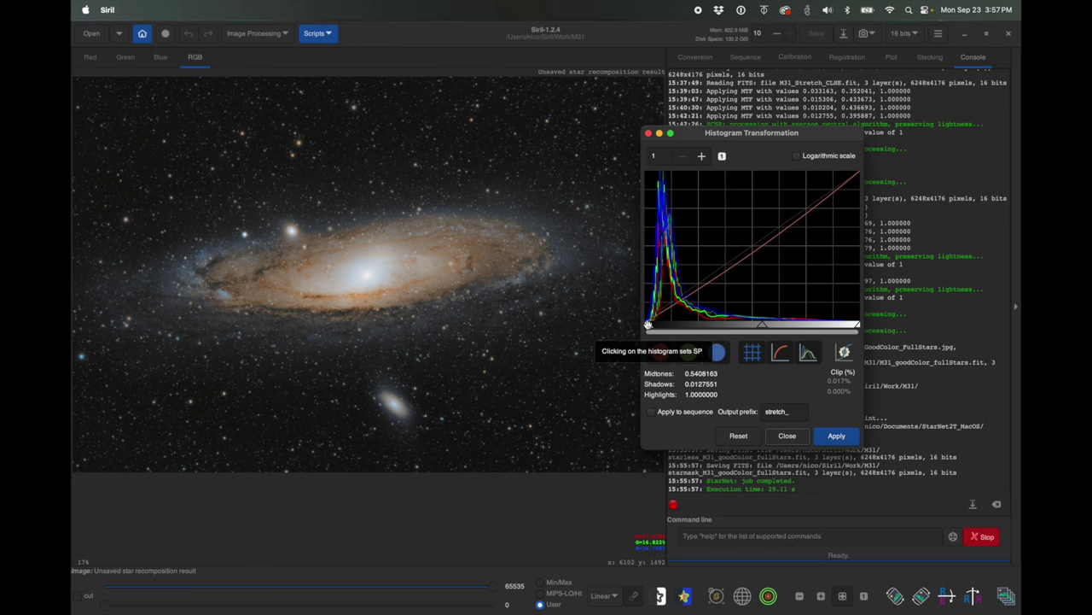
drag(648, 325, 646, 326)
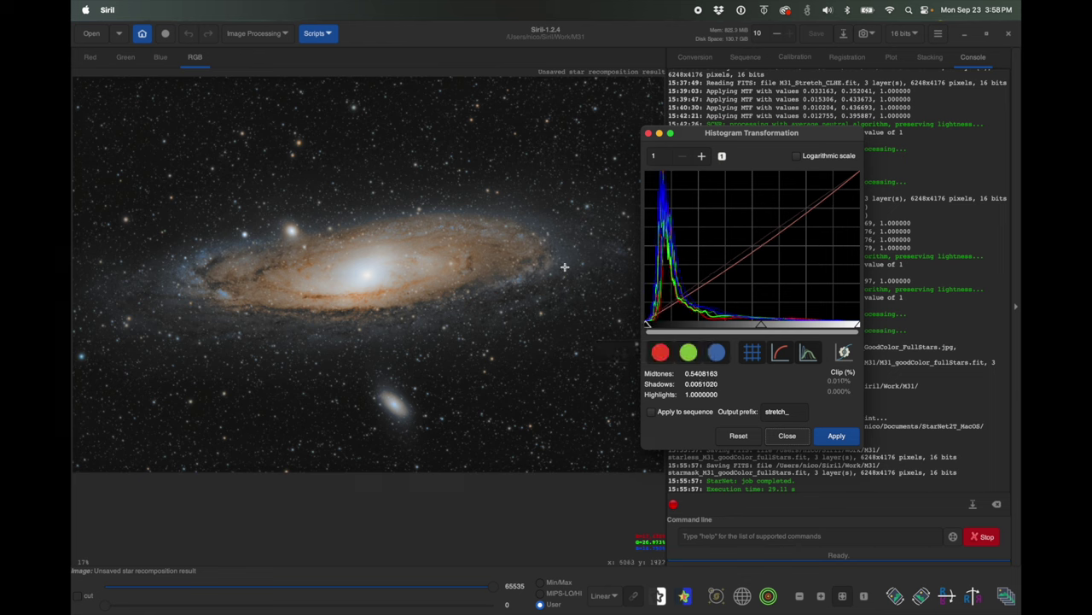
drag(690, 137, 747, 125)
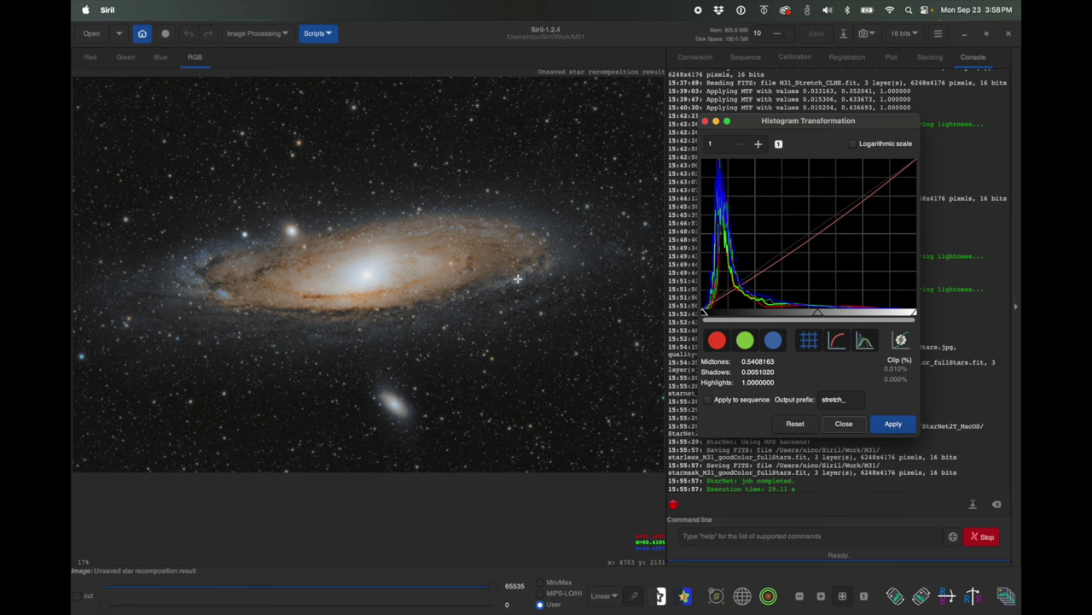
click(893, 424)
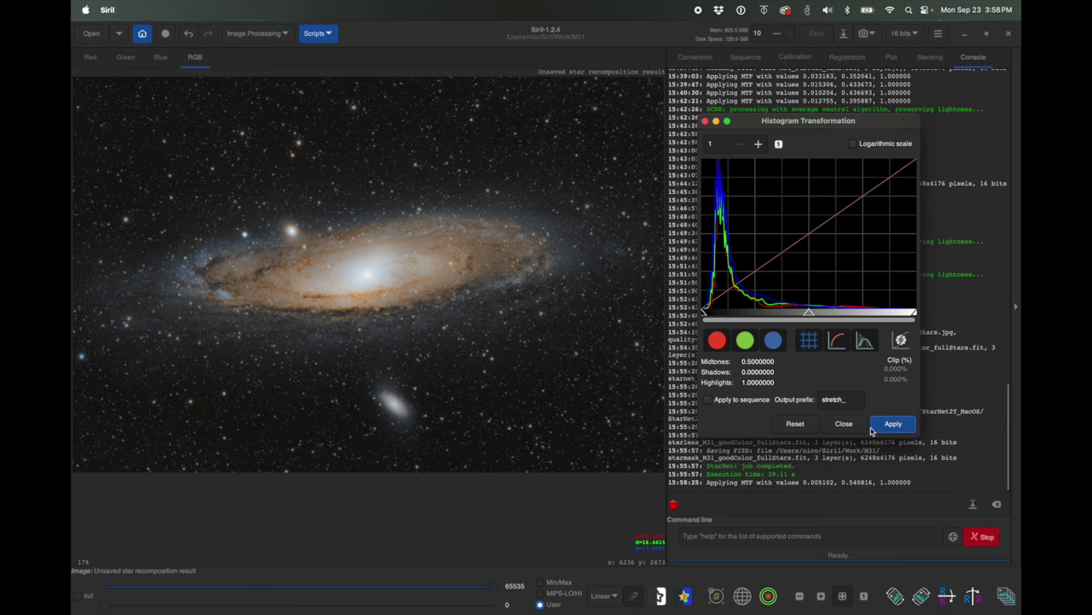
click(852, 427)
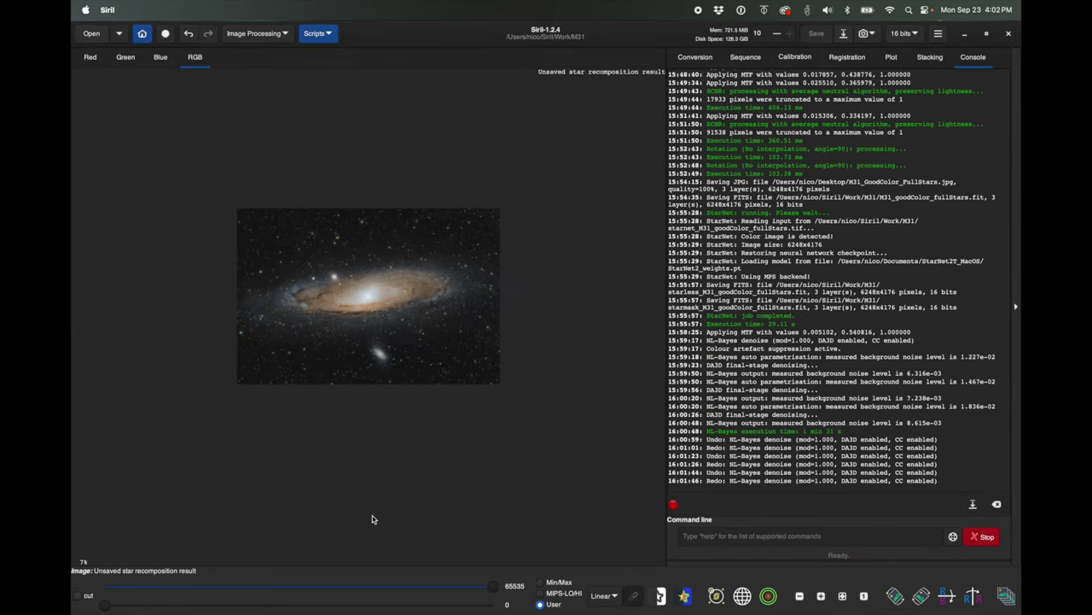
Examine the denoised M31 image at a small scale and close up around the galaxy's left end and the lower-left star field
scroll(372, 519, down, 1)
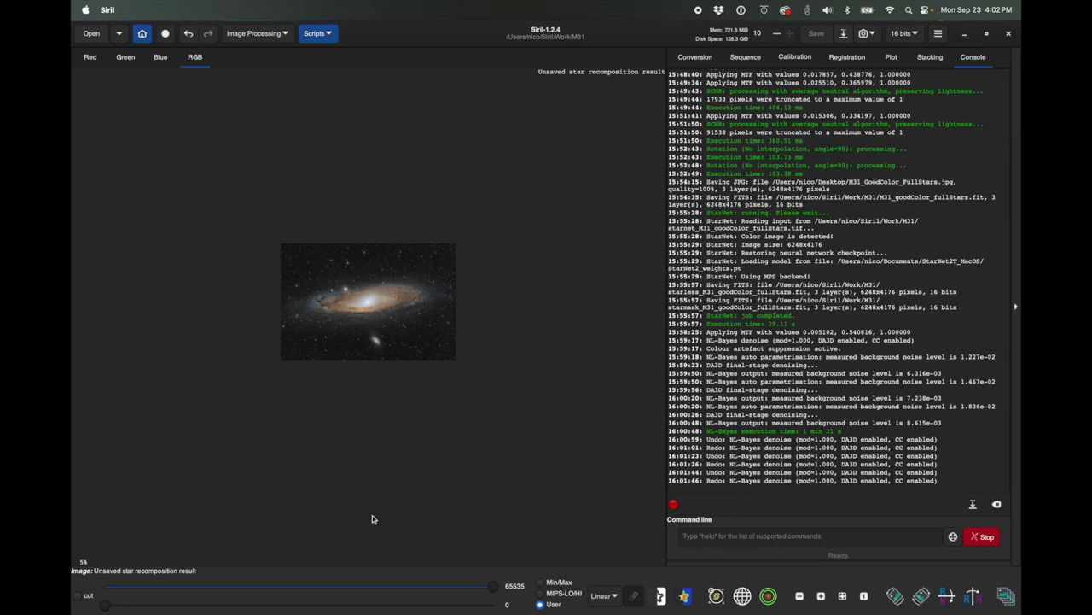
scroll(373, 519, down, 1)
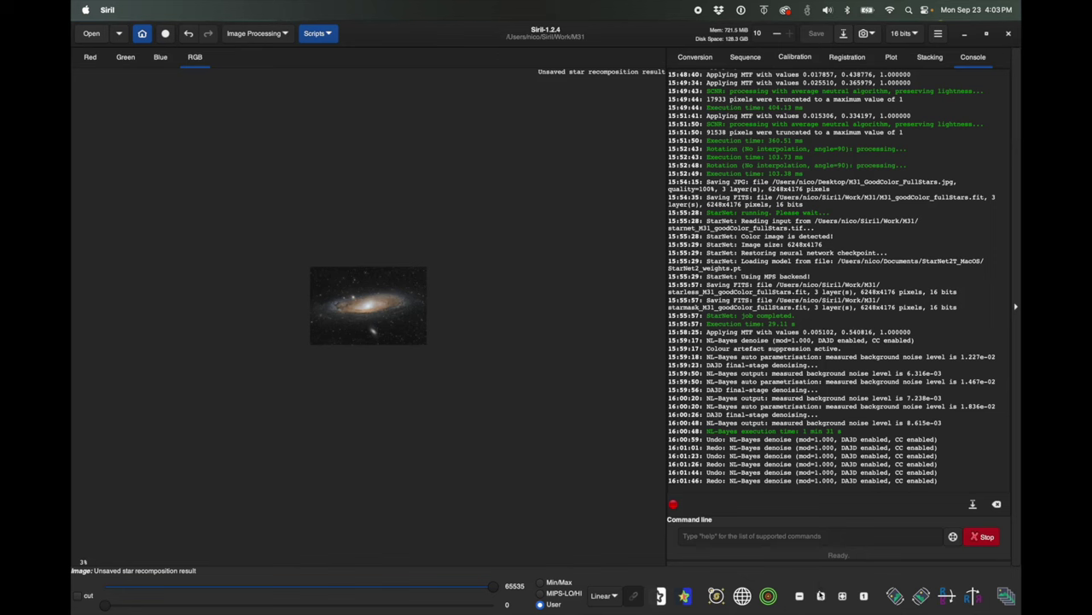
click(821, 595)
click(821, 596)
click(821, 596)
click(821, 596)
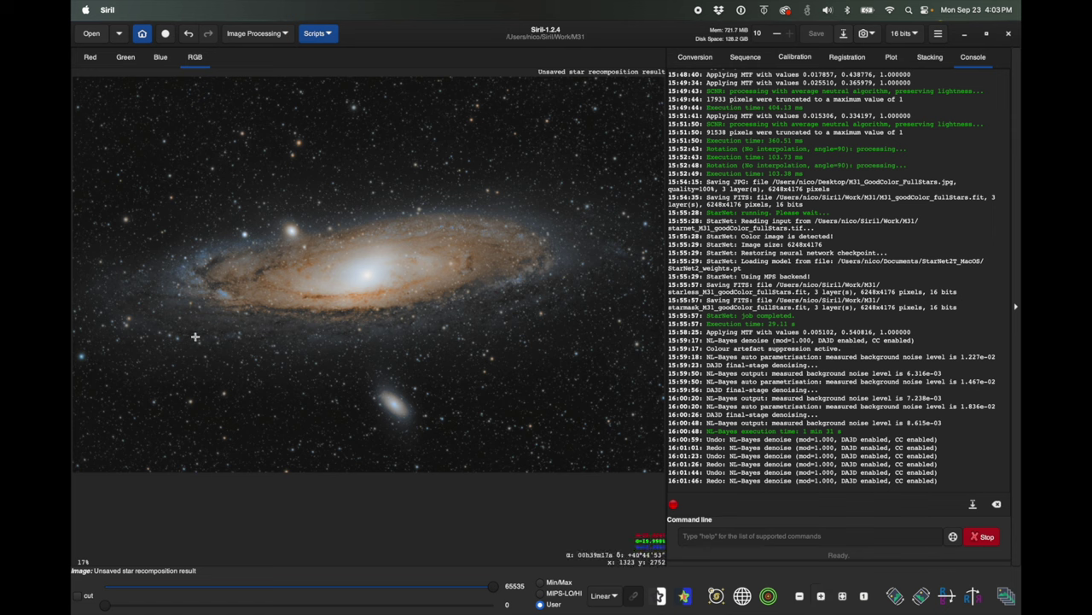
click(821, 596)
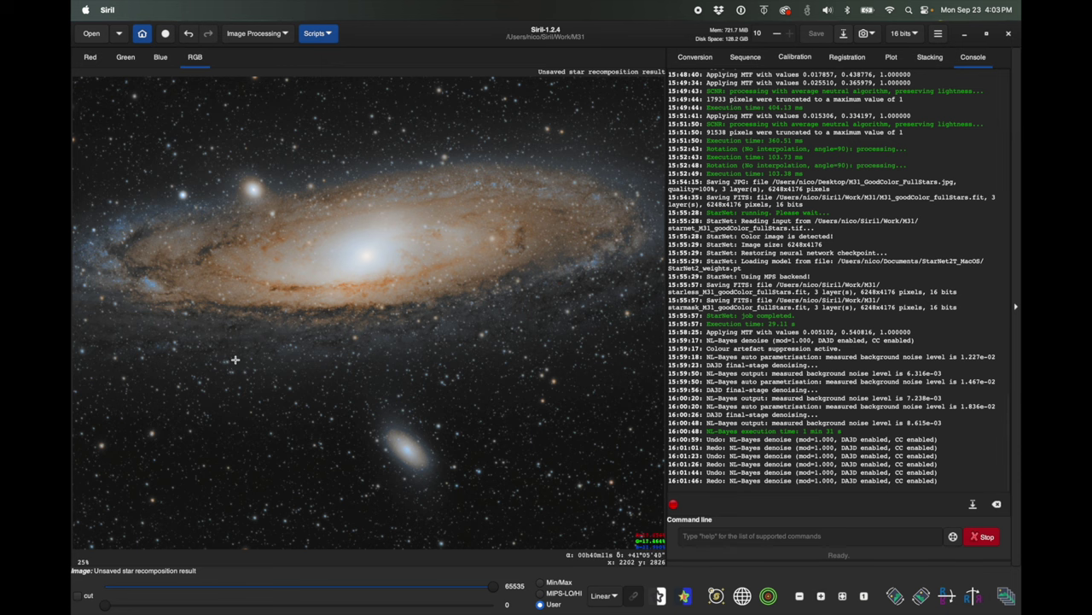
drag(232, 363, 482, 361)
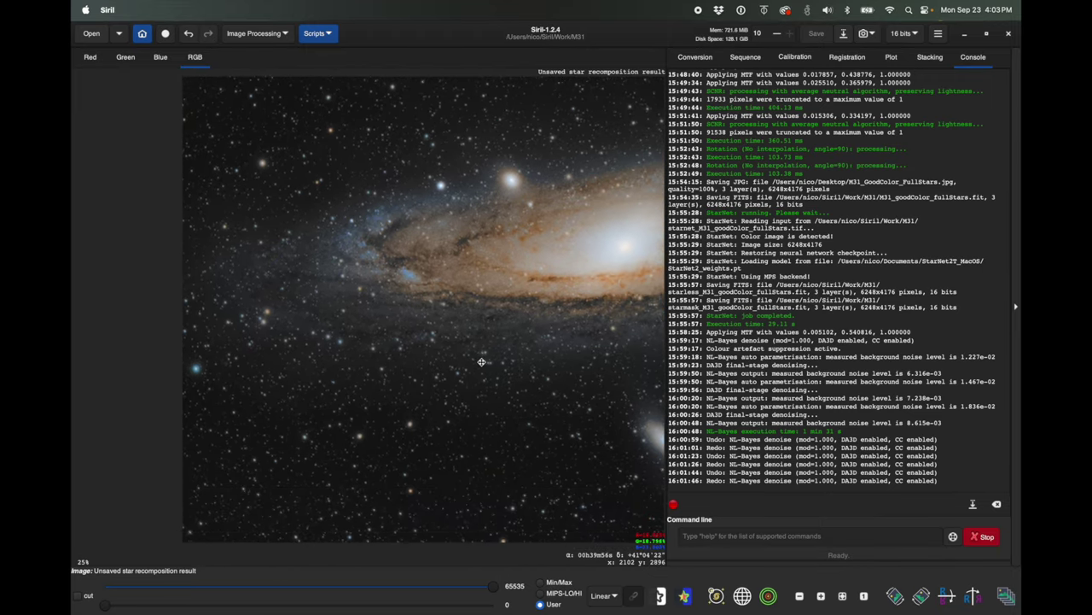
click(821, 596)
click(821, 595)
drag(429, 418, 650, 70)
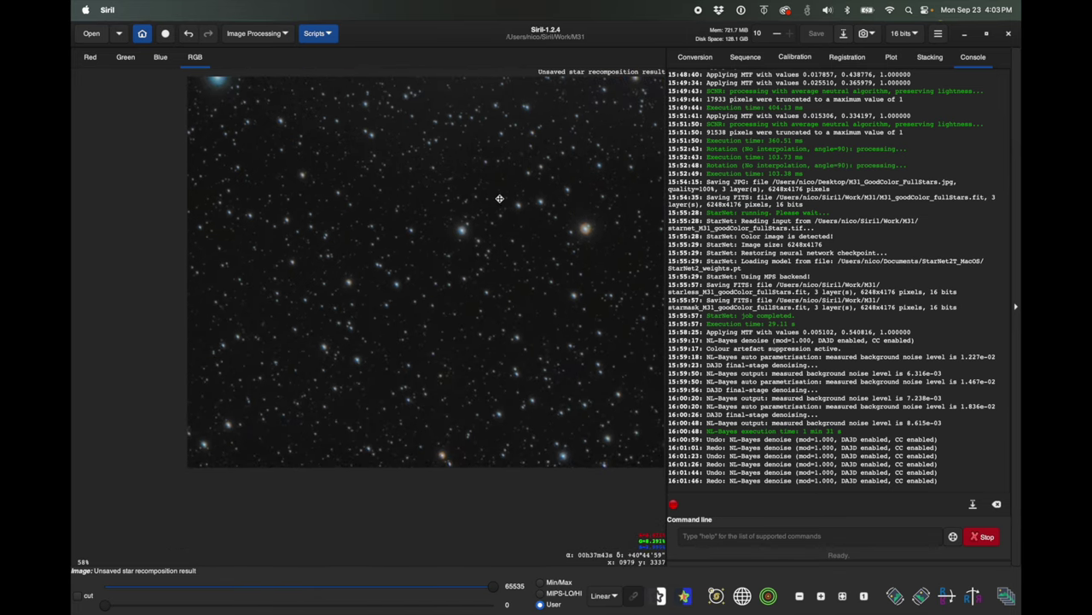
scroll(379, 249, up, 5)
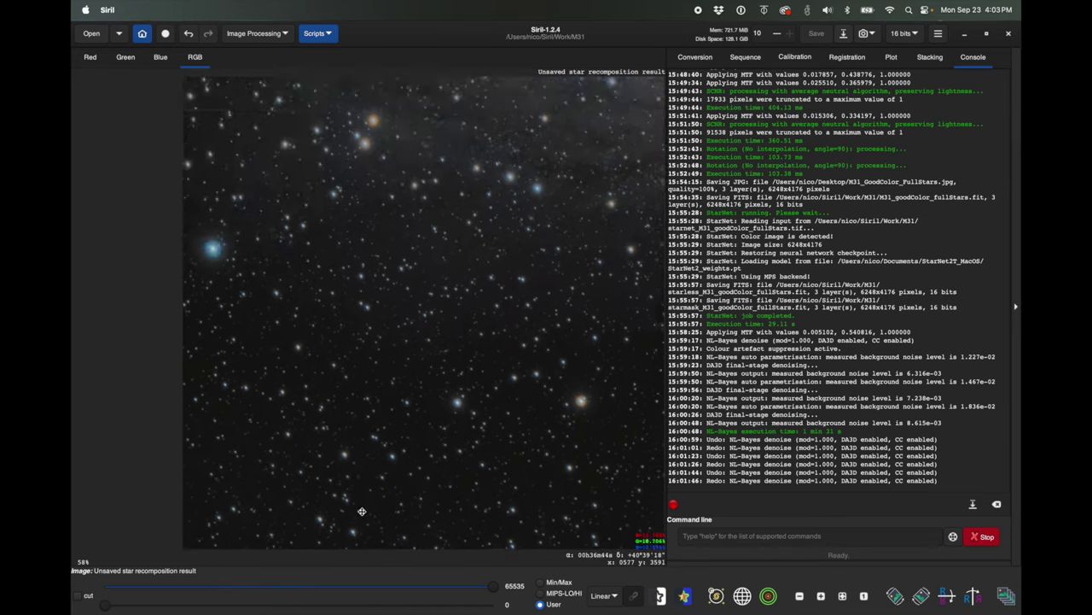
Examine the denoised image close up along its left and upper edges, the upper-left star field and the galaxy's outer arm
scroll(310, 285, up, 8)
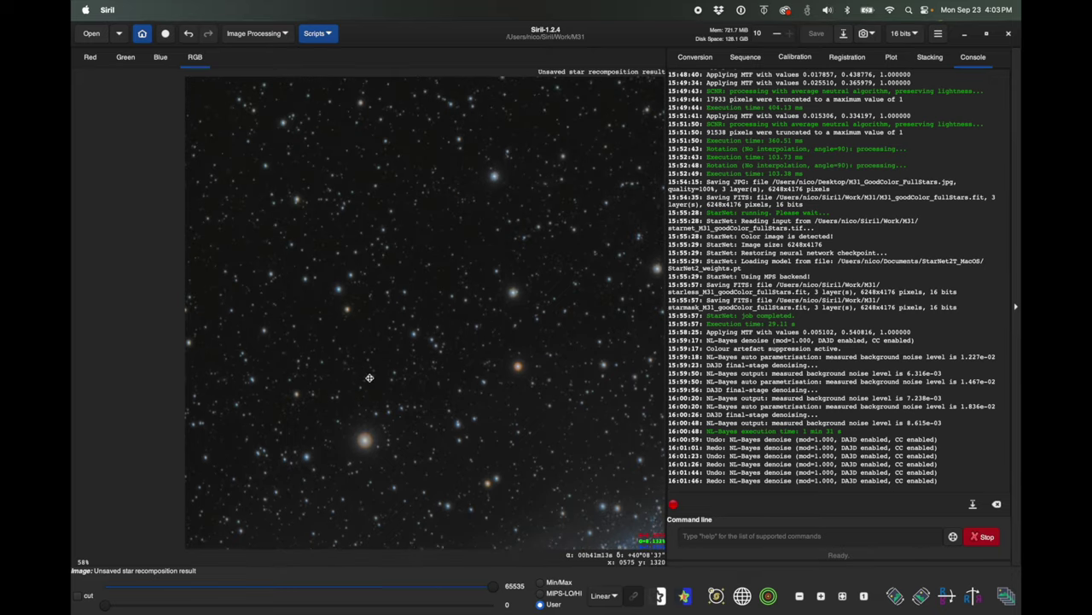
drag(386, 98, 395, 231)
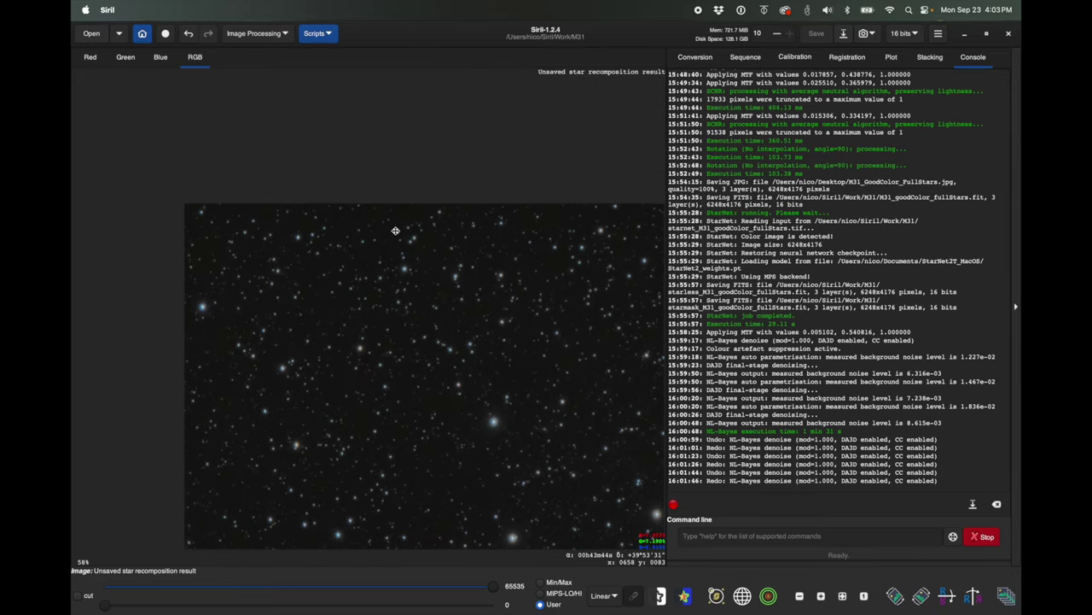
scroll(343, 304, down, 5)
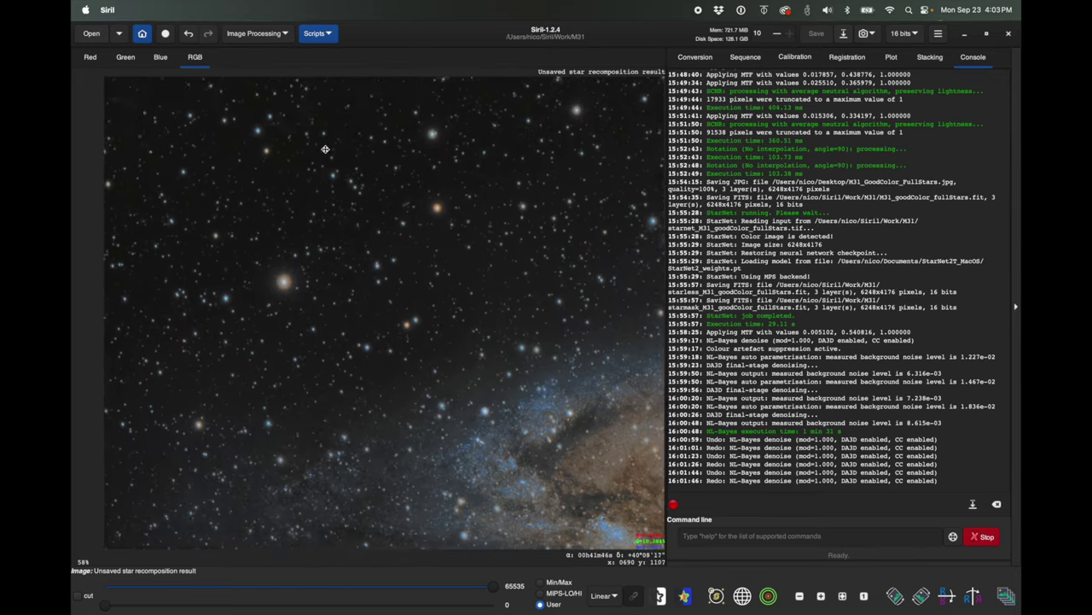
drag(343, 304, 308, 141)
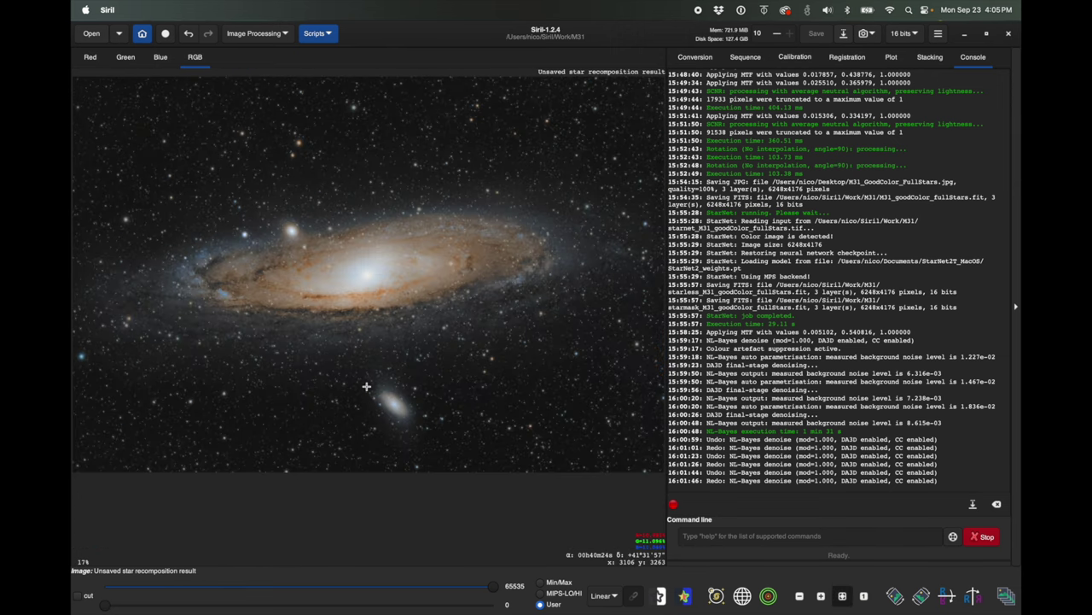
Save the finished image to the Desktop as m31-final-2024-09-23.jpg
click(842, 34)
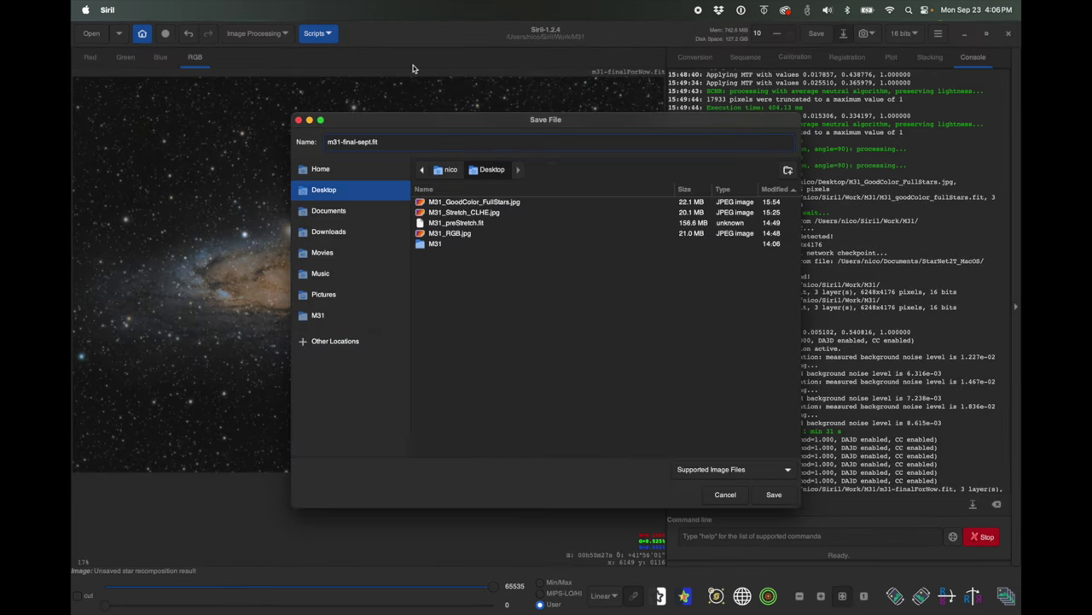
key(BackSpace)
key(BackSpace)
key(BackSpace)
key(BackSpace)
text(2024-09-0)
key(BackSpace)
text(23)
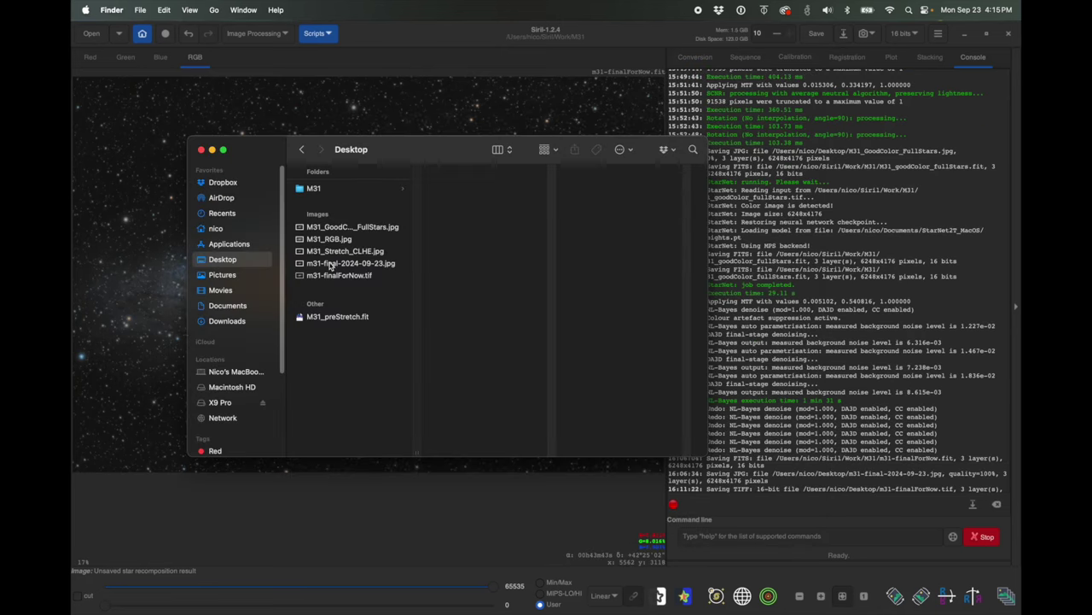
Open m31-final-2024-09-23.jpg from the Desktop in Preview and view it in full screen
double_click(330, 267)
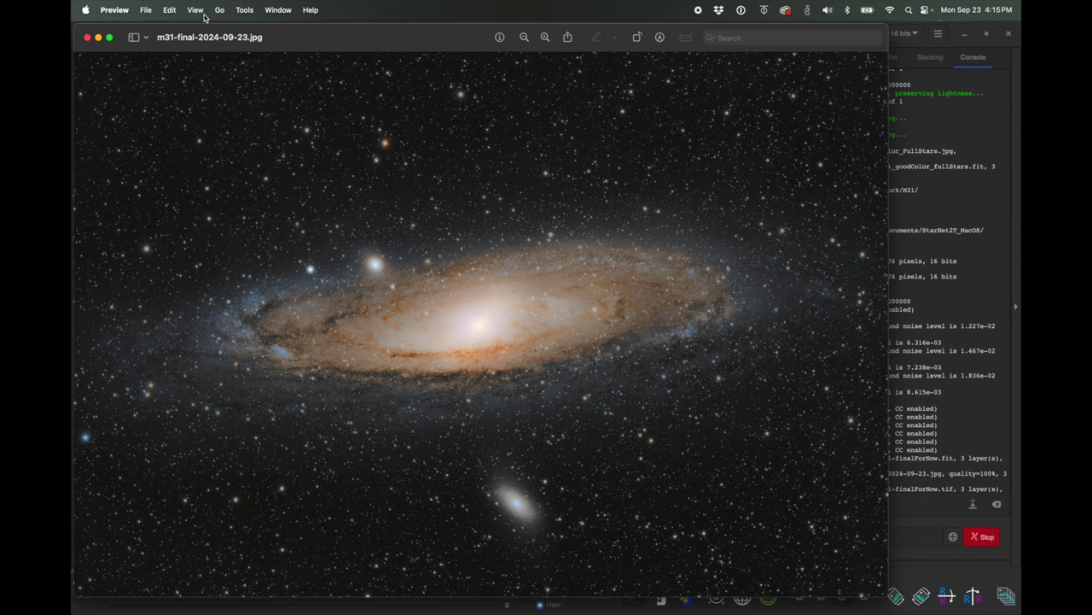
click(243, 10)
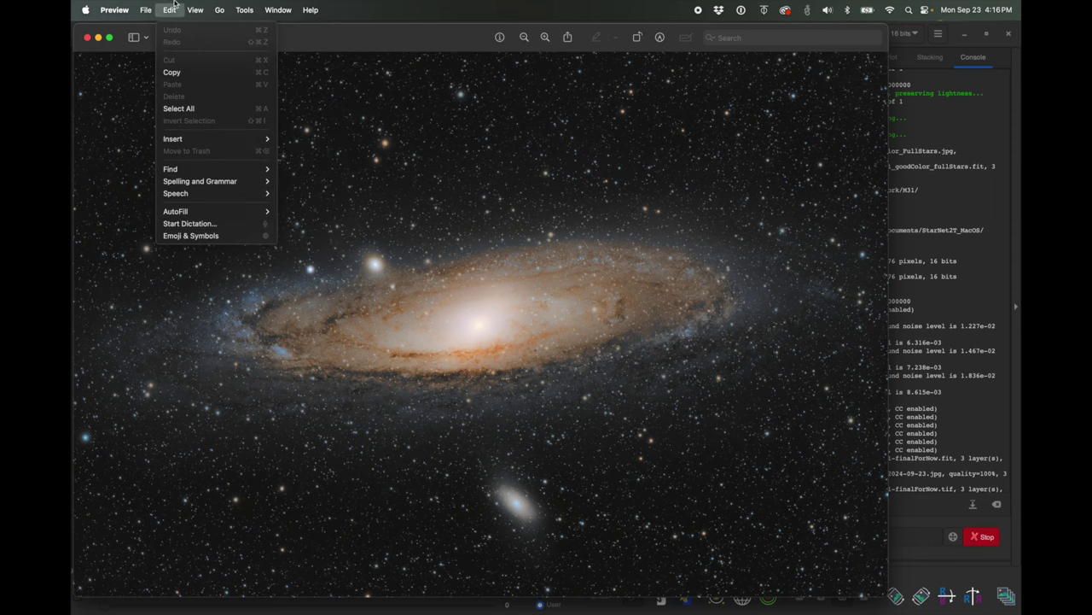
mouse_move(196, 8)
click(223, 332)
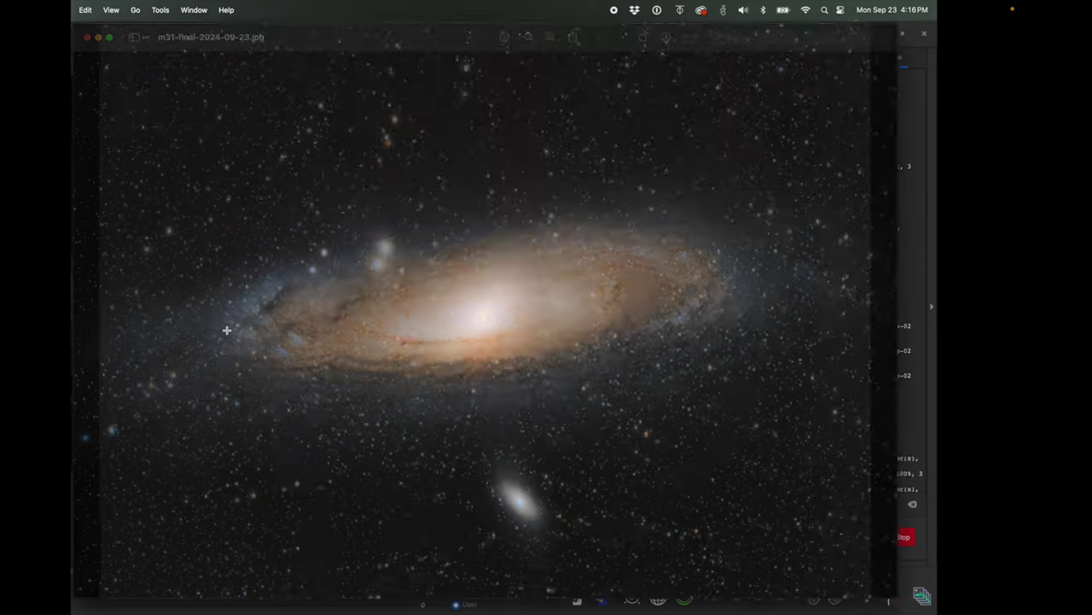